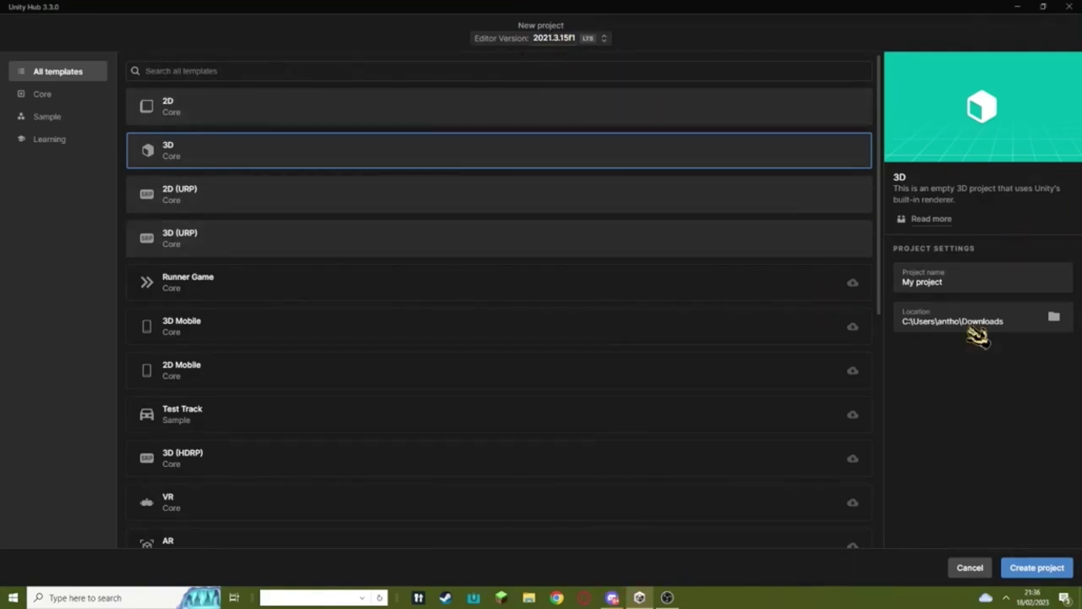
Name the new 3D project 'Tutorial game' and create it
{"action": "left_click", "coordinate": [980, 281]}
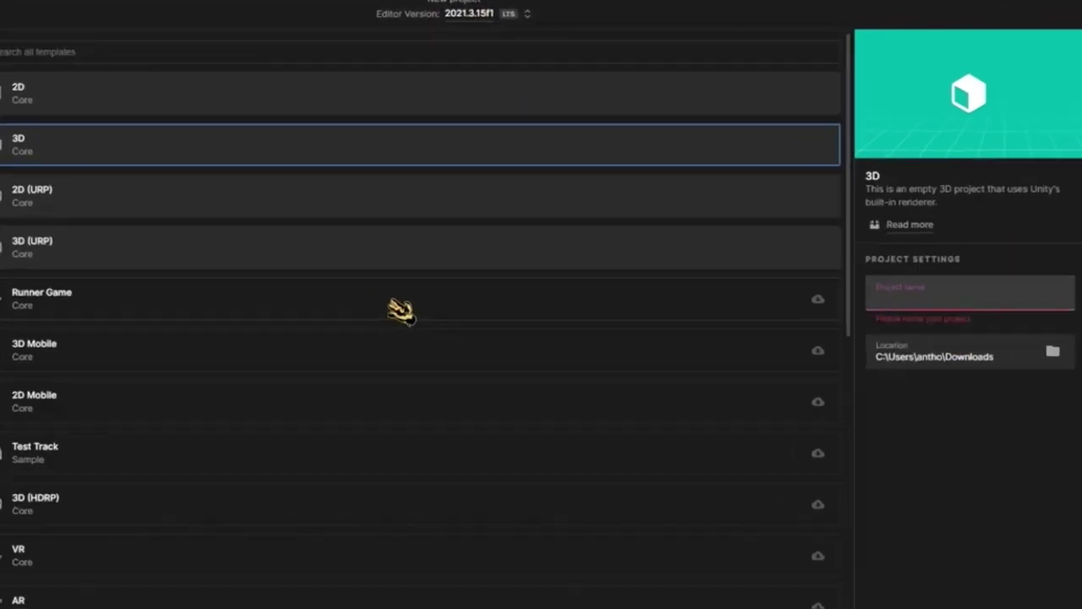
{"action": "type", "text": "Tutorial game"}
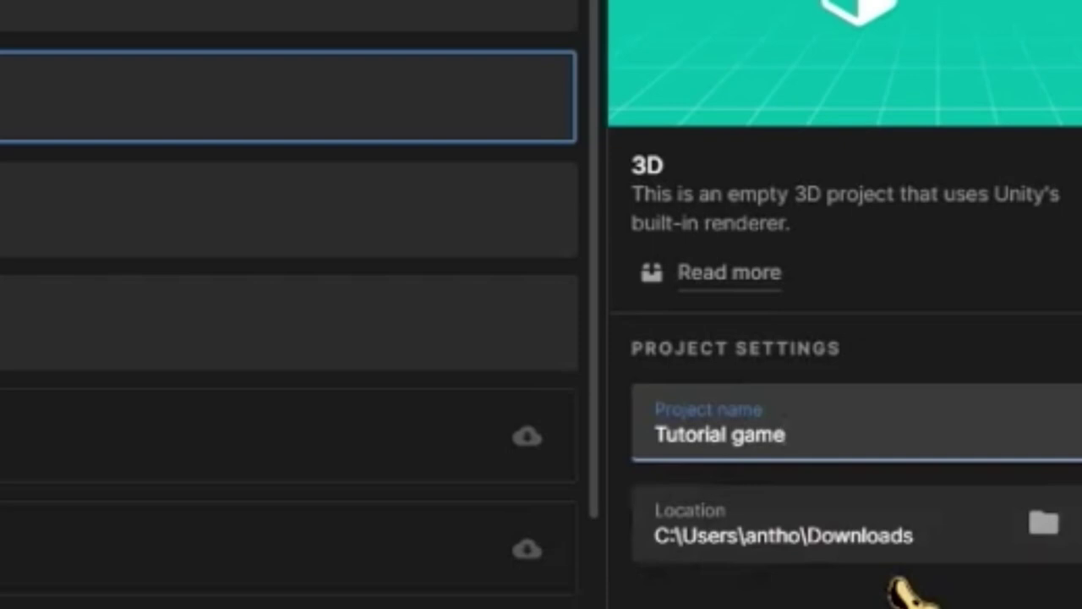
{"action": "left_click", "coordinate": [1036, 568]}
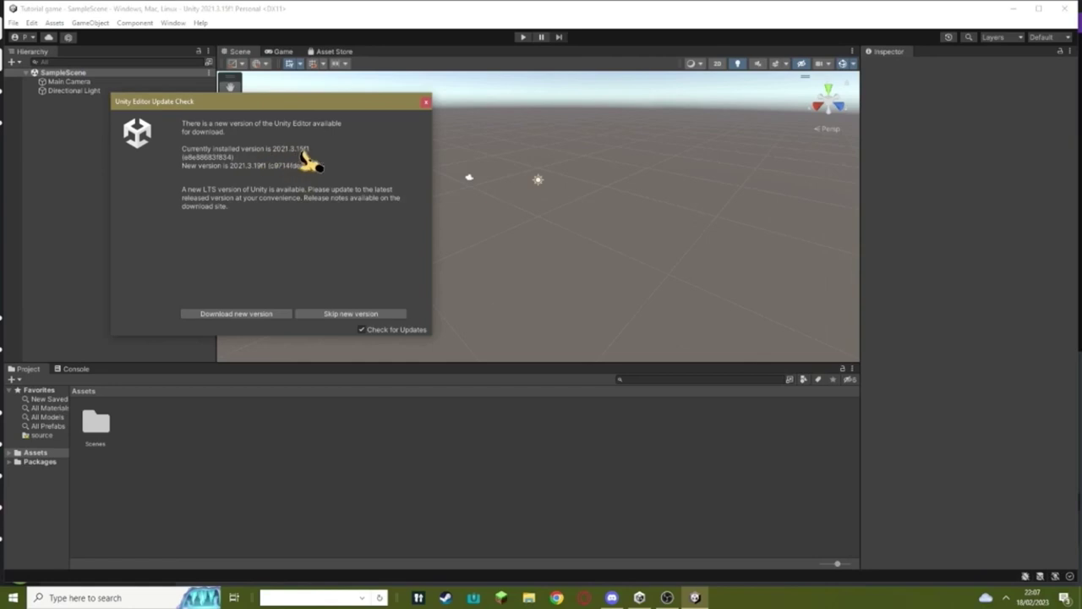
Dismiss the update notice and delete the Main Camera from SampleScene
{"action": "left_click", "coordinate": [424, 102]}
{"action": "left_click", "coordinate": [49, 81]}
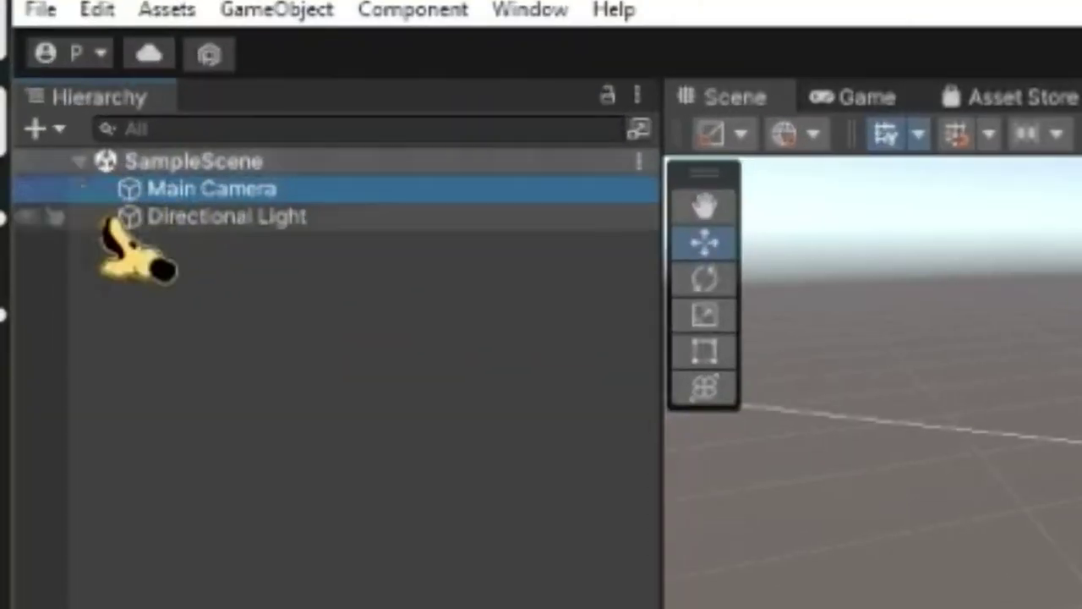
{"action": "key", "text": "Delete"}
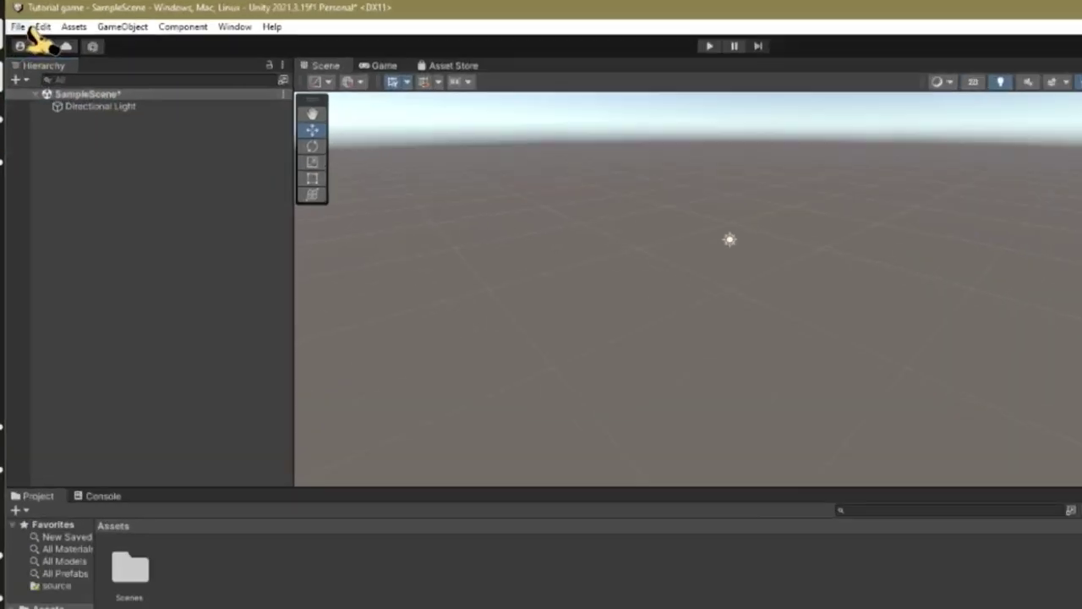
{"action": "left_click", "coordinate": [31, 22]}
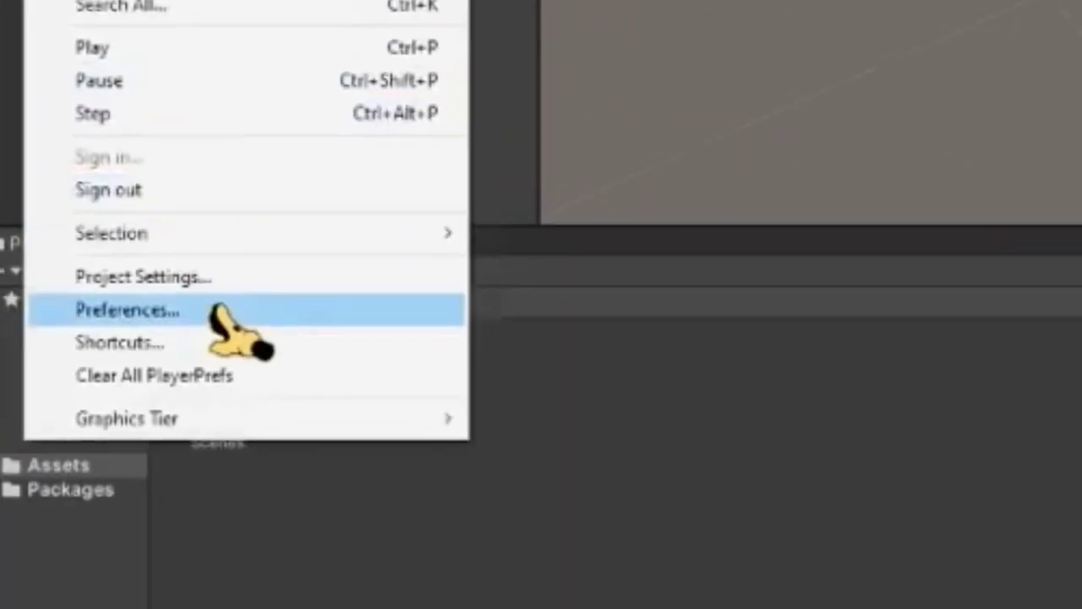
Install XR Plug-in Management in Project Settings, enable the OpenXR provider and dismiss the warning
{"action": "left_click", "coordinate": [170, 277]}
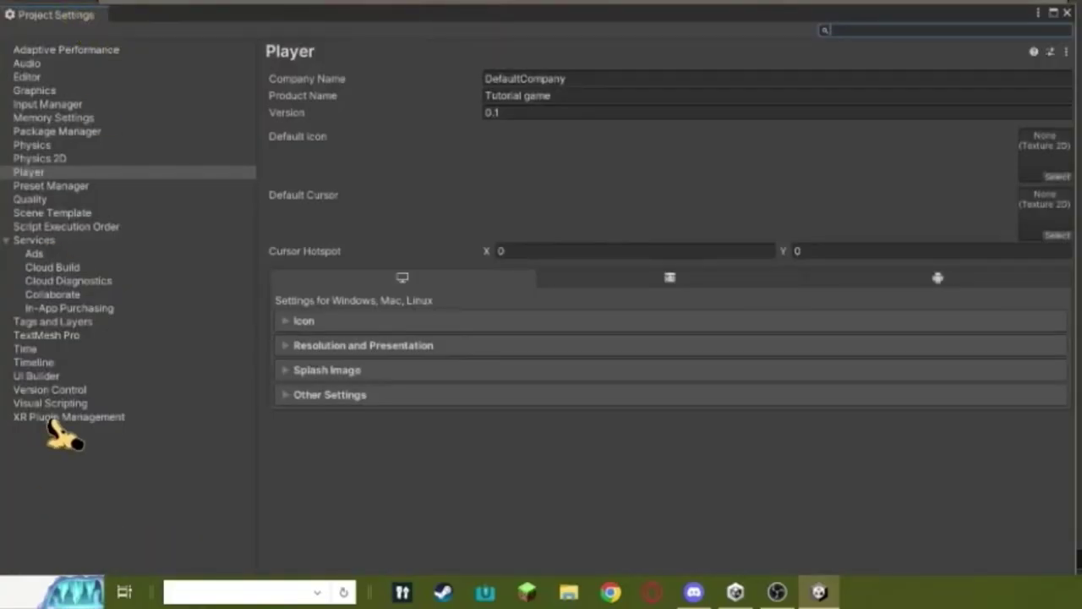
{"action": "left_click", "coordinate": [51, 417]}
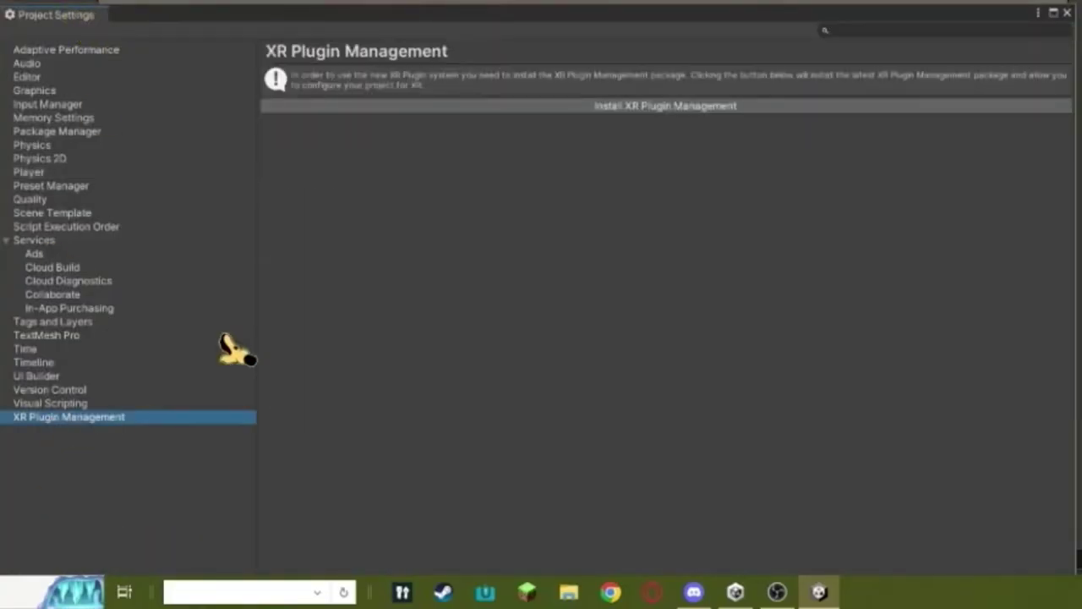
{"action": "left_click", "coordinate": [755, 107]}
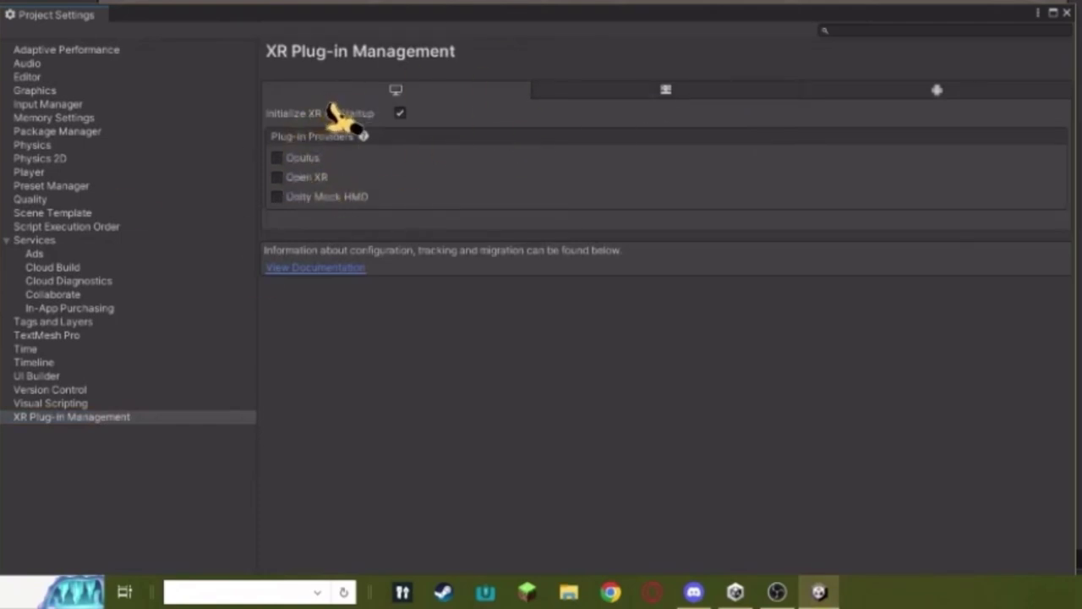
{"action": "left_click", "coordinate": [276, 178]}
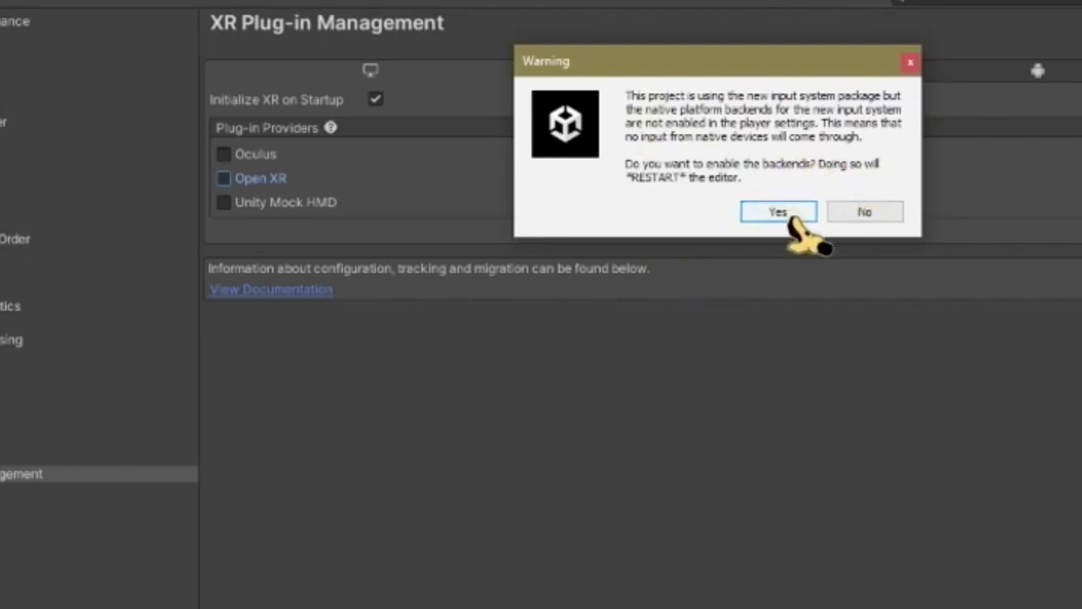
{"action": "left_click", "coordinate": [910, 65]}
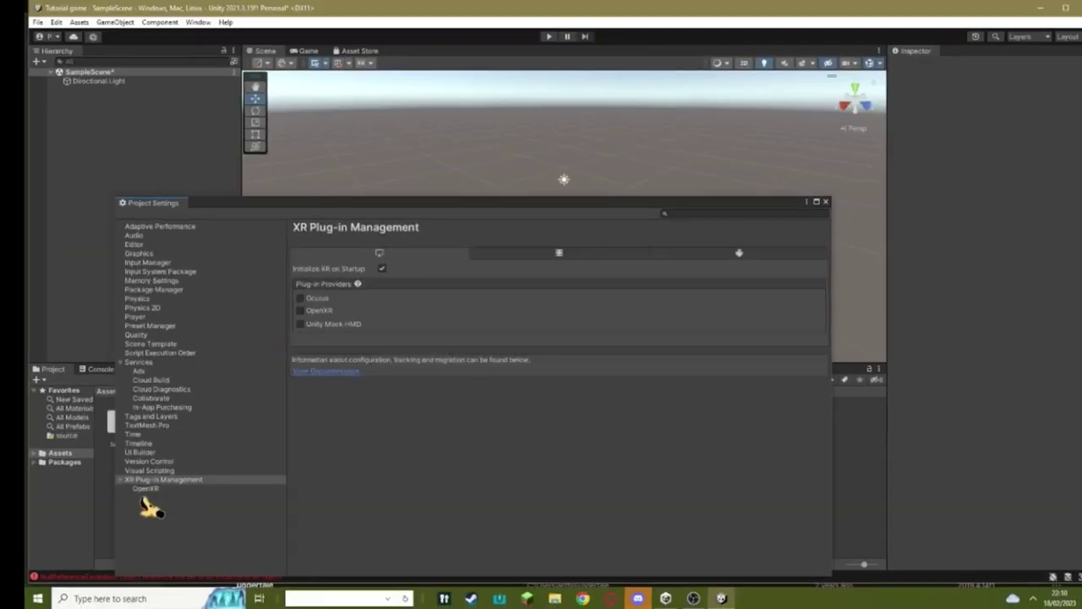
On the desktop OpenXR page, set Render Mode to Multi-pass and add Valve Index and Oculus Touch controller profiles
{"action": "left_click", "coordinate": [146, 491]}
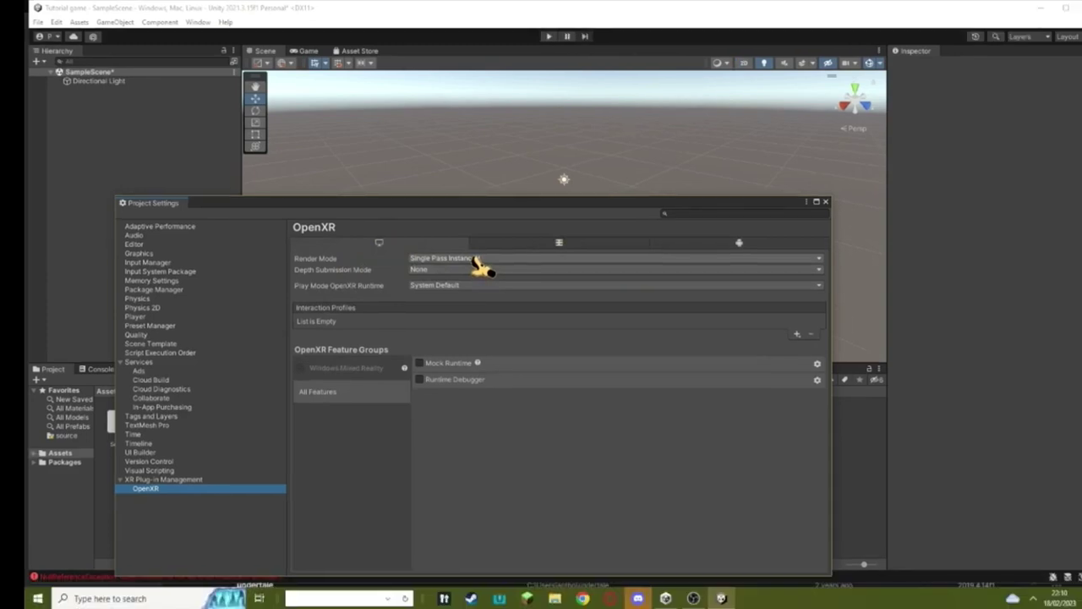
{"action": "left_click", "coordinate": [475, 258]}
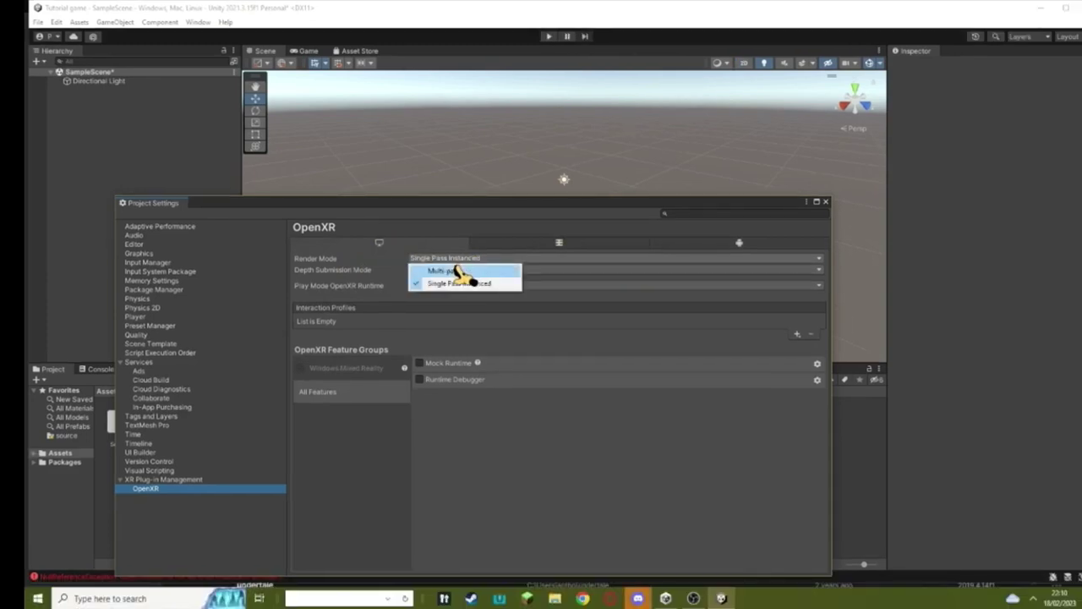
{"action": "left_click", "coordinate": [461, 270]}
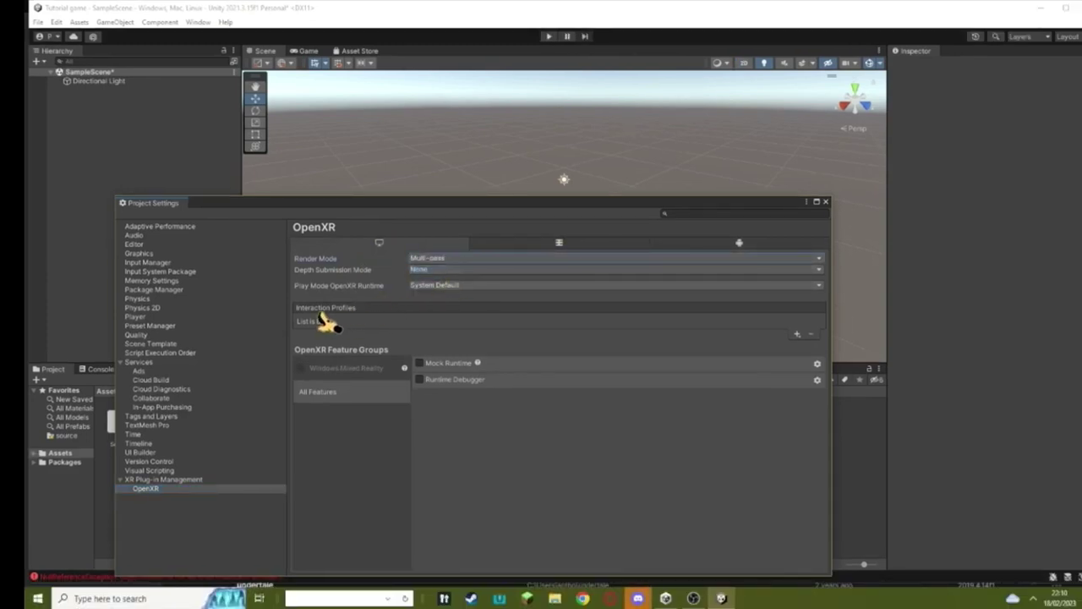
{"action": "left_click", "coordinate": [797, 335]}
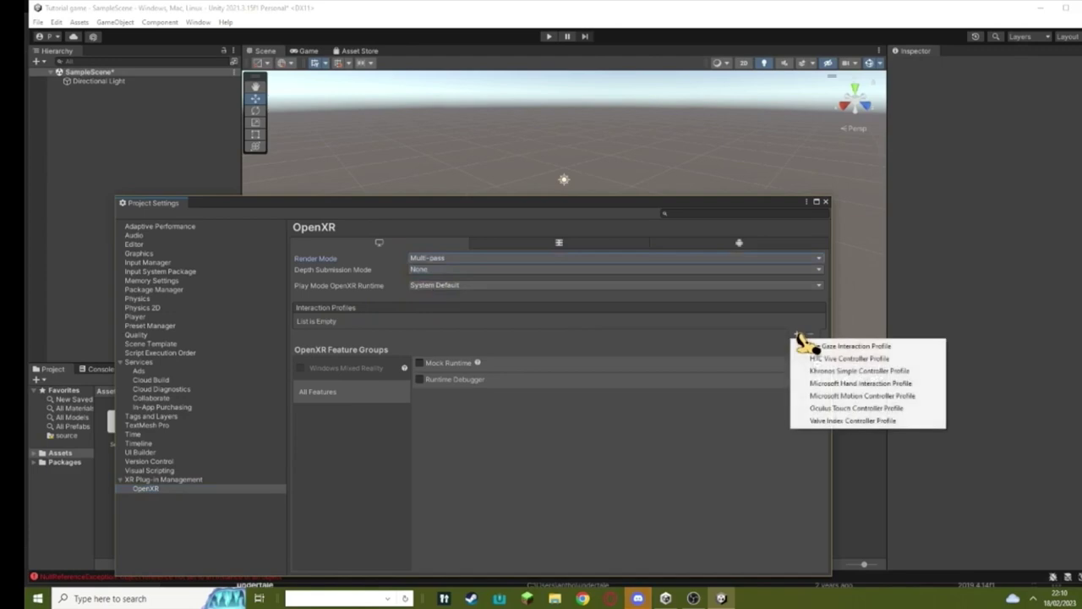
{"action": "left_click", "coordinate": [812, 421]}
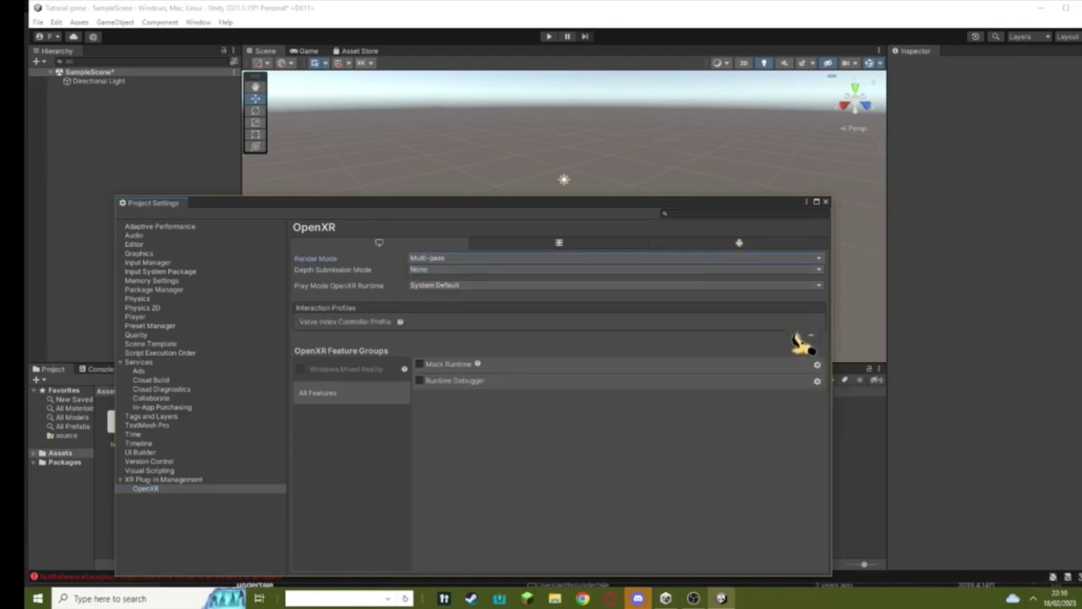
{"action": "left_click", "coordinate": [798, 334]}
{"action": "left_click", "coordinate": [807, 411]}
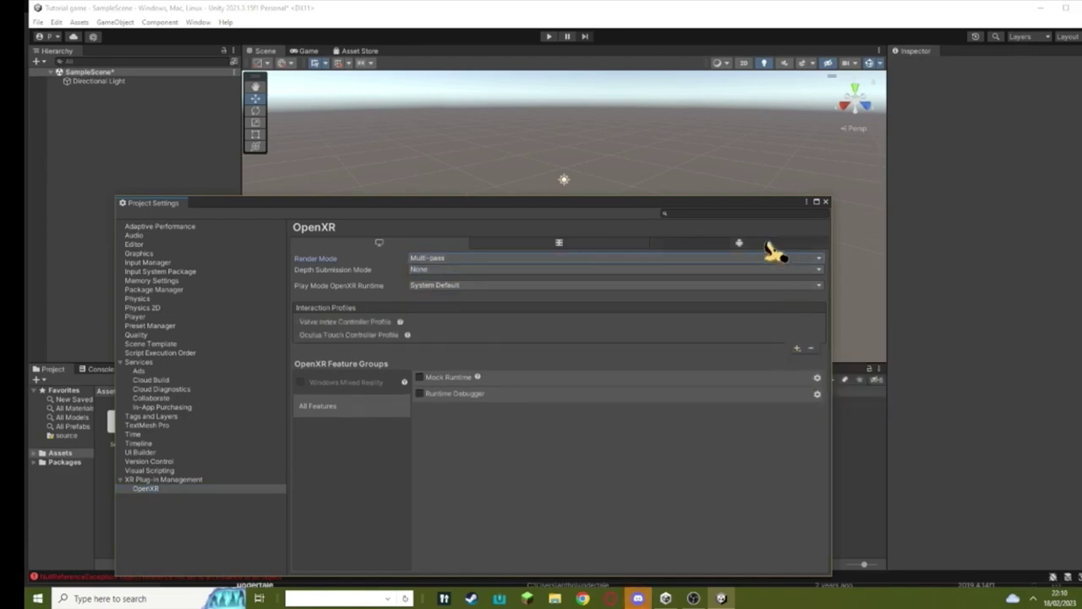
On the Android OpenXR page, set Render Mode to Multi-pass and add the Oculus Touch Controller Profile
{"action": "left_click", "coordinate": [737, 244]}
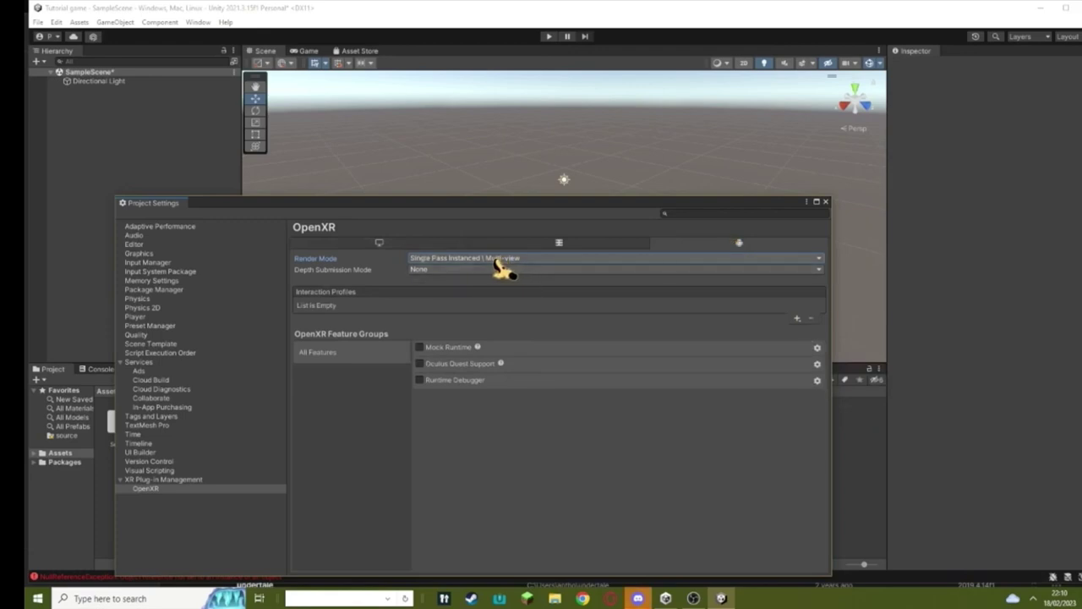
{"action": "left_click", "coordinate": [518, 259]}
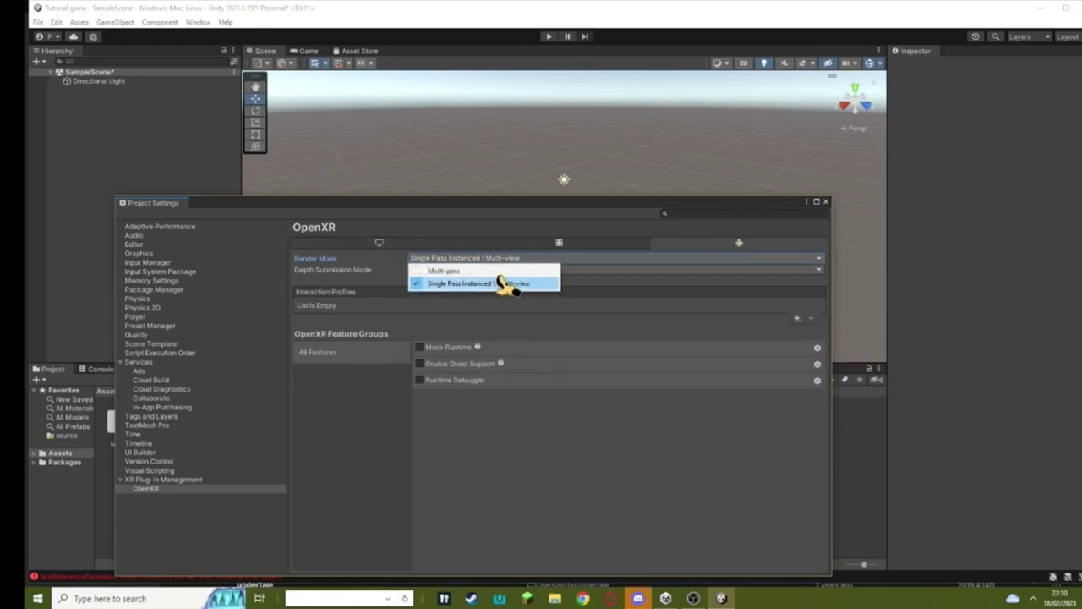
{"action": "left_click", "coordinate": [490, 272]}
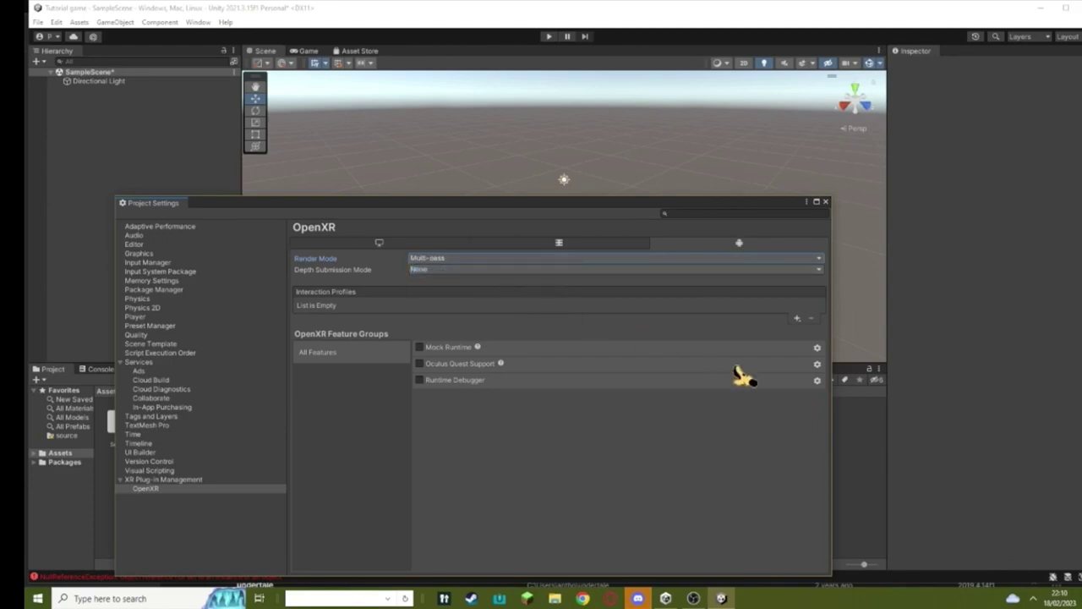
{"action": "left_click", "coordinate": [797, 320]}
{"action": "left_click", "coordinate": [856, 371]}
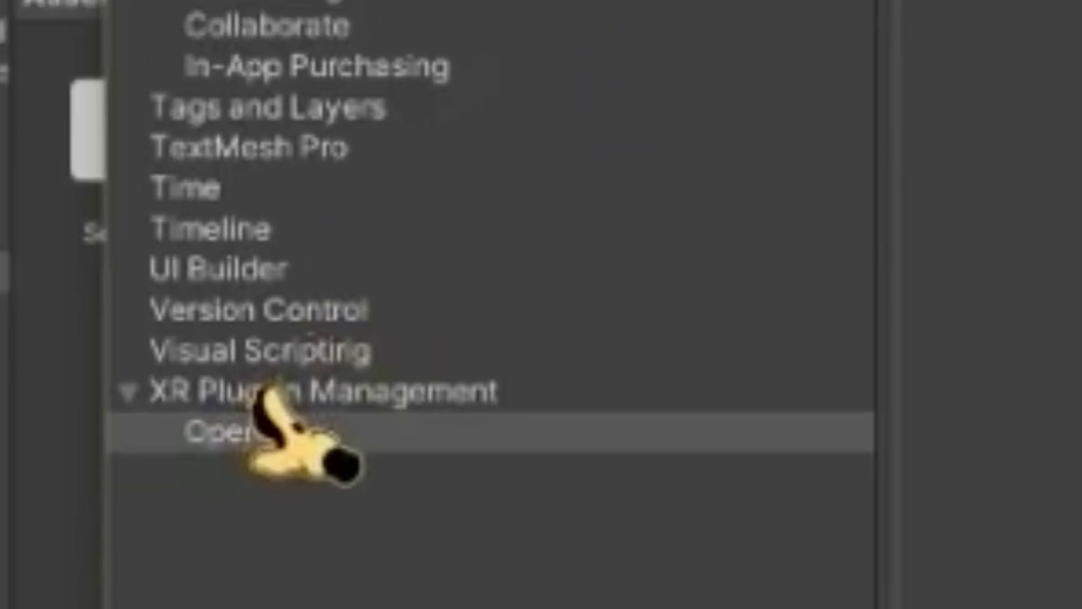
Enable the Oculus provider and set its desktop stereo rendering mode to Multi Pass
{"action": "left_click", "coordinate": [211, 427]}
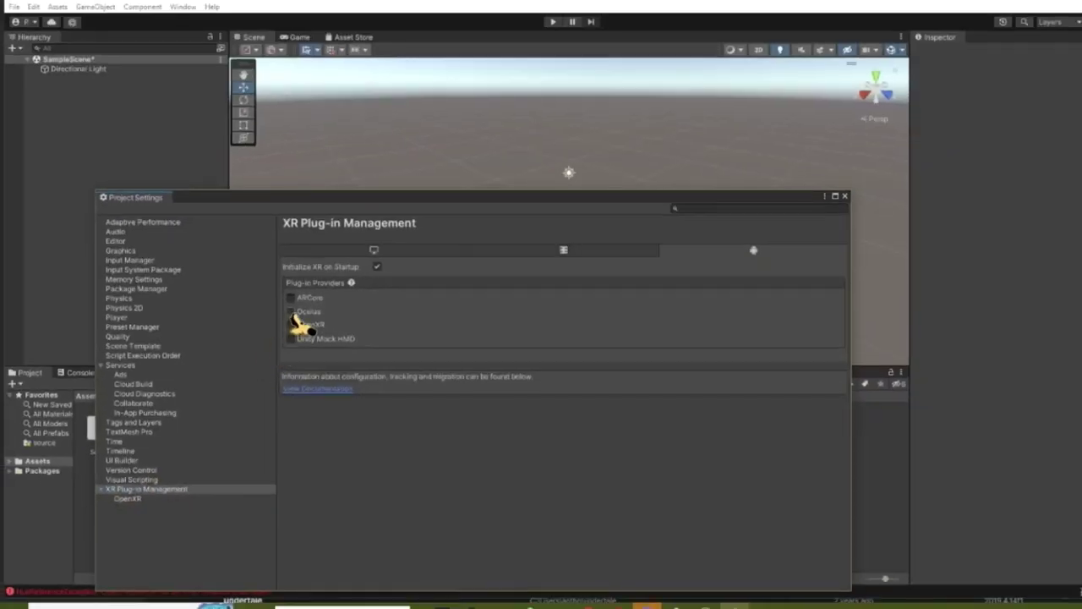
{"action": "left_click", "coordinate": [291, 311]}
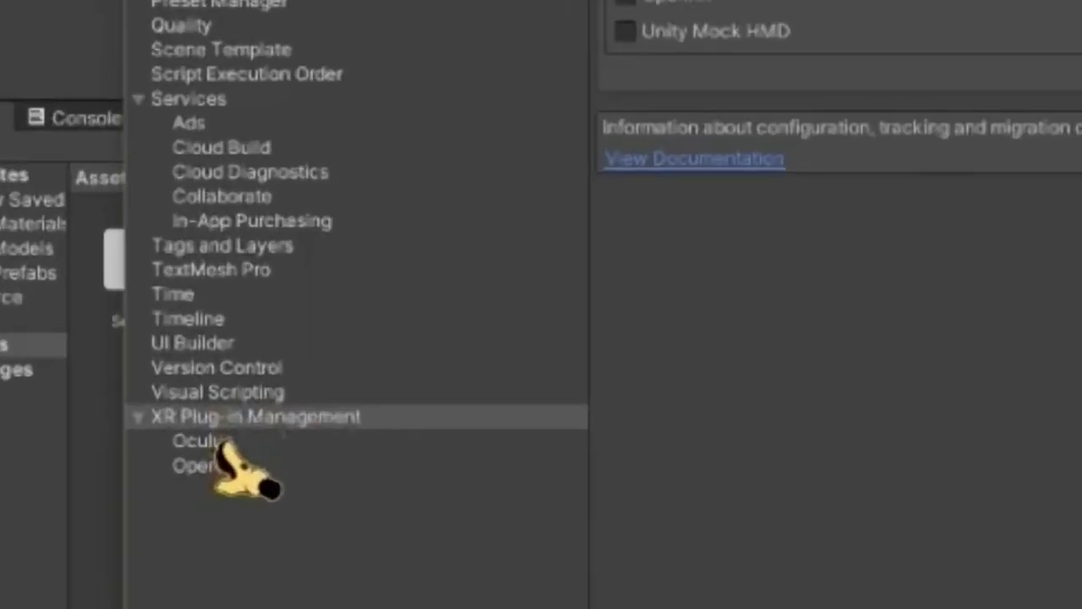
{"action": "left_click", "coordinate": [141, 490]}
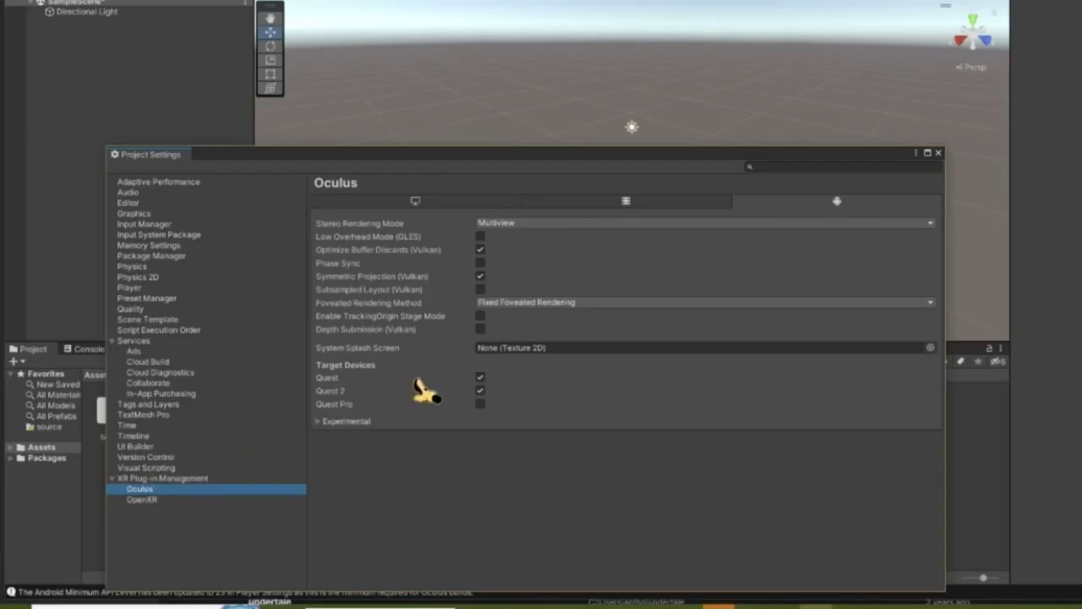
{"action": "left_click", "coordinate": [495, 222]}
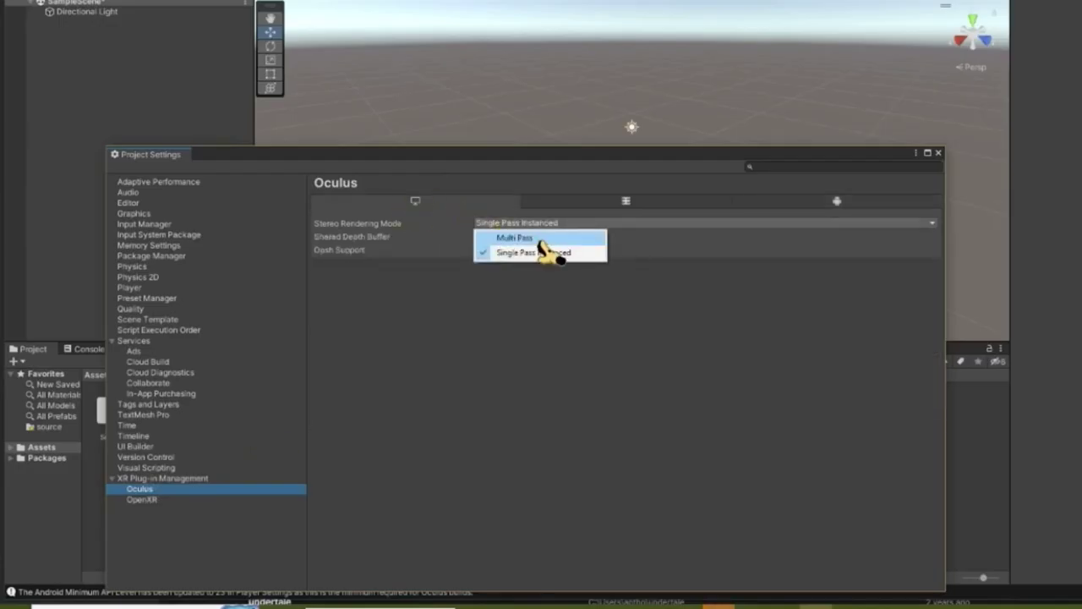
{"action": "left_click", "coordinate": [535, 238]}
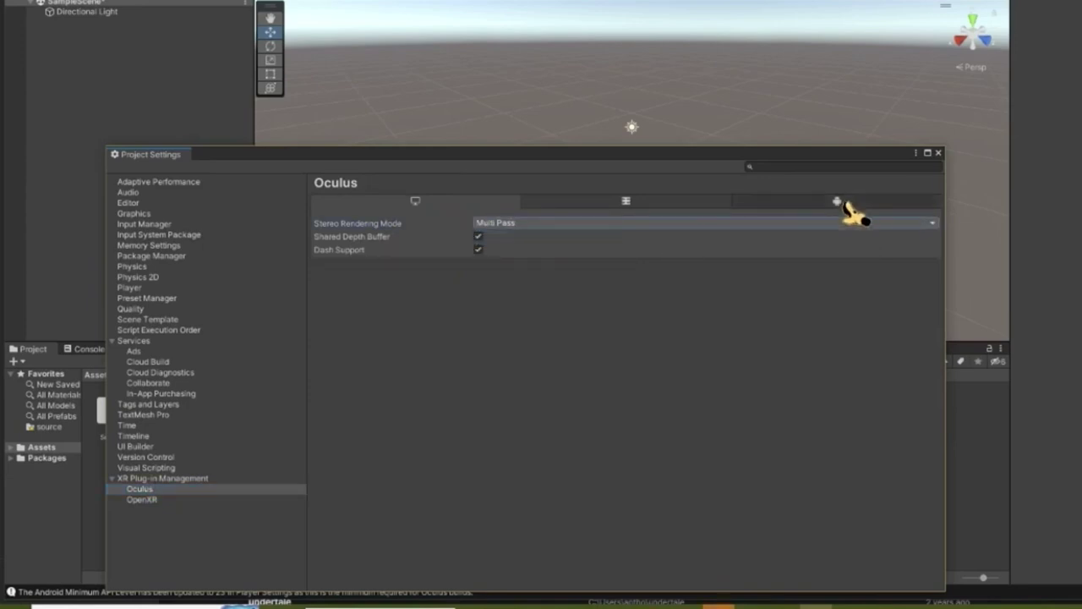
Set the Android Oculus stereo rendering mode to Multi Pass and close Project Settings
{"action": "left_click", "coordinate": [839, 203]}
{"action": "left_click", "coordinate": [530, 222]}
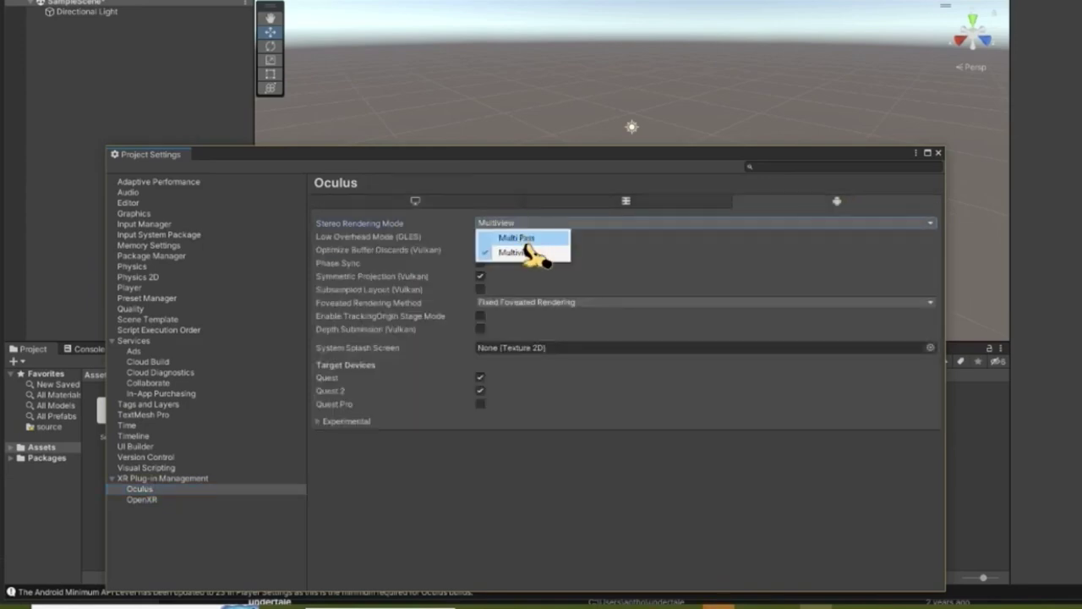
{"action": "left_click", "coordinate": [503, 236]}
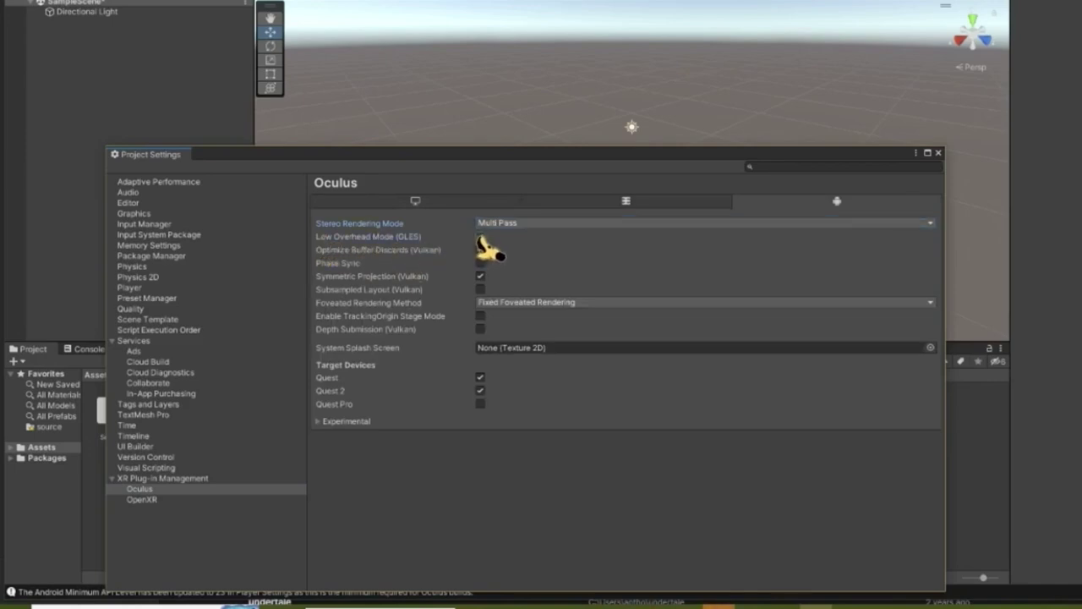
{"action": "left_click", "coordinate": [938, 152]}
{"action": "left_click", "coordinate": [237, 26]}
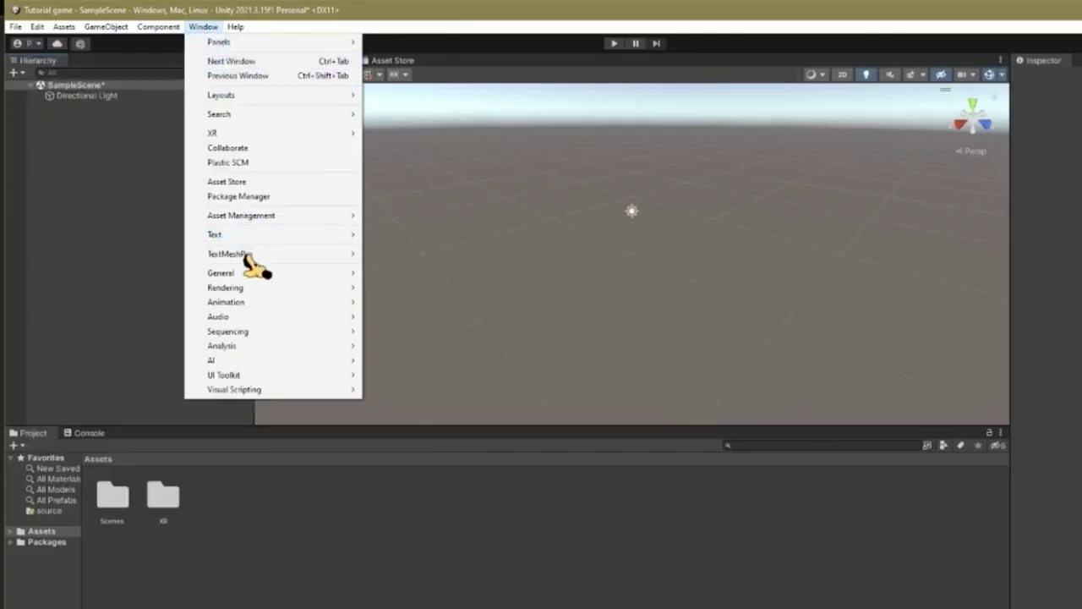
Add com.unity.xr.interaction.toolkit by git URL in the Package Manager
{"action": "left_click", "coordinate": [246, 198]}
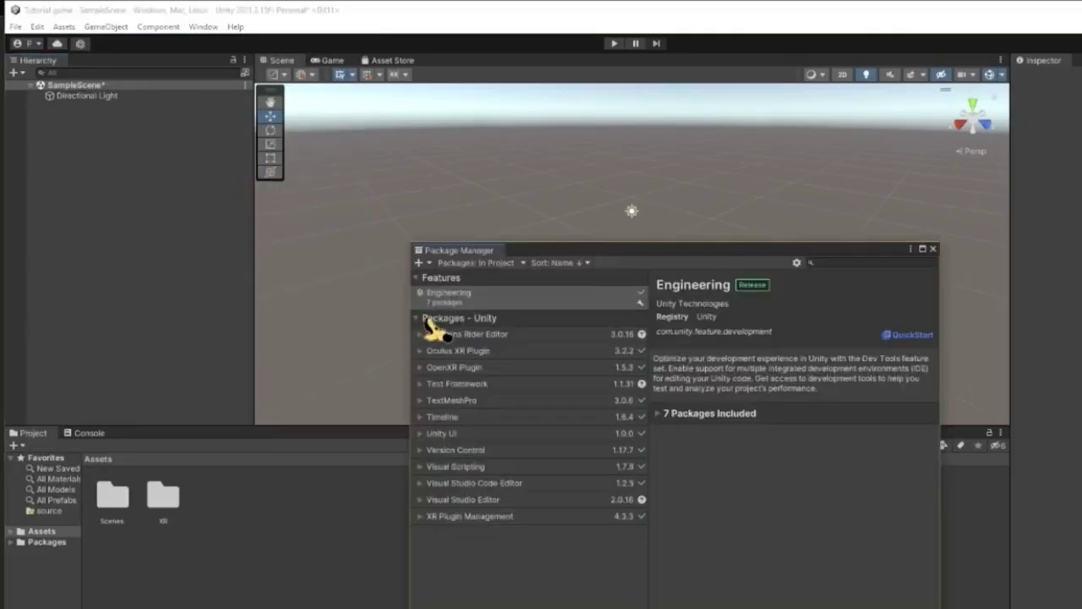
{"action": "left_click", "coordinate": [418, 262]}
{"action": "left_click", "coordinate": [512, 306]}
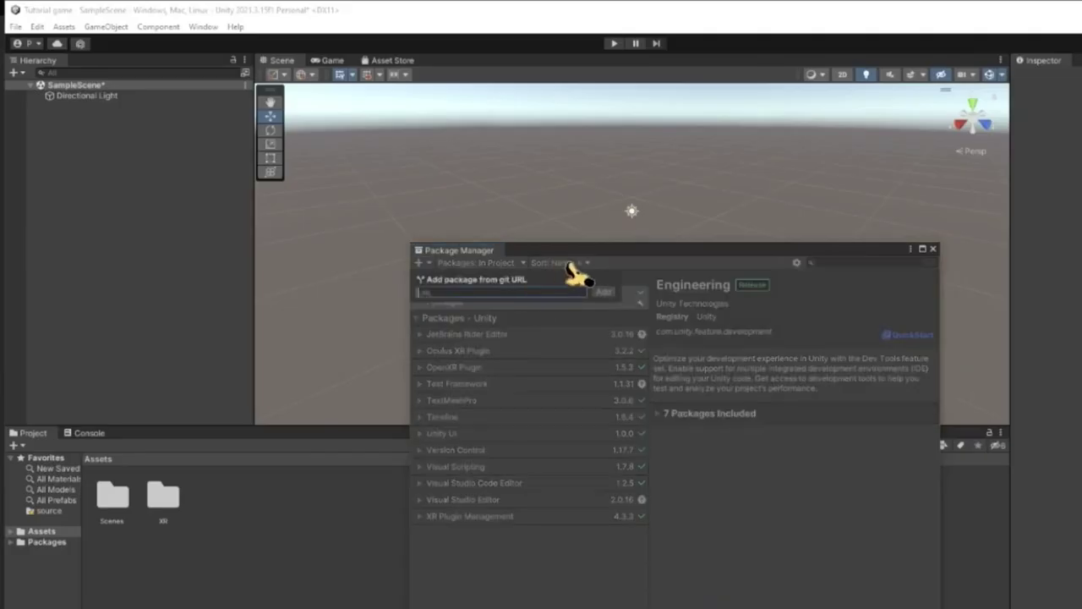
{"action": "type", "text": "com.unity.xr.interaction.toolkit"}
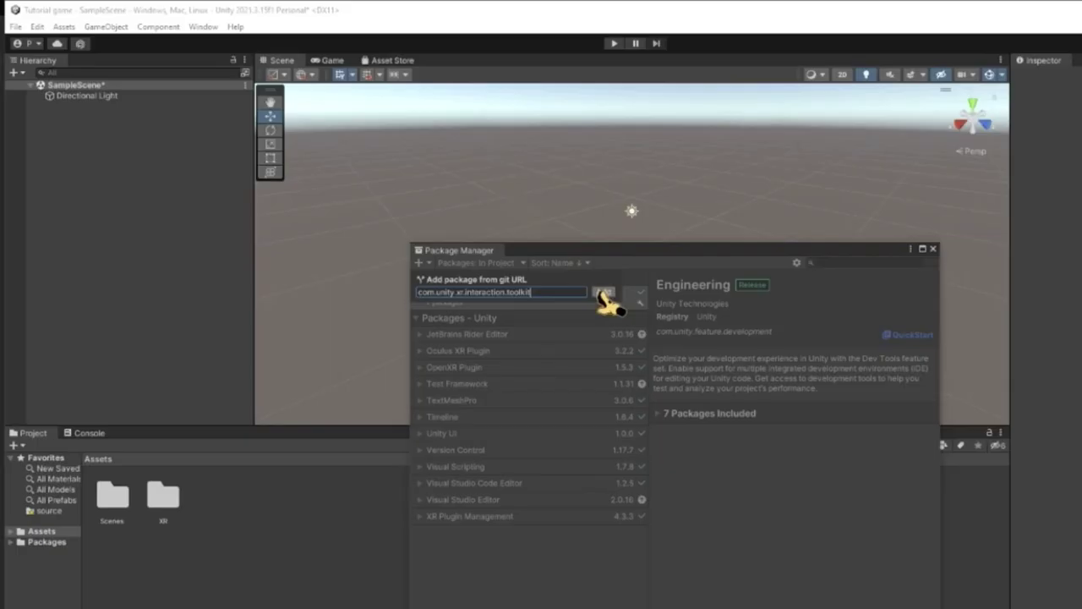
{"action": "left_click", "coordinate": [606, 298]}
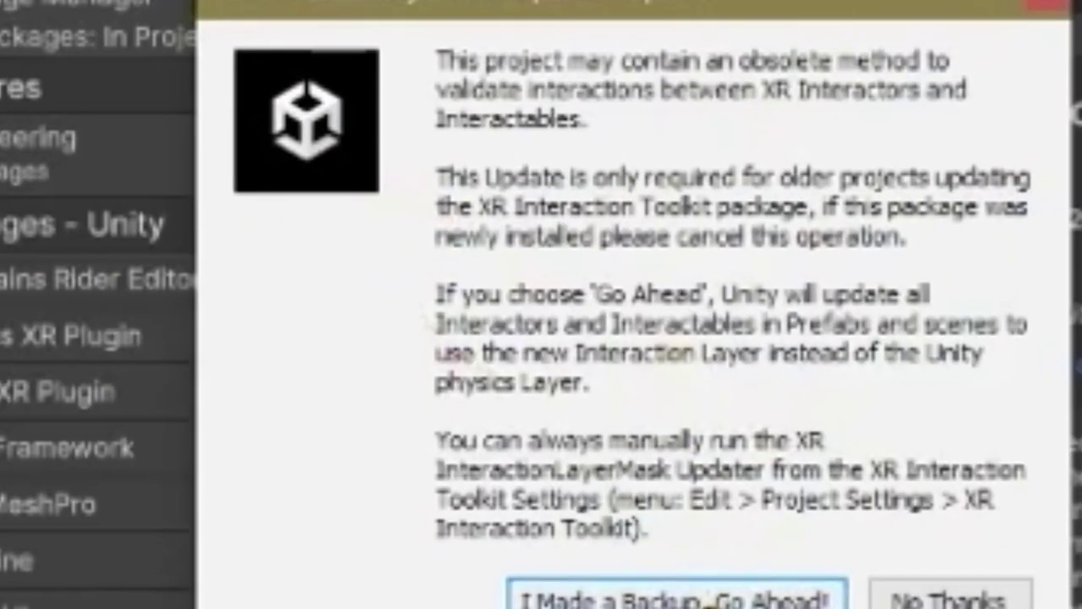
Decline the InteractionLayerMask update, save SampleScene, and import the Starter Assets sample
{"action": "left_click", "coordinate": [672, 575]}
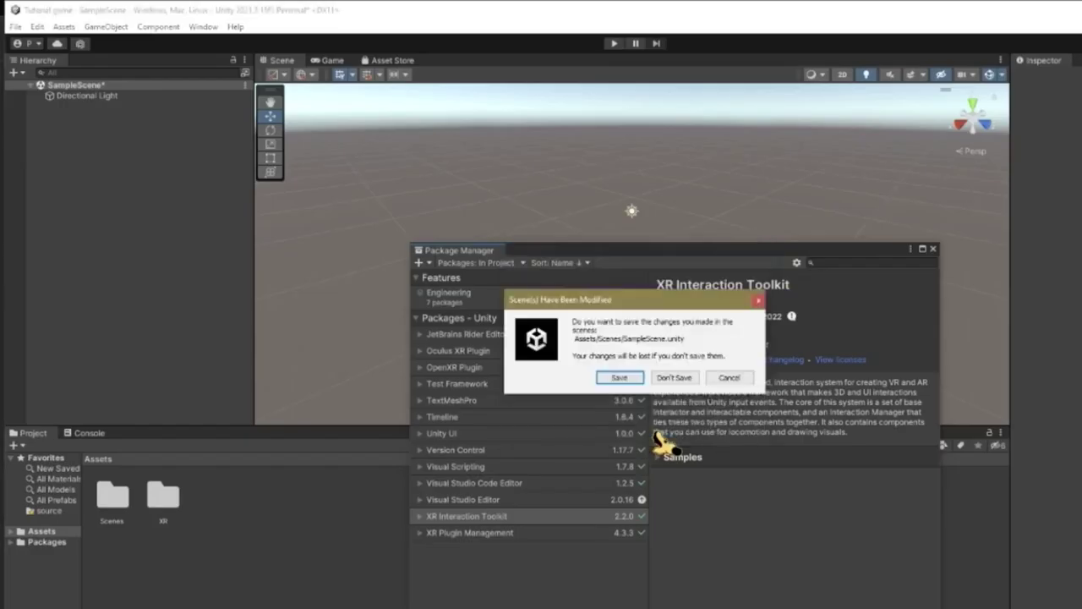
{"action": "left_click", "coordinate": [620, 377]}
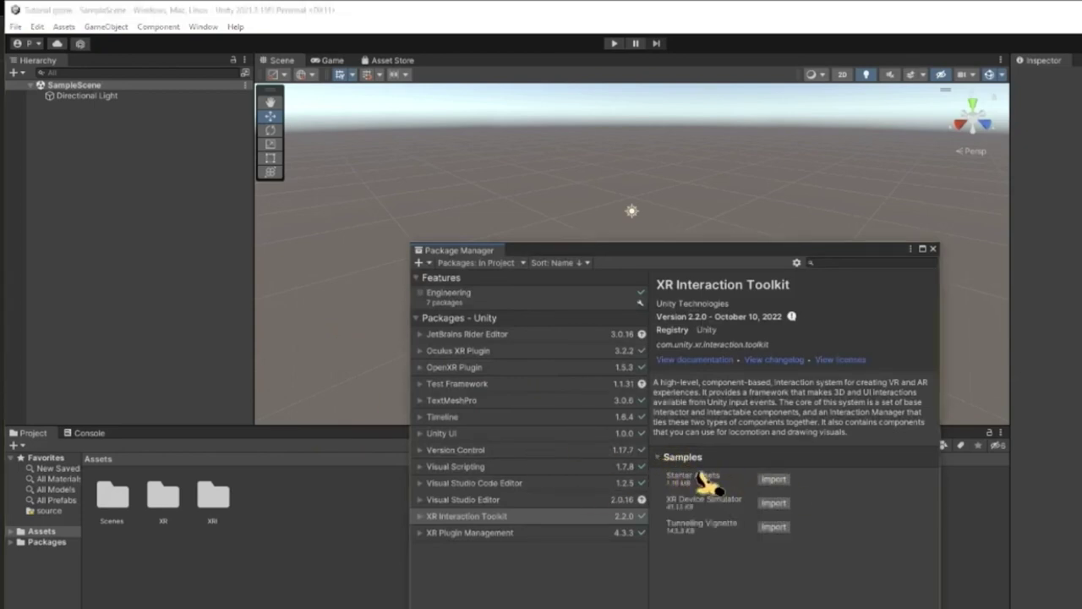
{"action": "left_click", "coordinate": [771, 479]}
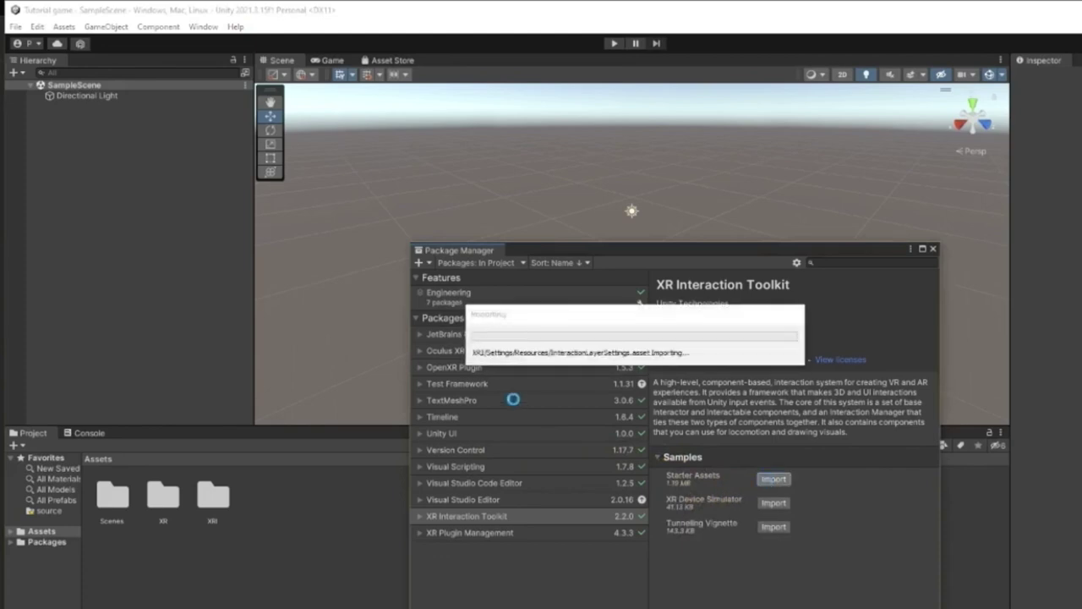
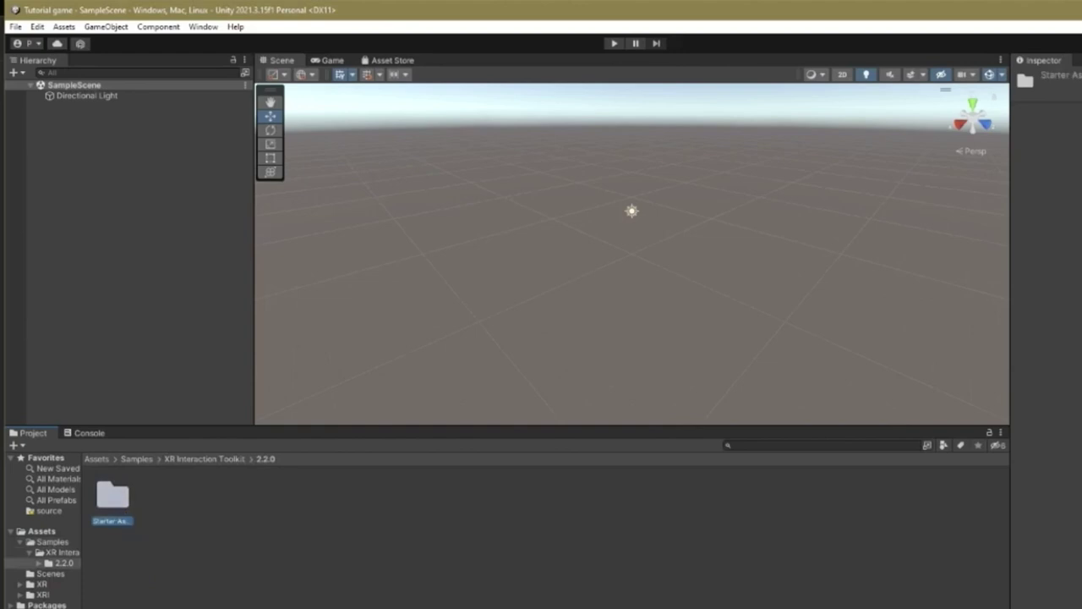
Open the Starter Assets folder and inspect each XRI Default preset in turn
{"action": "key", "text": "Return"}
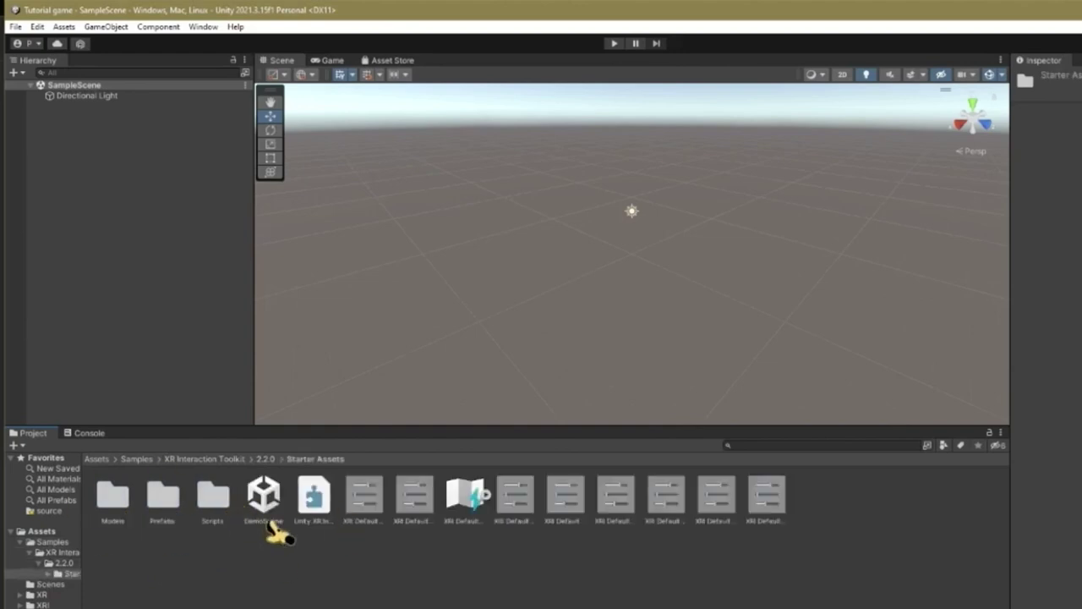
{"action": "left_click", "coordinate": [371, 500]}
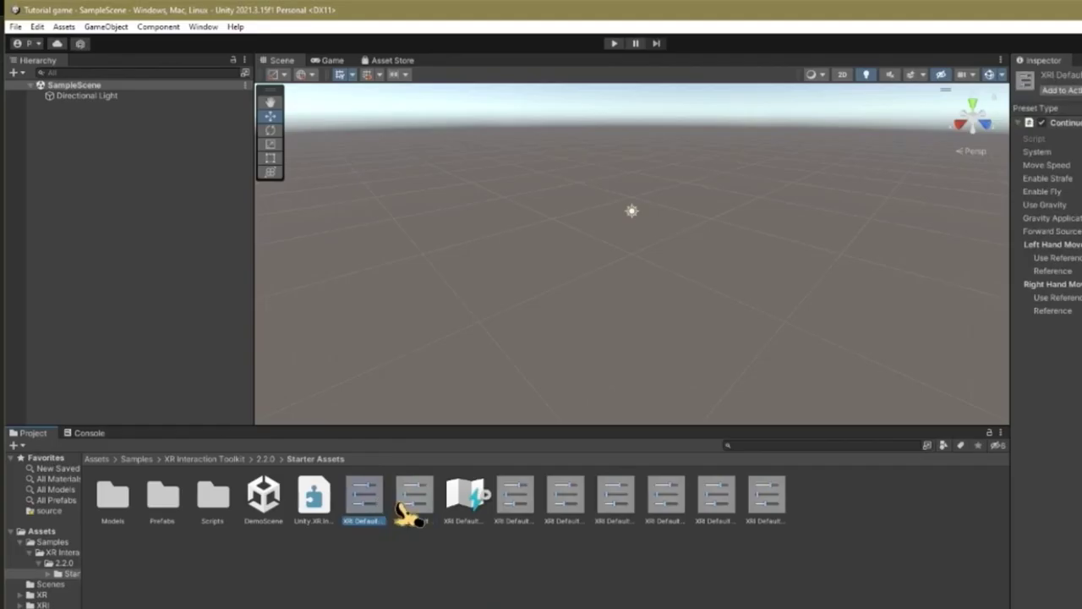
{"action": "left_click", "coordinate": [412, 503]}
{"action": "left_click", "coordinate": [518, 503]}
{"action": "left_click", "coordinate": [566, 504]}
{"action": "left_click", "coordinate": [618, 503]}
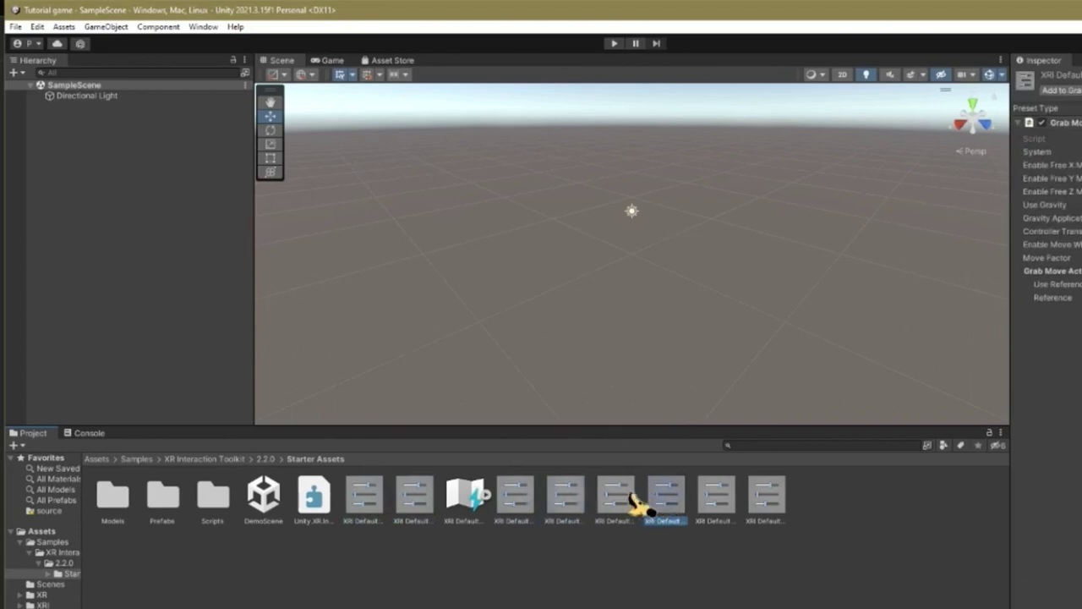
{"action": "left_click", "coordinate": [714, 503]}
{"action": "left_click", "coordinate": [761, 498]}
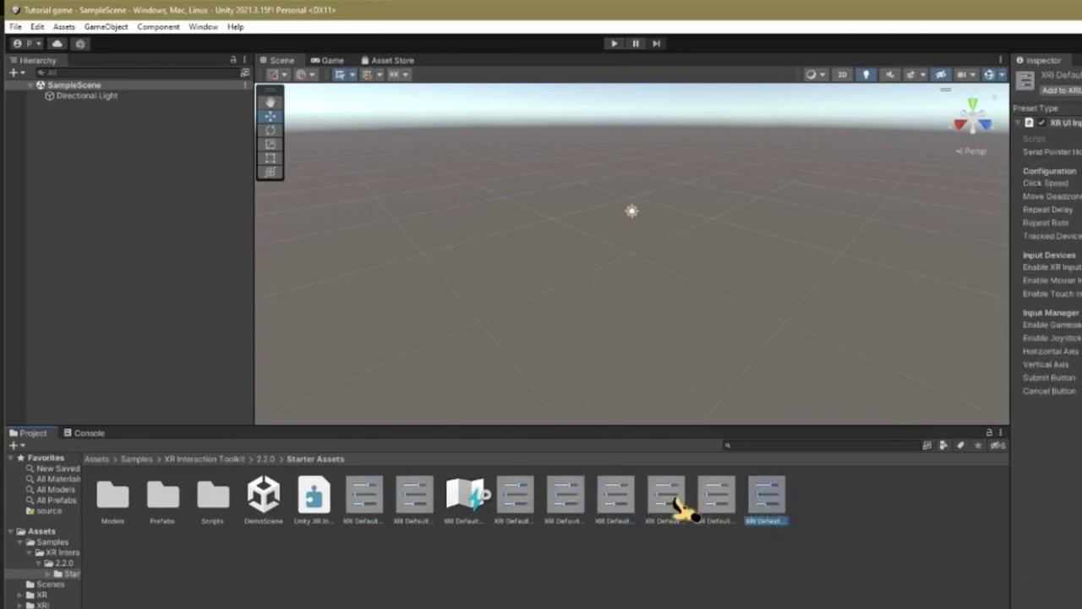
Select the XRI Default presets, then make Continuous Move the default for its provider
{"action": "left_click", "coordinate": [363, 499]}
{"action": "left_click", "coordinate": [412, 501]}
{"action": "left_click", "coordinate": [514, 502], "text": "ctrl"}
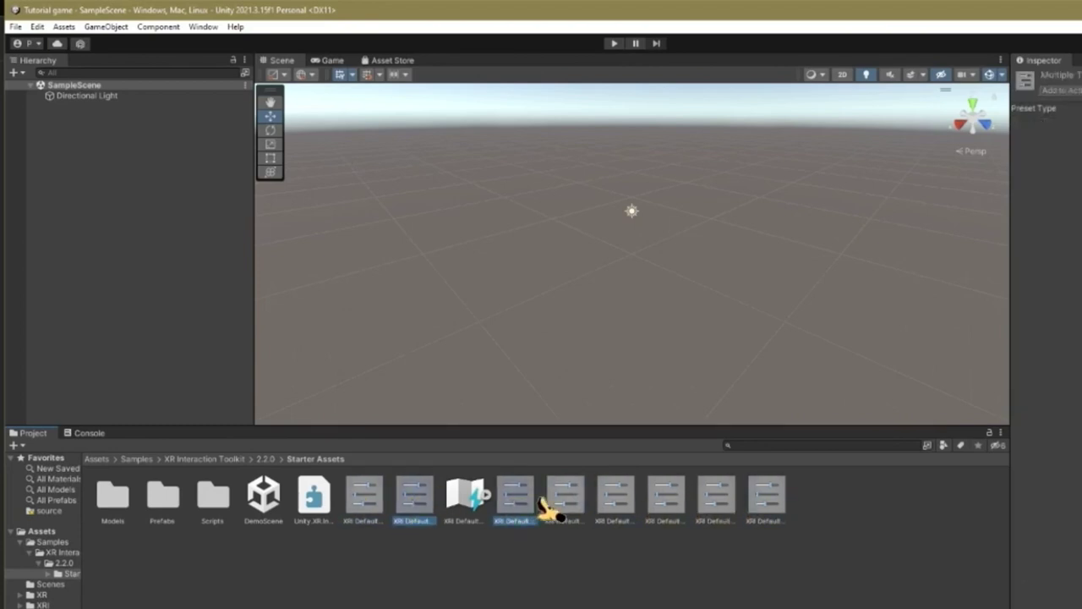
{"action": "left_click", "coordinate": [565, 501], "text": "ctrl"}
{"action": "left_click", "coordinate": [616, 501], "text": "ctrl"}
{"action": "left_click", "coordinate": [673, 501], "text": "ctrl"}
{"action": "left_click", "coordinate": [717, 501], "text": "ctrl"}
{"action": "left_click", "coordinate": [766, 501], "text": "ctrl"}
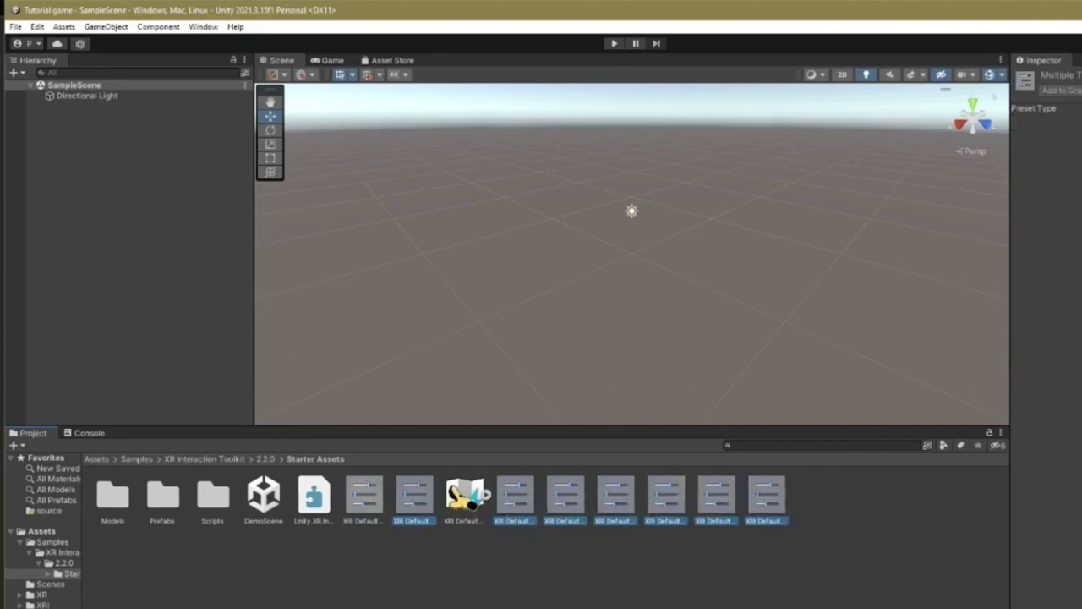
{"action": "left_click", "coordinate": [365, 501]}
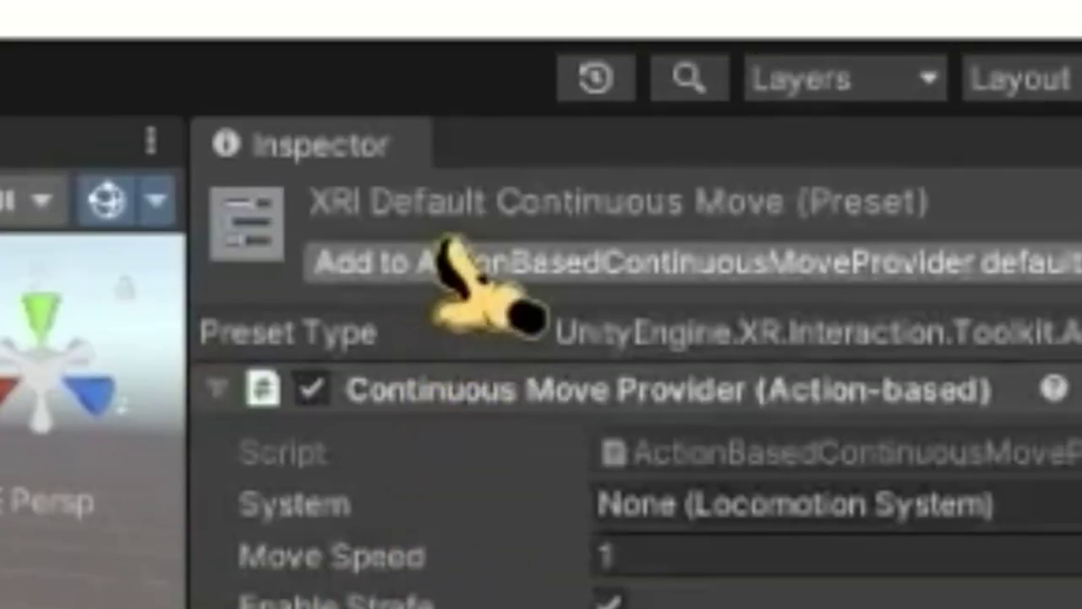
{"action": "left_click", "coordinate": [1072, 90]}
Add the Left Controller and Right Controller presets as controller defaults
{"action": "left_click", "coordinate": [319, 467]}
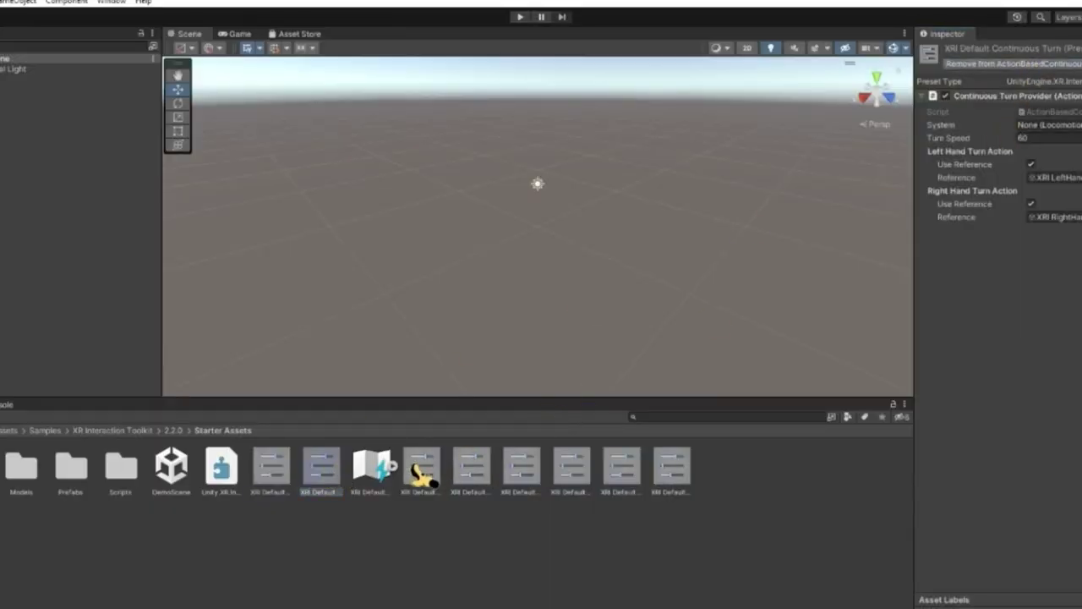
{"action": "left_click", "coordinate": [424, 470]}
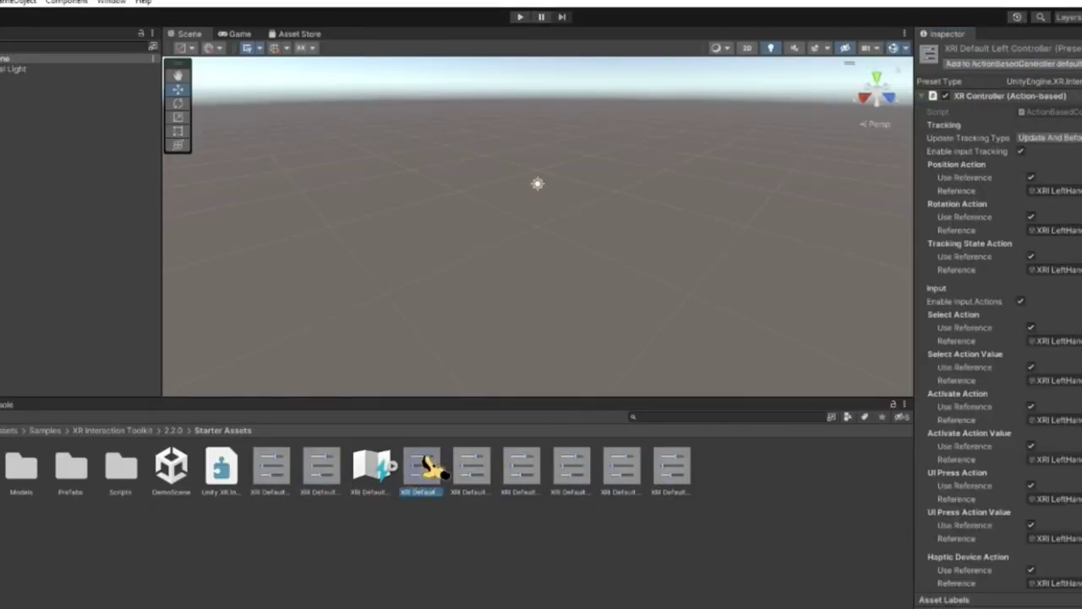
{"action": "left_click", "coordinate": [981, 65]}
{"action": "left_click", "coordinate": [478, 488]}
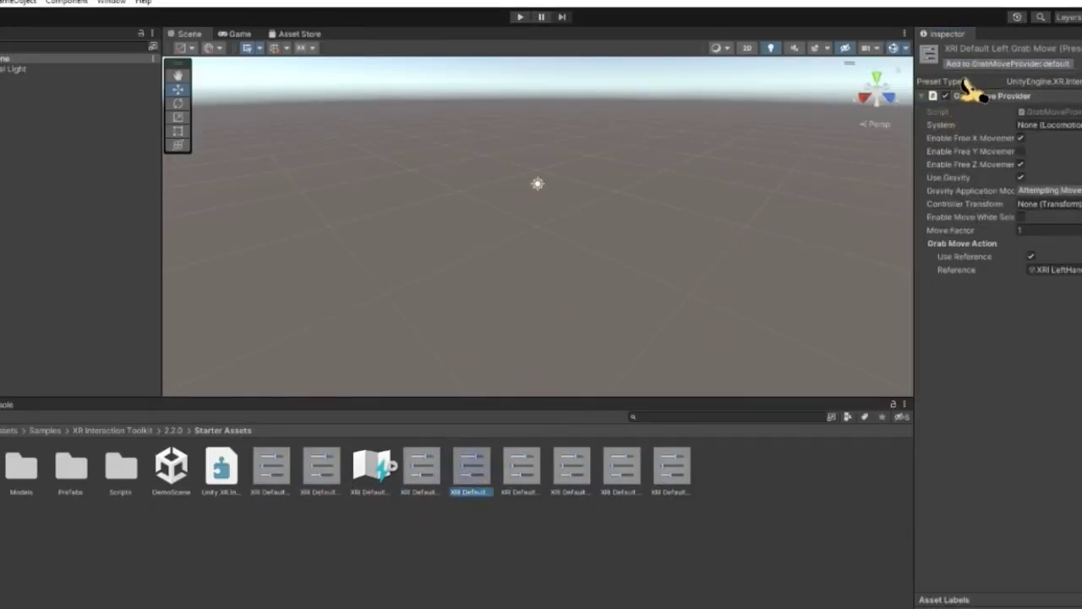
{"action": "left_click", "coordinate": [534, 463]}
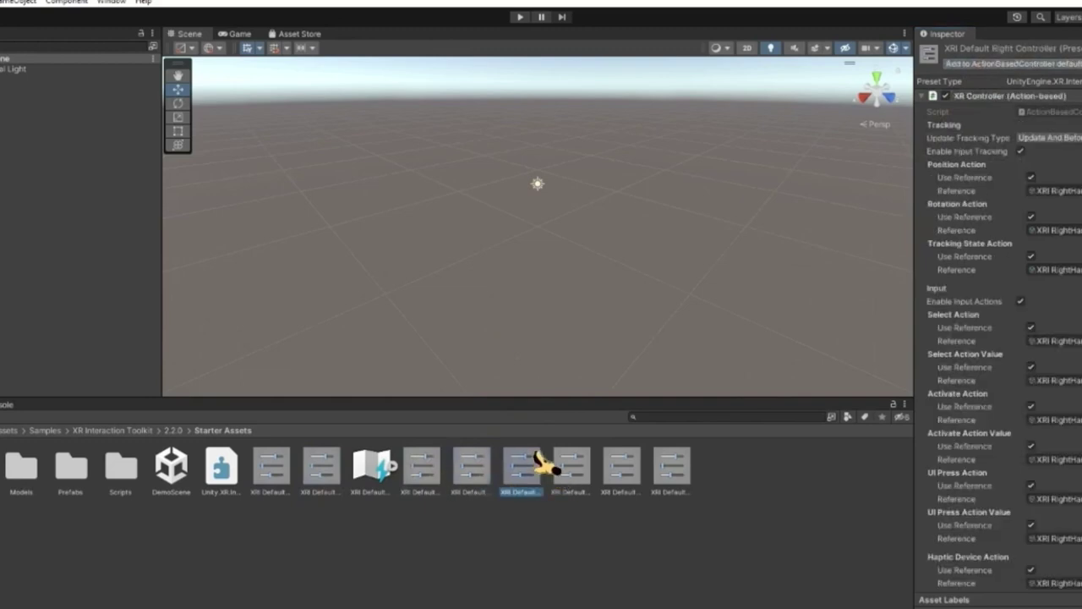
{"action": "left_click", "coordinate": [981, 64]}
Make Right Grab Move, Snap Turn and XR UI Input Module presets defaults
{"action": "left_click", "coordinate": [571, 469]}
{"action": "left_click", "coordinate": [981, 65]}
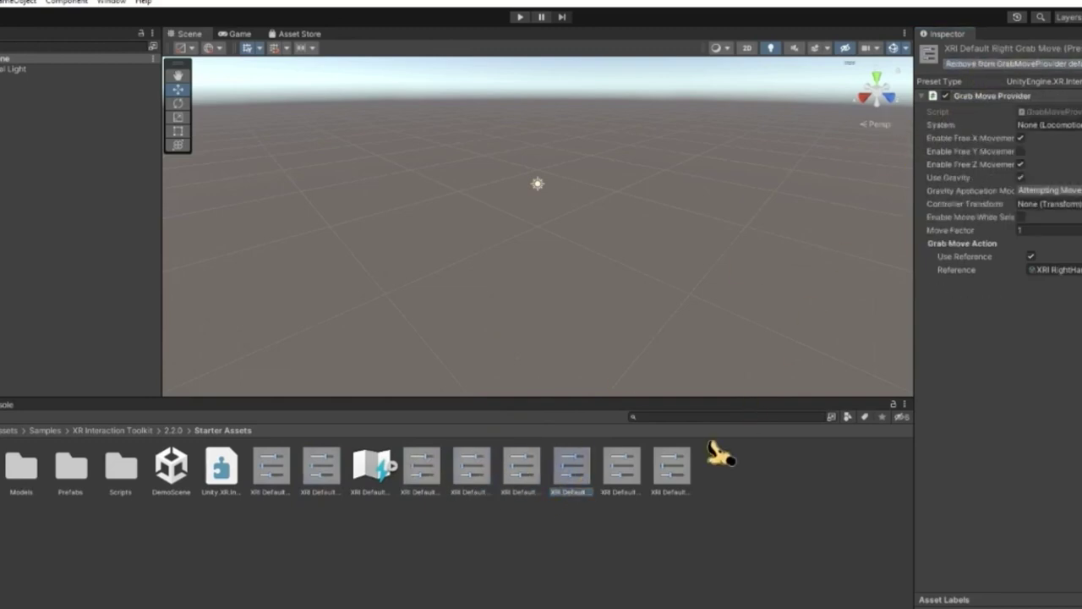
{"action": "left_click", "coordinate": [622, 469]}
{"action": "left_click", "coordinate": [1014, 65]}
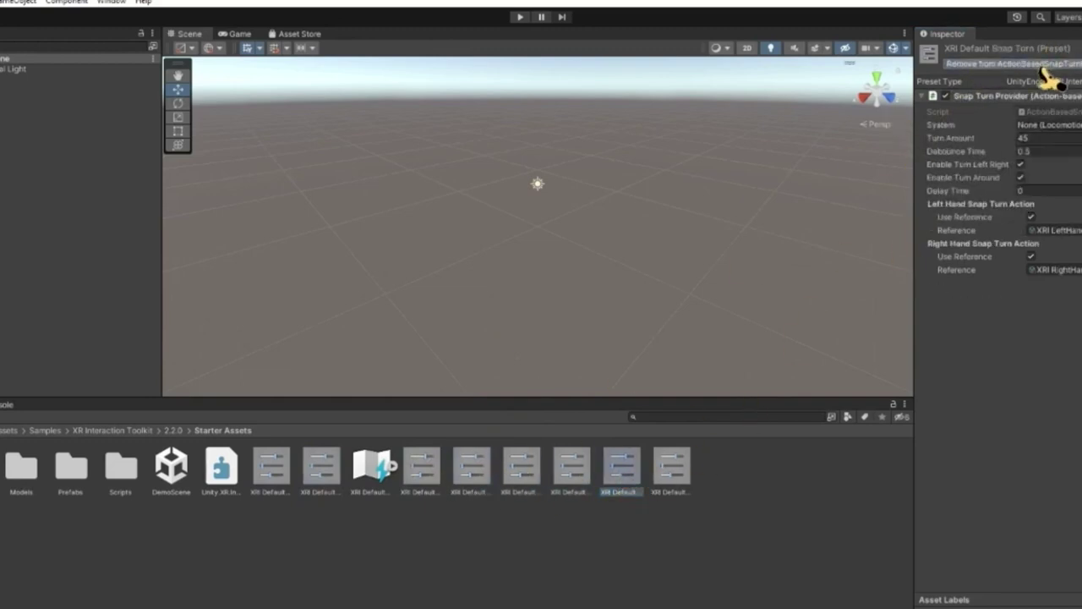
{"action": "left_click", "coordinate": [677, 466]}
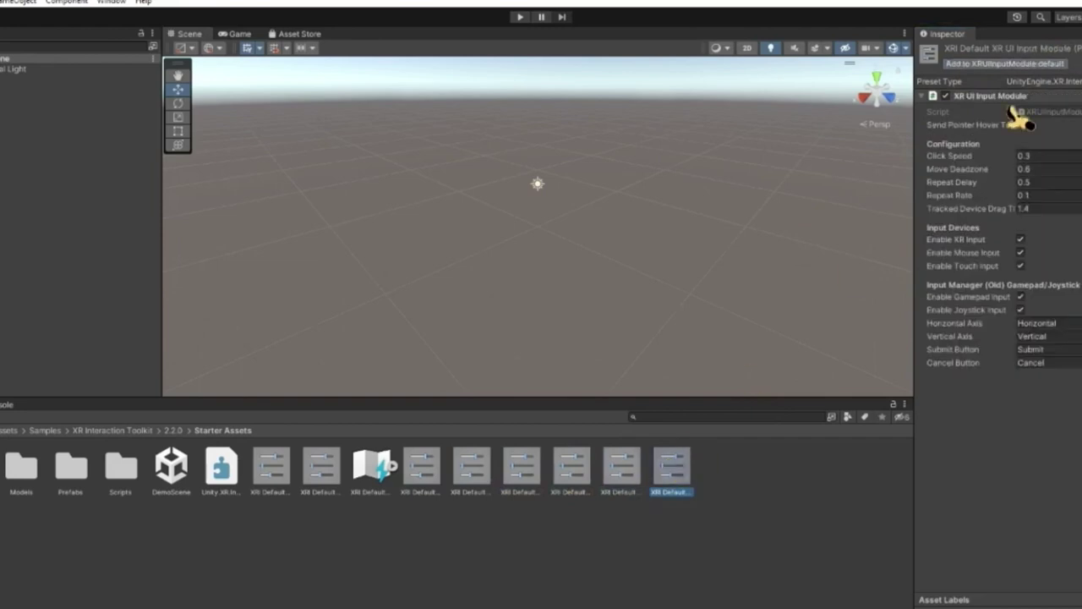
{"action": "left_click", "coordinate": [1015, 64]}
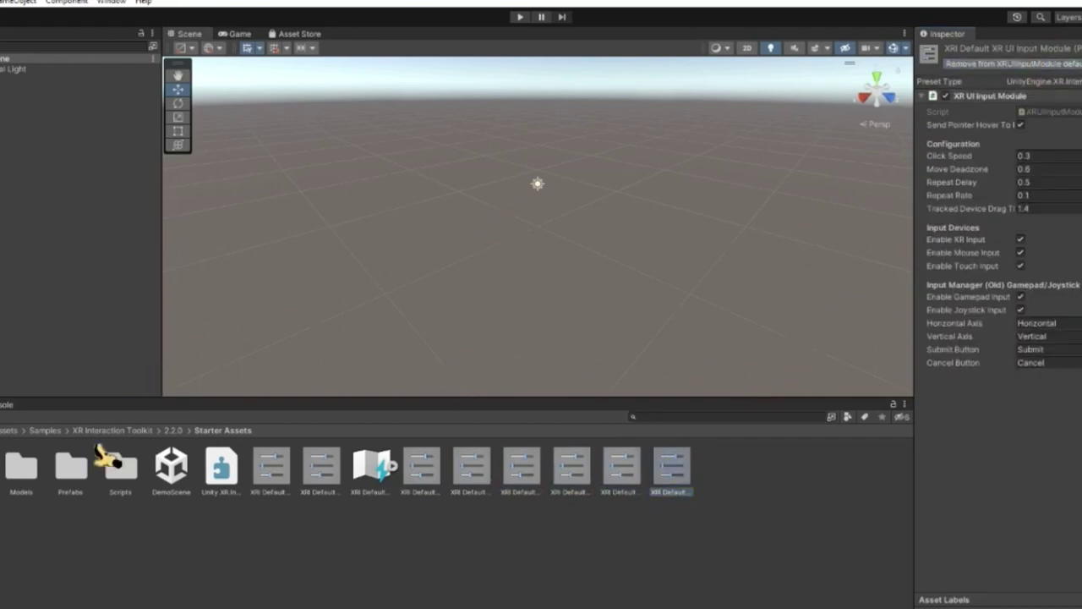
{"action": "left_click", "coordinate": [8, 431]}
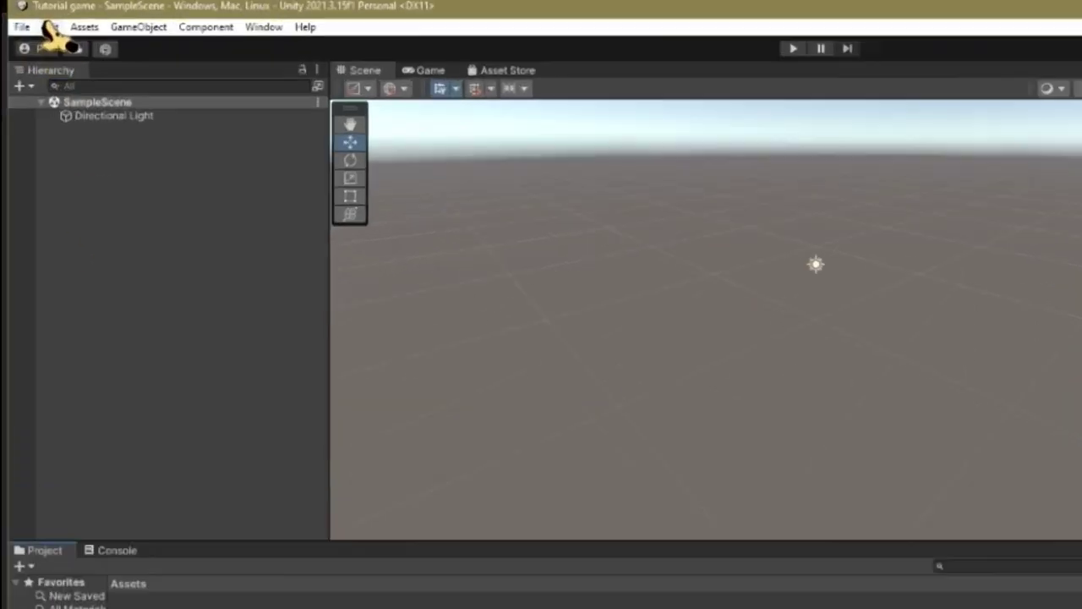
In Preset Manager, filter the ActionBasedController presets: 'right' for Right Controller, 'left' for Left Controller
{"action": "left_click", "coordinate": [48, 8]}
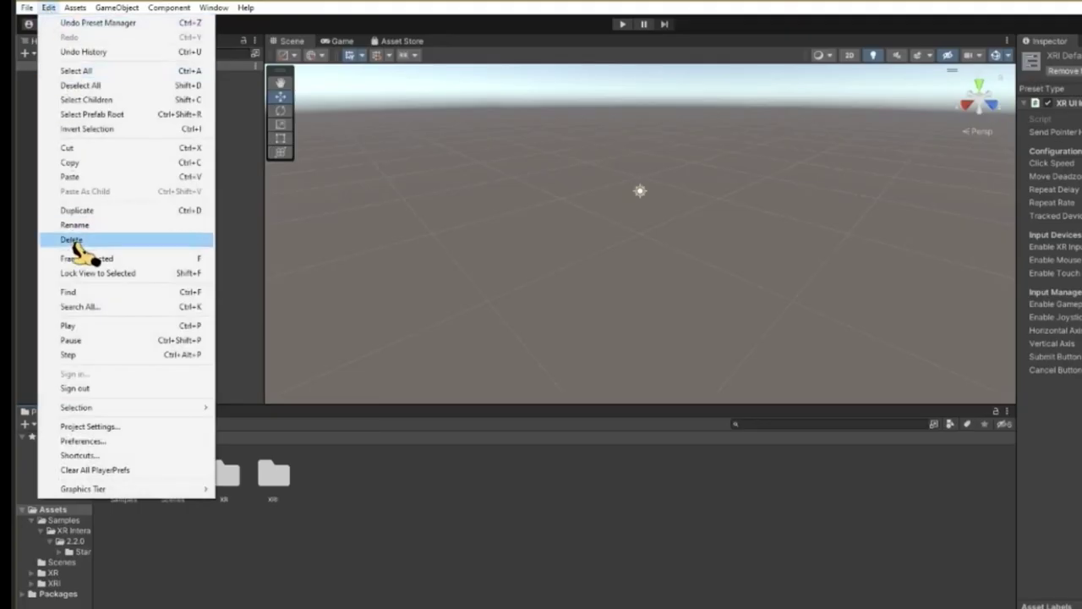
{"action": "left_click", "coordinate": [84, 427]}
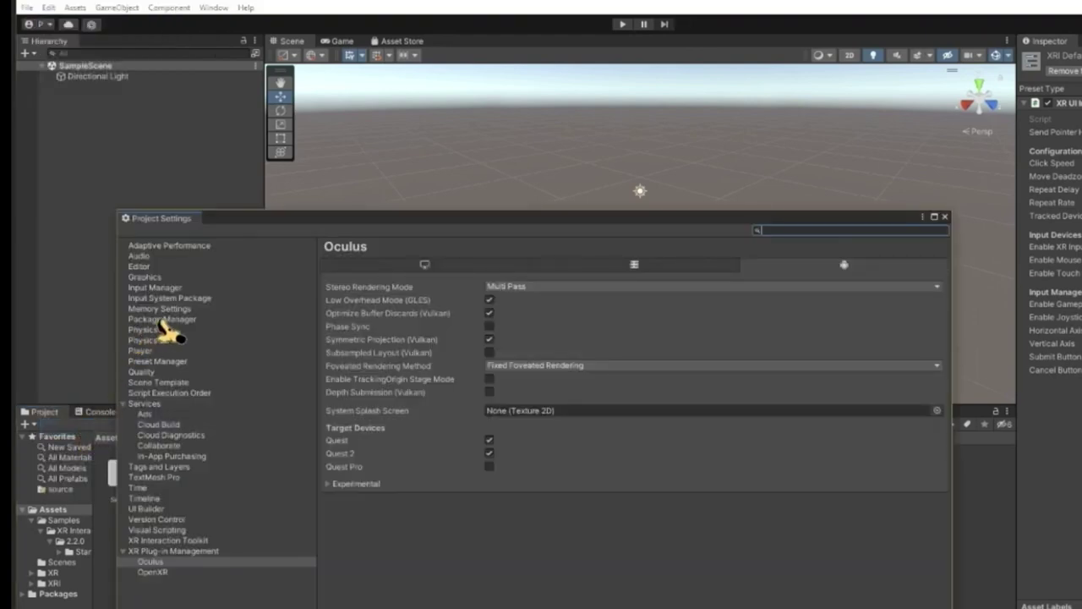
{"action": "left_click", "coordinate": [160, 361]}
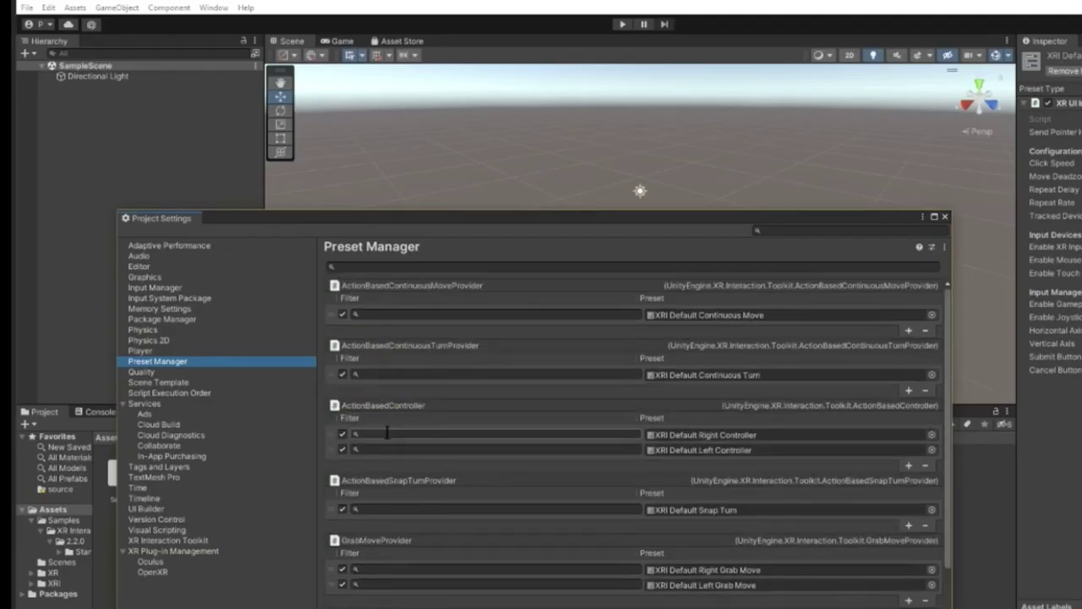
{"action": "left_click", "coordinate": [448, 435]}
{"action": "left_click", "coordinate": [408, 451]}
{"action": "type", "text": "left"}
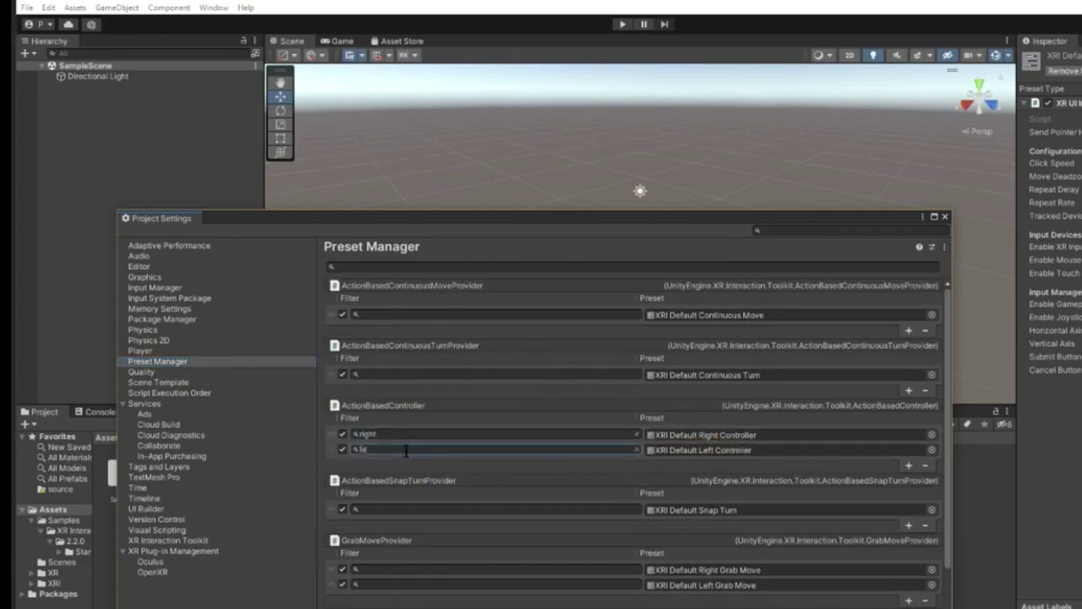
{"action": "left_click", "coordinate": [945, 216]}
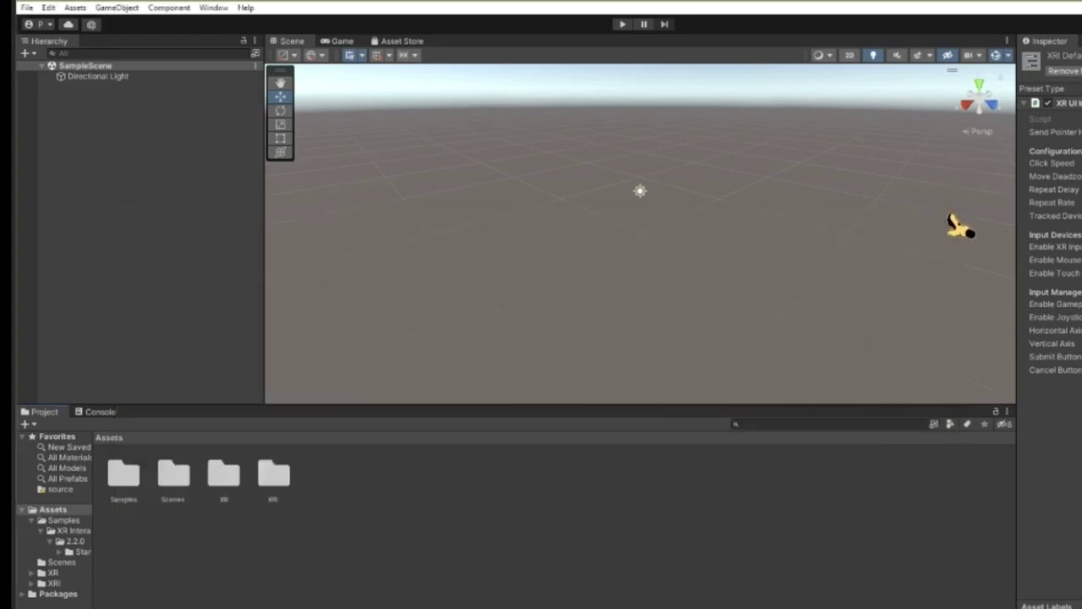
{"action": "left_click", "coordinate": [84, 77]}
{"action": "left_click", "coordinate": [440, 163]}
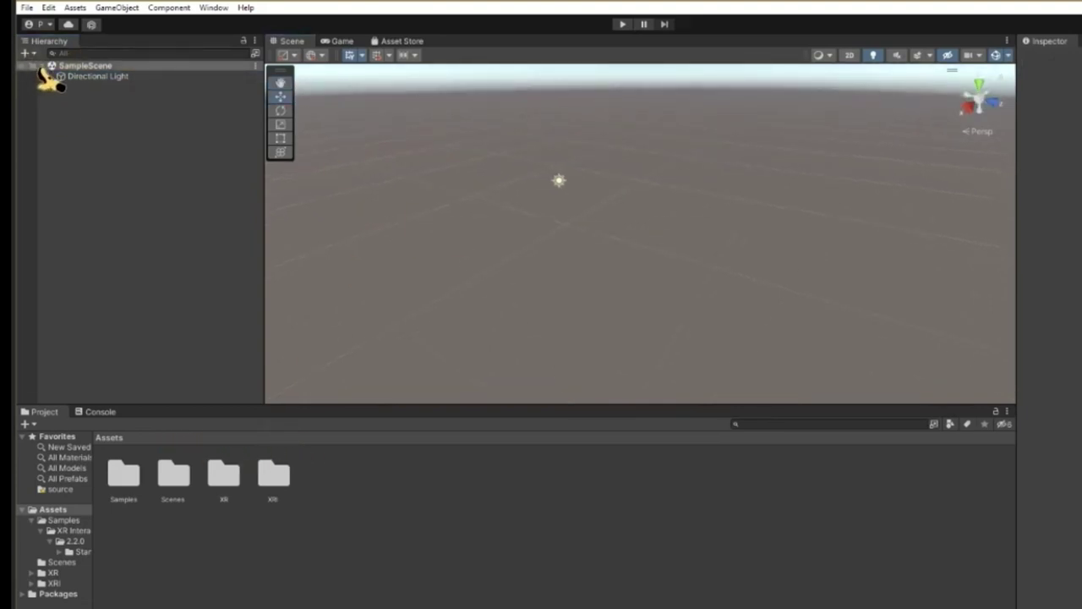
{"action": "left_click", "coordinate": [27, 52]}
{"action": "mouse_move", "coordinate": [70, 99]}
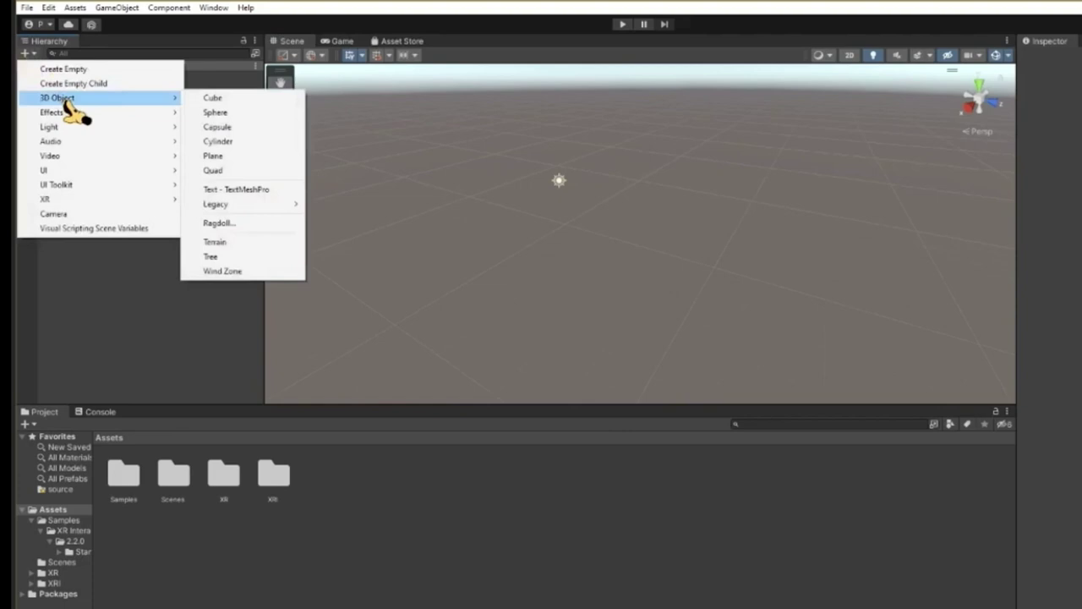
{"action": "left_click", "coordinate": [252, 113]}
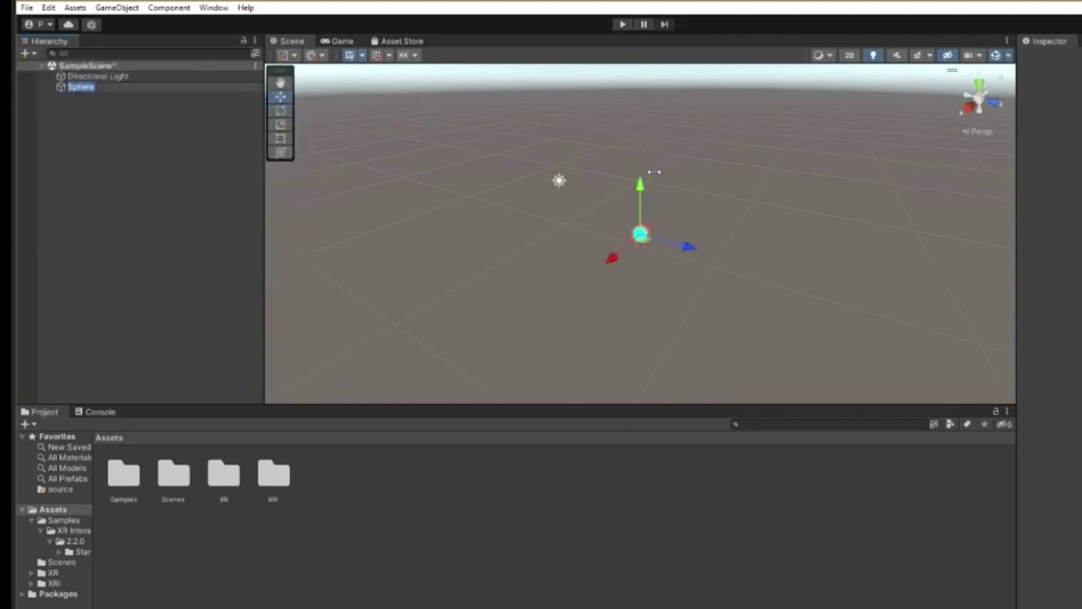
{"action": "key", "text": "BackSpace"}
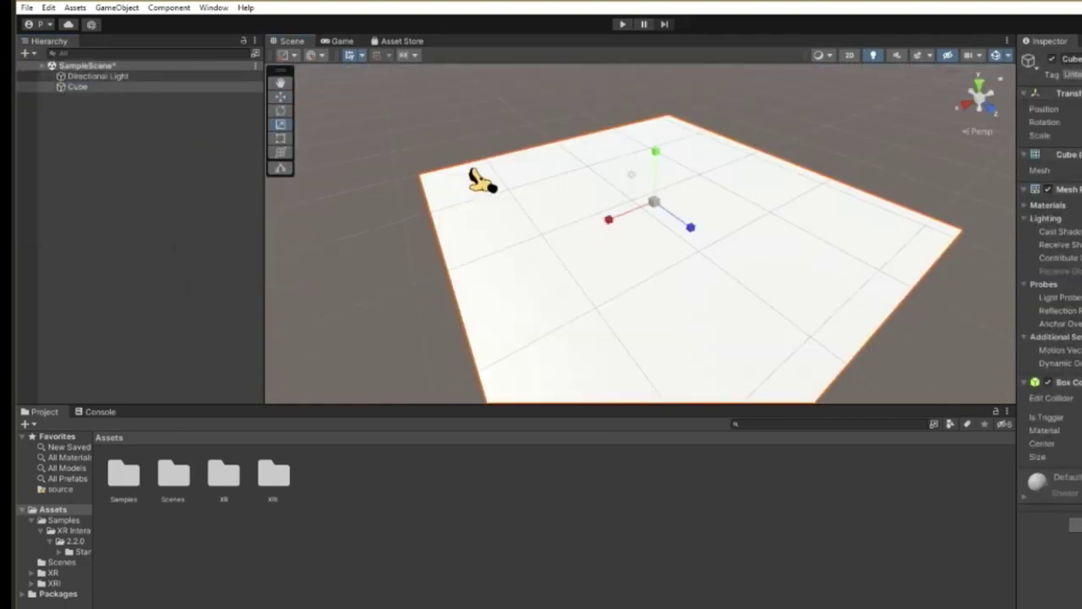
{"action": "left_click", "coordinate": [166, 77]}
{"action": "left_click", "coordinate": [282, 97]}
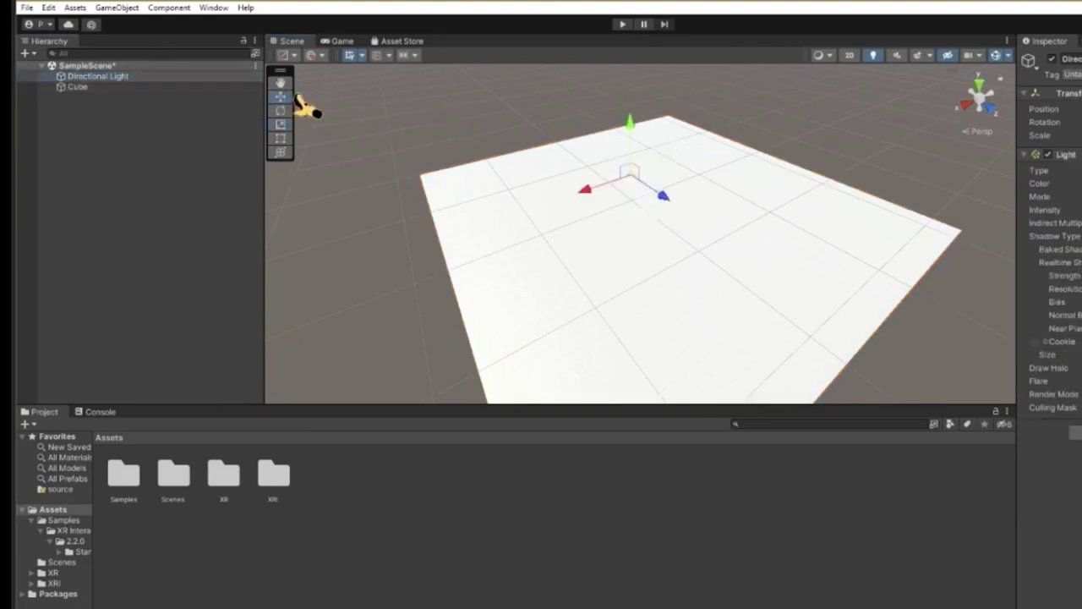
{"action": "left_click", "coordinate": [647, 148]}
{"action": "left_click", "coordinate": [96, 77]}
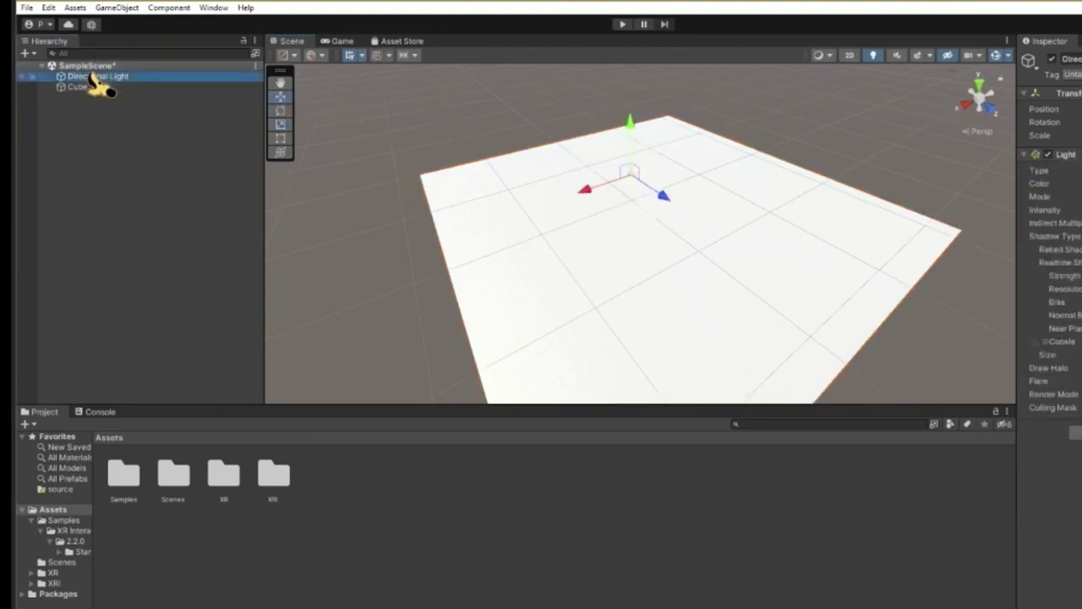
{"action": "left_click_drag", "start_coordinate": [640, 117], "coordinate": [656, 7]}
{"action": "key", "text": "f"}
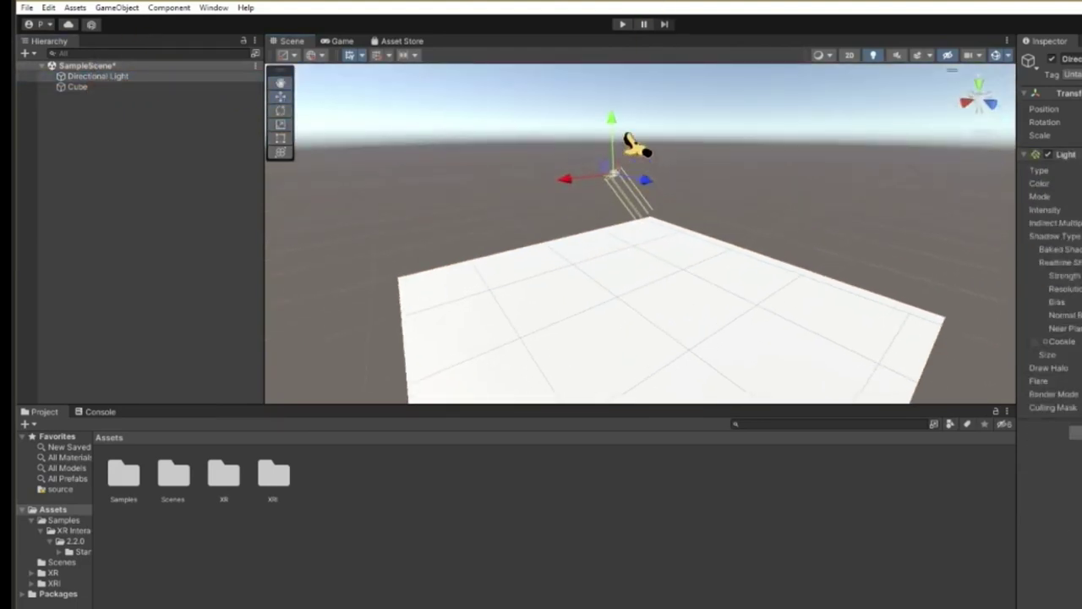
{"action": "left_click_drag", "start_coordinate": [626, 142], "coordinate": [880, 250], "text": "alt"}
{"action": "left_click", "coordinate": [696, 181]}
{"action": "scroll", "coordinate": [880, 250], "scroll_direction": "up", "scroll_amount": 5}
{"action": "middle_click_drag", "start_coordinate": [879, 250], "coordinate": [732, 251]}
{"action": "left_click", "coordinate": [594, 212]}
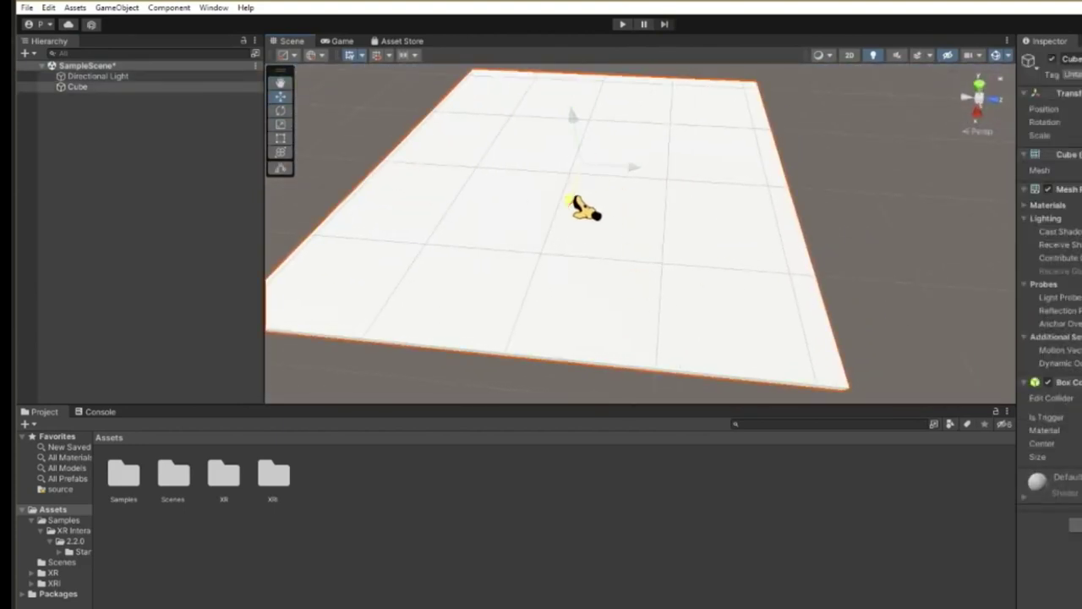
{"action": "middle_click_drag", "start_coordinate": [580, 211], "coordinate": [560, 269]}
{"action": "left_click", "coordinate": [317, 522]}
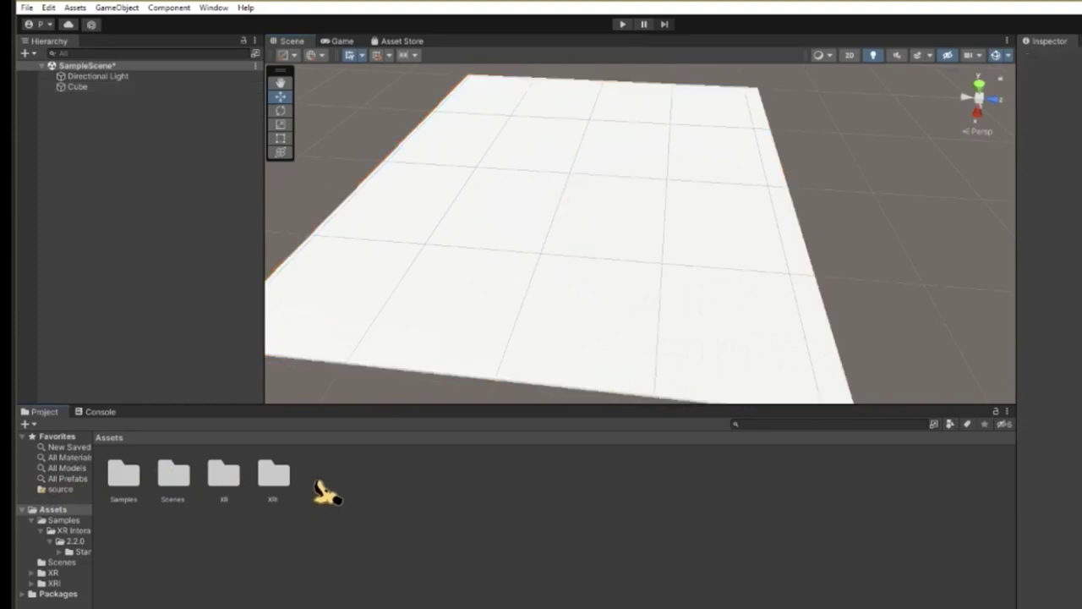
Create a new folder in Assets named 'Packages'
{"action": "right_click", "coordinate": [318, 488]}
{"action": "left_click", "coordinate": [326, 541]}
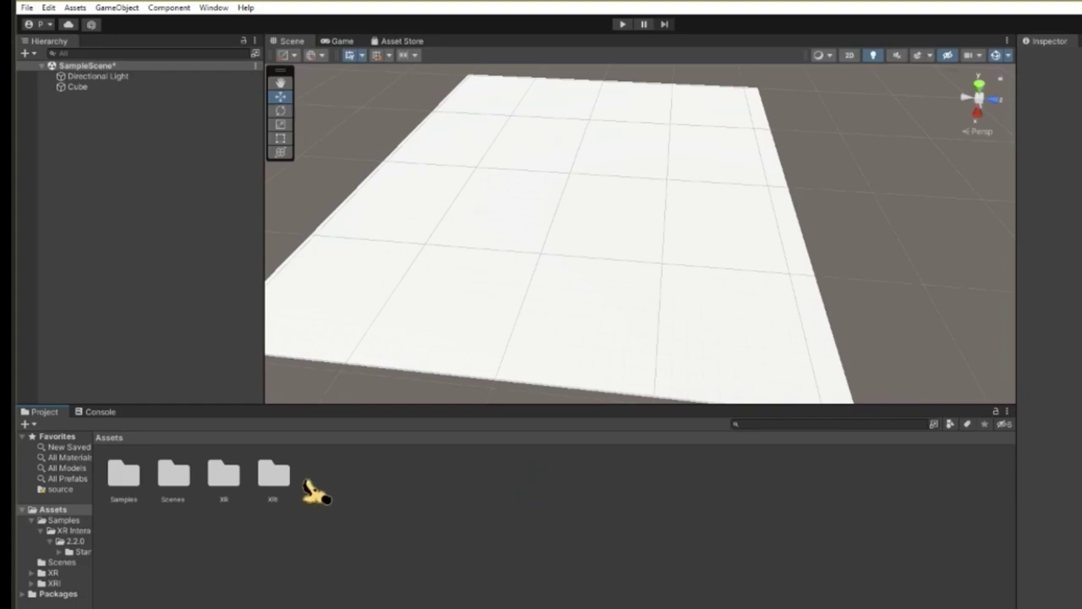
{"action": "right_click", "coordinate": [354, 488]}
{"action": "left_click", "coordinate": [315, 490]}
{"action": "right_click", "coordinate": [314, 490]}
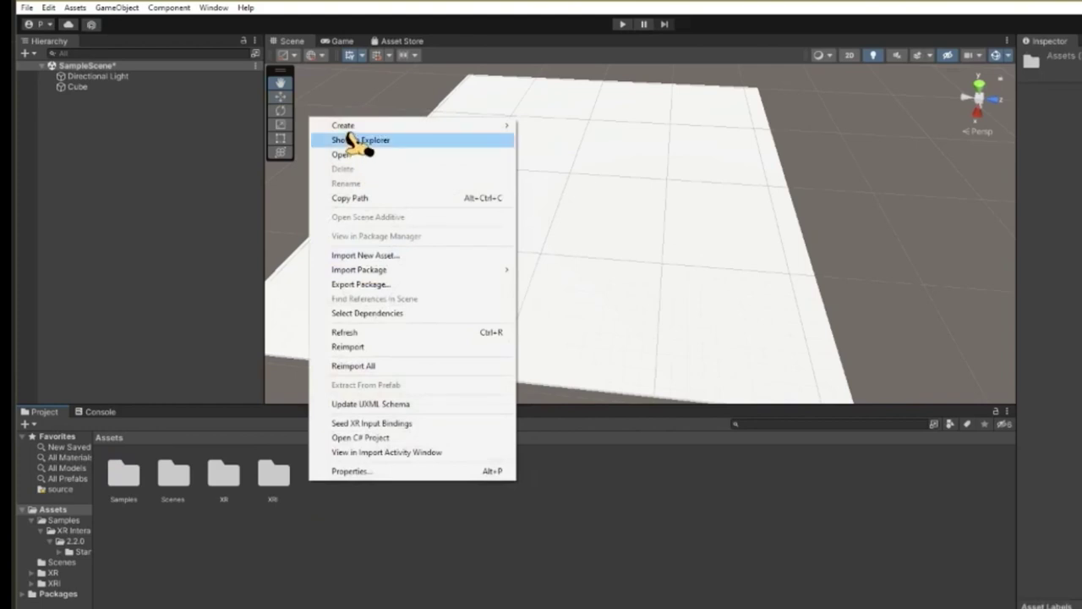
{"action": "mouse_move", "coordinate": [346, 126]}
{"action": "left_click", "coordinate": [602, 68]}
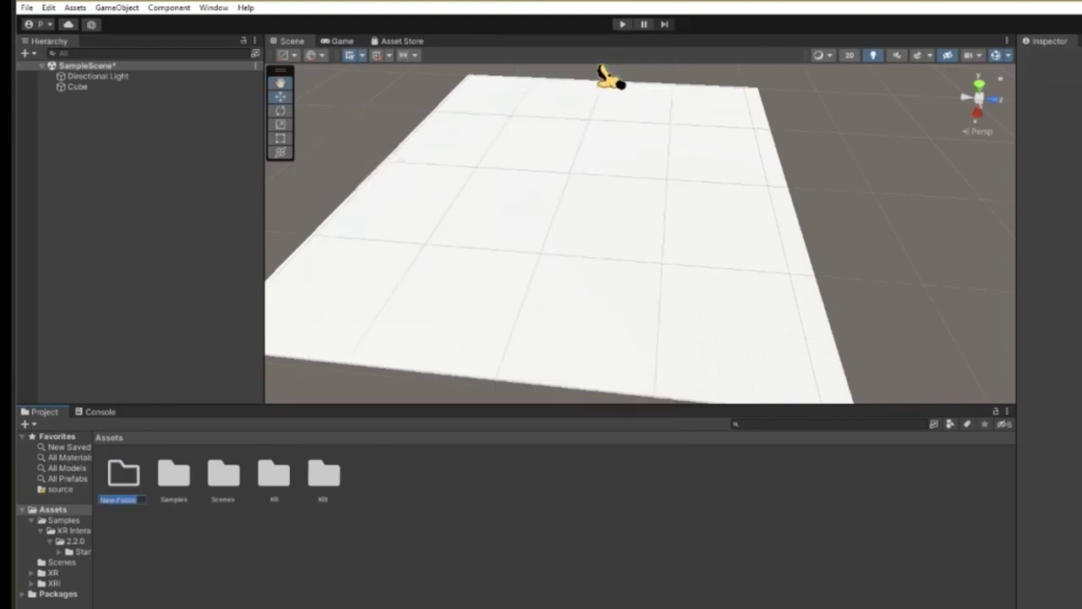
{"action": "type", "text": "Packages"}
{"action": "key", "text": "Return"}
Open the empty Packages folder and bring up its context menu
{"action": "right_click_drag", "start_coordinate": [575, 258], "coordinate": [734, 228]}
{"action": "double_click", "coordinate": [135, 478]}
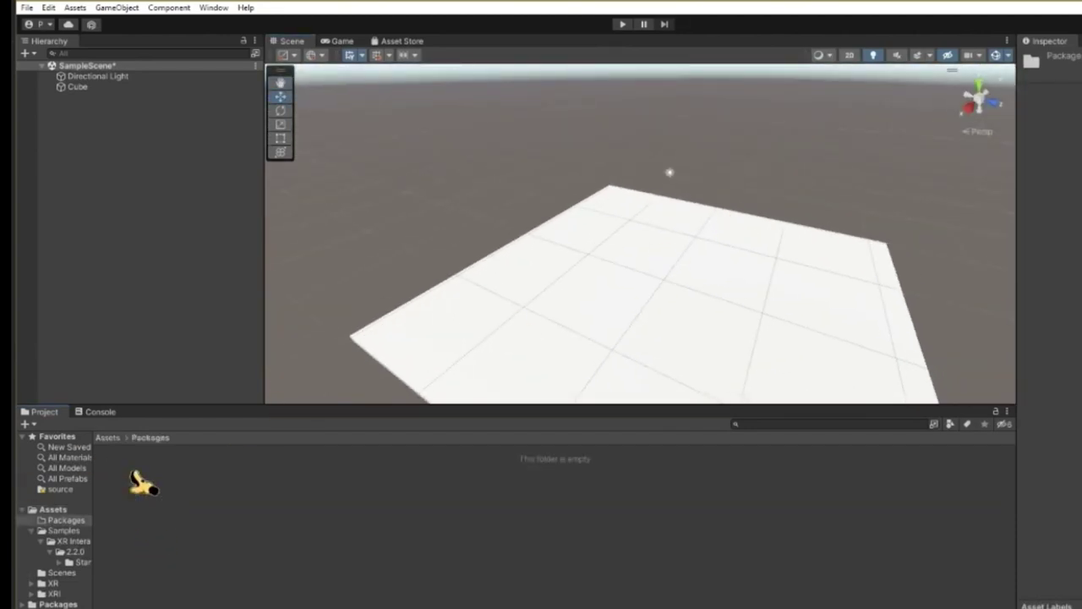
{"action": "right_click", "coordinate": [140, 480]}
{"action": "left_click", "coordinate": [118, 498]}
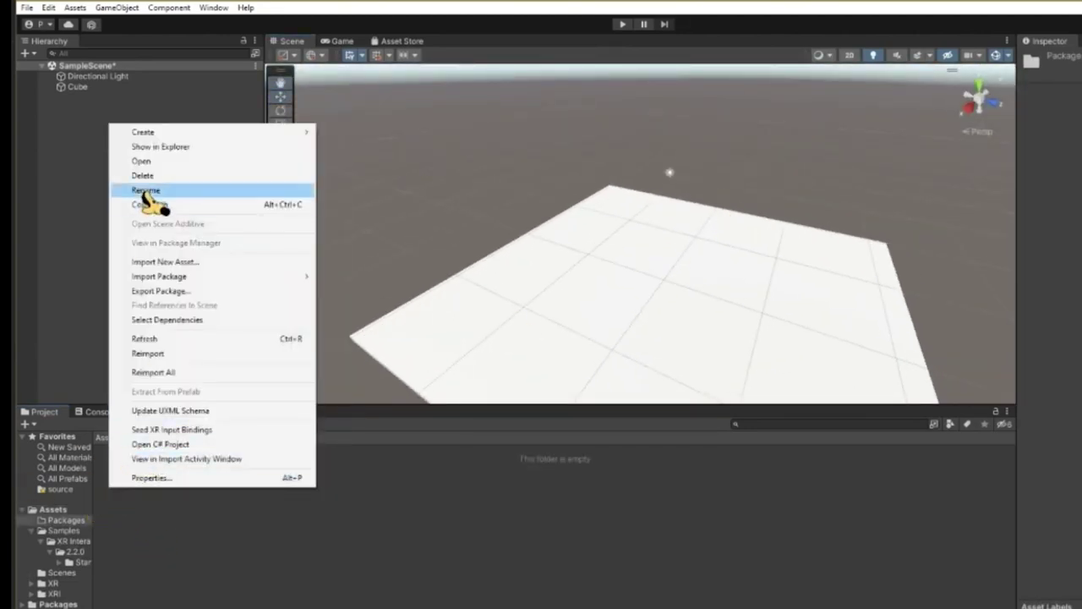
Import GorillaLocomotion.unitypackage from Downloads with all its files checked
{"action": "mouse_move", "coordinate": [179, 283]}
{"action": "left_click", "coordinate": [344, 277]}
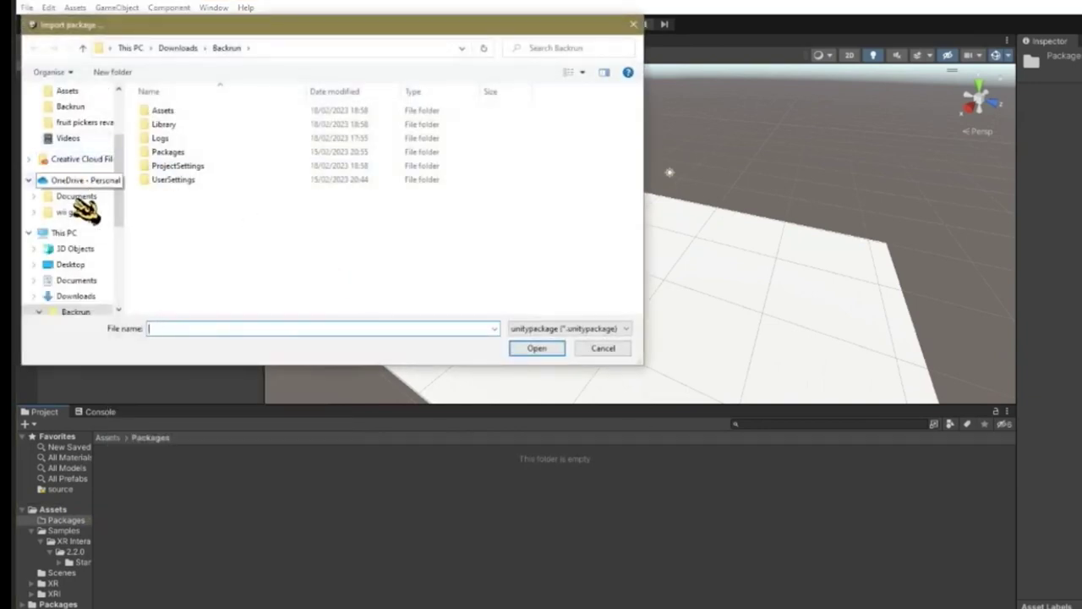
{"action": "left_click", "coordinate": [68, 297]}
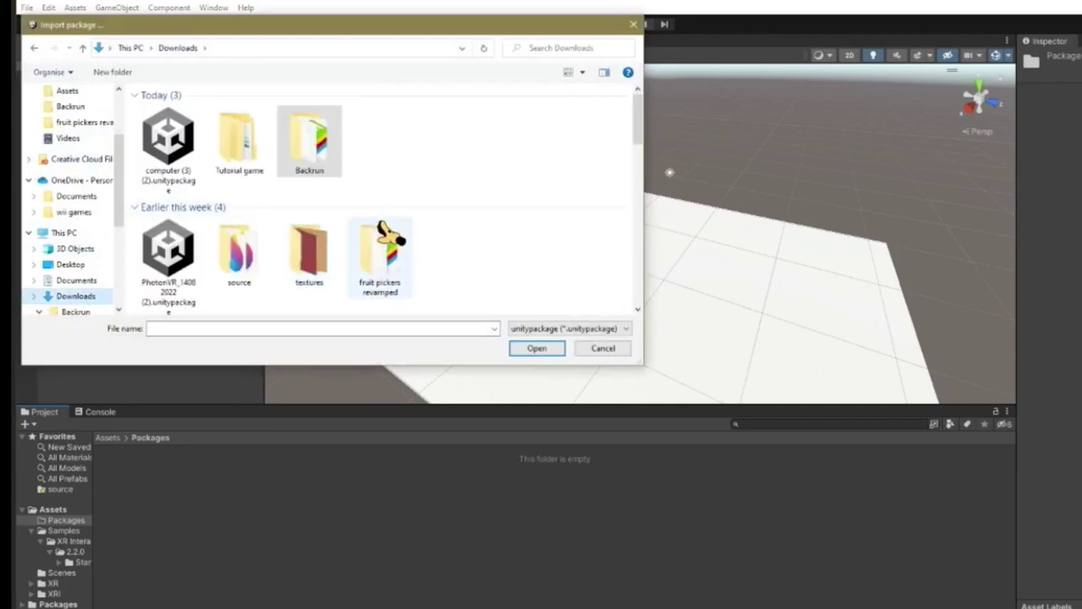
{"action": "scroll", "coordinate": [229, 179], "scroll_direction": "down", "scroll_amount": 1}
{"action": "scroll", "coordinate": [228, 183], "scroll_direction": "down", "scroll_amount": 6}
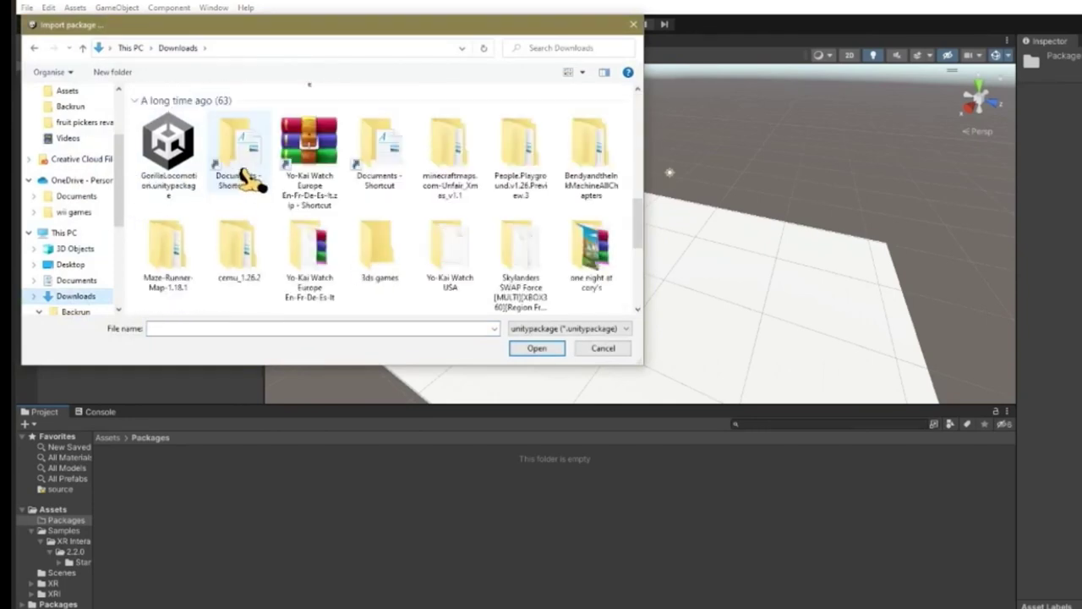
{"action": "left_click", "coordinate": [174, 156]}
{"action": "left_click", "coordinate": [537, 348]}
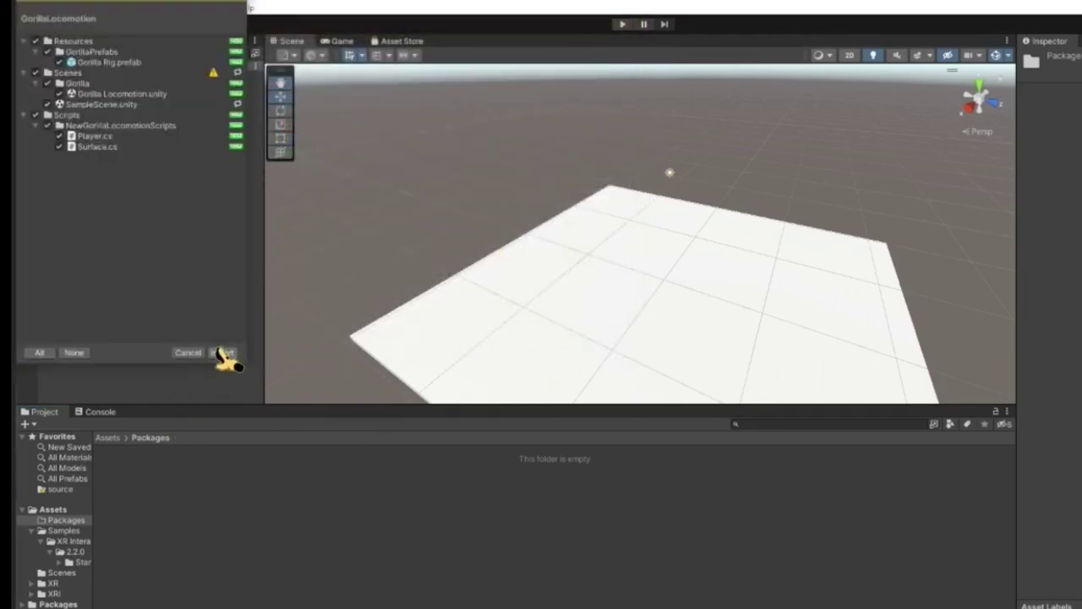
{"action": "left_click", "coordinate": [221, 352]}
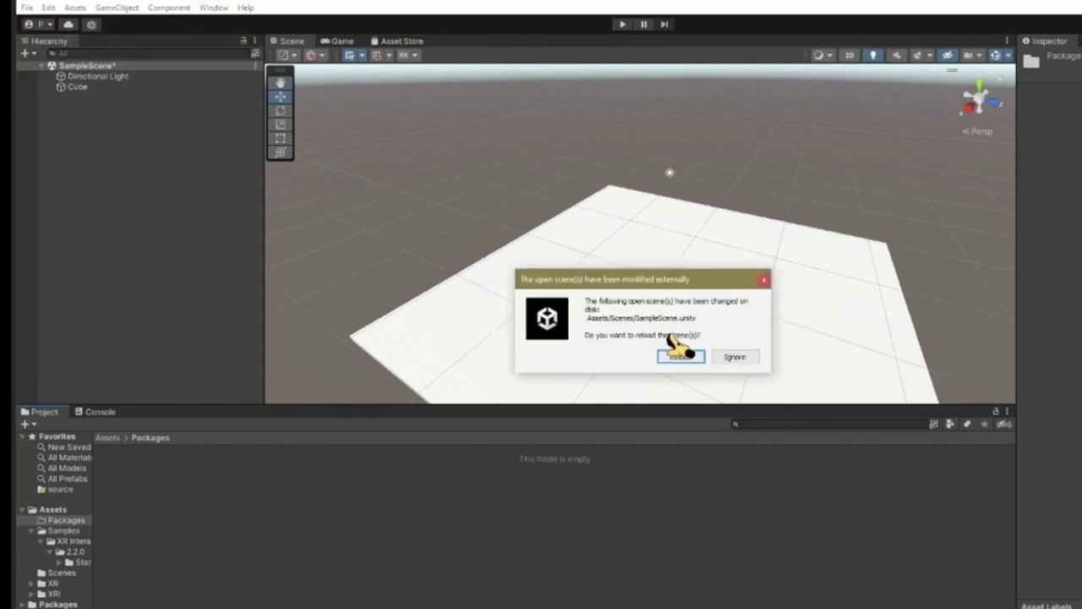
Reload the changed scene and scale the Cube into a wide, flat floor
{"action": "left_click", "coordinate": [681, 357]}
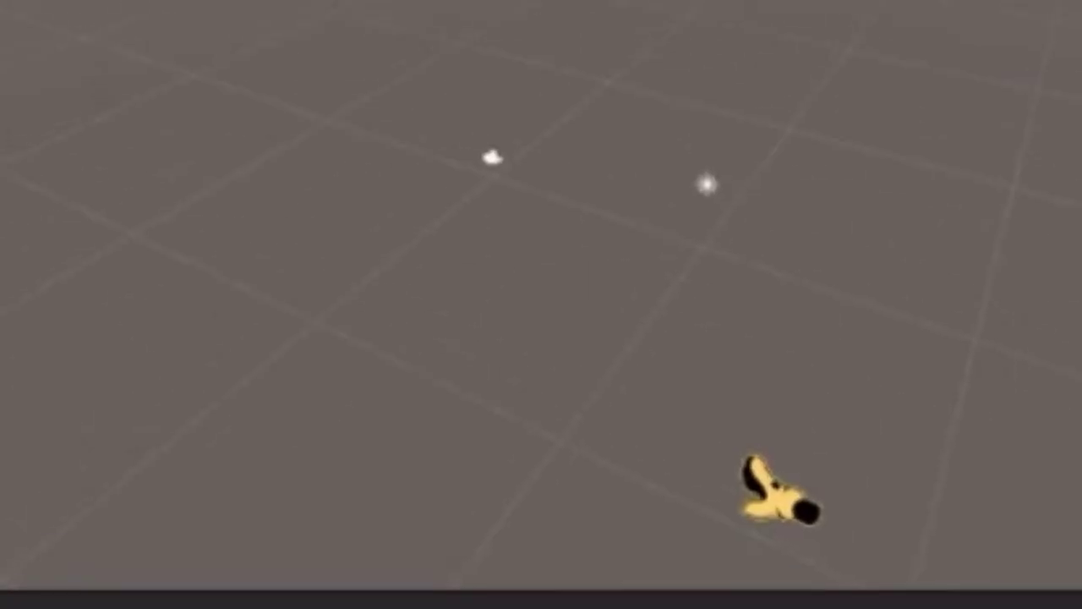
{"action": "right_click_drag", "start_coordinate": [691, 369], "coordinate": [699, 259]}
{"action": "right_click_drag", "start_coordinate": [635, 4], "coordinate": [676, 60]}
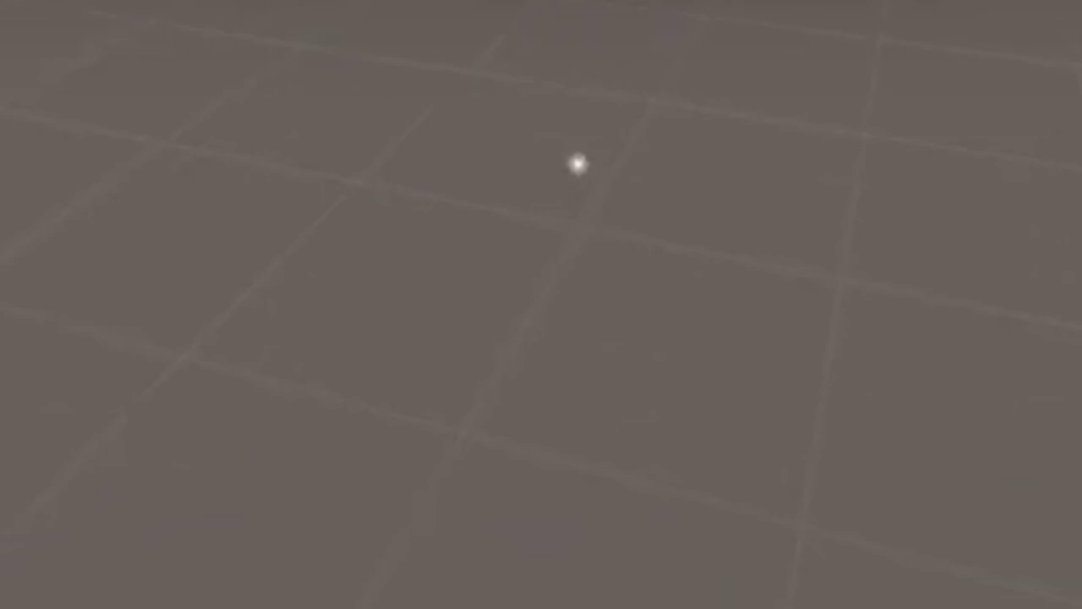
{"action": "right_click_drag", "start_coordinate": [577, 164], "coordinate": [578, 164]}
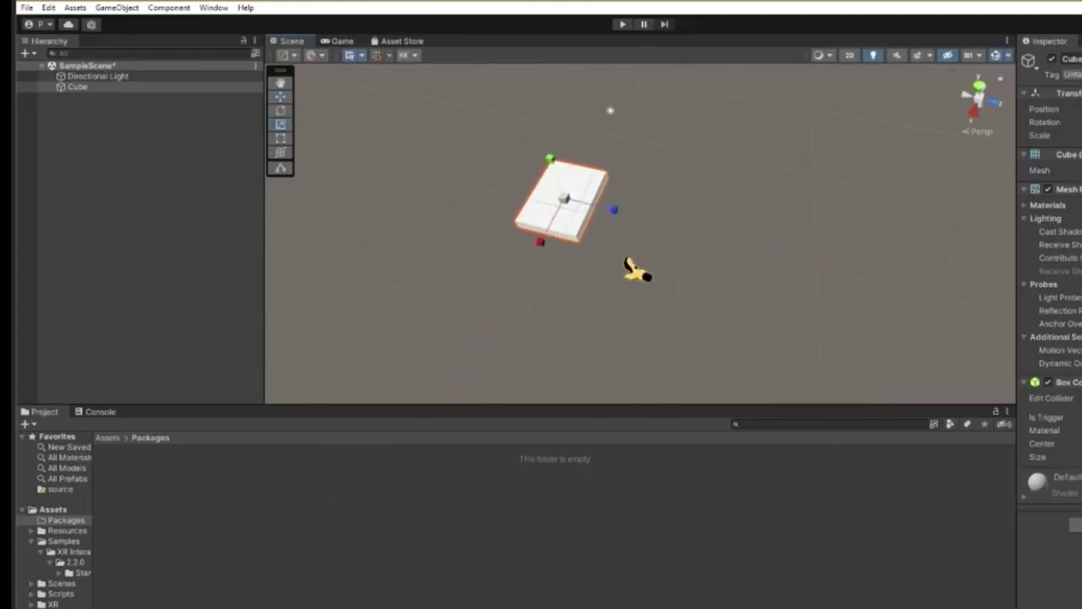
{"action": "left_click_drag", "start_coordinate": [610, 211], "coordinate": [812, 253]}
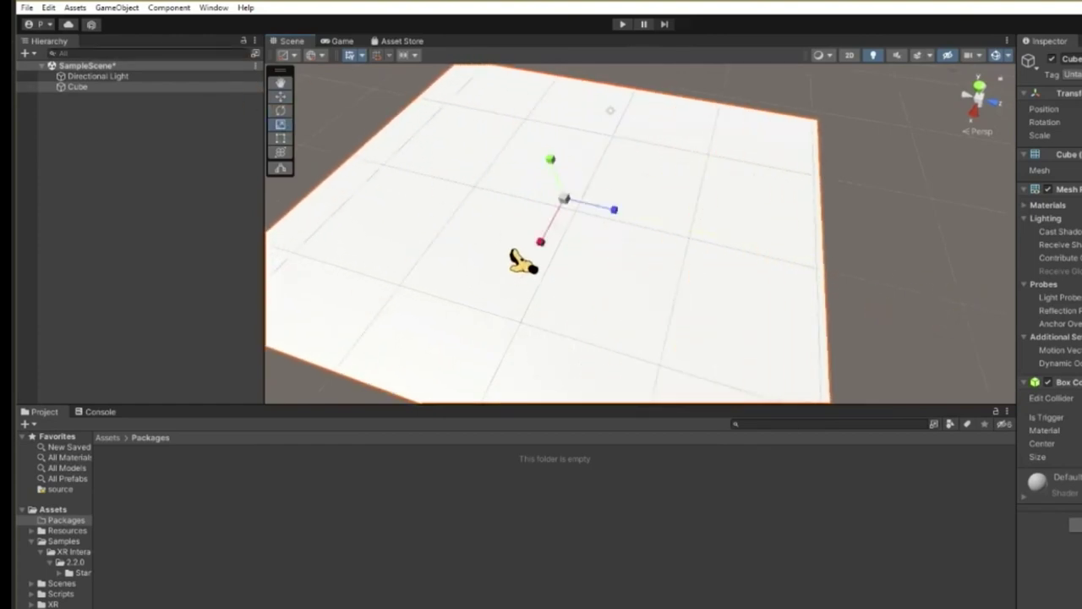
Move the Resources folder into the Packages folder
{"action": "left_click", "coordinate": [281, 96]}
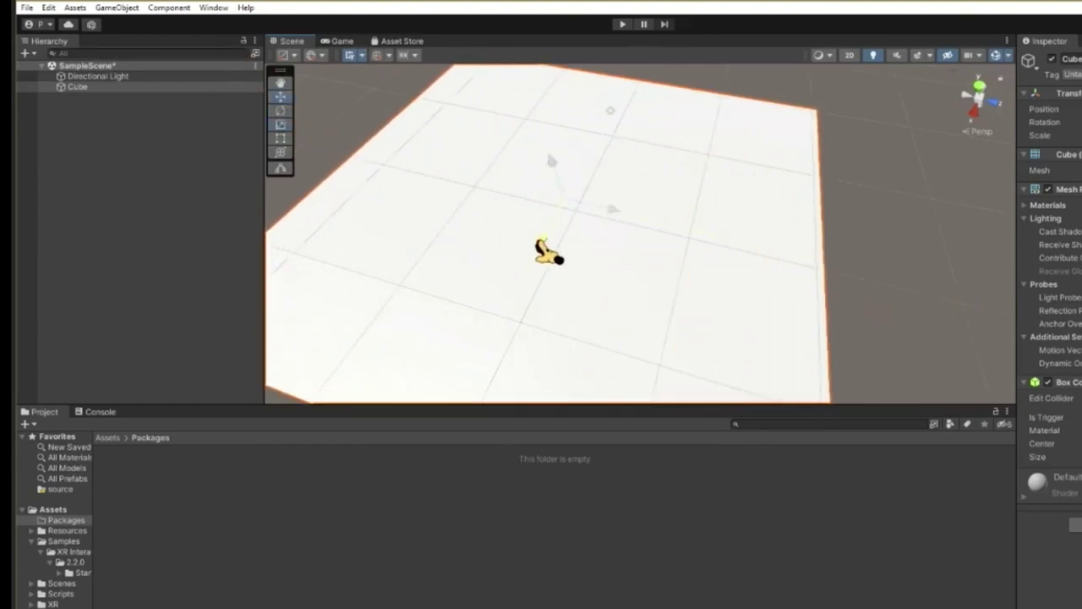
{"action": "scroll", "coordinate": [545, 147], "scroll_direction": "down", "scroll_amount": 3}
{"action": "left_click", "coordinate": [107, 437]}
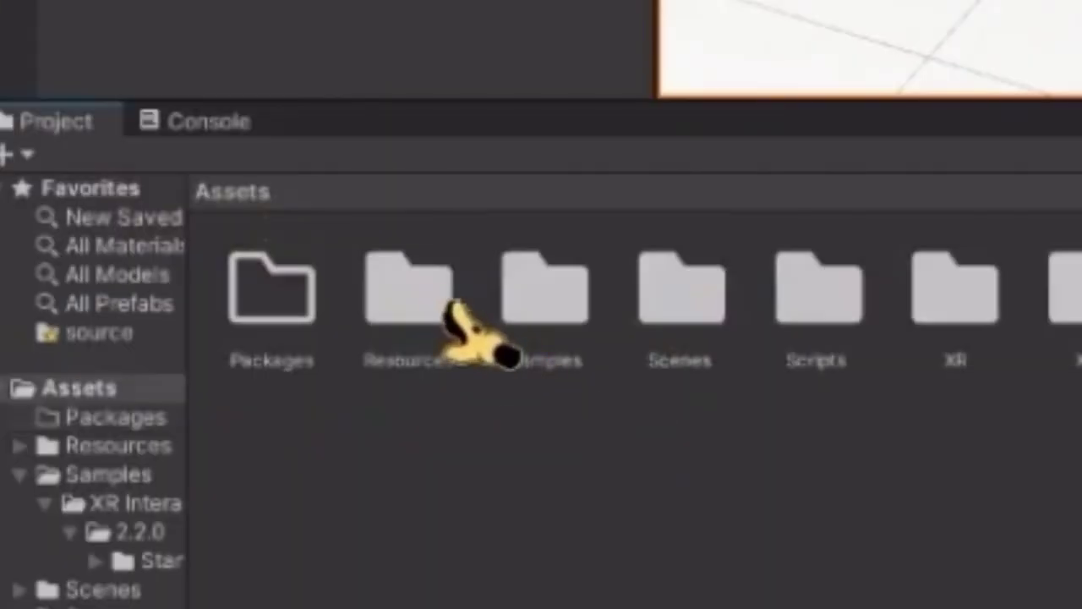
{"action": "left_click", "coordinate": [183, 484]}
{"action": "left_click_drag", "start_coordinate": [182, 484], "coordinate": [123, 486]}
{"action": "left_click_drag", "start_coordinate": [269, 321], "coordinate": [273, 328]}
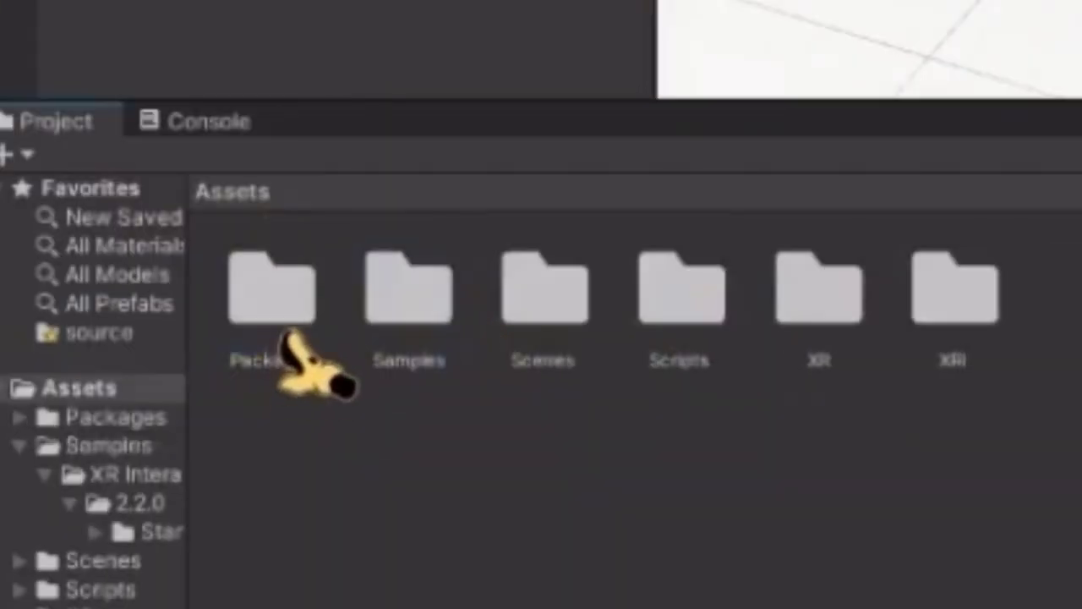
Drag the Gorilla Rig prefab from Packages > Resources > GorillaPrefabs into the scene
{"action": "double_click", "coordinate": [279, 334]}
{"action": "double_click", "coordinate": [268, 329]}
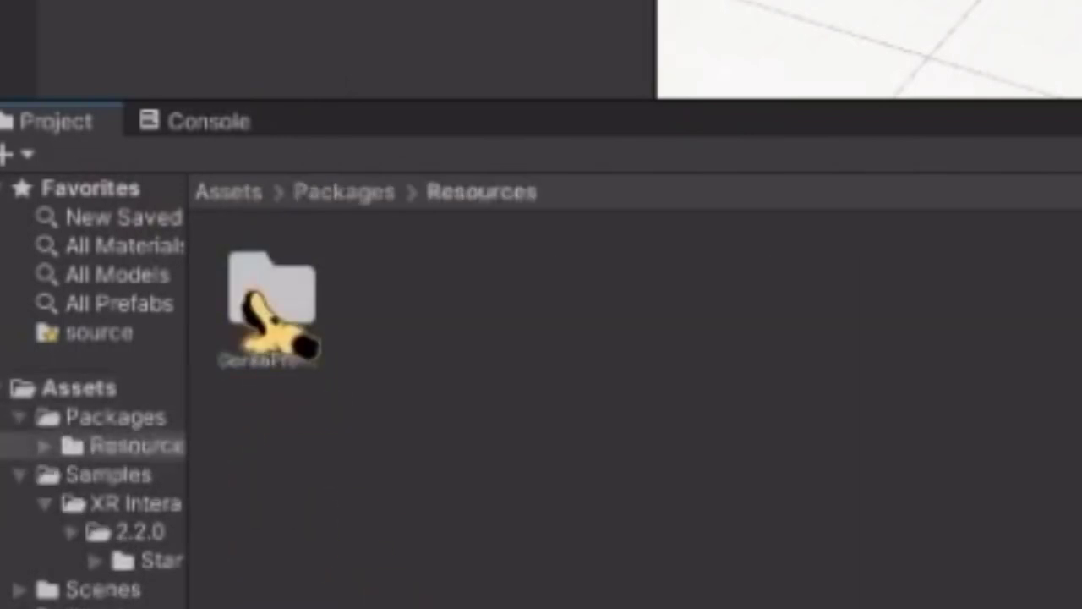
{"action": "double_click", "coordinate": [265, 292]}
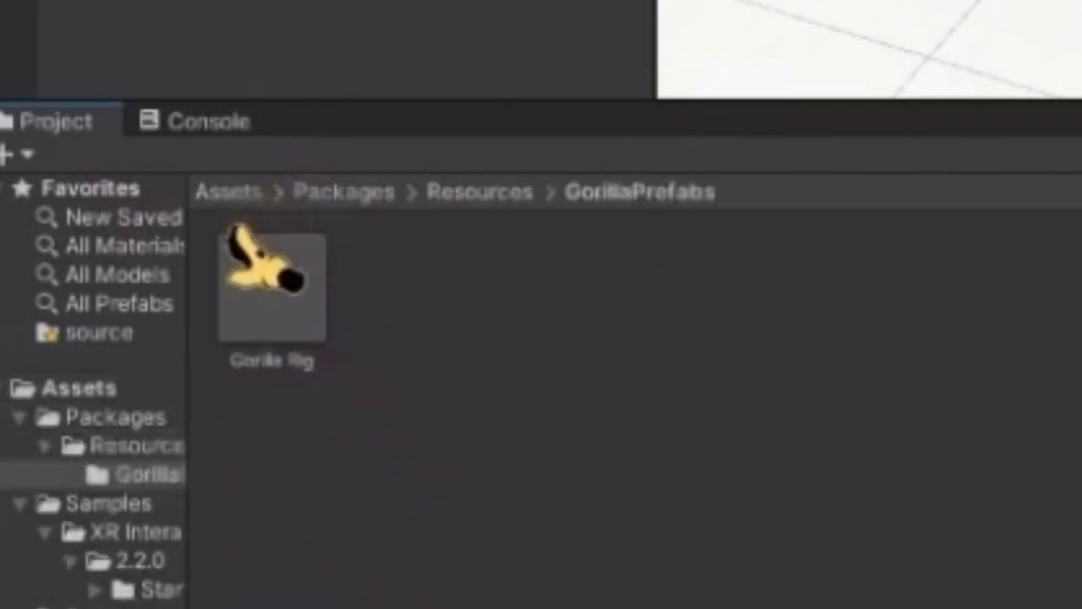
{"action": "left_click", "coordinate": [314, 196]}
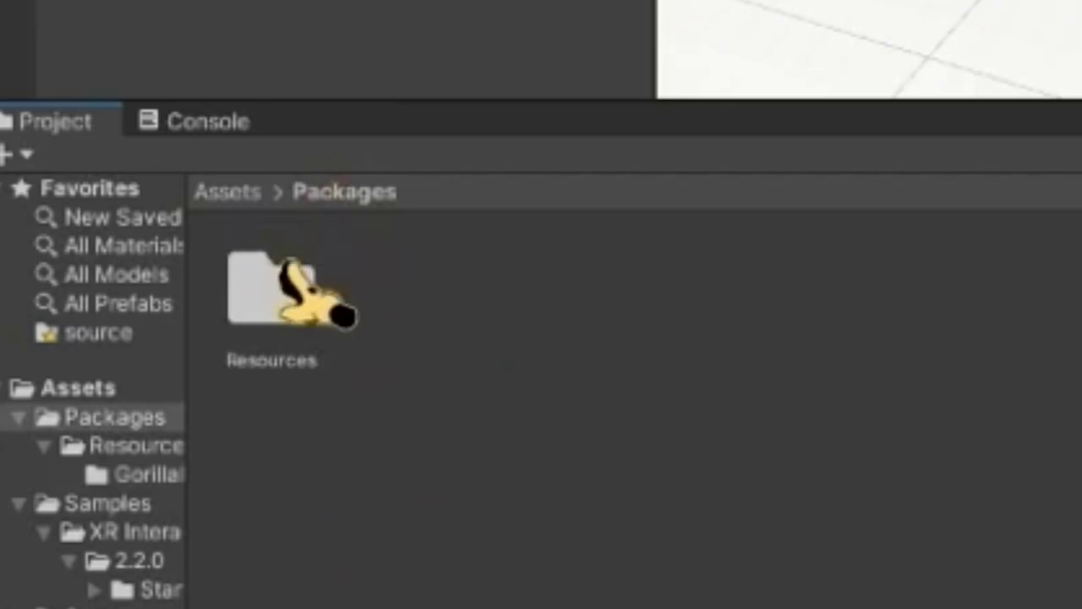
{"action": "double_click", "coordinate": [272, 296]}
{"action": "double_click", "coordinate": [277, 300]}
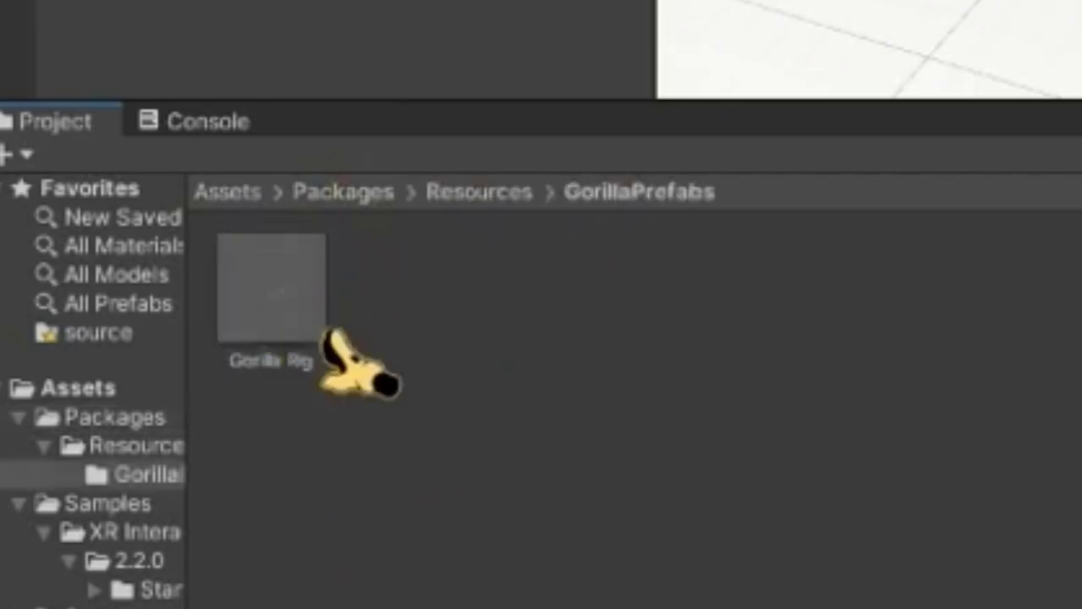
{"action": "left_click_drag", "start_coordinate": [412, 241], "coordinate": [538, 286]}
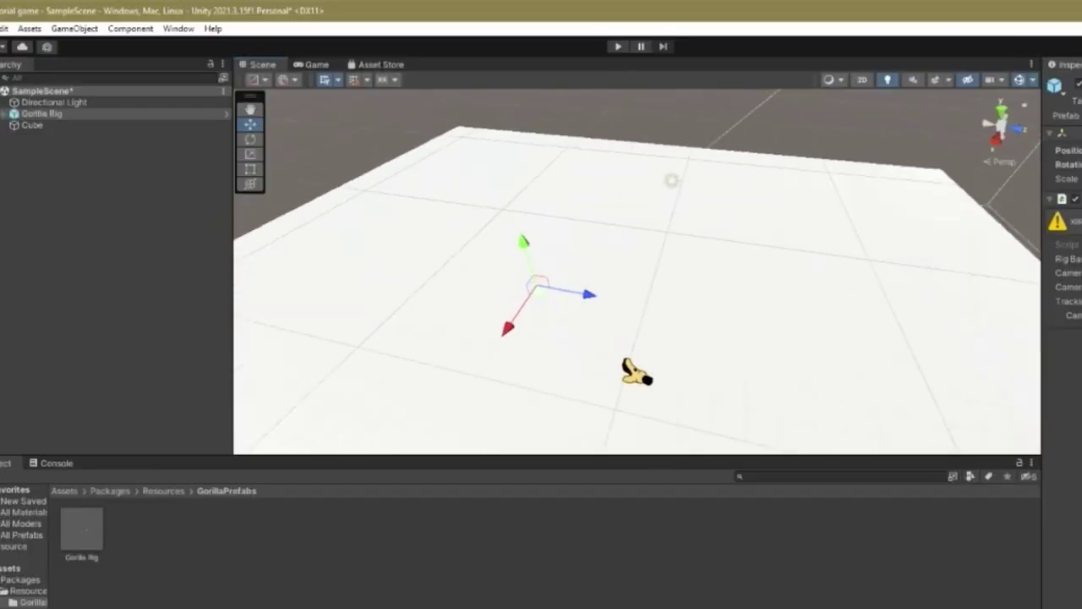
Orbit and pan the view to frame the Gorilla Rig on the floor
{"action": "scroll", "coordinate": [648, 259], "scroll_direction": "up", "scroll_amount": 5}
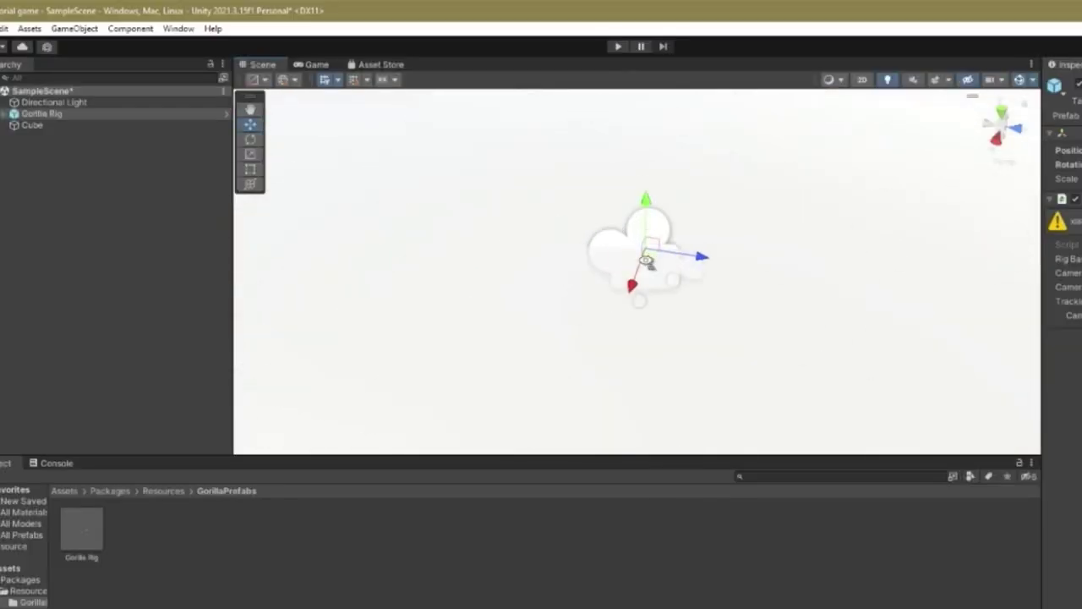
{"action": "scroll", "coordinate": [536, 235], "scroll_direction": "down", "scroll_amount": 5}
{"action": "left_click_drag", "start_coordinate": [536, 235], "coordinate": [786, 273], "text": "alt"}
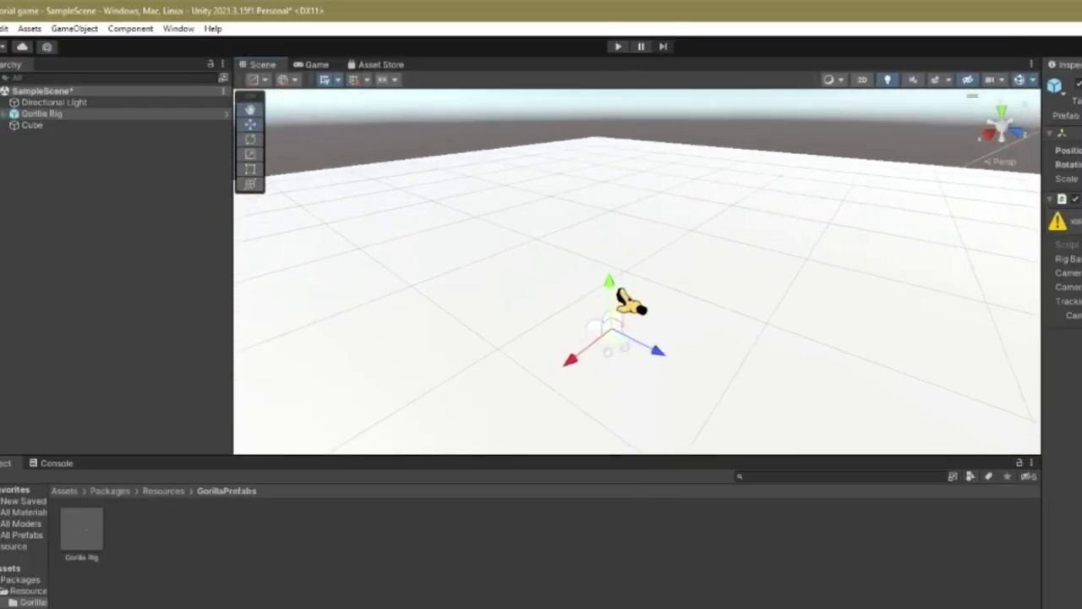
{"action": "middle_click_drag", "start_coordinate": [787, 272], "coordinate": [786, 208]}
{"action": "scroll", "coordinate": [624, 207], "scroll_direction": "up", "scroll_amount": 6}
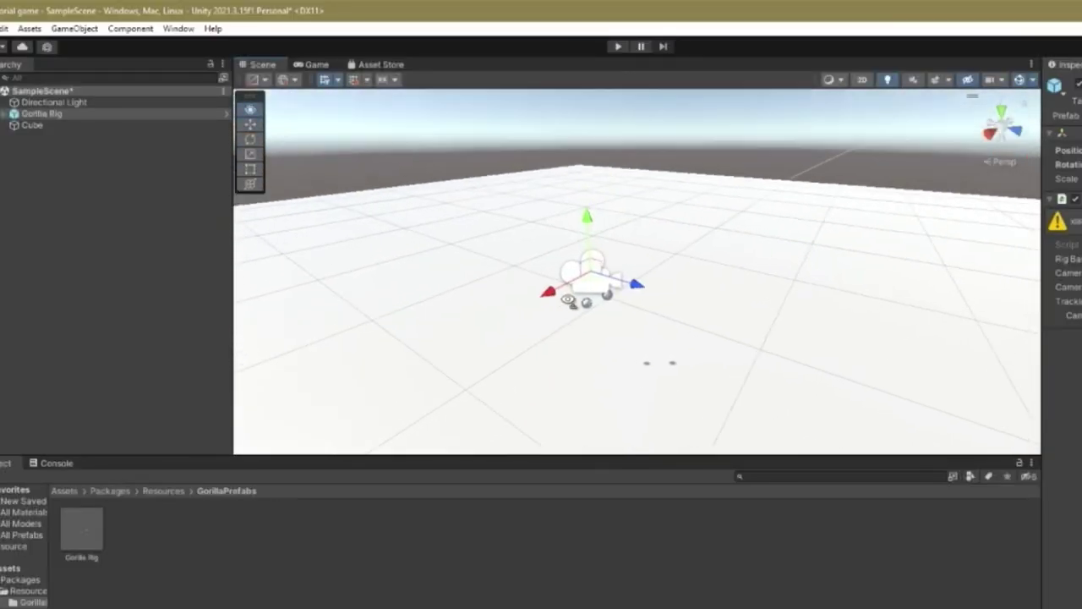
{"action": "scroll", "coordinate": [639, 292], "scroll_direction": "down", "scroll_amount": 2}
{"action": "left_click_drag", "start_coordinate": [643, 292], "coordinate": [237, 298], "text": "alt"}
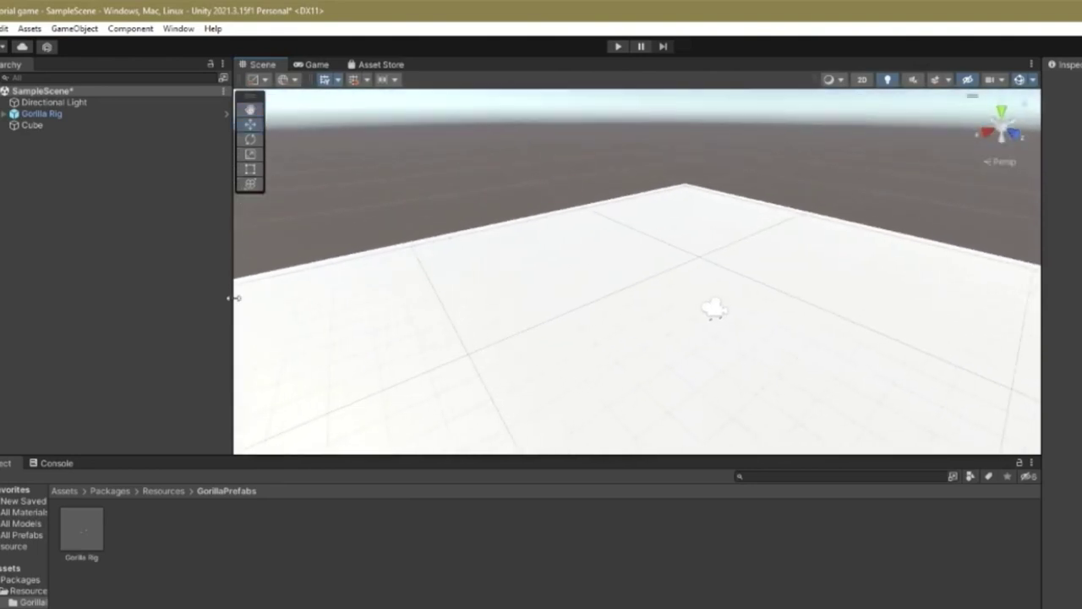
Create a 'Materials' folder in Assets and open it
{"action": "left_click", "coordinate": [64, 491]}
{"action": "right_click", "coordinate": [397, 532]}
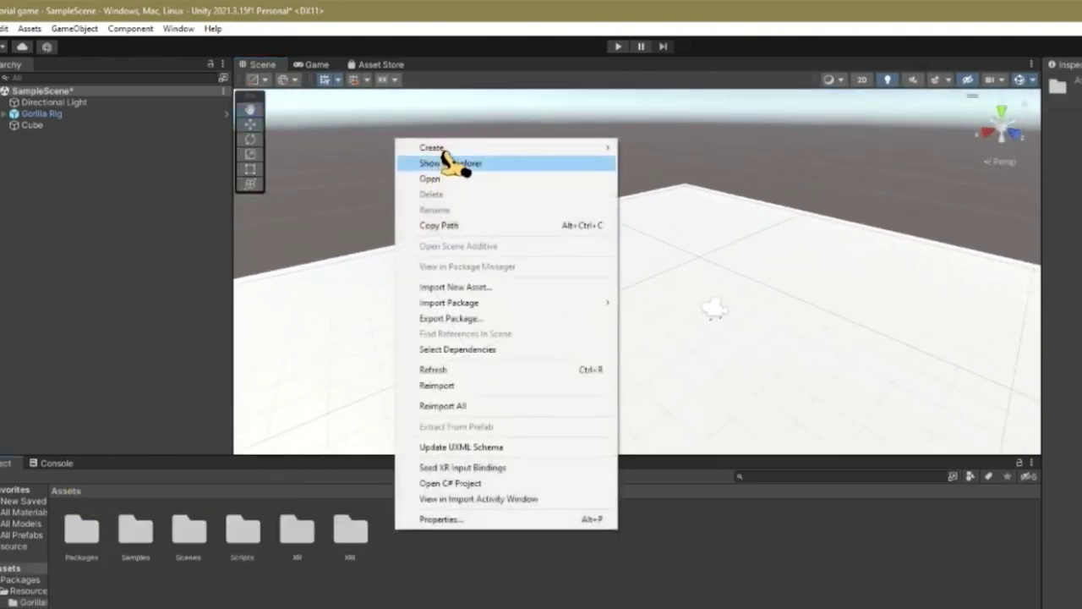
{"action": "mouse_move", "coordinate": [433, 148]}
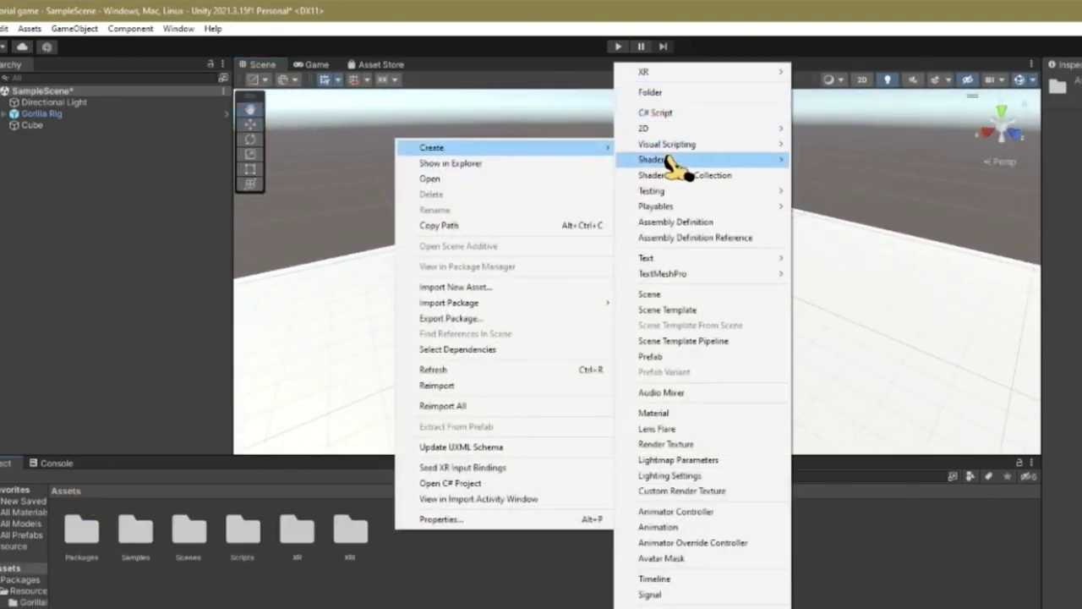
{"action": "left_click", "coordinate": [664, 93]}
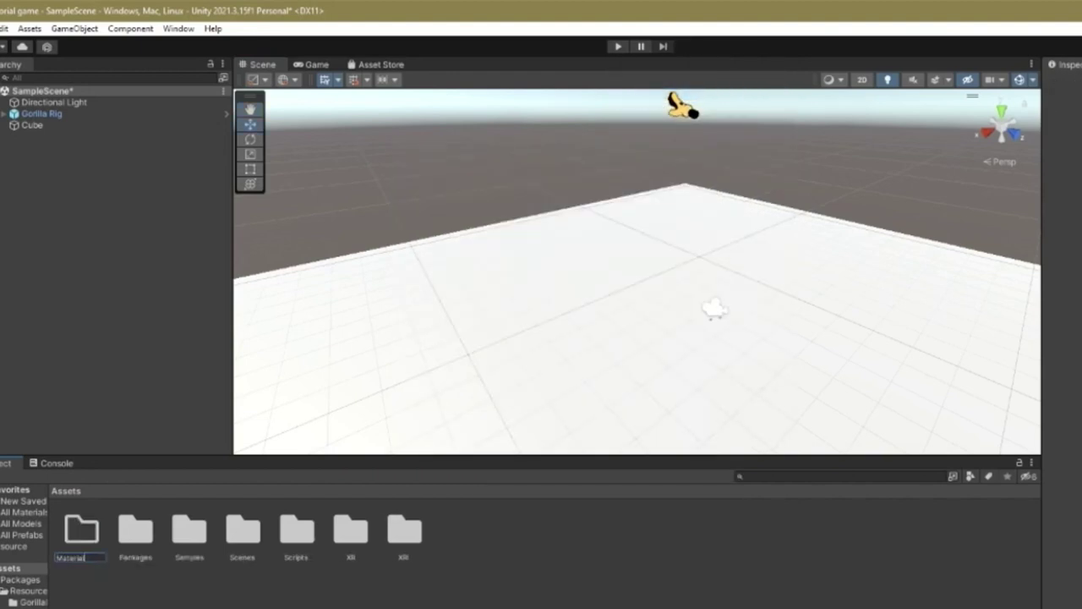
{"action": "type", "text": "Materials"}
{"action": "key", "text": "Return"}
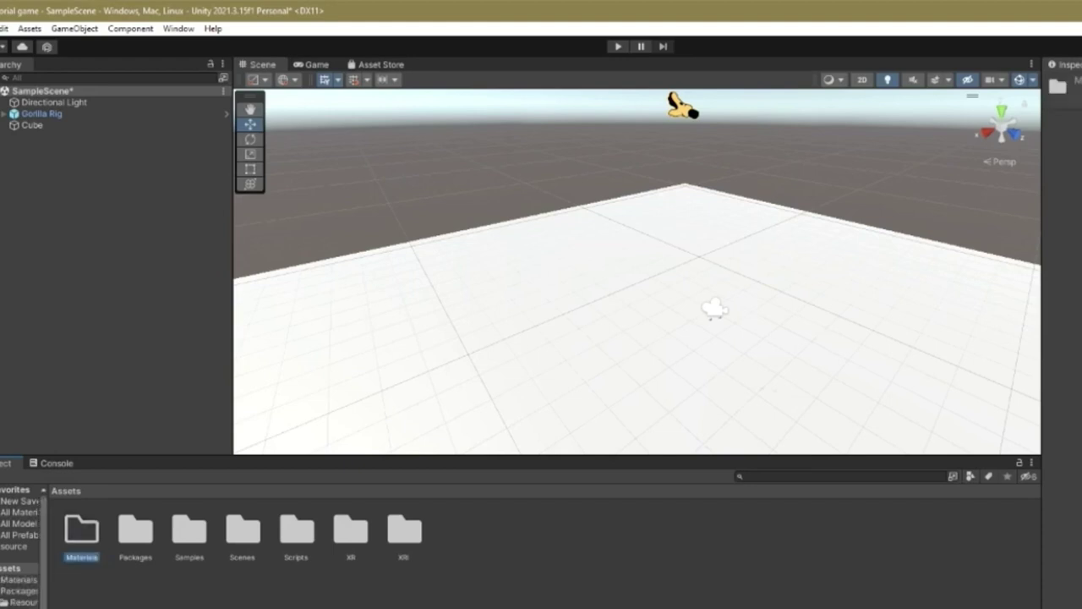
{"action": "double_click", "coordinate": [76, 541]}
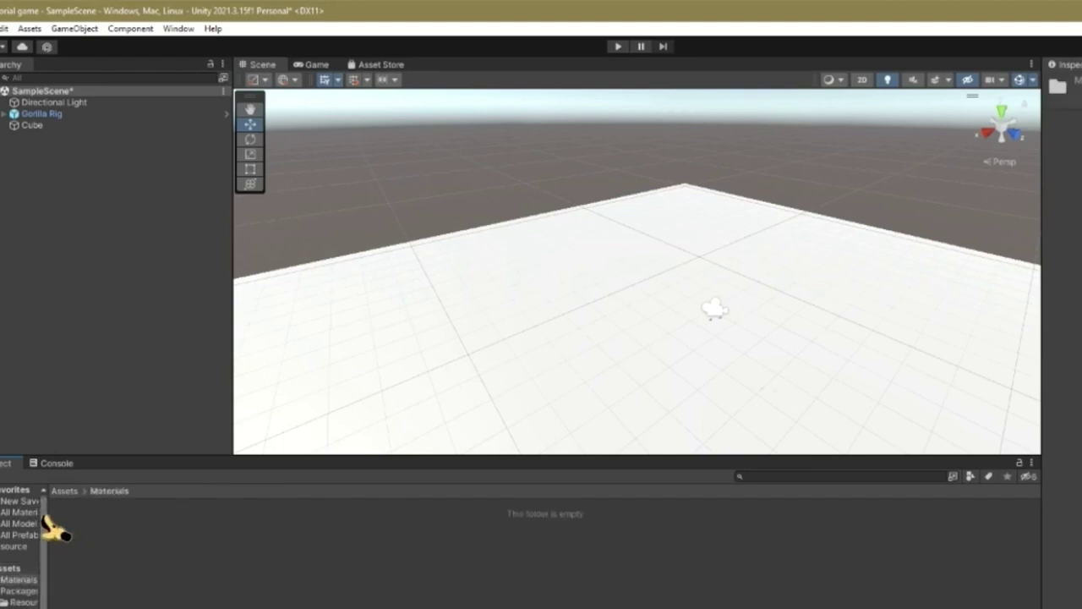
Create a new material with light-green albedo and apply it to the floor plane
{"action": "right_click", "coordinate": [93, 541]}
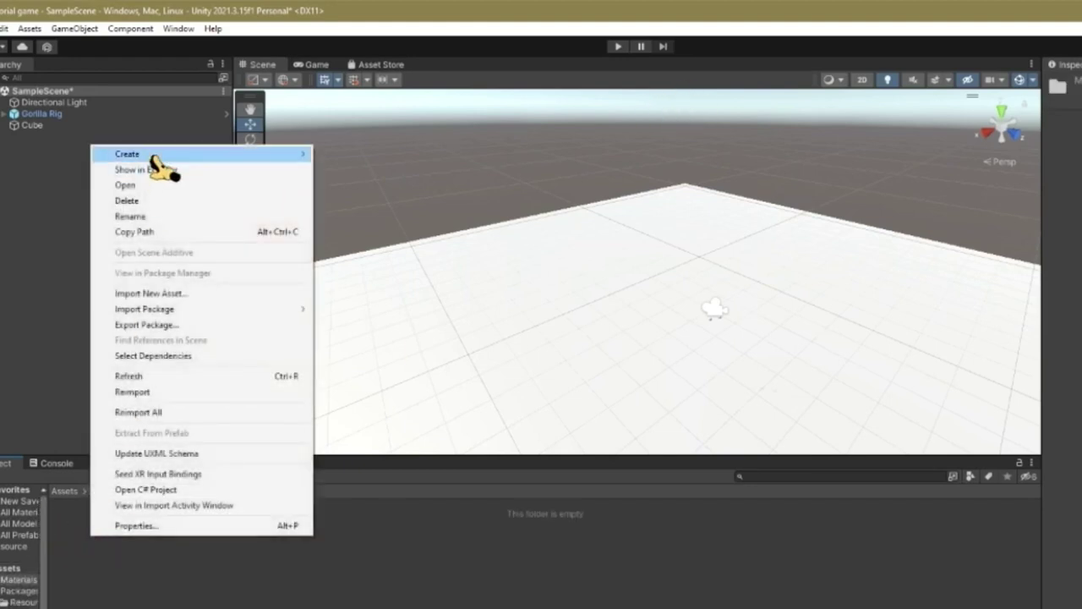
{"action": "mouse_move", "coordinate": [136, 155]}
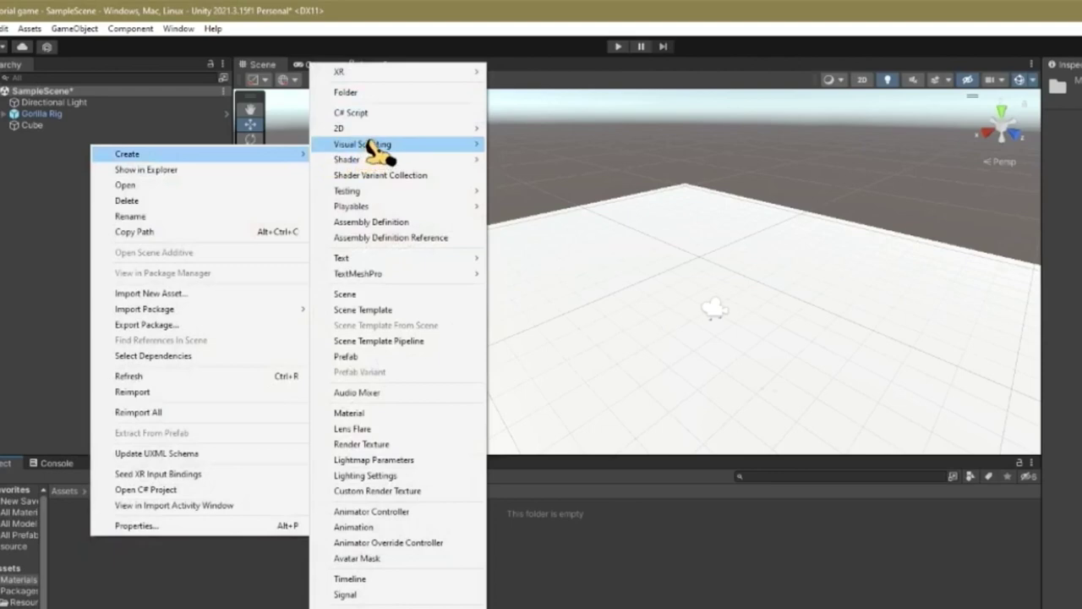
{"action": "left_click", "coordinate": [372, 413]}
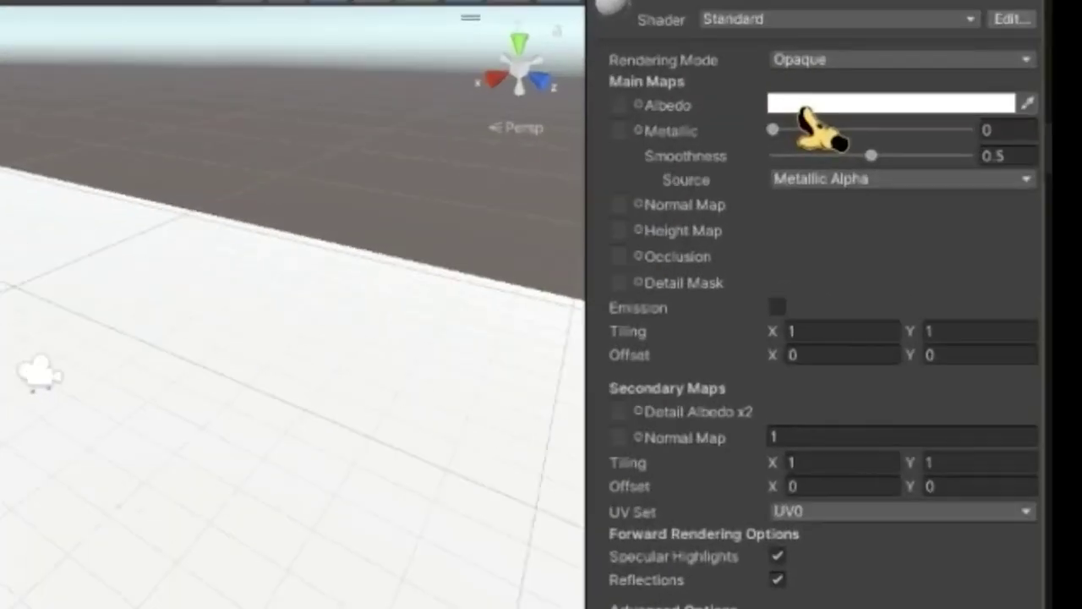
{"action": "left_click", "coordinate": [1081, 146]}
{"action": "left_click_drag", "start_coordinate": [1081, 261], "coordinate": [1081, 272]}
{"action": "left_click_drag", "start_coordinate": [860, 330], "coordinate": [951, 296]}
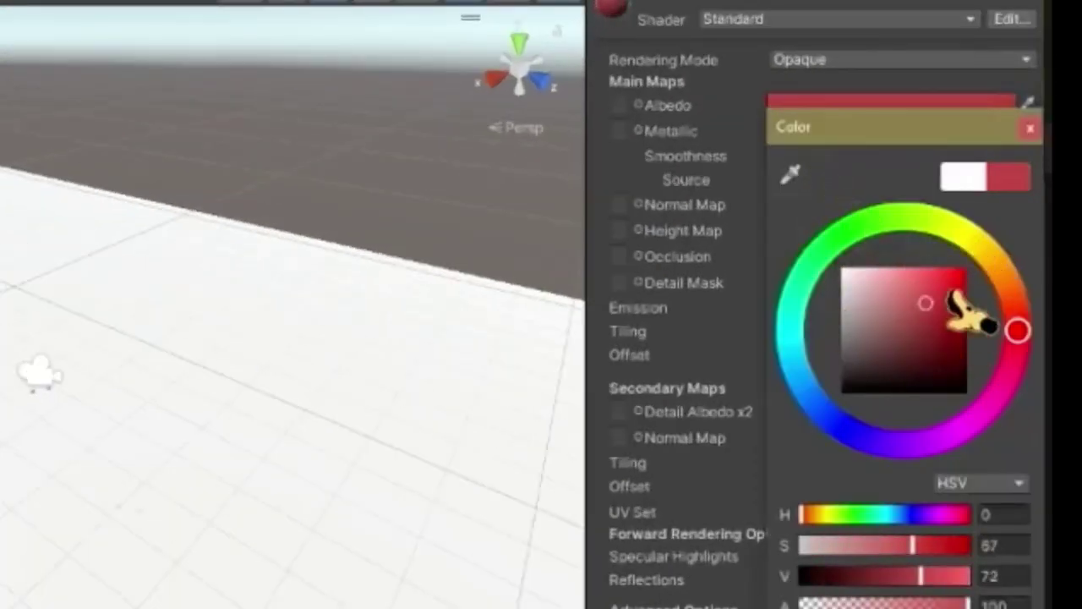
{"action": "left_click_drag", "start_coordinate": [1018, 330], "coordinate": [895, 221]}
{"action": "mouse_move", "coordinate": [907, 279]}
{"action": "left_mouse_down"}
{"action": "mouse_move", "coordinate": [915, 295]}
{"action": "mouse_move", "coordinate": [902, 281]}
{"action": "left_mouse_up"}
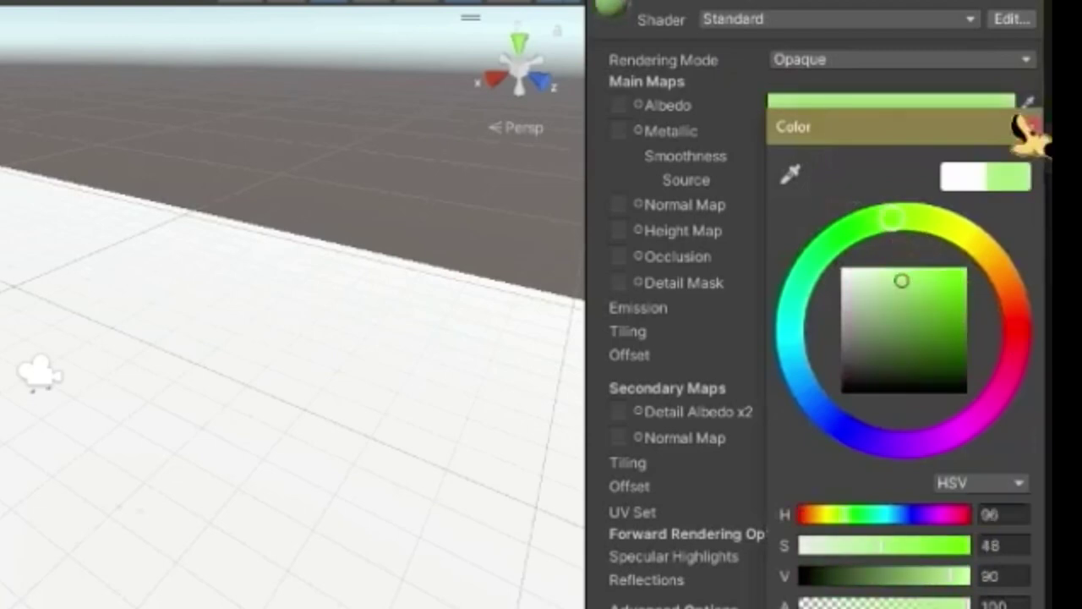
{"action": "left_click", "coordinate": [1030, 129]}
{"action": "left_click_drag", "start_coordinate": [83, 516], "coordinate": [583, 356]}
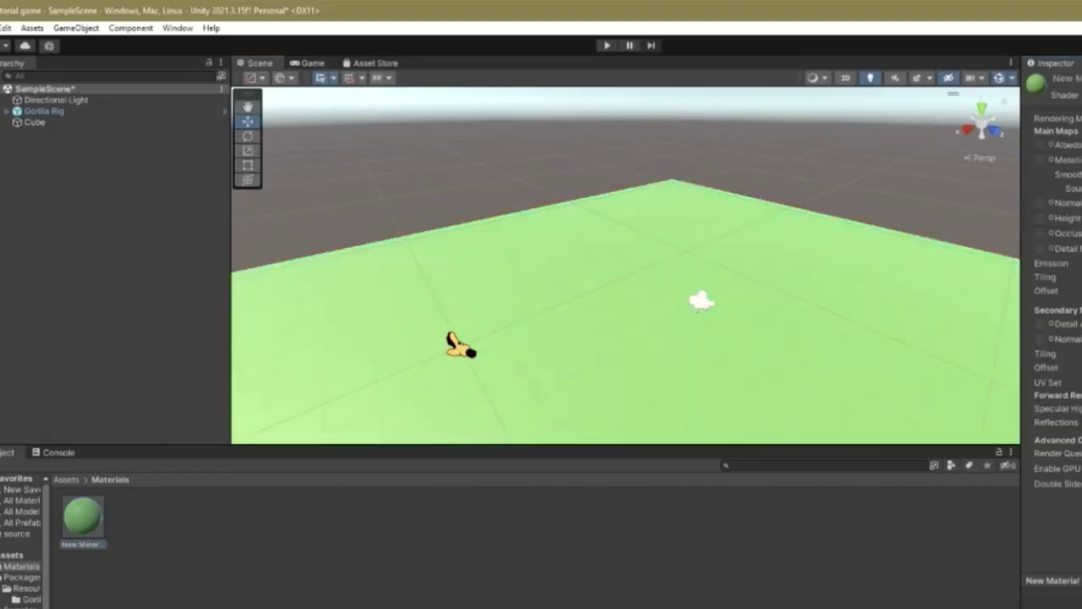
{"action": "right_click_drag", "start_coordinate": [584, 356], "coordinate": [471, 366]}
{"action": "middle_click_drag", "start_coordinate": [471, 367], "coordinate": [501, 396]}
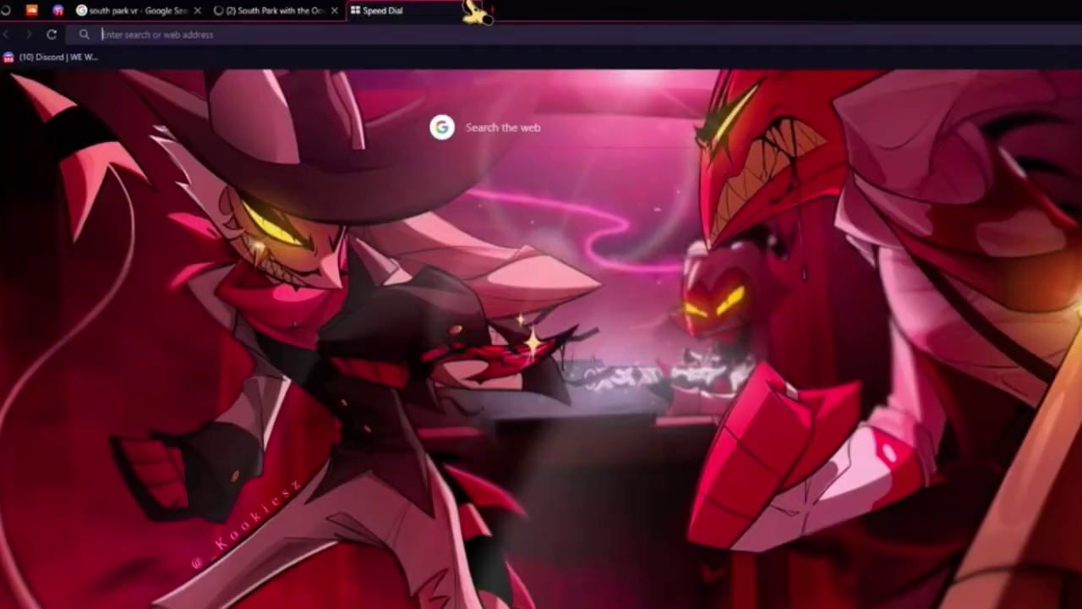
Search the web for 'gorilla tag grass texture'
{"action": "type", "text": "g"}
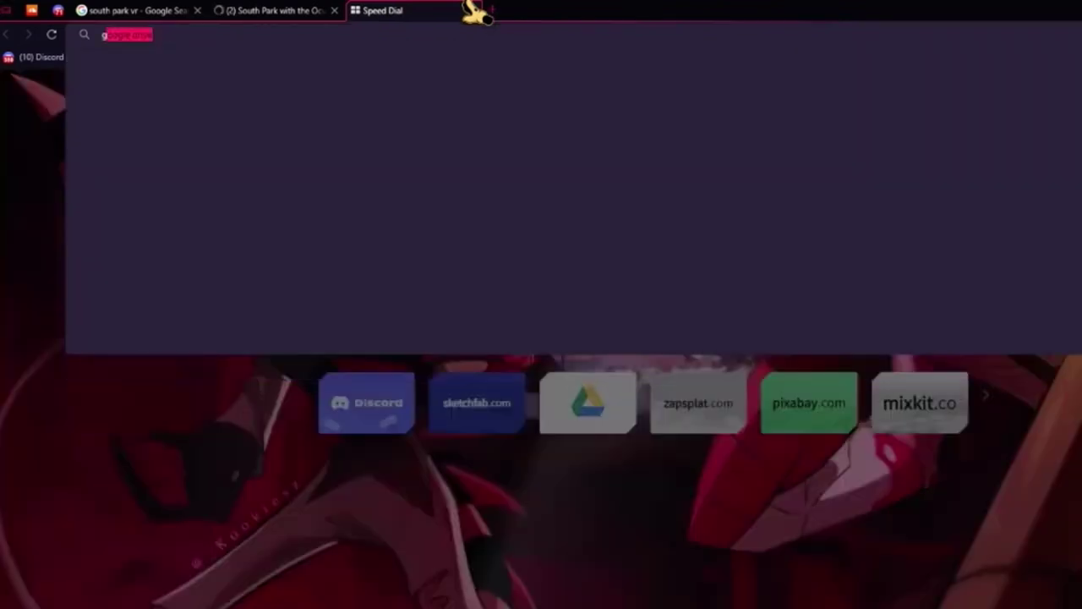
{"action": "type", "text": "orilla tag grass "}
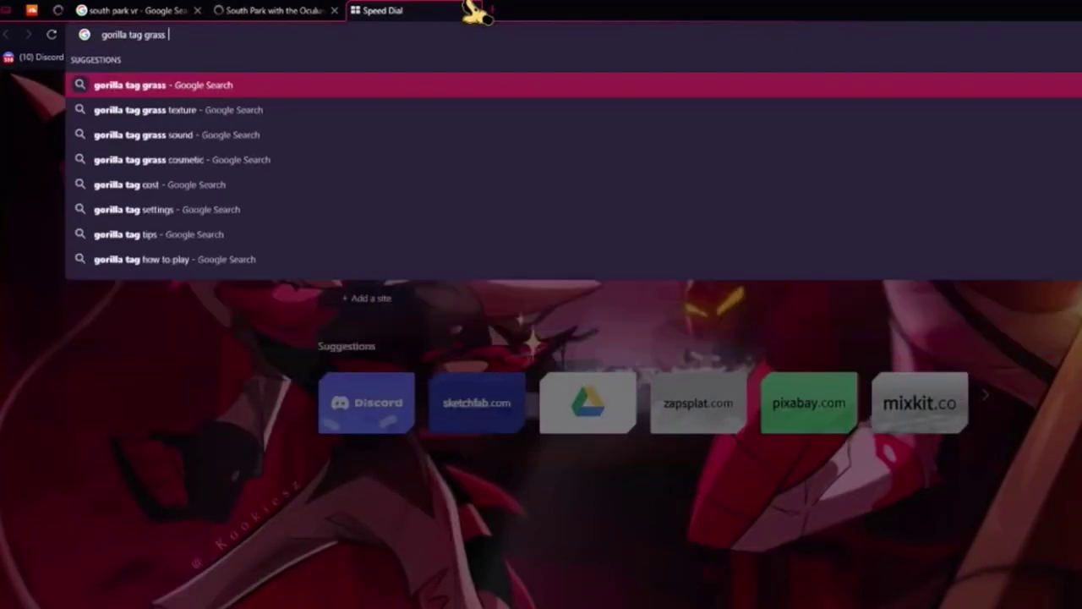
{"action": "type", "text": "texture"}
{"action": "key", "text": "Return"}
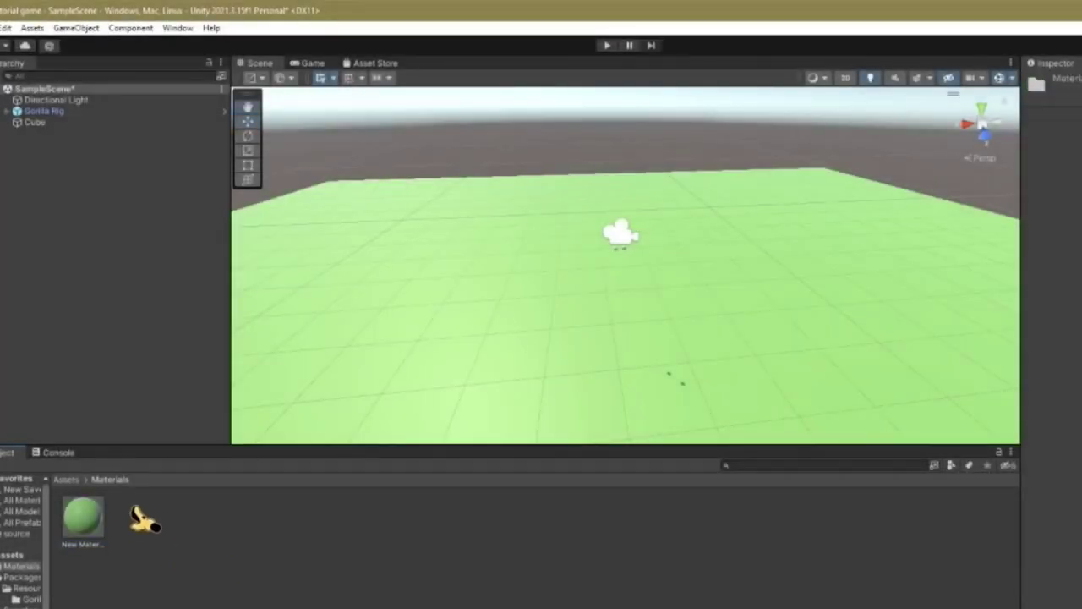
Delete the green New Material from the Materials folder
{"action": "right_click", "coordinate": [135, 514]}
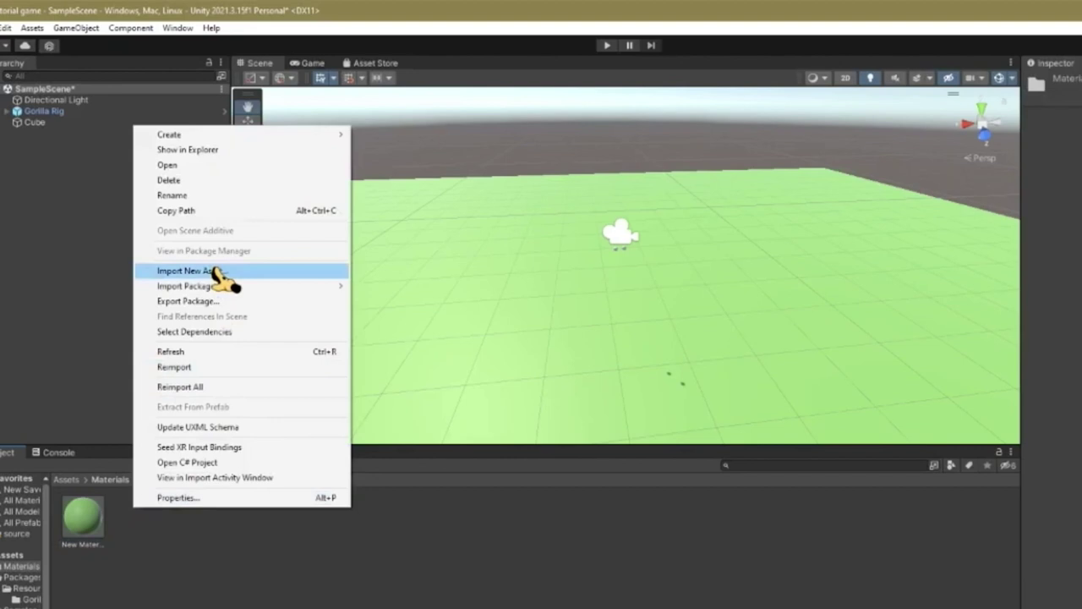
{"action": "left_click", "coordinate": [127, 544]}
{"action": "left_click", "coordinate": [108, 541]}
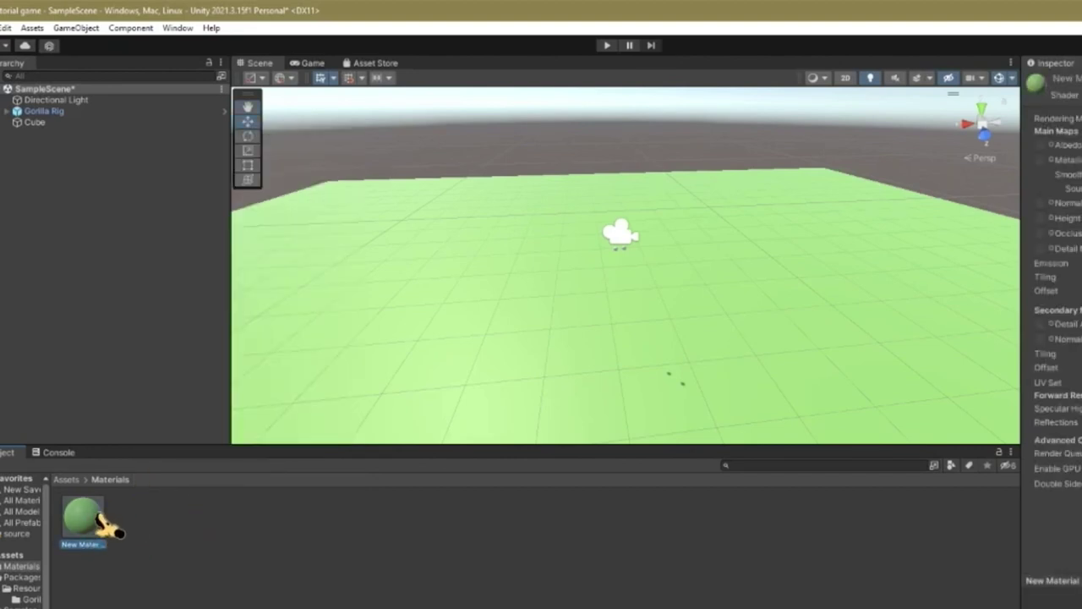
{"action": "key", "text": "Delete"}
{"action": "left_click", "coordinate": [668, 394]}
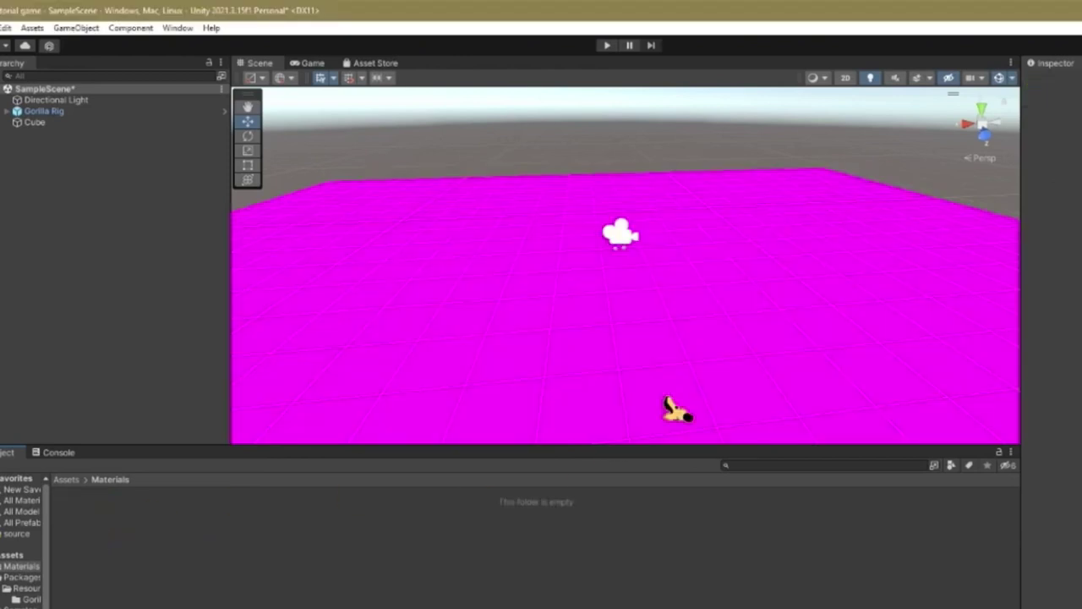
{"action": "right_click_drag", "start_coordinate": [676, 302], "coordinate": [623, 181]}
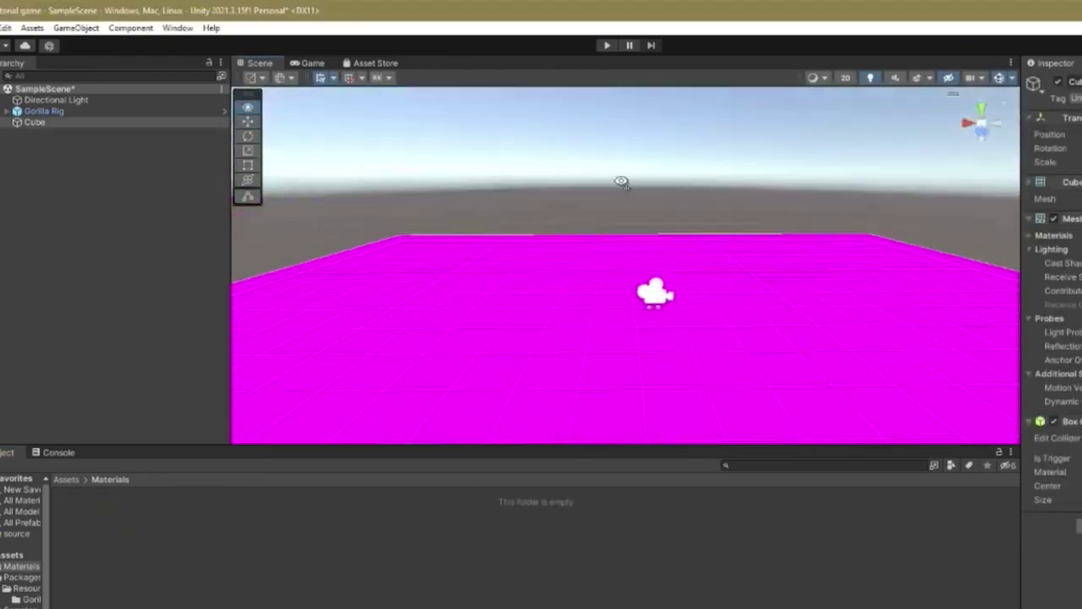
Import the grass image and P1050782_Seamless_CO-300x300.jpg stone image from Downloads
{"action": "right_click", "coordinate": [146, 531]}
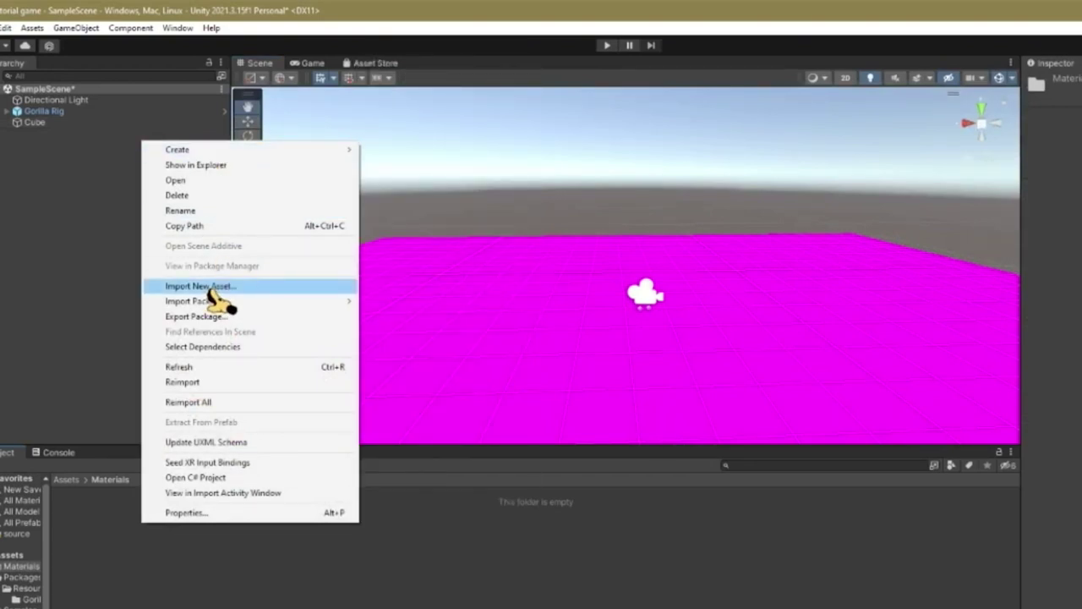
{"action": "left_click", "coordinate": [213, 288]}
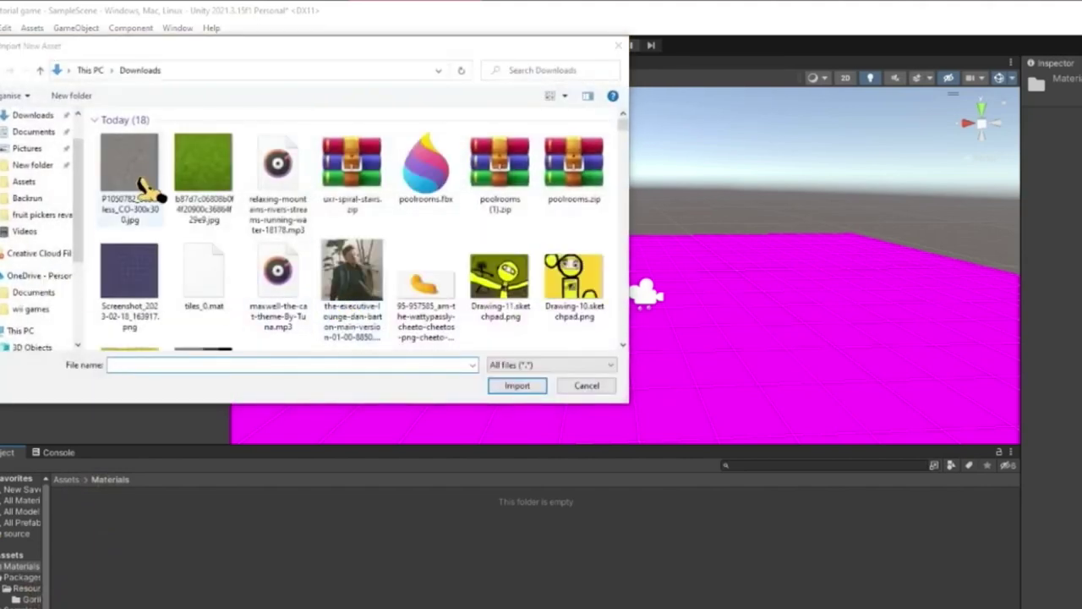
{"action": "left_click", "coordinate": [148, 179]}
{"action": "left_click", "coordinate": [203, 191]}
{"action": "left_click", "coordinate": [140, 203]}
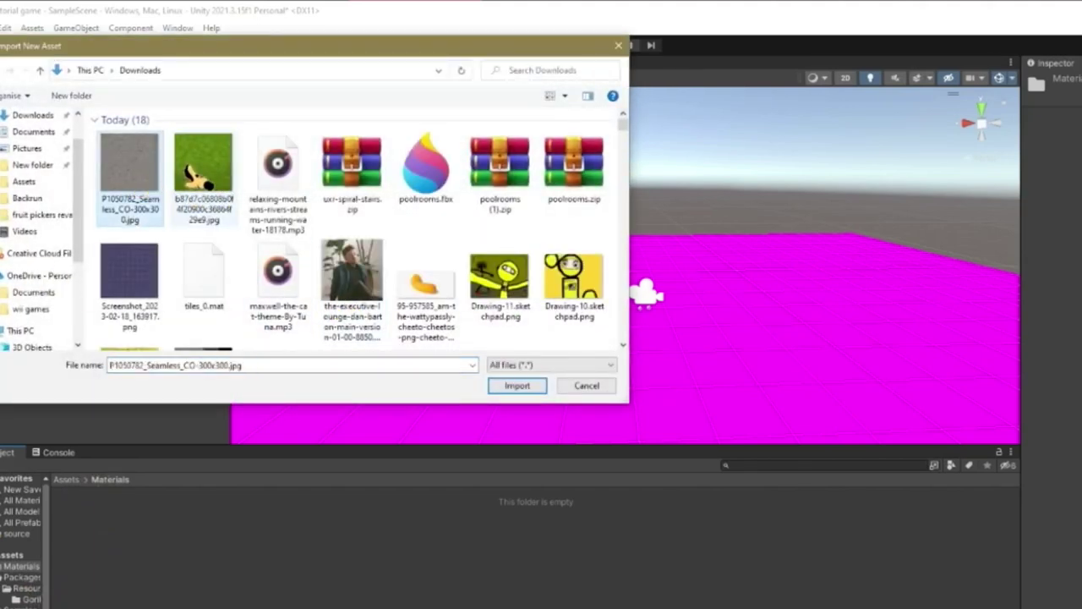
{"action": "left_click", "coordinate": [186, 182]}
{"action": "left_click", "coordinate": [144, 178], "text": "ctrl"}
{"action": "left_click", "coordinate": [518, 385]}
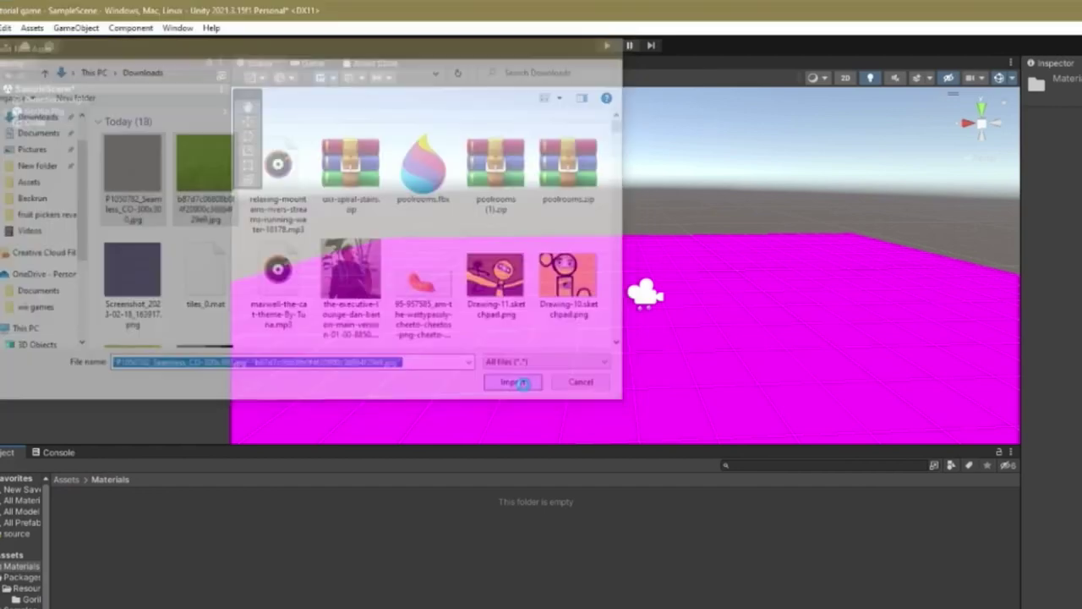
{"action": "left_click", "coordinate": [189, 526]}
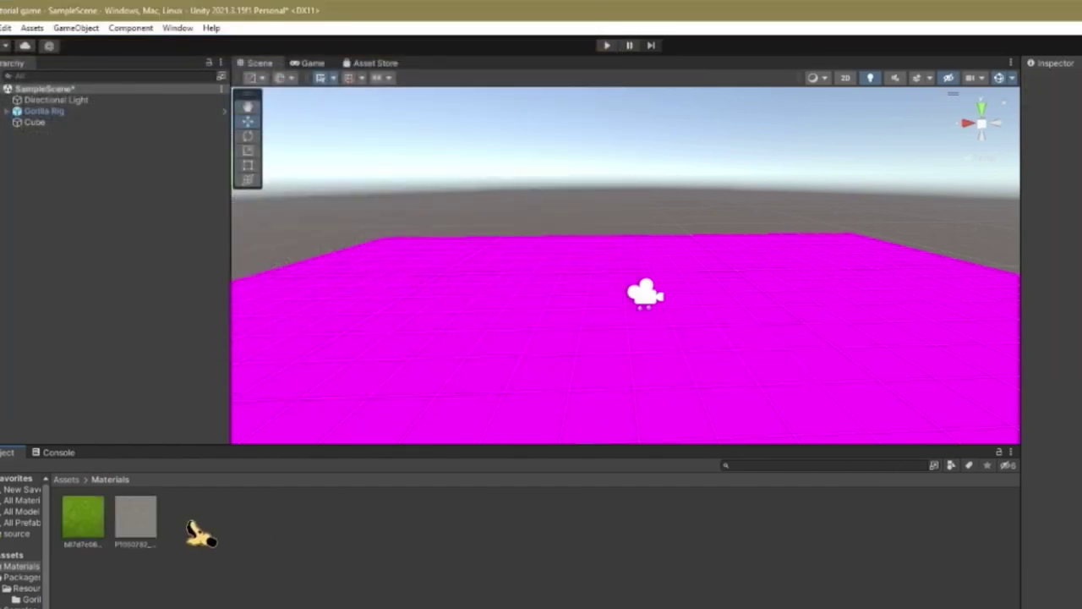
Create two new materials named 'Grass' and 'Stone' in Materials
{"action": "right_click", "coordinate": [192, 529]}
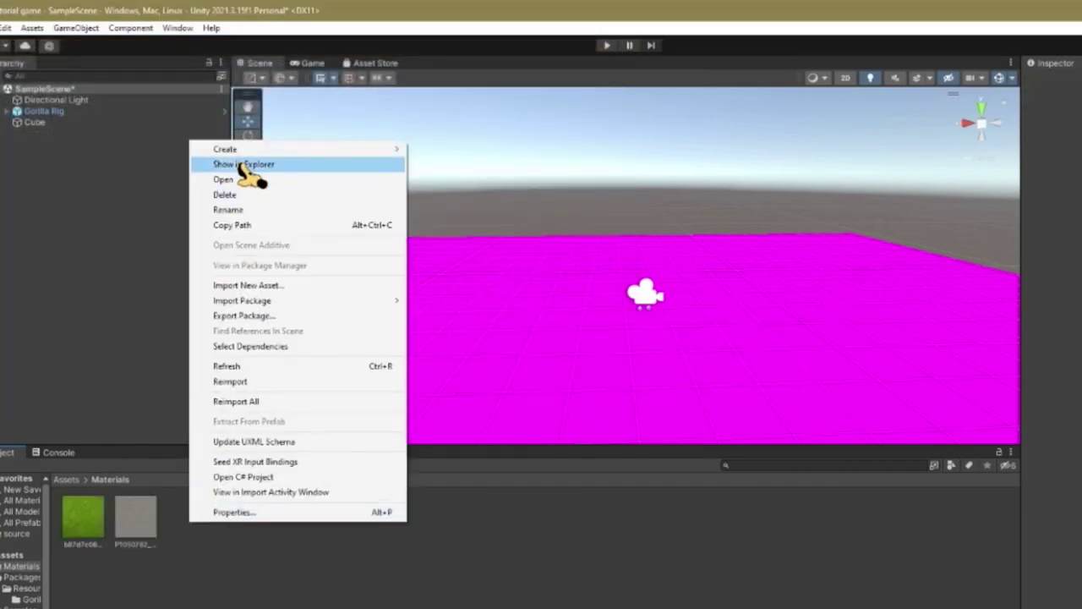
{"action": "mouse_move", "coordinate": [247, 149]}
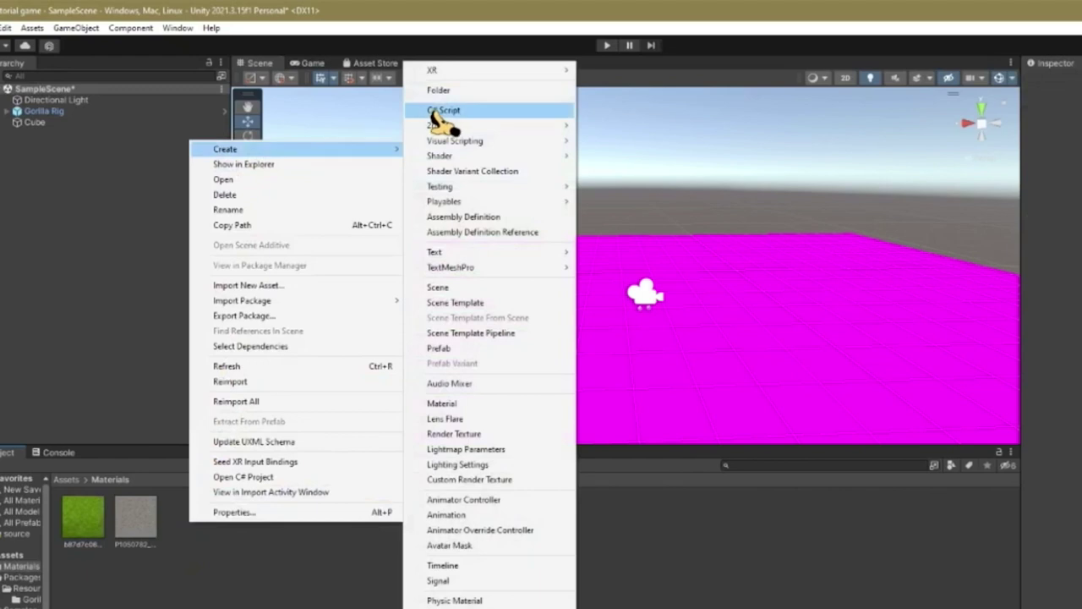
{"action": "left_click", "coordinate": [493, 404]}
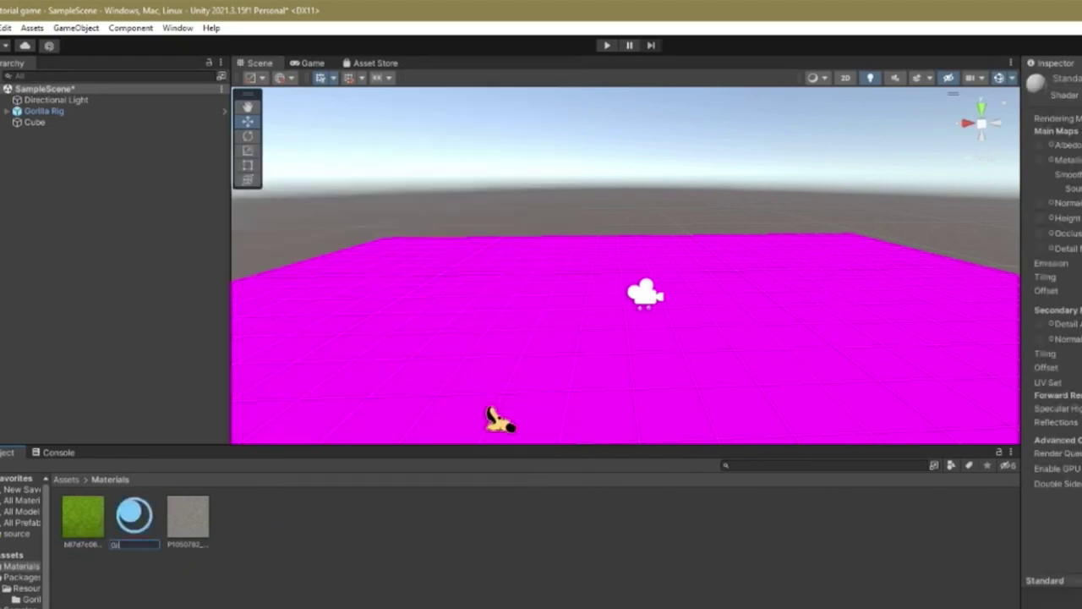
{"action": "key", "text": "Return"}
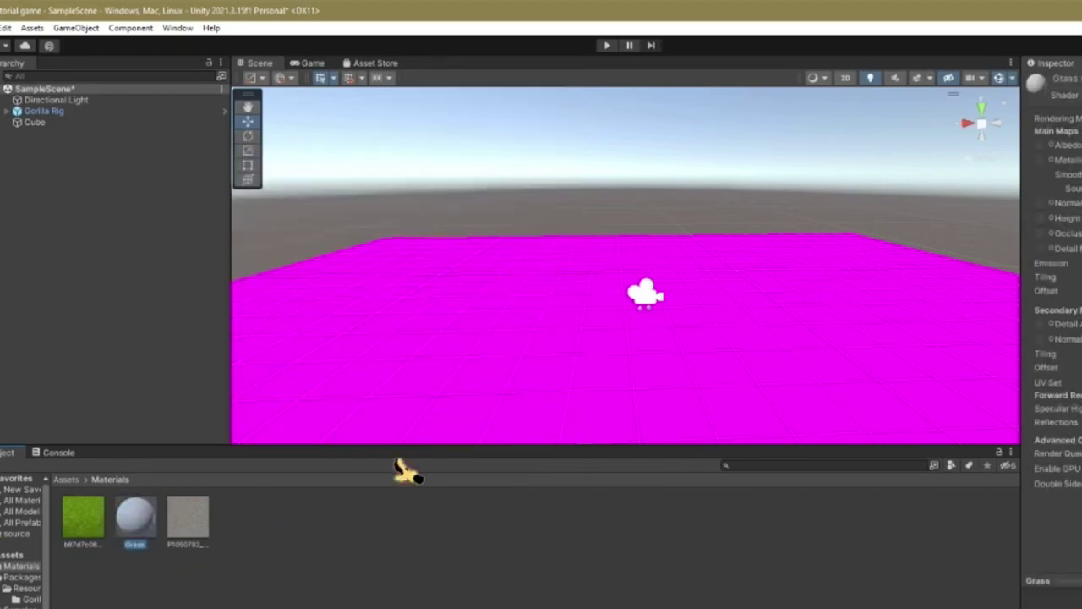
{"action": "right_click", "coordinate": [256, 532]}
{"action": "mouse_move", "coordinate": [331, 161]}
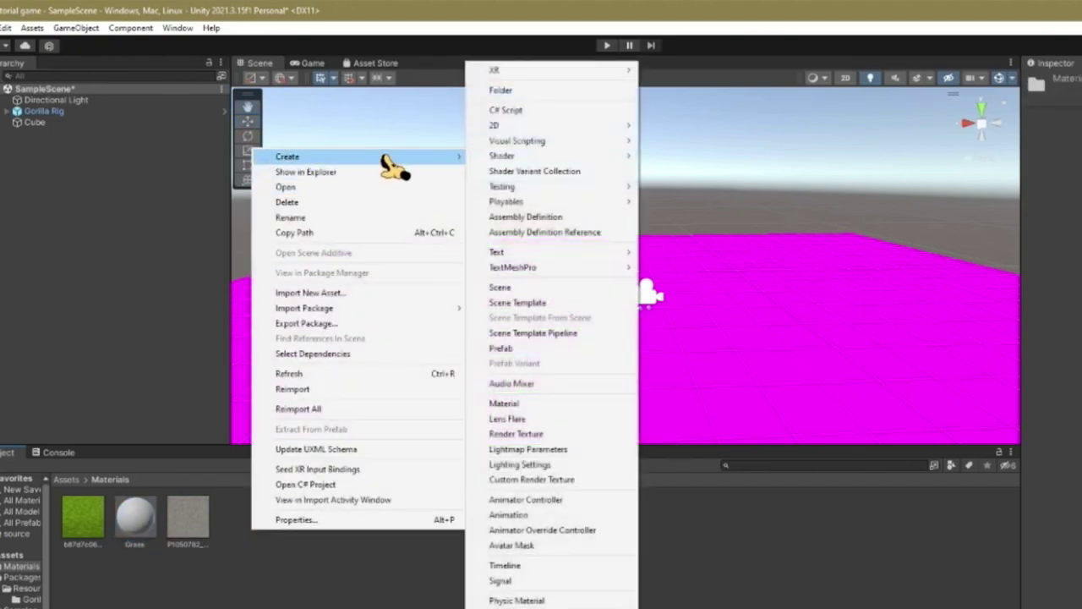
{"action": "left_click", "coordinate": [534, 405]}
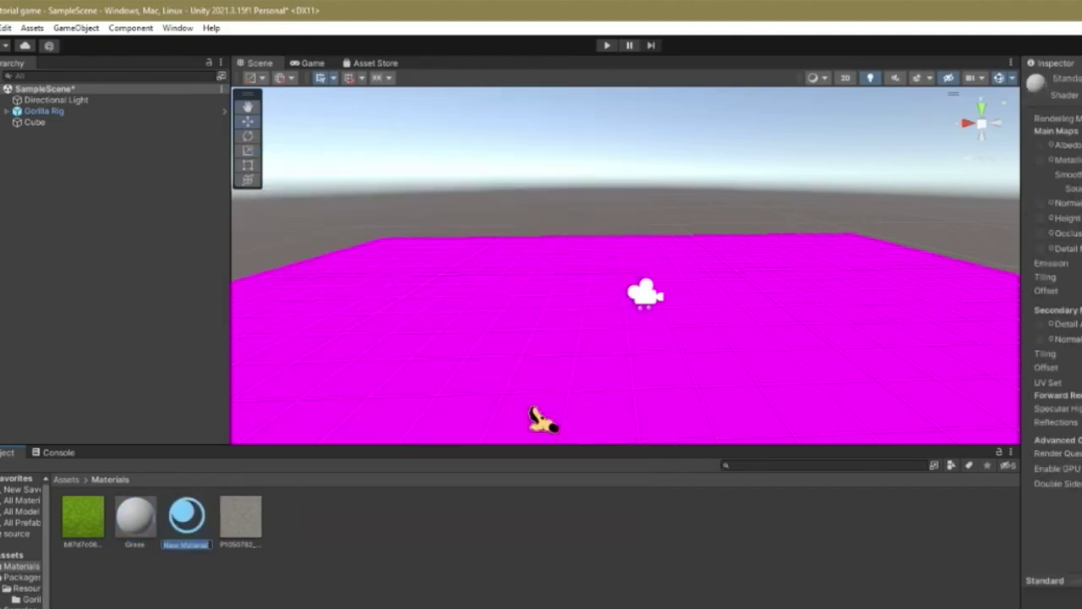
{"action": "type", "text": "Stone"}
{"action": "key", "text": "Return"}
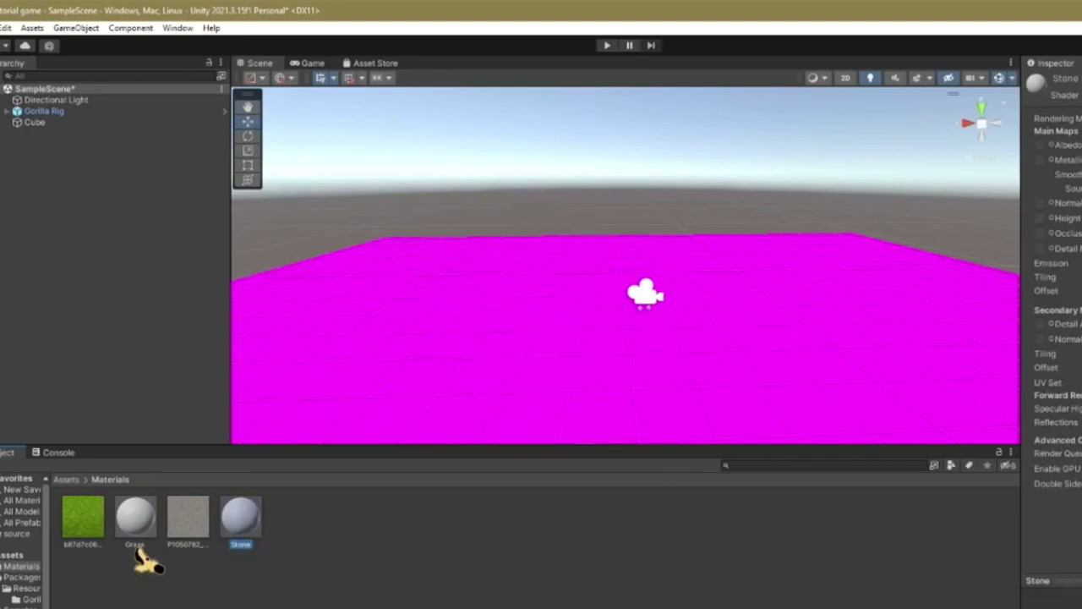
Give the Grass material the grass texture, apply it to the floor, and disable the Directional Light
{"action": "left_click", "coordinate": [139, 525]}
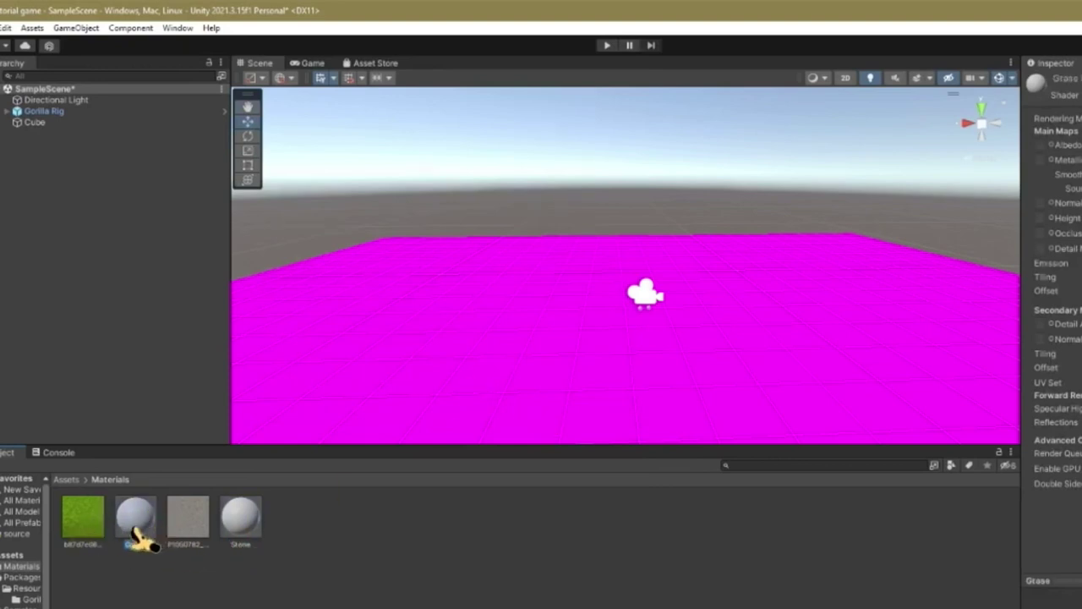
{"action": "mouse_move", "coordinate": [98, 519]}
{"action": "left_mouse_down"}
{"action": "mouse_move", "coordinate": [112, 536]}
{"action": "mouse_move", "coordinate": [97, 521]}
{"action": "left_mouse_up"}
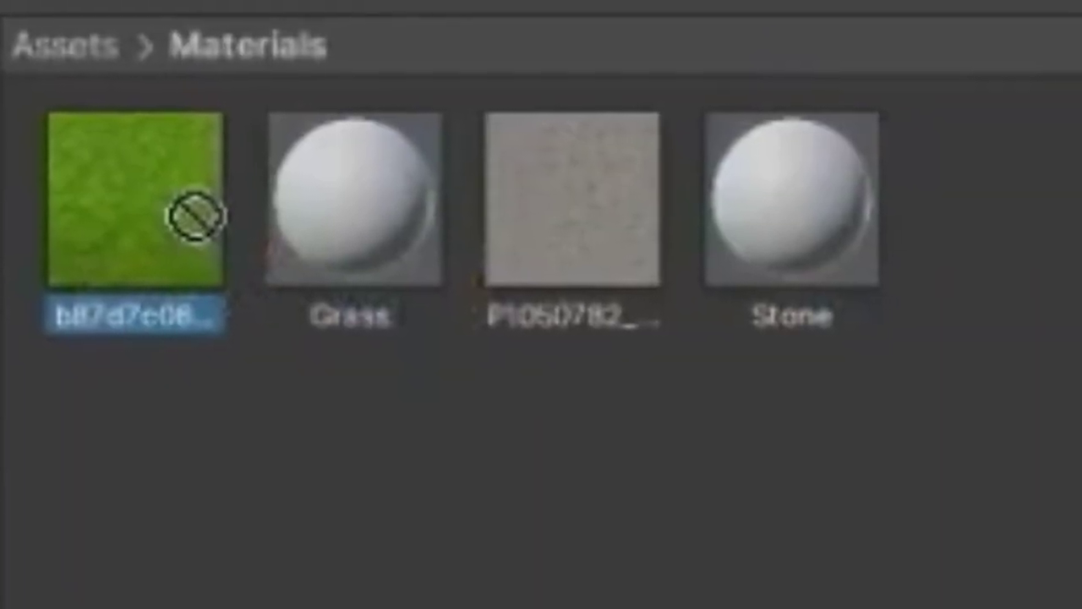
{"action": "left_click_drag", "start_coordinate": [195, 216], "coordinate": [542, 258]}
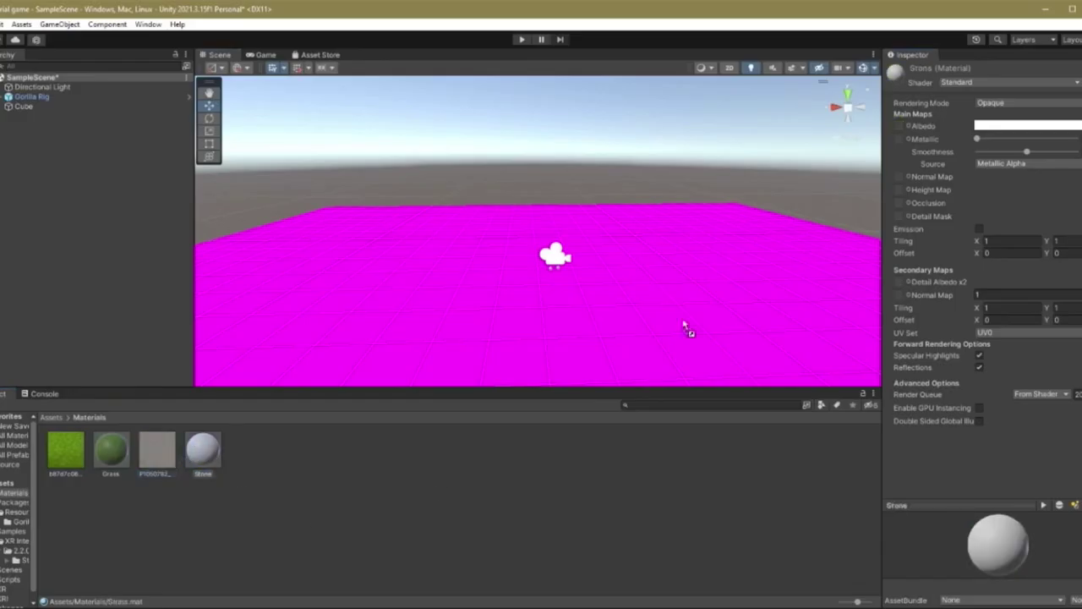
{"action": "right_click_drag", "start_coordinate": [224, 287], "coordinate": [190, 317]}
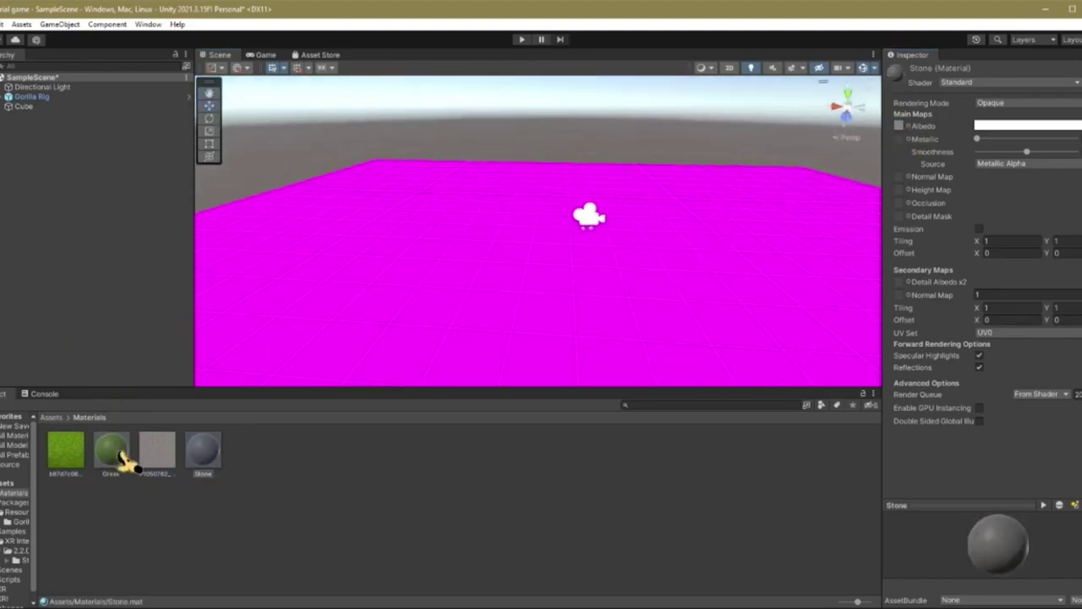
{"action": "left_click_drag", "start_coordinate": [122, 461], "coordinate": [369, 270]}
{"action": "right_click_drag", "start_coordinate": [369, 271], "coordinate": [339, 194]}
{"action": "left_click", "coordinate": [89, 88]}
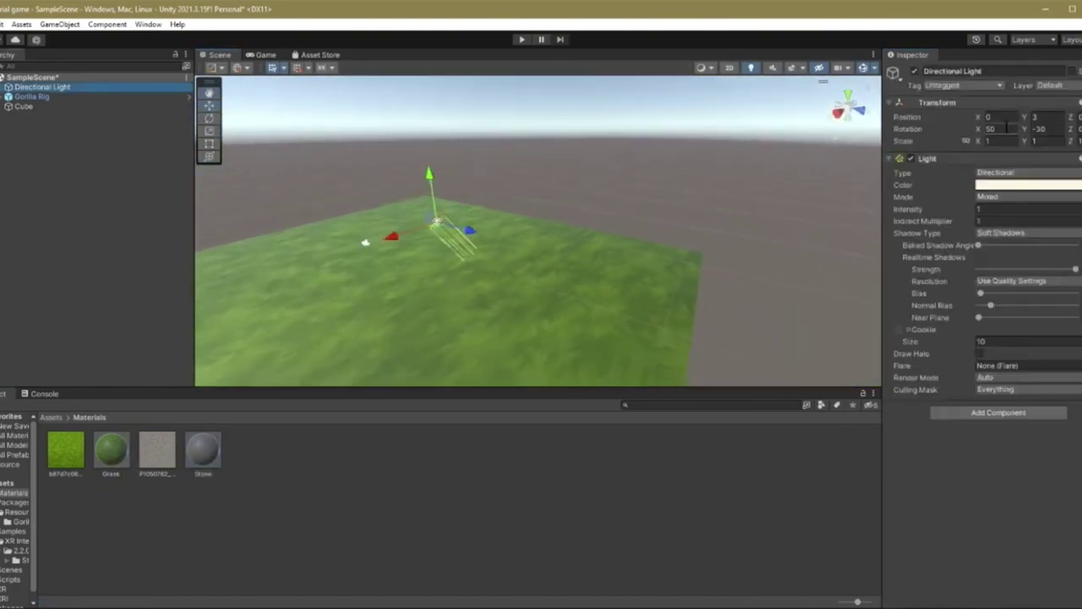
{"action": "left_click", "coordinate": [914, 72]}
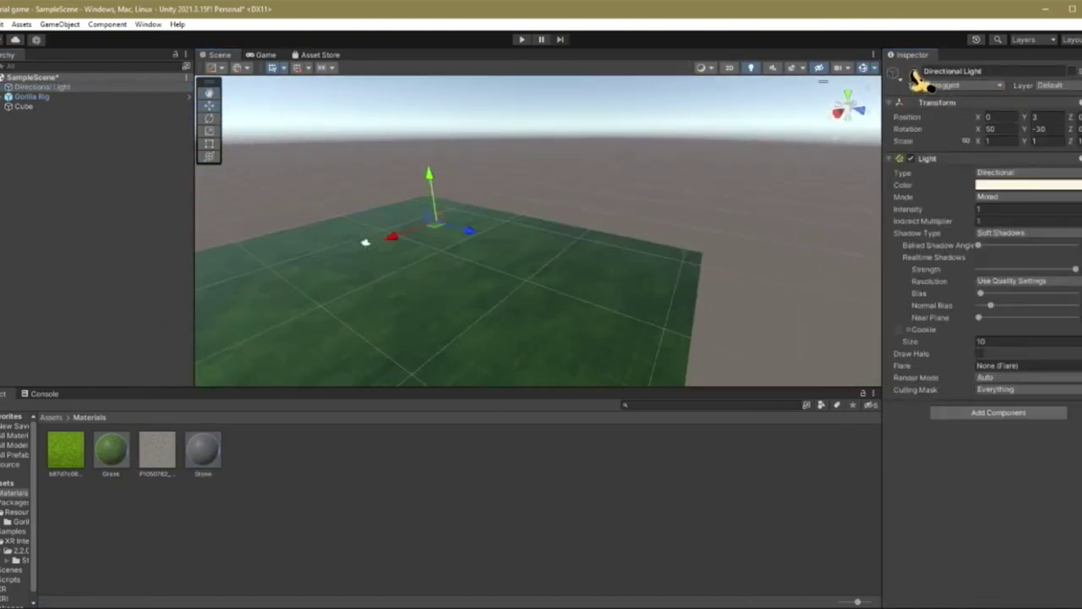
Turn the directional light back on and place a new cube at the grass plane's far edge
{"action": "left_click", "coordinate": [914, 72]}
{"action": "left_click", "coordinate": [855, 153]}
{"action": "right_click_drag", "start_coordinate": [855, 152], "coordinate": [824, 279]}
{"action": "right_click", "coordinate": [7, 76]}
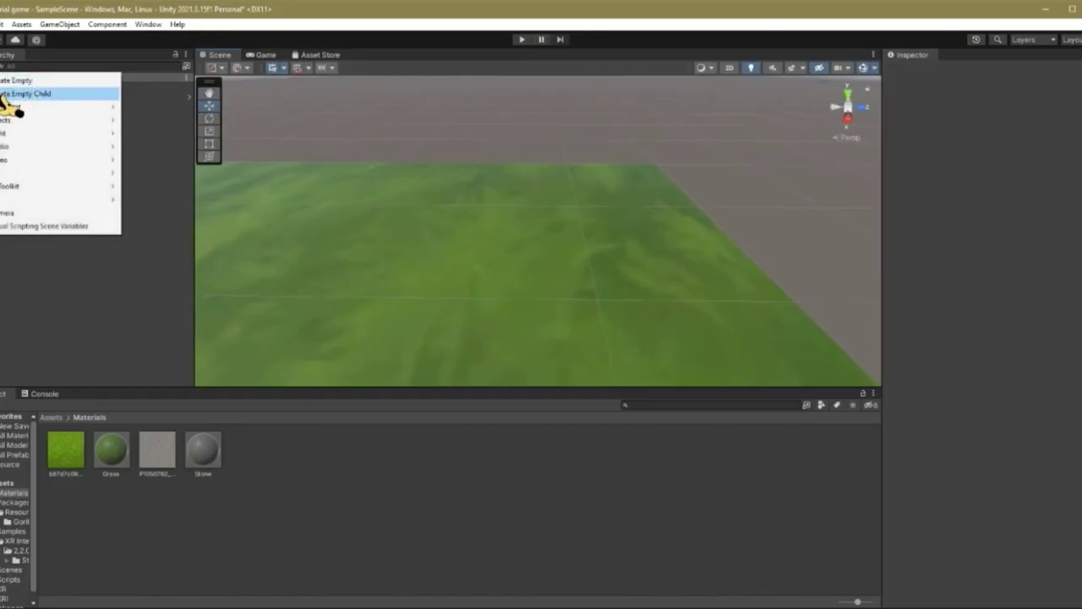
{"action": "mouse_move", "coordinate": [76, 106]}
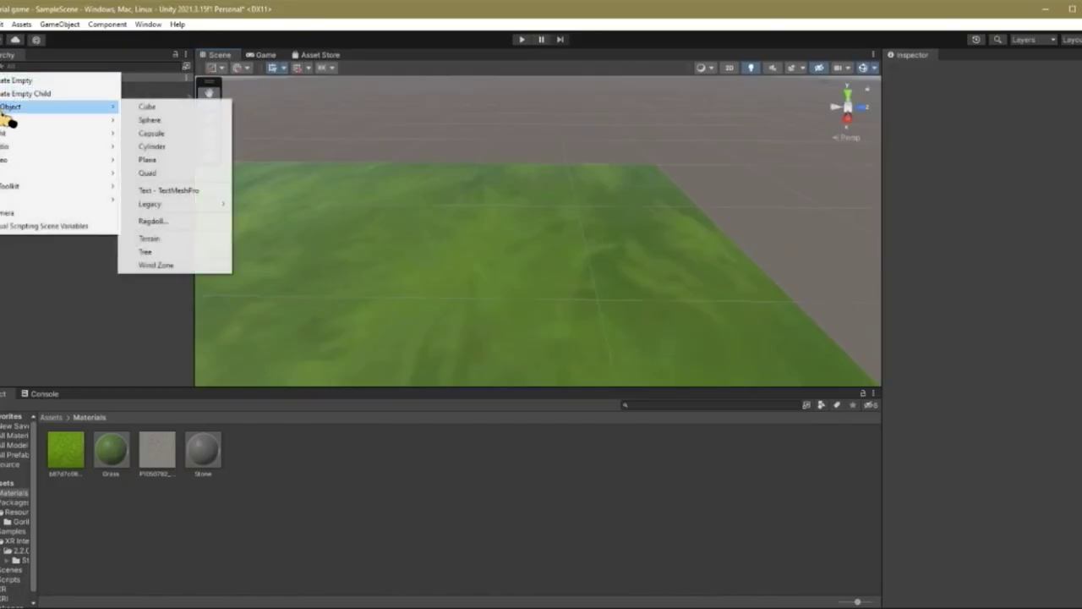
{"action": "left_click", "coordinate": [138, 104]}
{"action": "scroll", "coordinate": [549, 245], "scroll_direction": "down", "scroll_amount": 3}
{"action": "left_click_drag", "start_coordinate": [548, 245], "coordinate": [579, 152]}
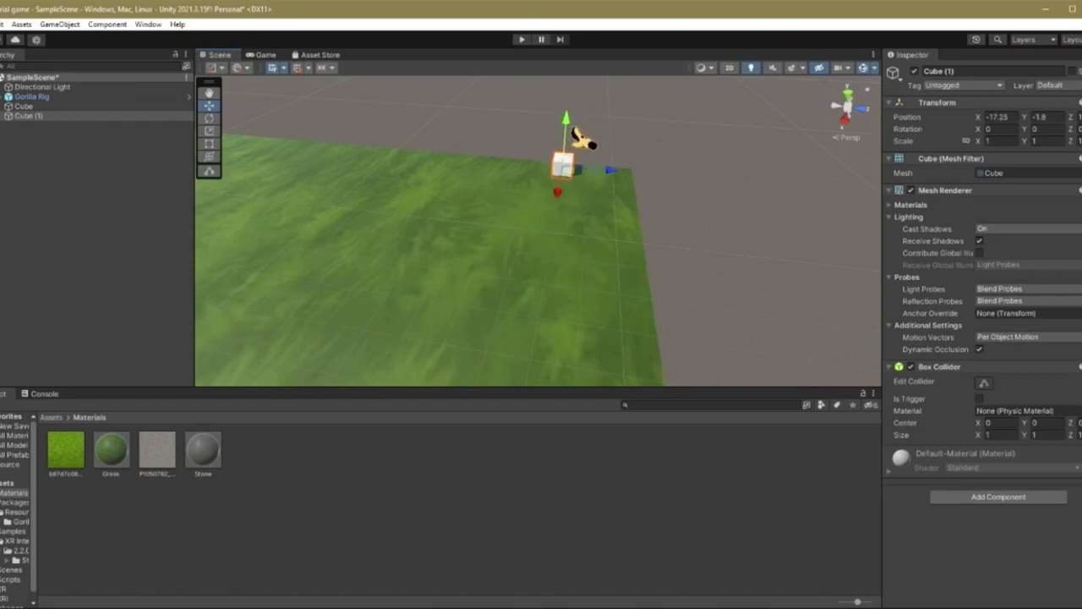
Stretch the cube into a long, tall white wall along the edge
{"action": "right_click_drag", "start_coordinate": [226, 139], "coordinate": [654, 210]}
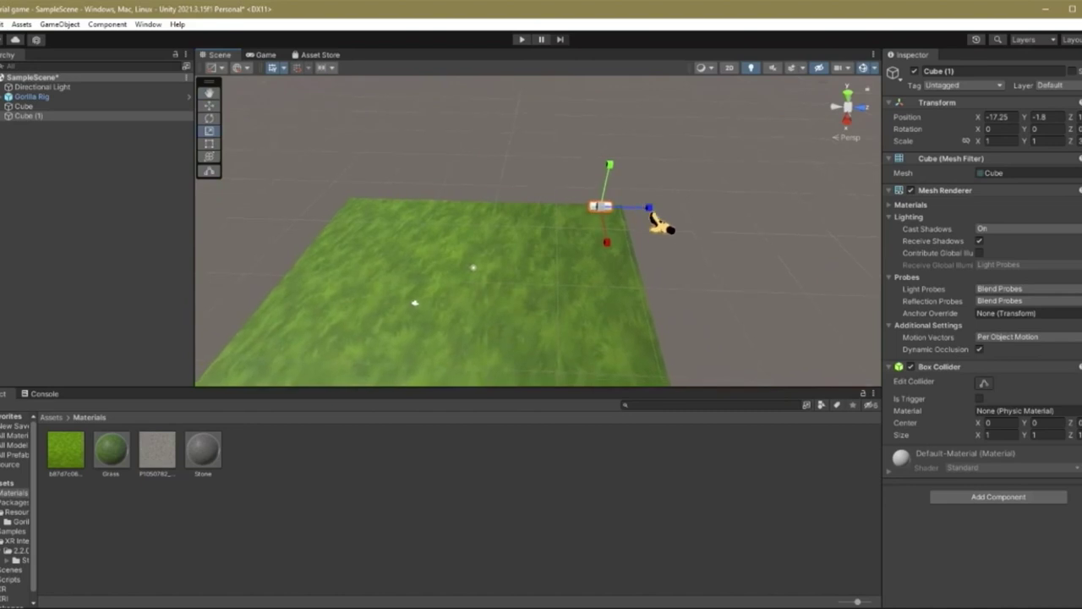
{"action": "right_click_drag", "start_coordinate": [795, 233], "coordinate": [666, 202]}
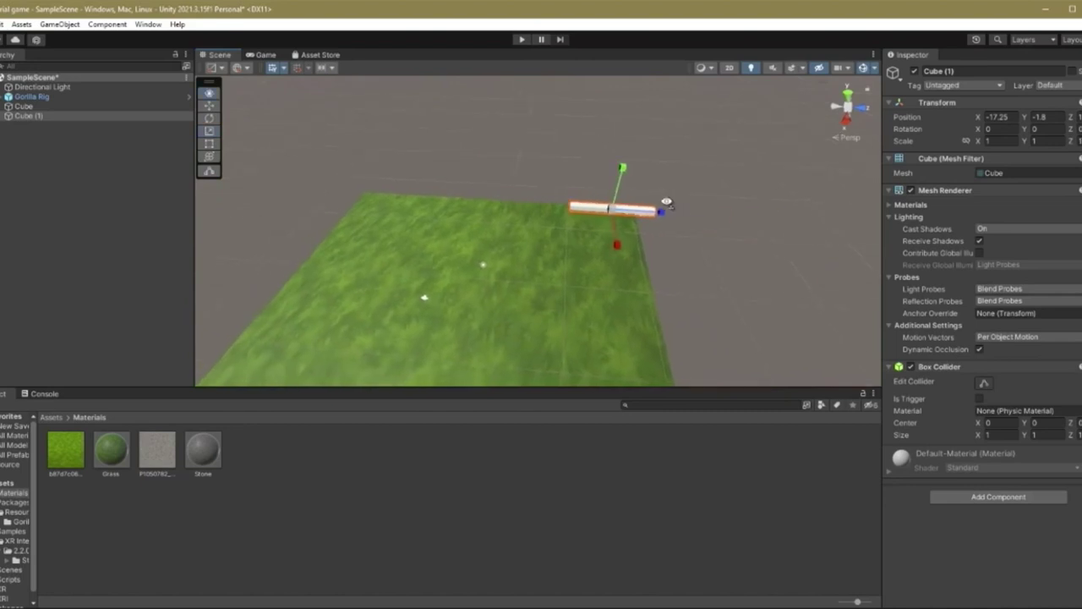
{"action": "mouse_move", "coordinate": [659, 213]}
{"action": "left_mouse_down"}
{"action": "mouse_move", "coordinate": [841, 250]}
{"action": "mouse_move", "coordinate": [652, 220]}
{"action": "left_mouse_up"}
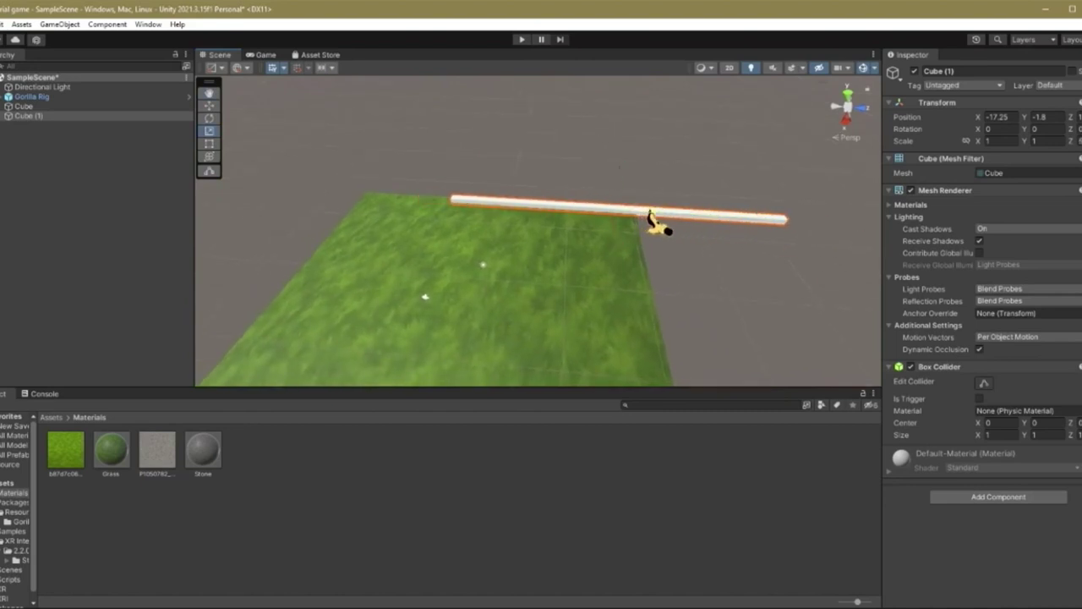
{"action": "right_click_drag", "start_coordinate": [584, 187], "coordinate": [605, 197]}
{"action": "left_click_drag", "start_coordinate": [606, 196], "coordinate": [531, 244]}
{"action": "key", "text": "w"}
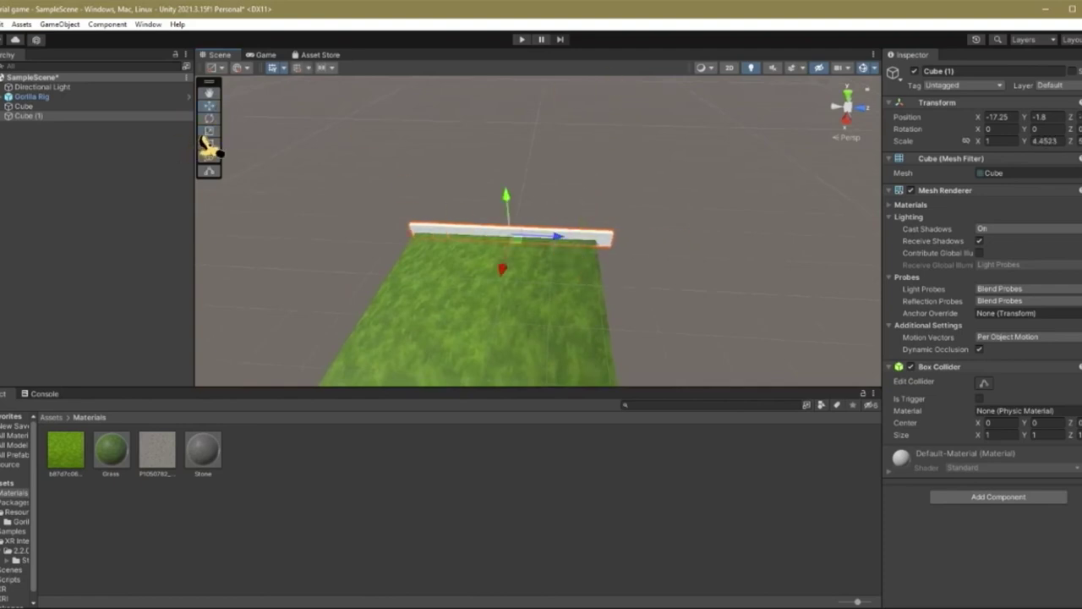
{"action": "left_click_drag", "start_coordinate": [499, 196], "coordinate": [514, 113]}
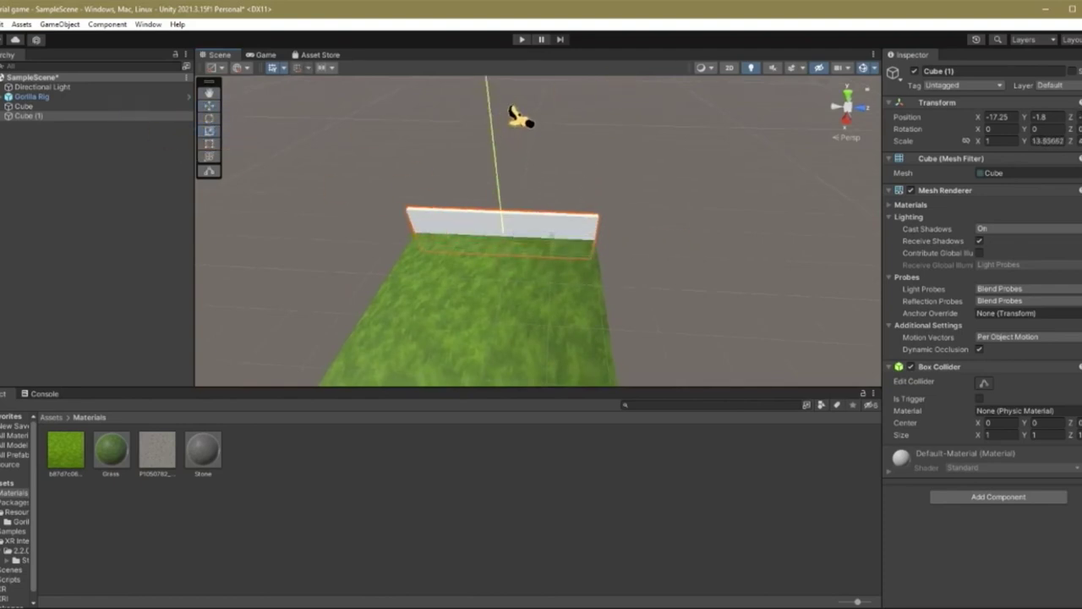
{"action": "right_click_drag", "start_coordinate": [496, 188], "coordinate": [539, 226]}
Duplicate the wall to the opposite side and place a copy rotated 90° across the plane's end
{"action": "key", "text": "ctrl+d"}
{"action": "left_click_drag", "start_coordinate": [542, 180], "coordinate": [375, 213]}
{"action": "key", "text": "ctrl+d"}
{"action": "key", "text": "e"}
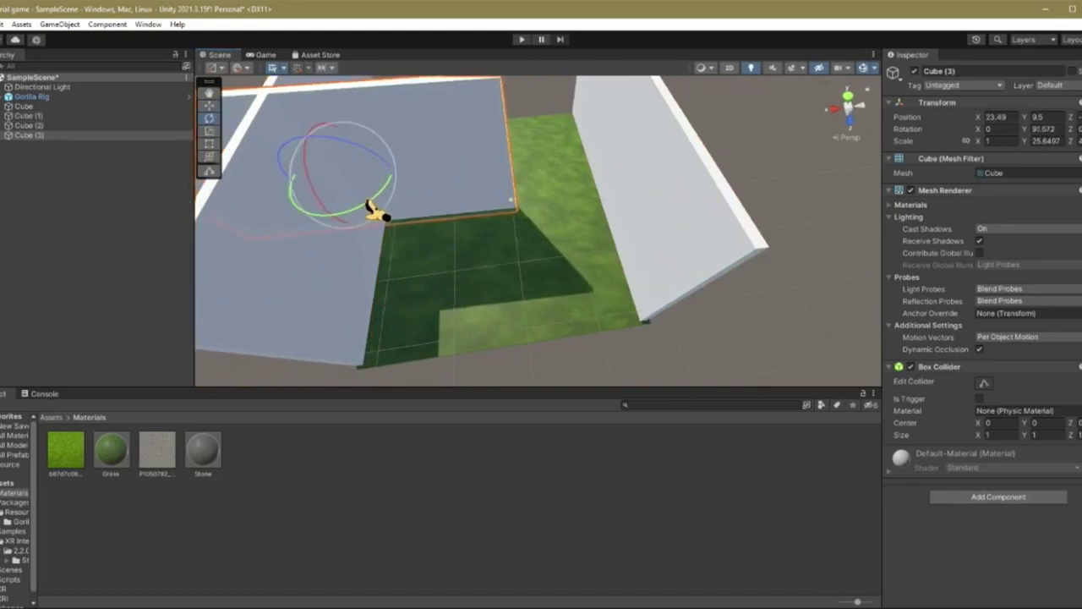
{"action": "key", "text": "w"}
{"action": "right_click_drag", "start_coordinate": [375, 213], "coordinate": [642, 253]}
{"action": "key", "text": "r"}
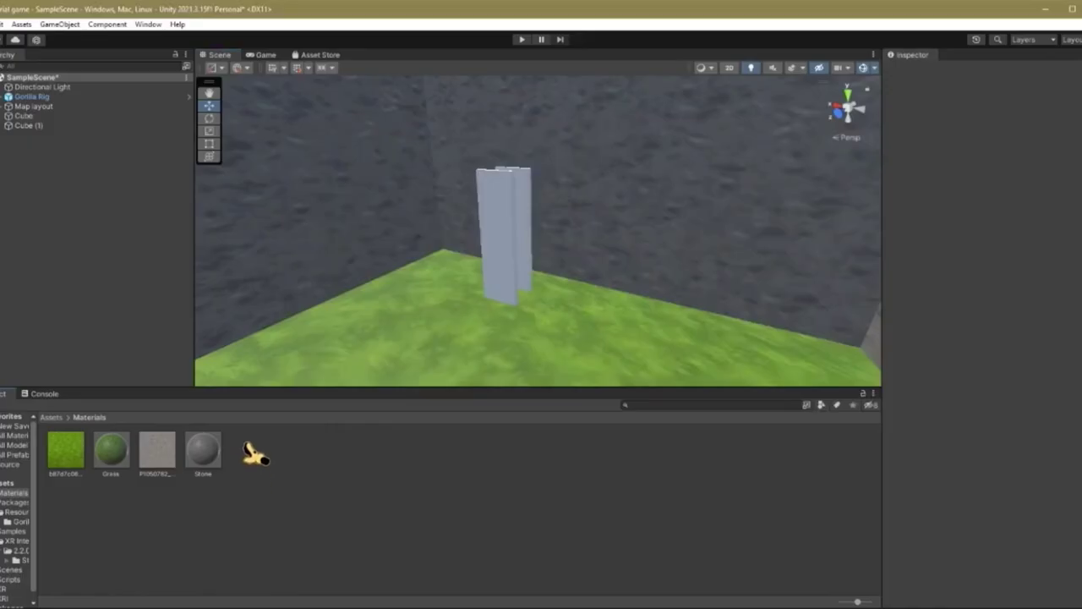
Create a new material named wood in the Materials folder
{"action": "right_click", "coordinate": [251, 448]}
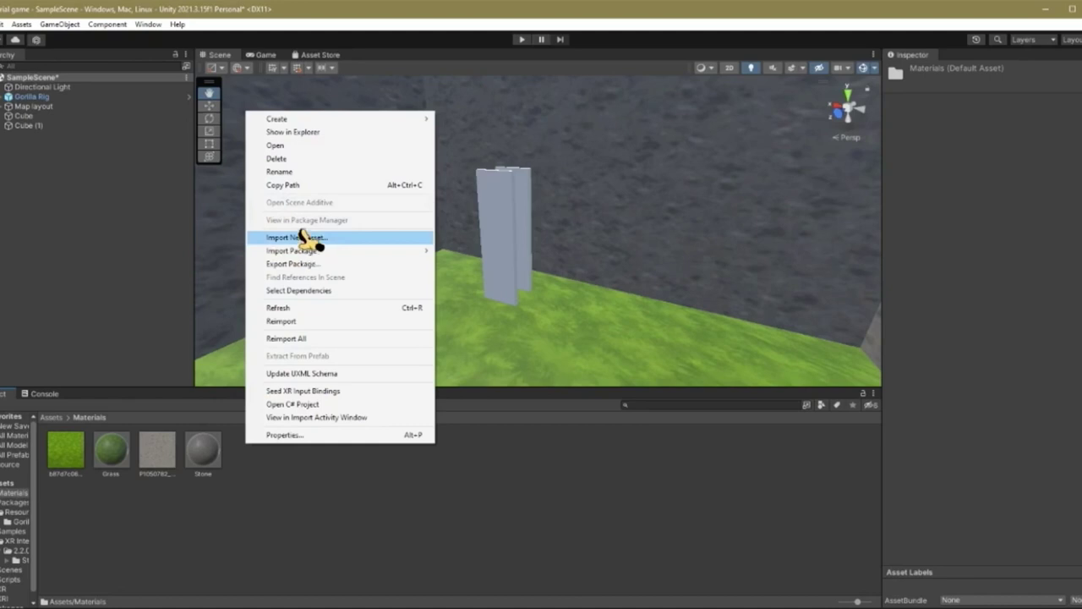
{"action": "mouse_move", "coordinate": [301, 122]}
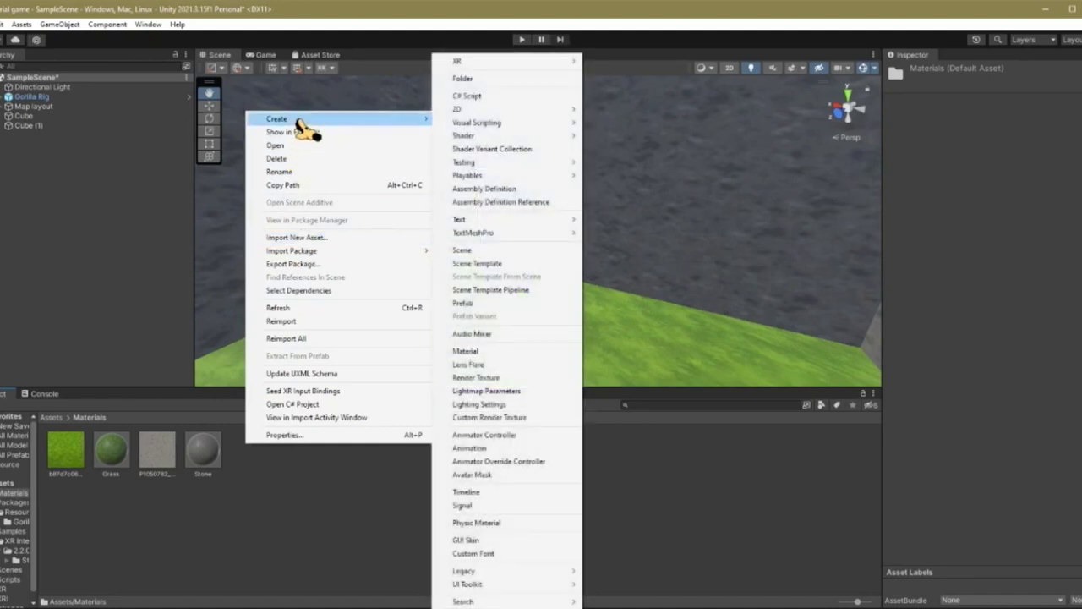
{"action": "left_click", "coordinate": [489, 351]}
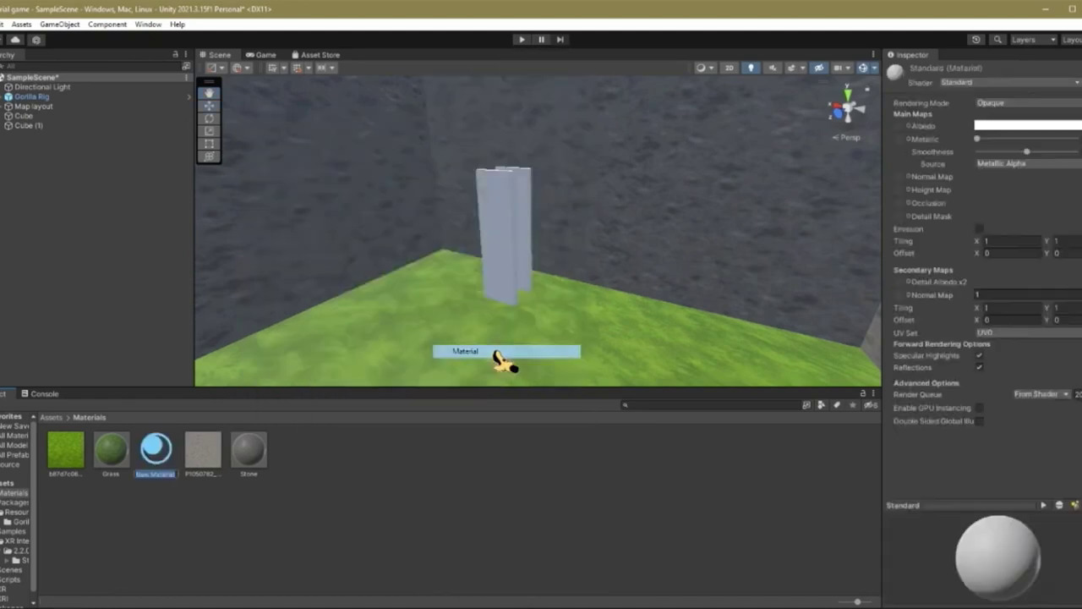
{"action": "key", "text": "Return"}
Import the wood texture image into the Materials folder
{"action": "left_click", "coordinate": [302, 448]}
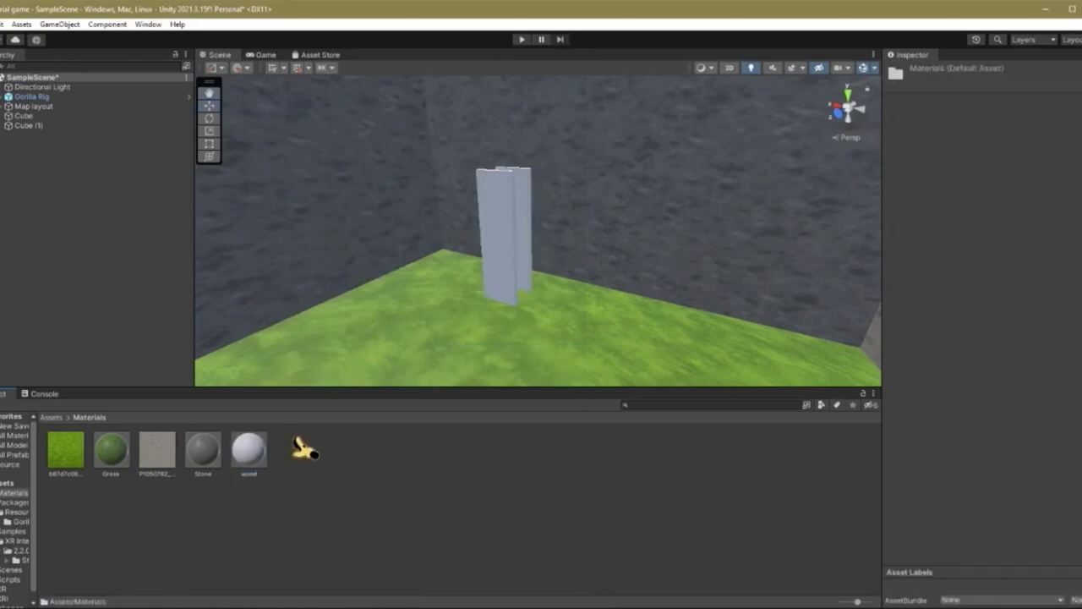
{"action": "right_click", "coordinate": [302, 448]}
{"action": "left_click", "coordinate": [334, 233]}
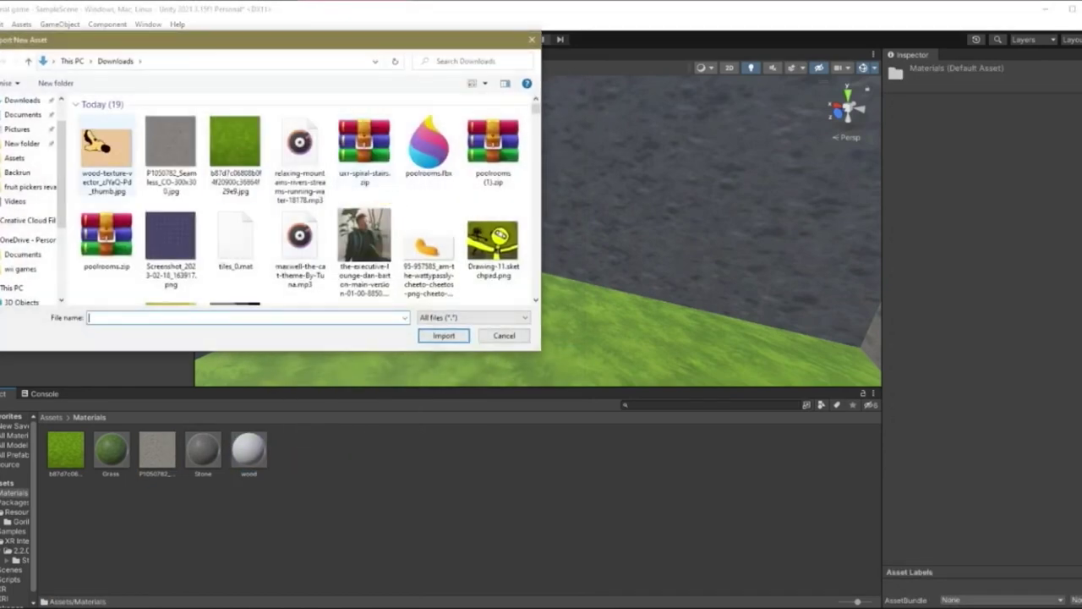
{"action": "left_click", "coordinate": [107, 145]}
{"action": "left_click", "coordinate": [444, 336]}
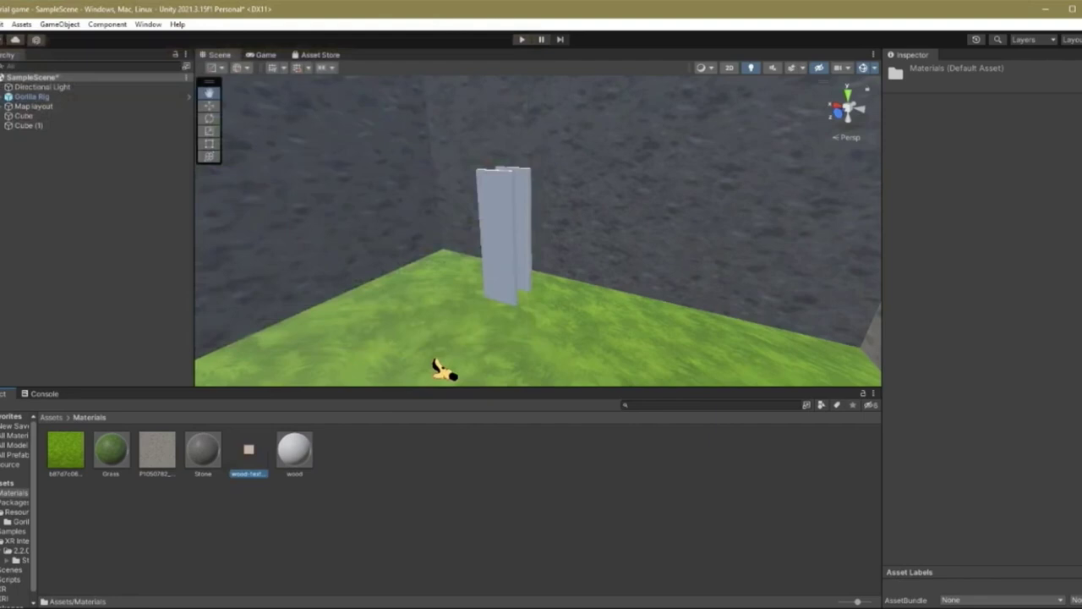
Set the wood texture as the wood material's Albedo and apply the material to the pillars
{"action": "left_click", "coordinate": [292, 453]}
{"action": "left_click_drag", "start_coordinate": [249, 449], "coordinate": [814, 213]}
{"action": "left_click_drag", "start_coordinate": [898, 127], "coordinate": [899, 126]}
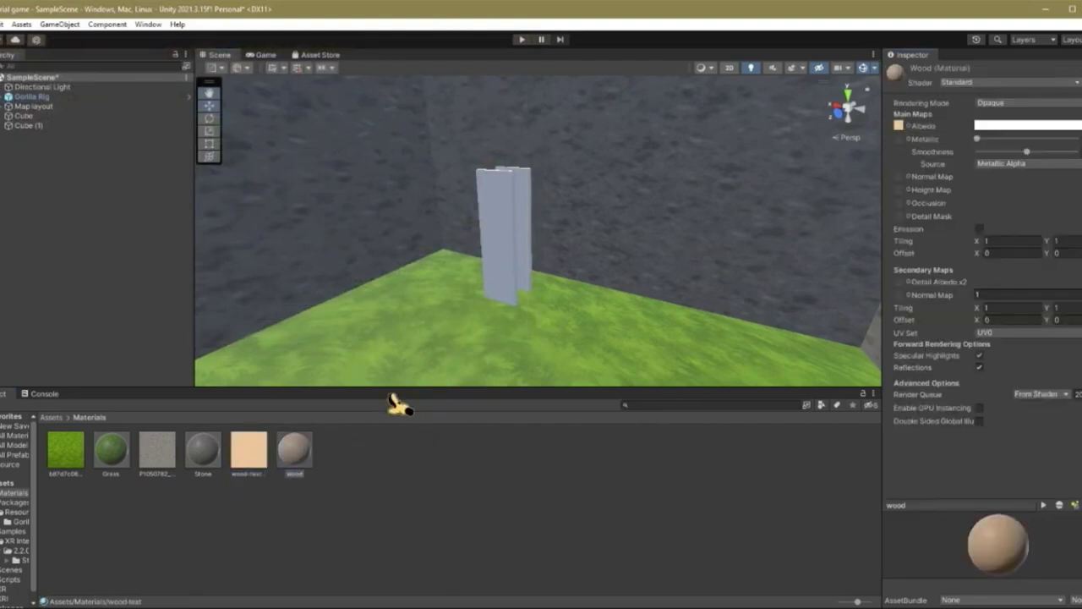
{"action": "left_click_drag", "start_coordinate": [337, 362], "coordinate": [510, 204]}
{"action": "scroll", "coordinate": [510, 204], "scroll_direction": "up", "scroll_amount": 5}
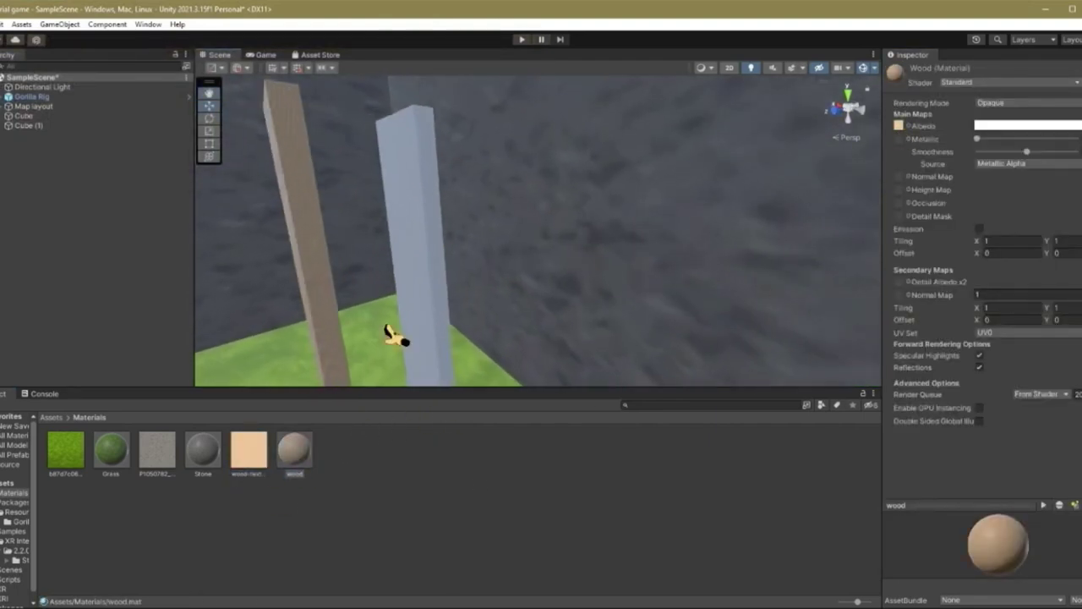
{"action": "right_click_drag", "start_coordinate": [415, 256], "coordinate": [446, 152]}
Select and frame the Directional Light, keeping its Mode at Mixed
{"action": "left_click", "coordinate": [403, 166]}
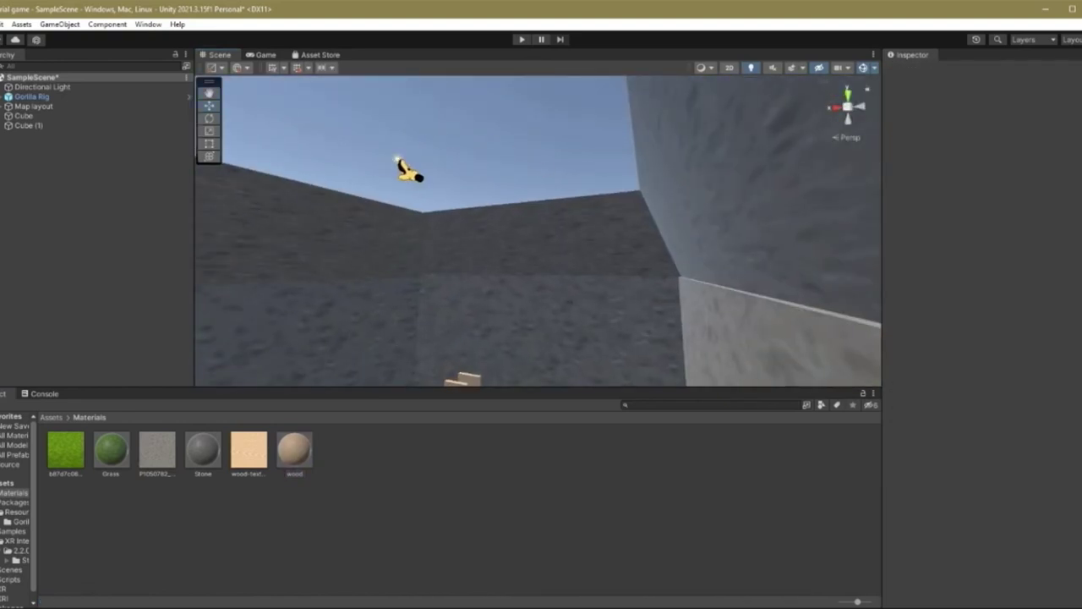
{"action": "key", "text": "f"}
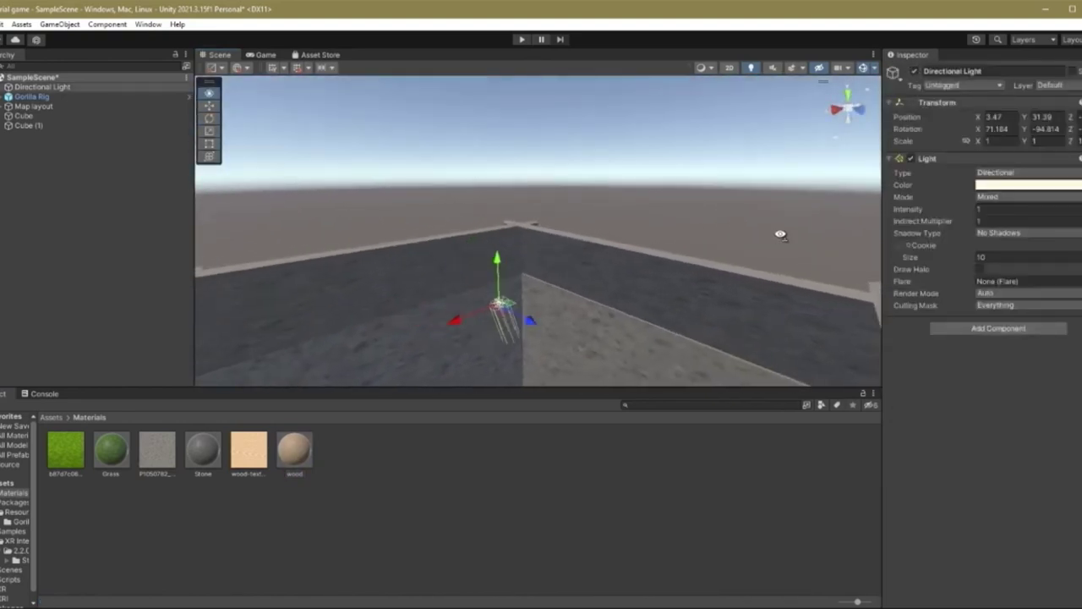
{"action": "right_click", "coordinate": [1011, 205]}
{"action": "left_click", "coordinate": [1011, 196]}
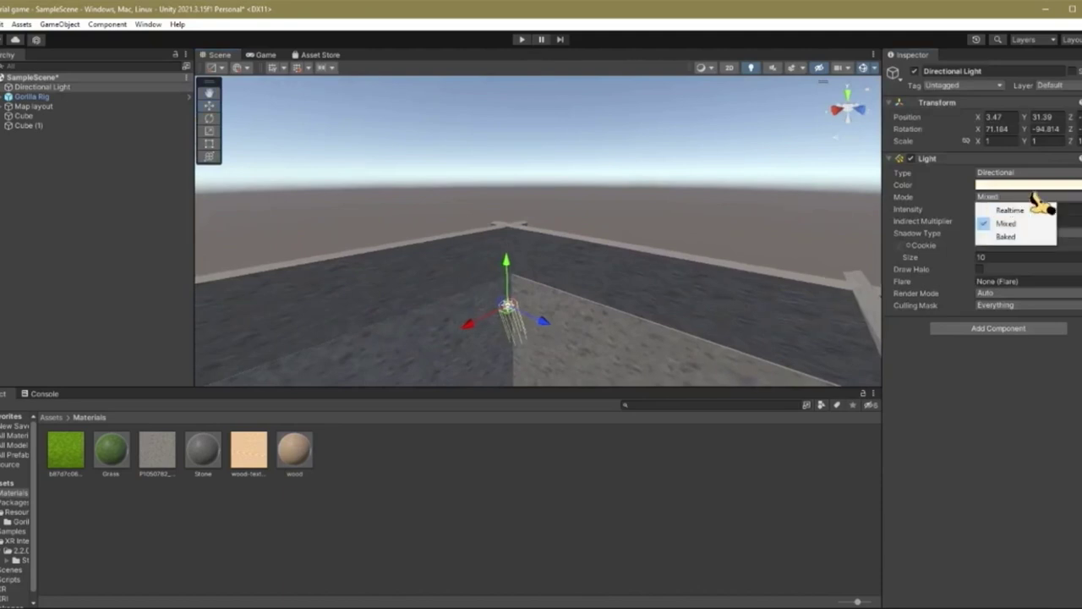
{"action": "left_click", "coordinate": [1027, 223]}
Try Soft and Hard Shadows, then set the light's Shadow Type to No Shadows
{"action": "left_click", "coordinate": [1010, 232]}
{"action": "left_click", "coordinate": [1057, 272]}
{"action": "left_click_drag", "start_coordinate": [668, 279], "coordinate": [674, 380], "text": "alt"}
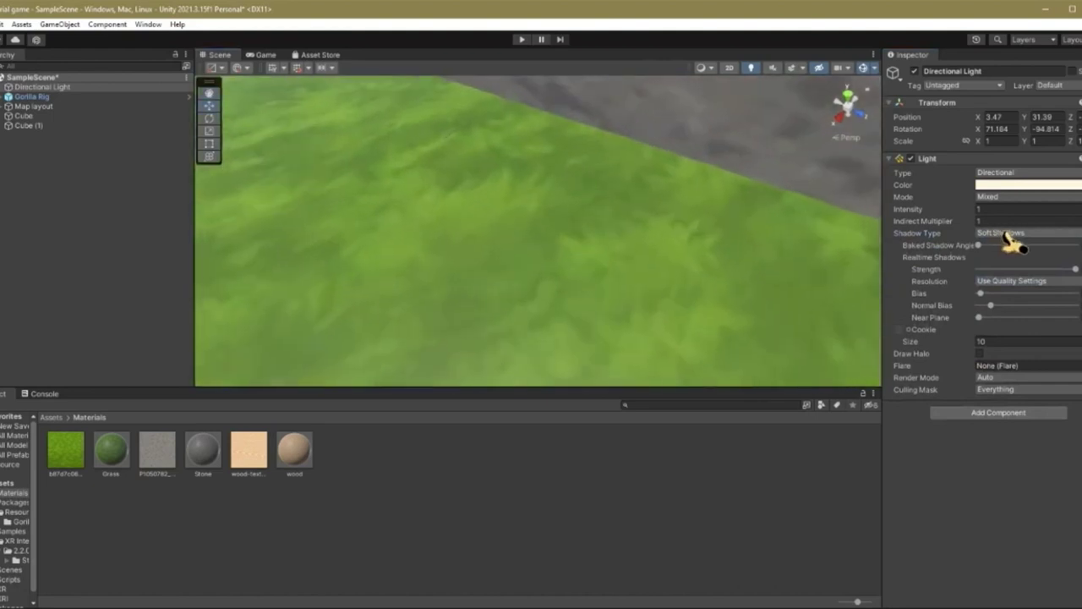
{"action": "left_click", "coordinate": [1002, 233]}
{"action": "left_click", "coordinate": [1011, 253]}
{"action": "left_click_drag", "start_coordinate": [699, 235], "coordinate": [479, 252], "text": "alt"}
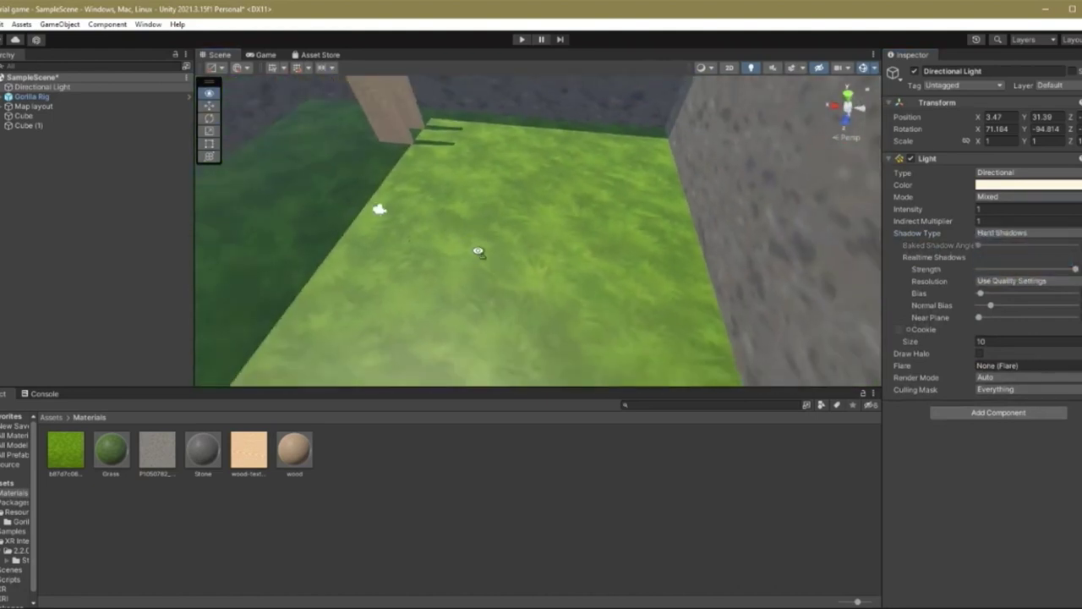
{"action": "left_click", "coordinate": [1006, 232]}
{"action": "left_click", "coordinate": [998, 270]}
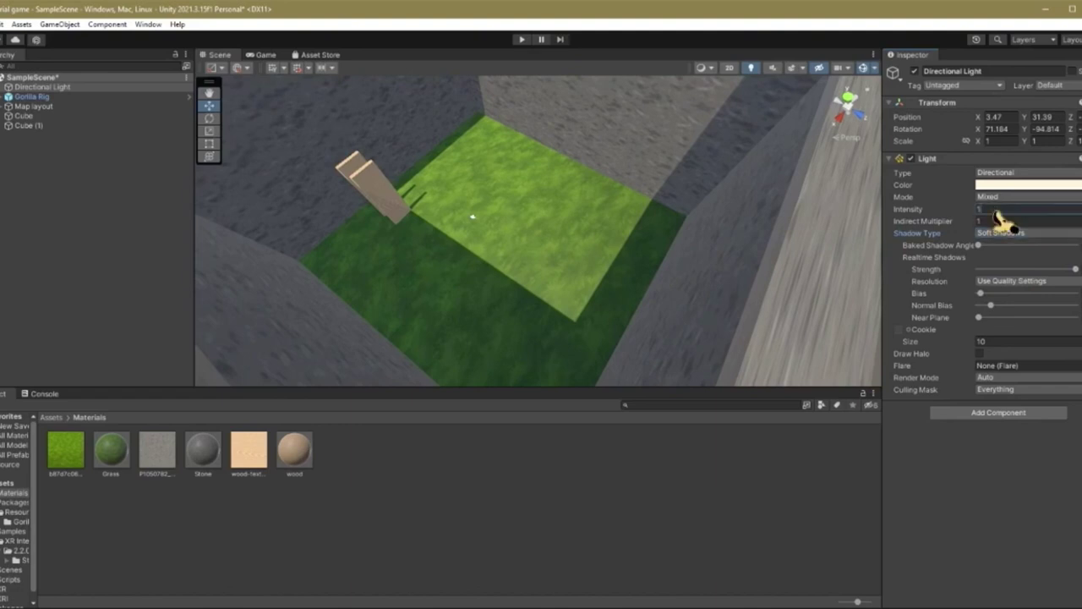
{"action": "left_click", "coordinate": [1002, 232]}
{"action": "left_click", "coordinate": [1002, 243]}
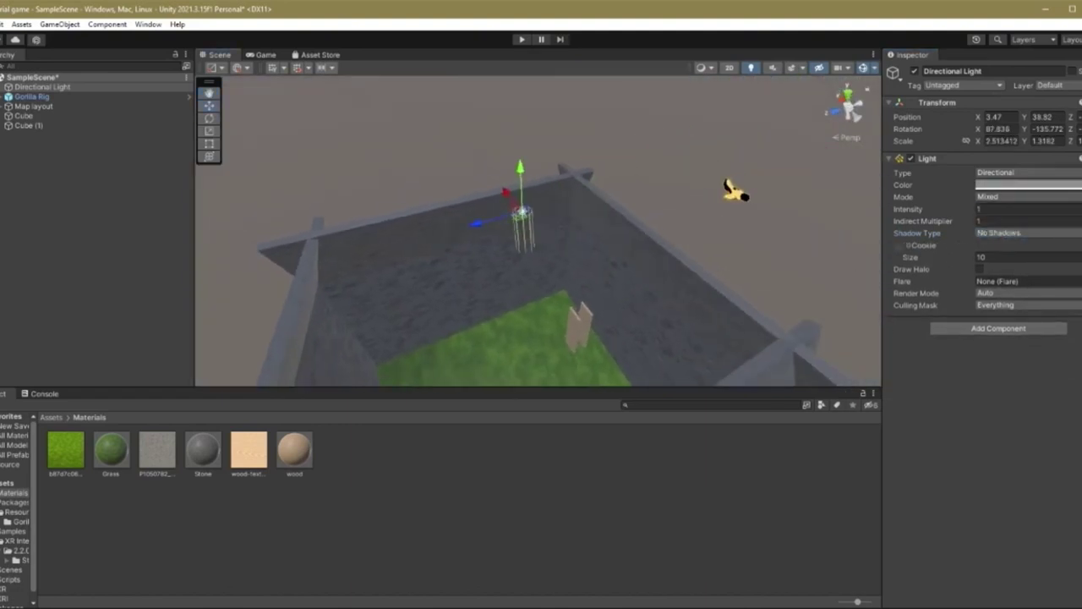
{"action": "left_click", "coordinate": [706, 197]}
{"action": "scroll", "coordinate": [684, 200], "scroll_direction": "up", "scroll_amount": 6}
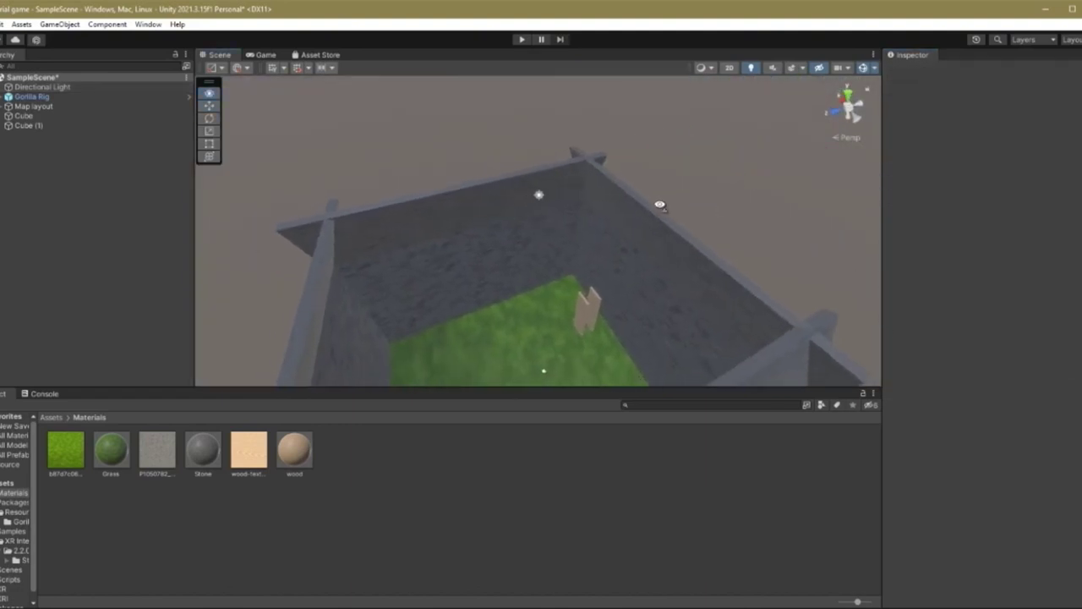
{"action": "right_click_drag", "start_coordinate": [627, 265], "coordinate": [605, 117]}
Duplicate the left wooden post Cube (1) to create Cube (2) beside the posts
{"action": "left_click", "coordinate": [643, 203]}
{"action": "right_click_drag", "start_coordinate": [259, 114], "coordinate": [236, 144]}
{"action": "key", "text": "ctrl+d"}
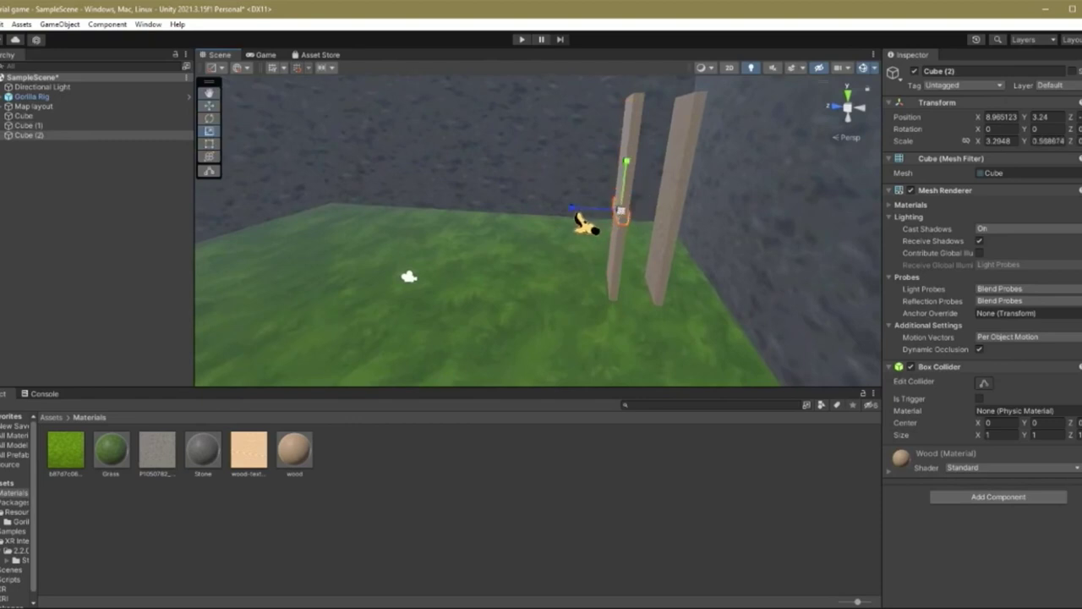
{"action": "right_click_drag", "start_coordinate": [437, 211], "coordinate": [713, 245]}
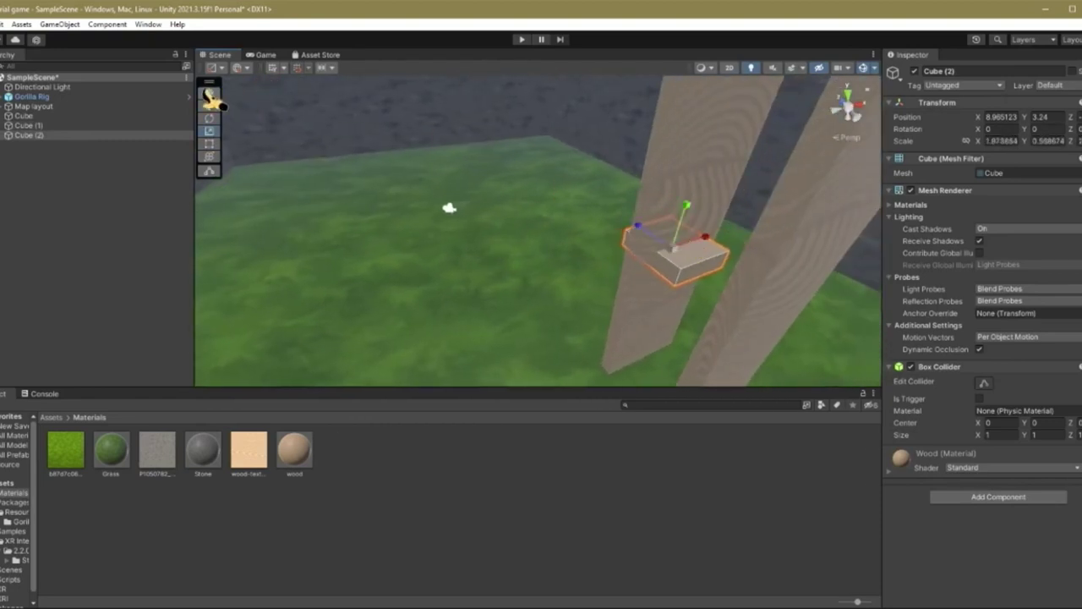
{"action": "right_click_drag", "start_coordinate": [213, 100], "coordinate": [592, 210]}
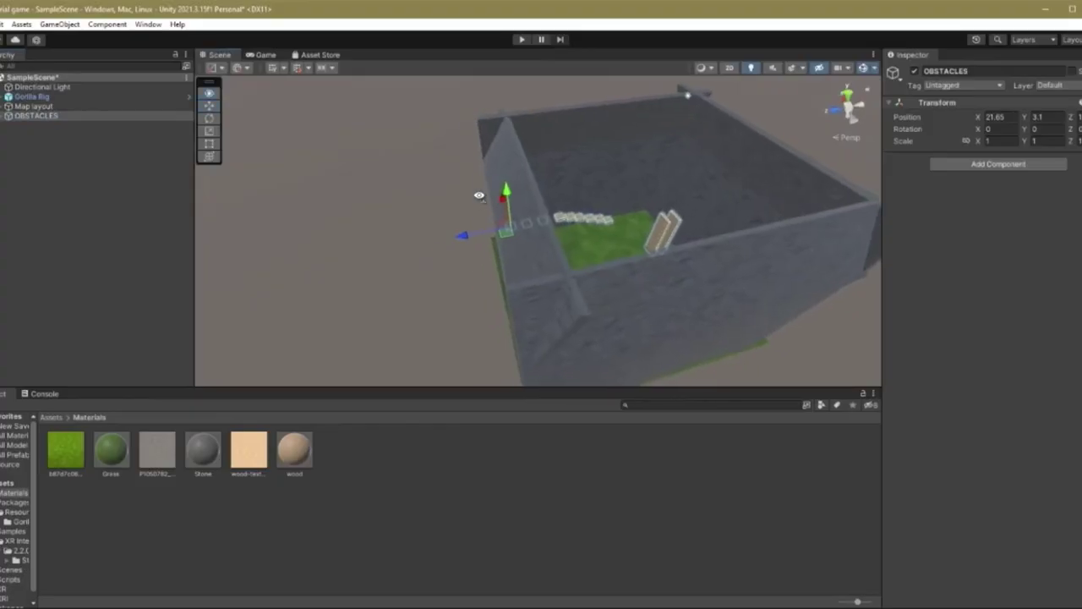
Add a new 3D Sphere to the scene near the wall
{"action": "right_click_drag", "start_coordinate": [389, 270], "coordinate": [717, 185]}
{"action": "left_click", "coordinate": [3, 66]}
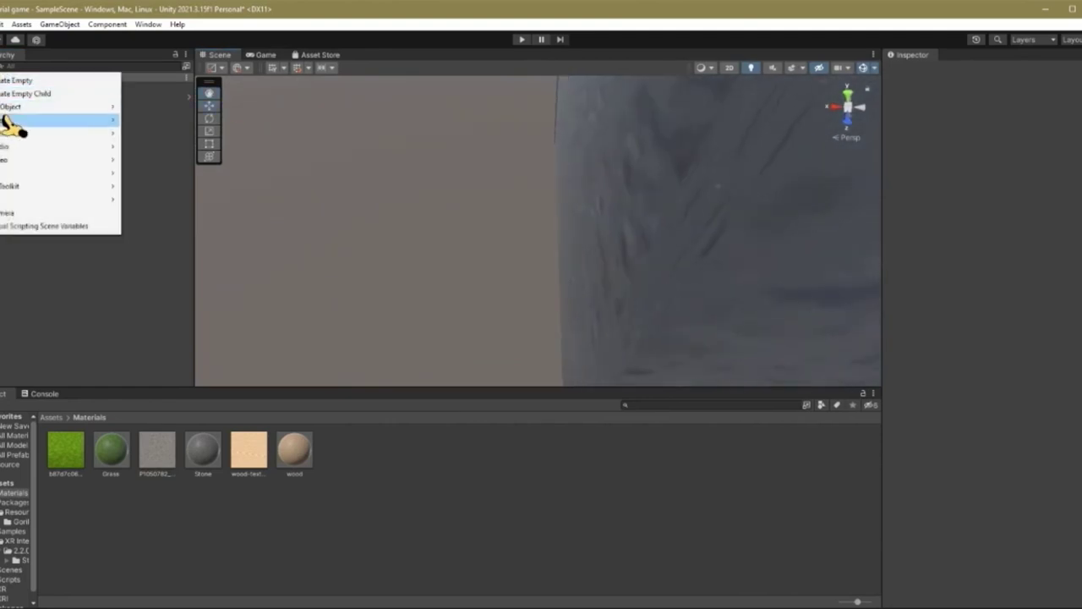
{"action": "mouse_move", "coordinate": [34, 108]}
{"action": "left_click", "coordinate": [169, 123]}
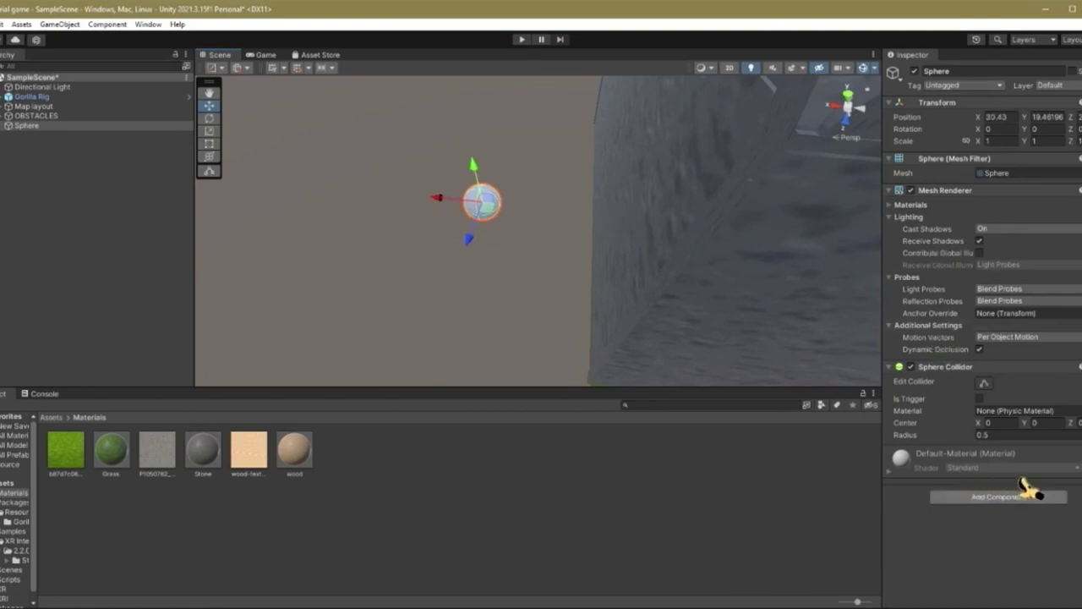
Give the sphere an Audio Source component, found by searching 'audi'
{"action": "left_click", "coordinate": [998, 498]}
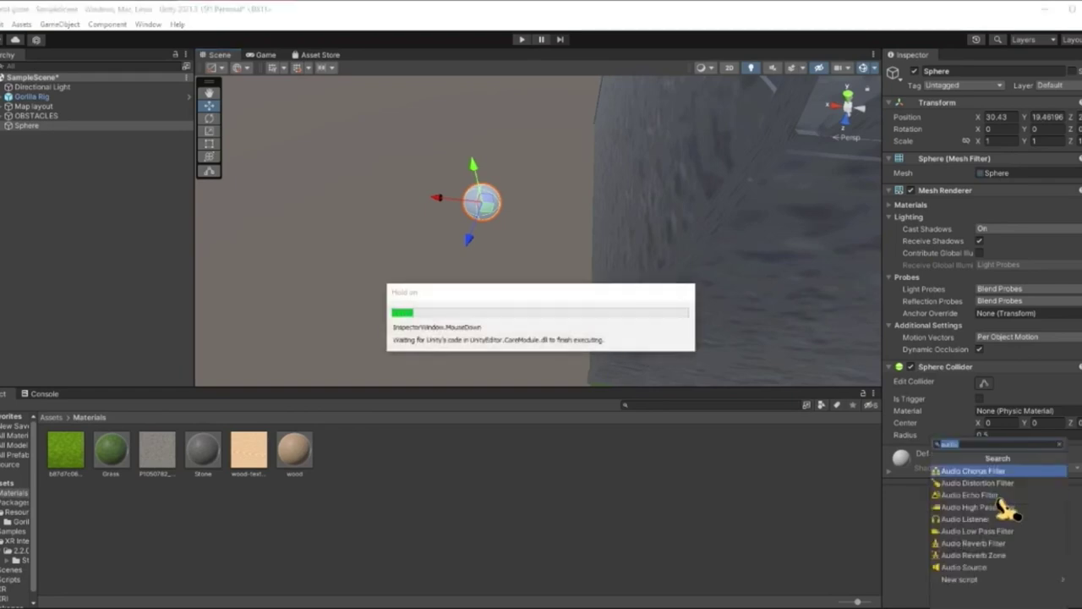
{"action": "type", "text": "audi"}
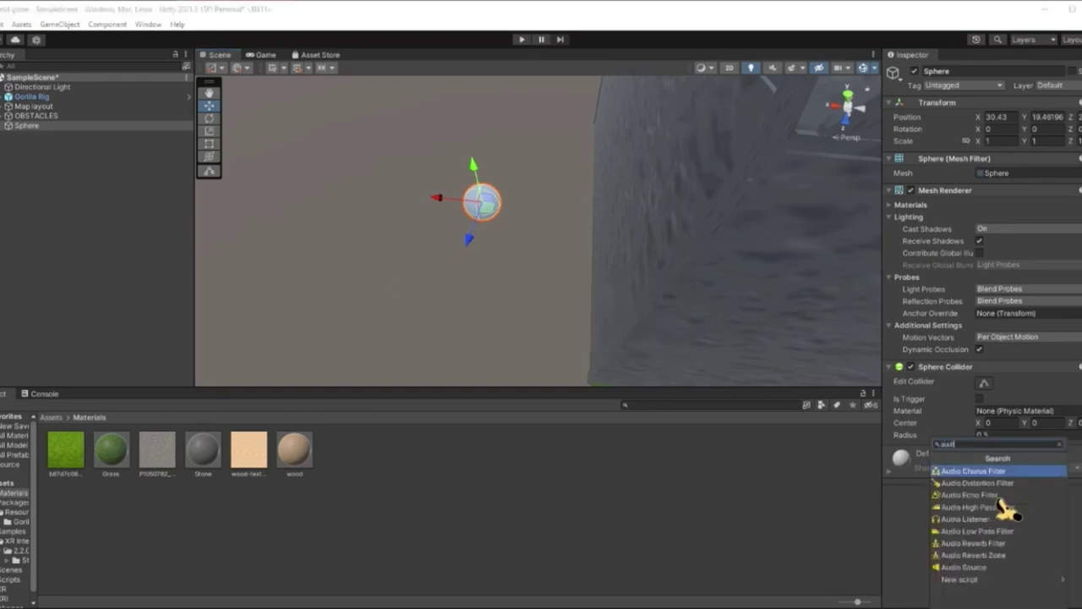
{"action": "left_click", "coordinate": [958, 567]}
{"action": "left_click", "coordinate": [52, 417]}
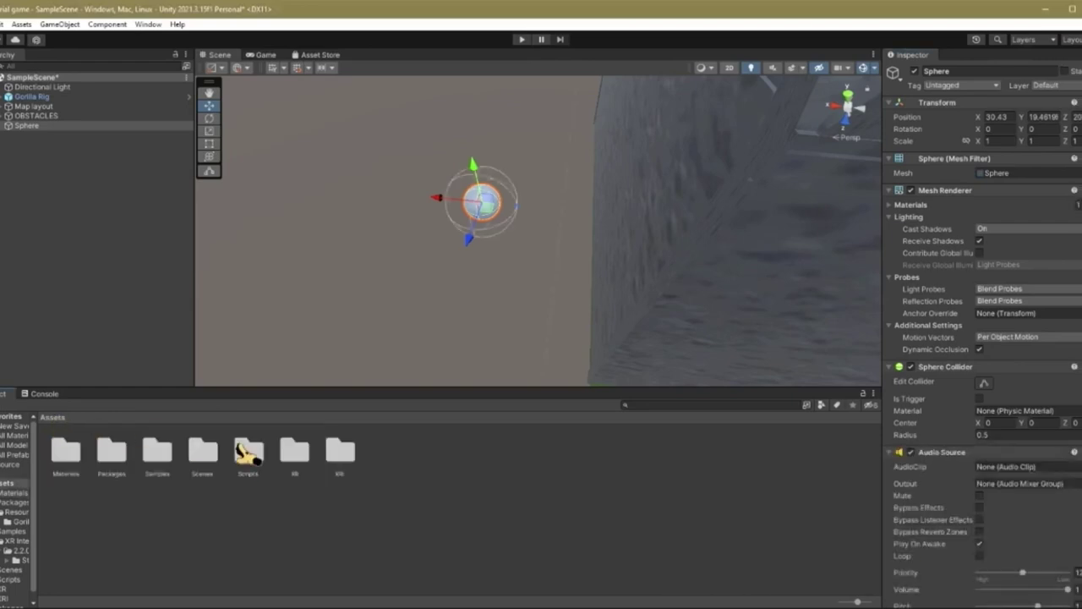
Create a folder named Music in Assets and open it
{"action": "right_click", "coordinate": [412, 455]}
{"action": "mouse_move", "coordinate": [490, 131]}
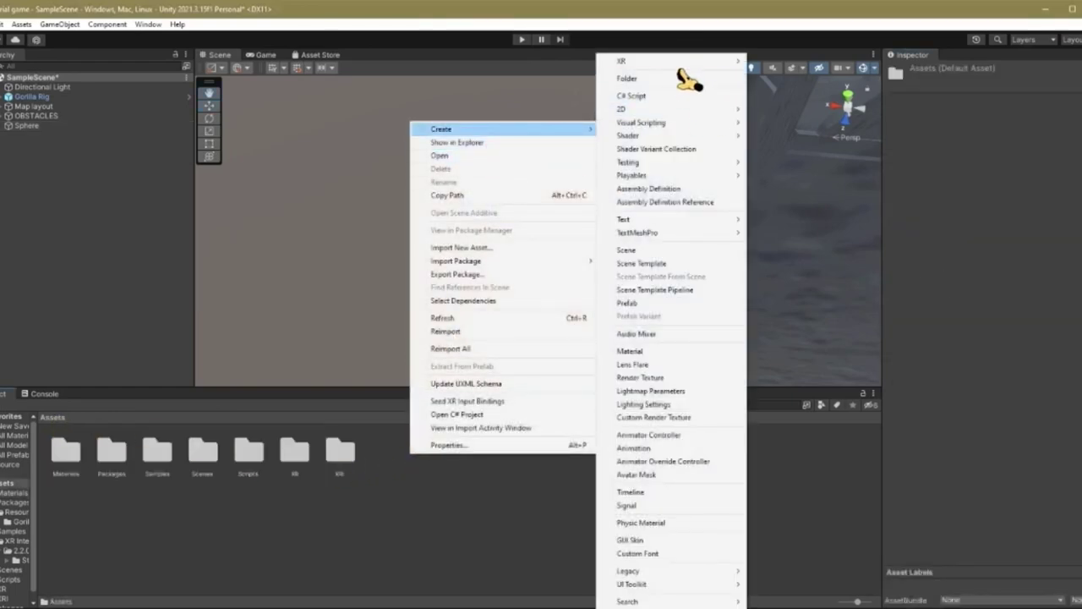
{"action": "left_click", "coordinate": [687, 78]}
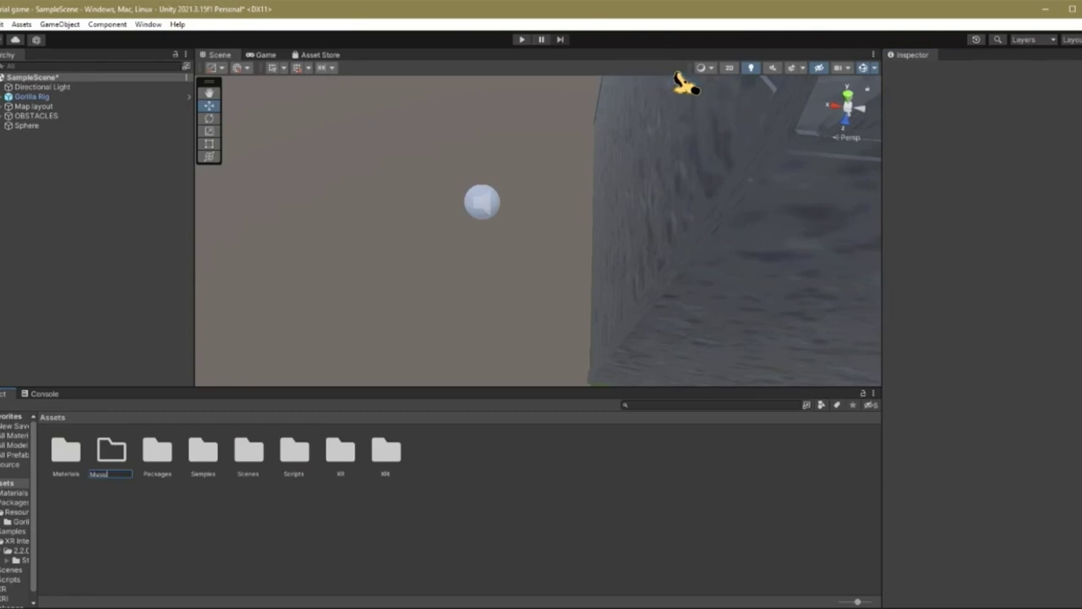
{"action": "type", "text": "Music"}
{"action": "key", "text": "Return"}
{"action": "double_click", "coordinate": [111, 457]}
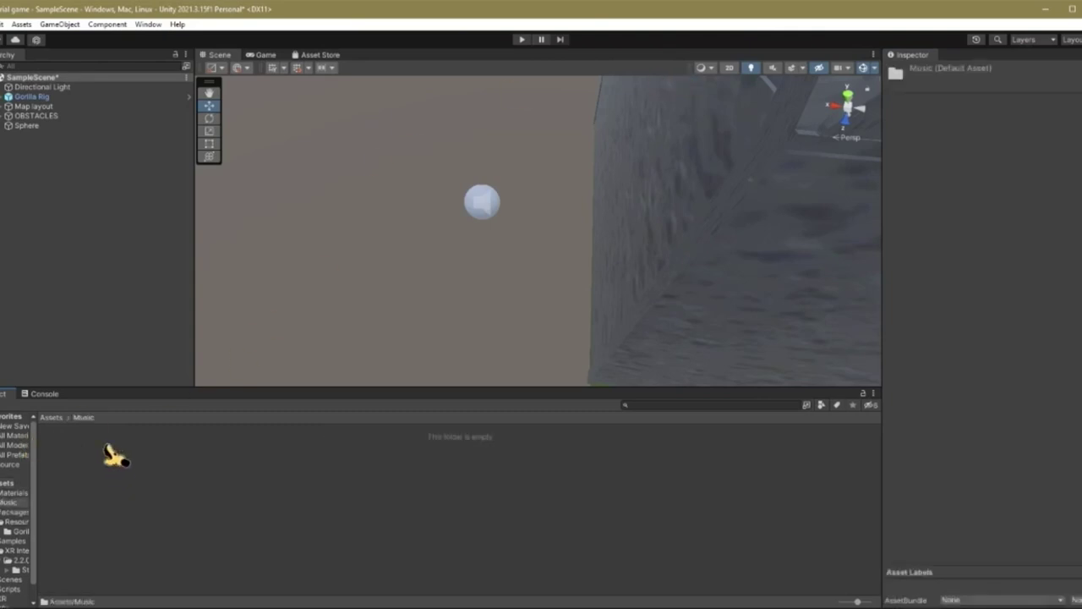
Import maxwell-the-cat-theme-By-Tuna.mp3 into the Music folder
{"action": "right_click", "coordinate": [112, 457]}
{"action": "left_click", "coordinate": [177, 242]}
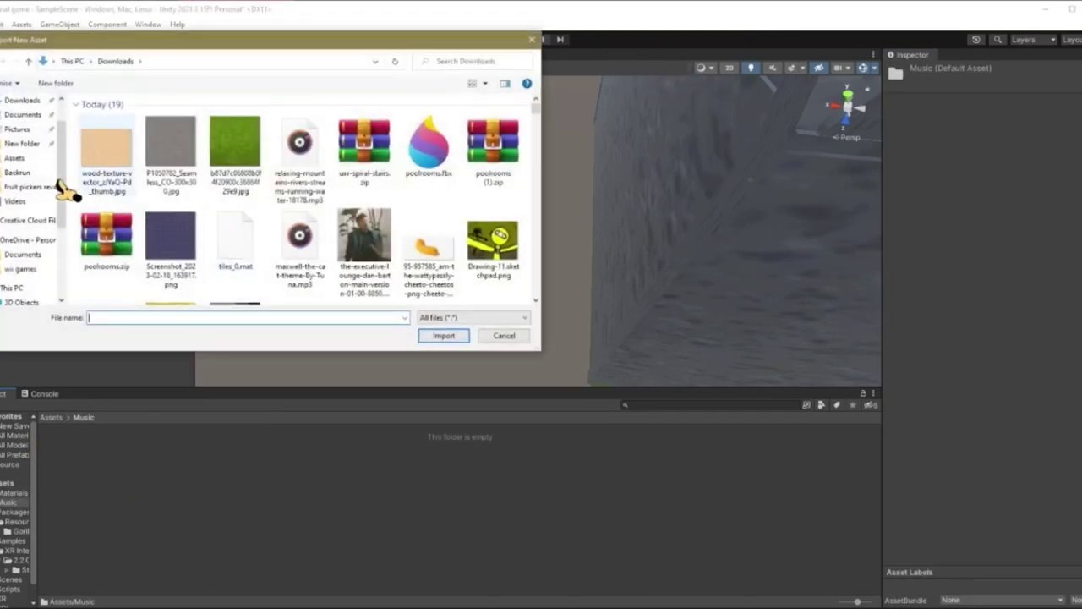
{"action": "scroll", "coordinate": [307, 235], "scroll_direction": "down", "scroll_amount": 2}
{"action": "scroll", "coordinate": [306, 235], "scroll_direction": "up", "scroll_amount": 3}
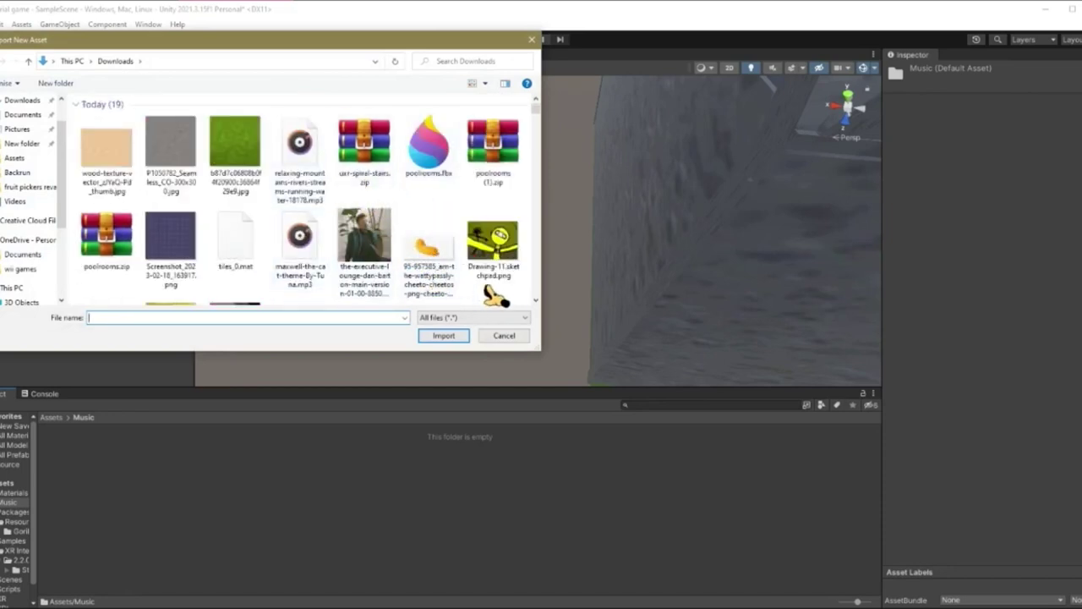
{"action": "scroll", "coordinate": [432, 279], "scroll_direction": "down", "scroll_amount": 1}
{"action": "scroll", "coordinate": [406, 270], "scroll_direction": "up", "scroll_amount": 2}
{"action": "left_click", "coordinate": [301, 241]}
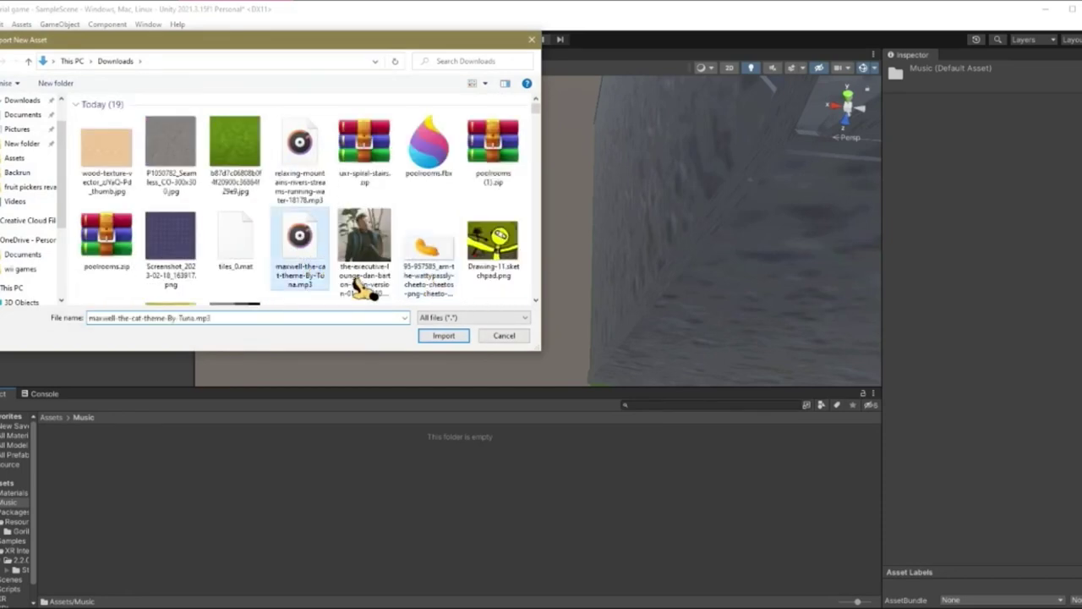
{"action": "left_click", "coordinate": [443, 336]}
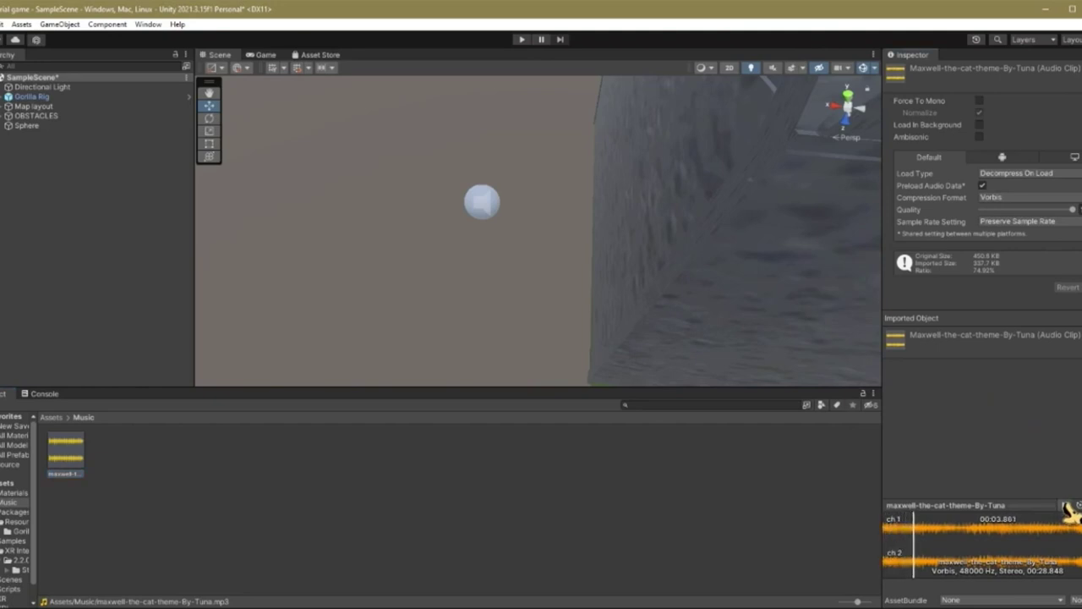
{"action": "left_click", "coordinate": [27, 125]}
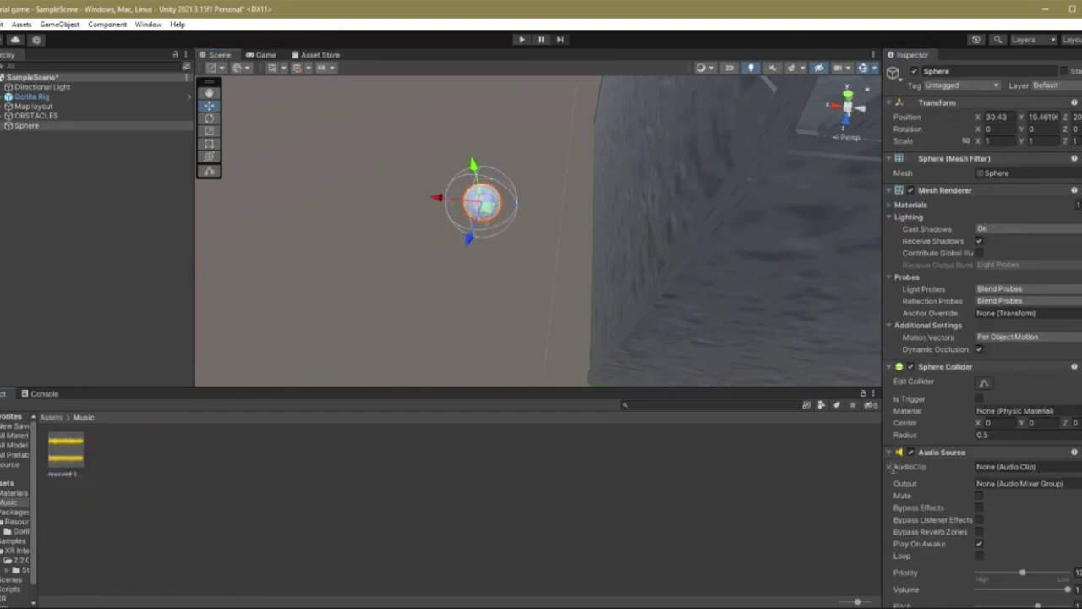
Assign maxwell-the-cat-theme-By-Tuna as the Audio Source clip and enable Loop
{"action": "left_click_drag", "start_coordinate": [890, 466], "coordinate": [993, 472]}
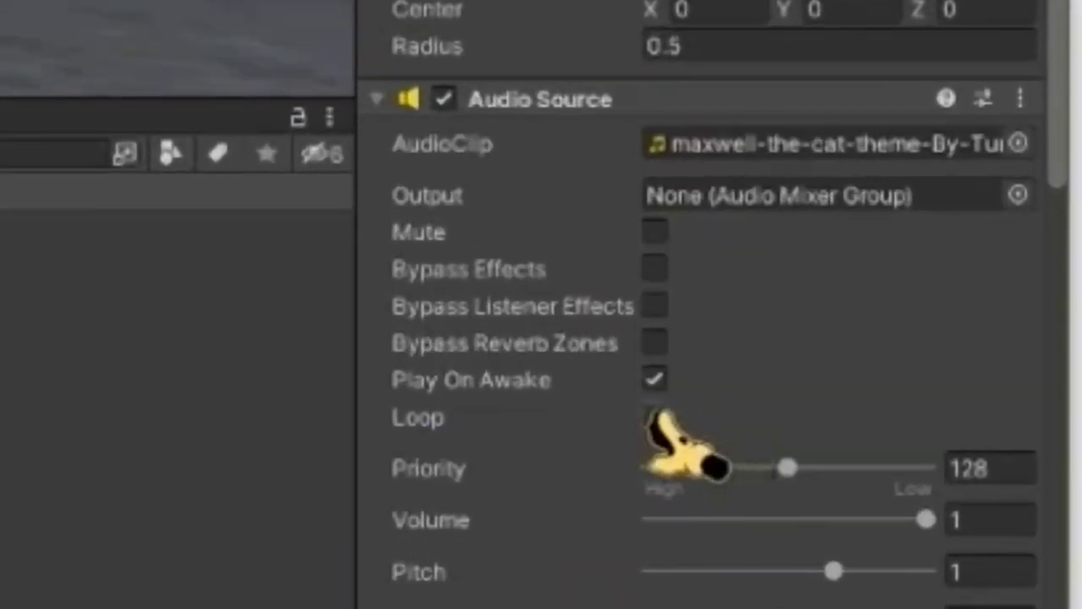
{"action": "left_click", "coordinate": [655, 416]}
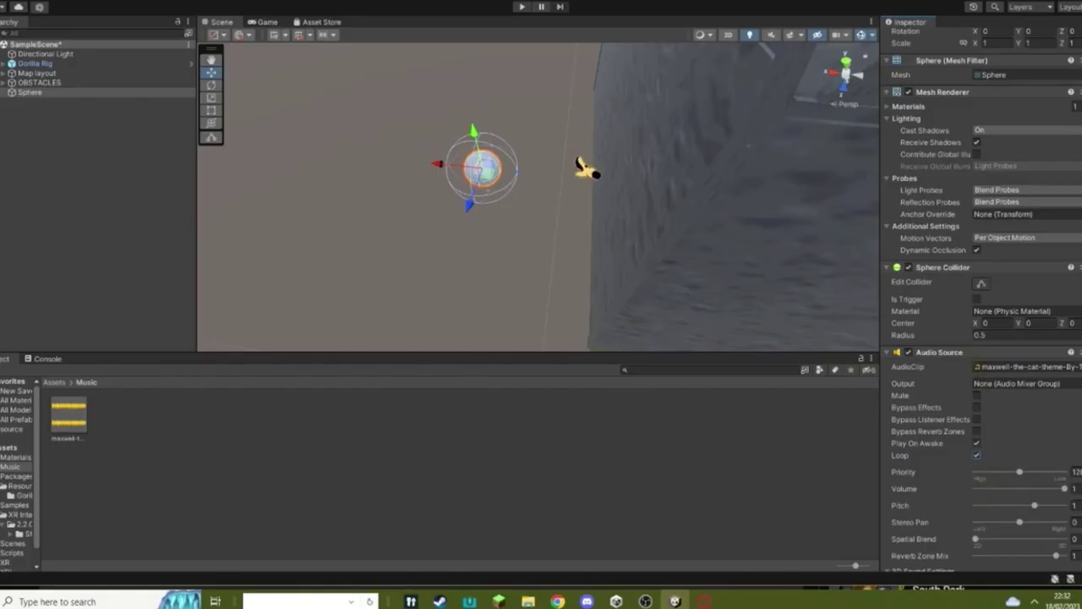
{"action": "scroll", "coordinate": [961, 248], "scroll_direction": "up", "scroll_amount": 3}
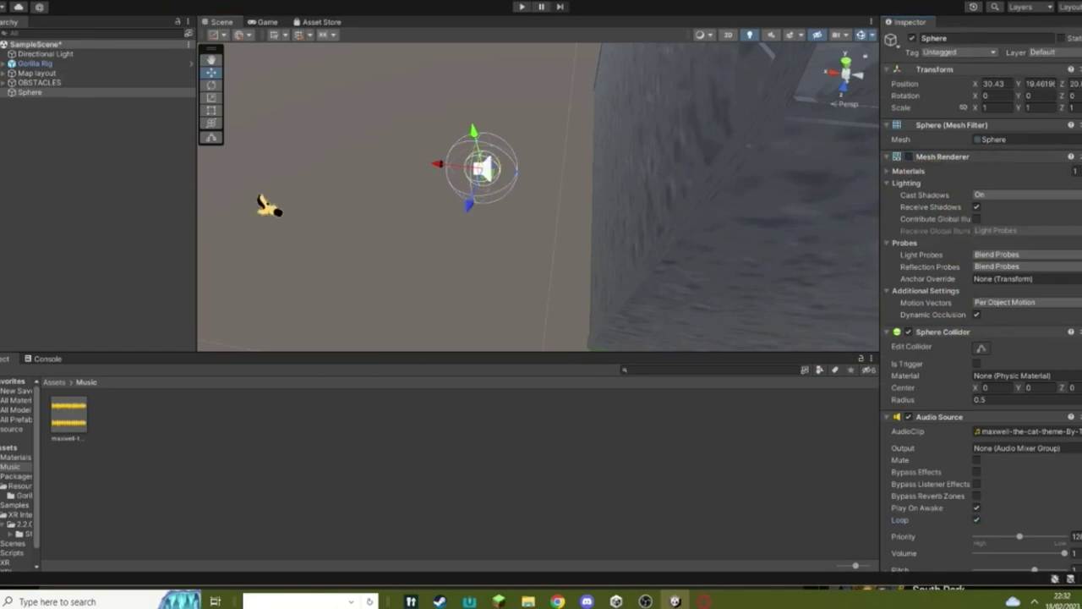
Select the sphere and start renaming it in the Hierarchy
{"action": "left_click", "coordinate": [423, 221]}
{"action": "right_click", "coordinate": [30, 93]}
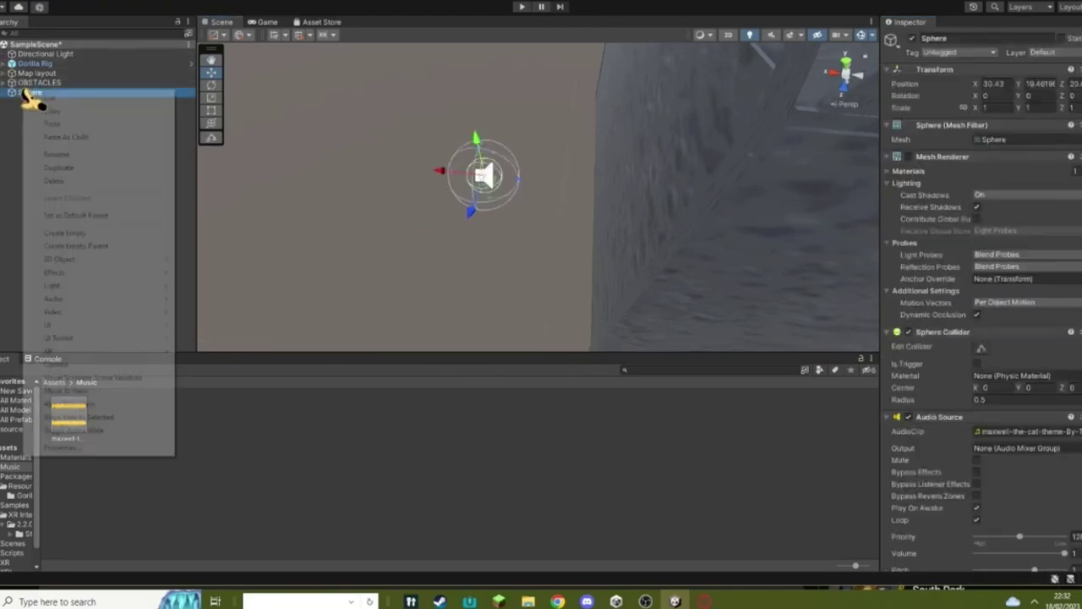
{"action": "left_click", "coordinate": [89, 156]}
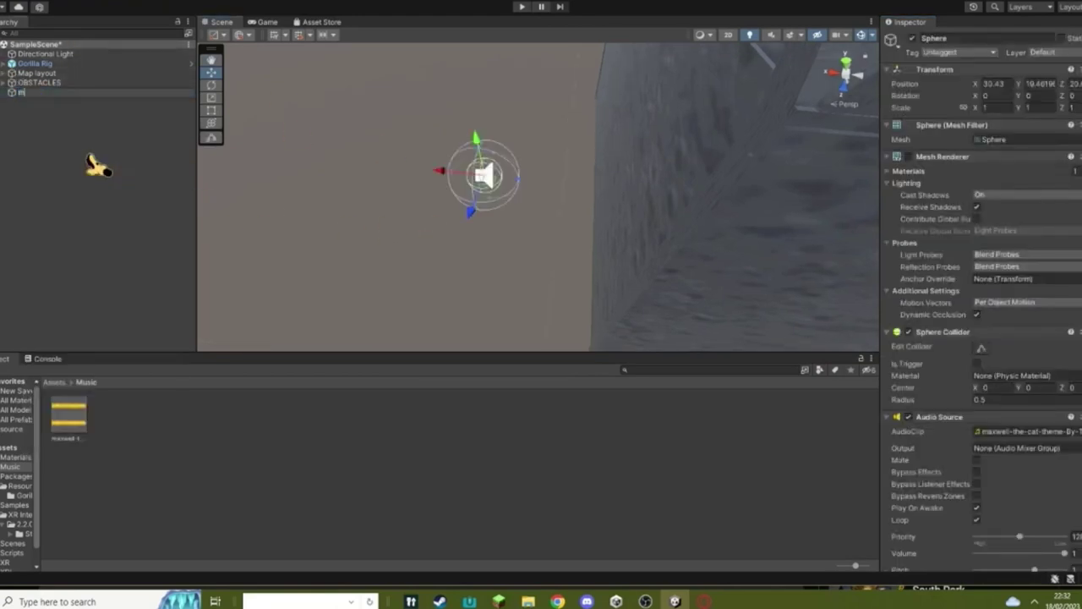
Rename the sphere to 'Speaker', survey the grass map, and go back to the Assets folder
{"action": "type", "text": "Speaker"}
{"action": "key", "text": "Return"}
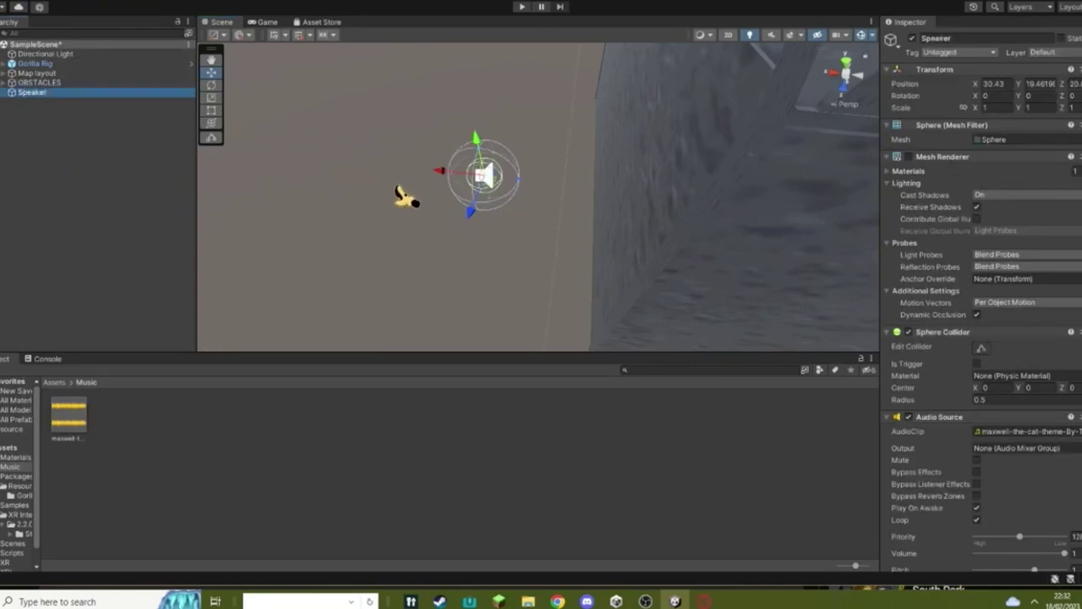
{"action": "left_click", "coordinate": [406, 196]}
{"action": "right_click_drag", "start_coordinate": [406, 196], "coordinate": [359, 331]}
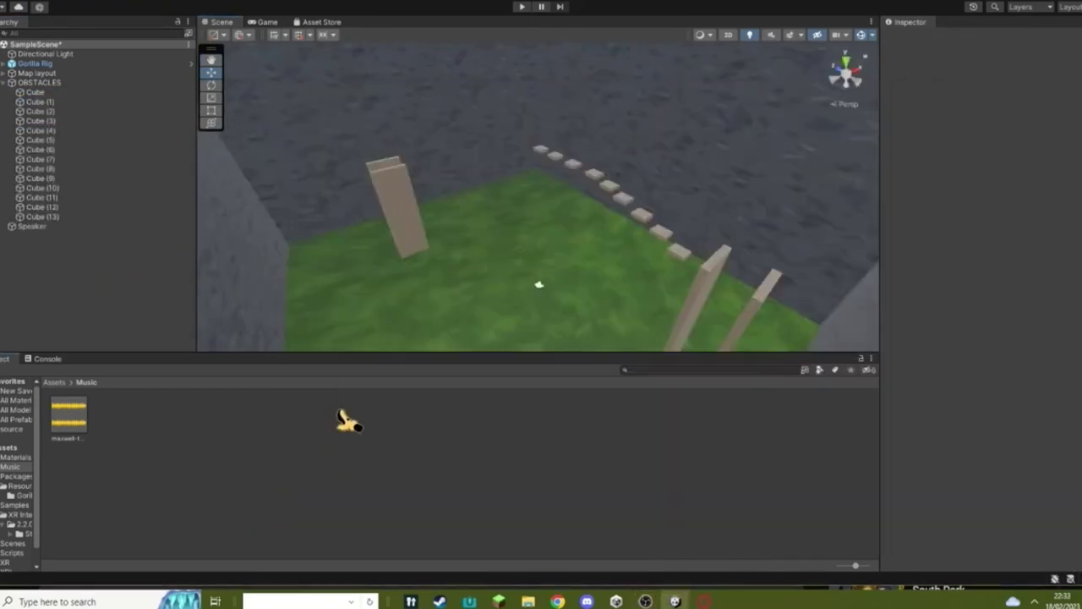
{"action": "right_click_drag", "start_coordinate": [541, 284], "coordinate": [1033, 164]}
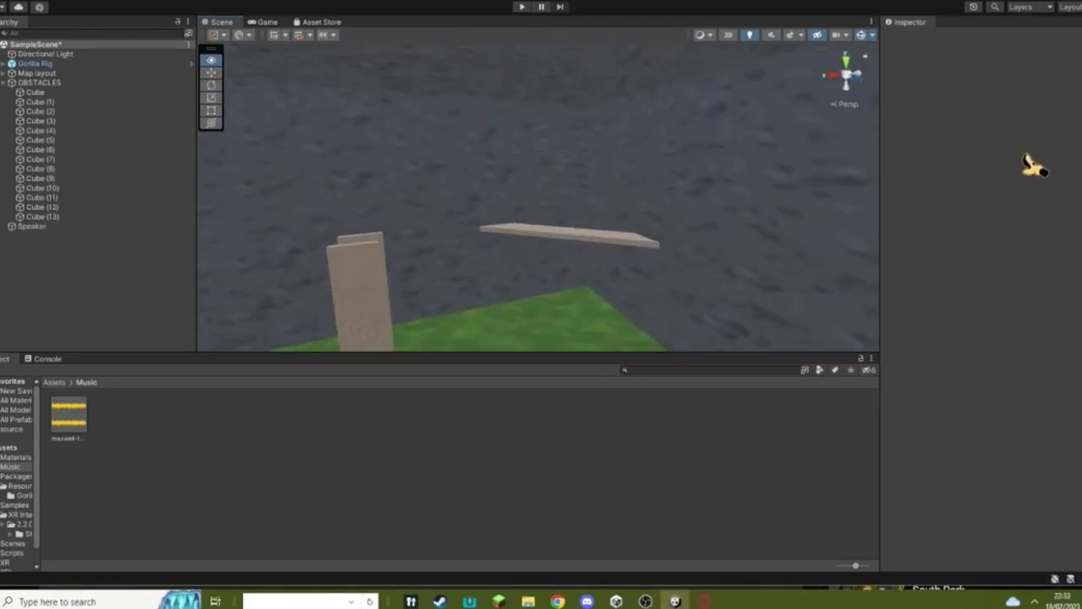
{"action": "left_click", "coordinate": [55, 382]}
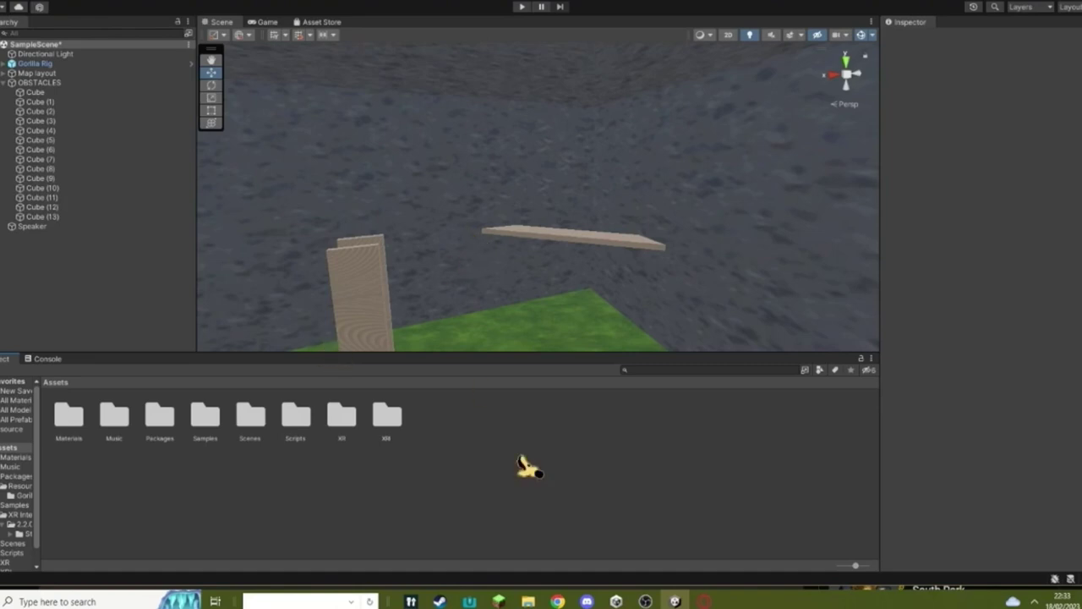
{"action": "mouse_move", "coordinate": [577, 602]}
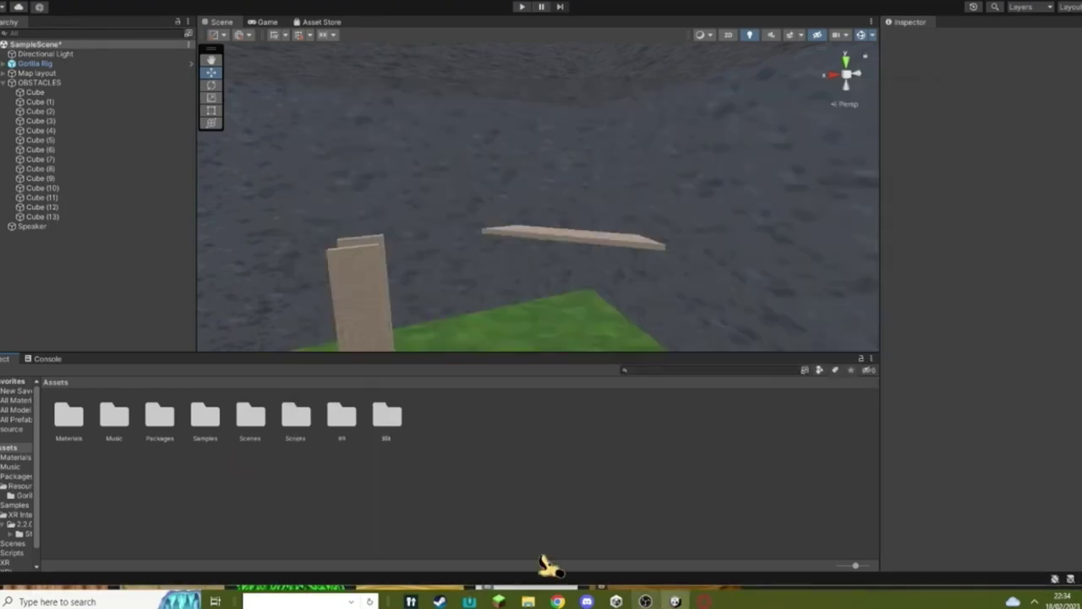
Import the bark texture image into the Materials folder
{"action": "double_click", "coordinate": [76, 435]}
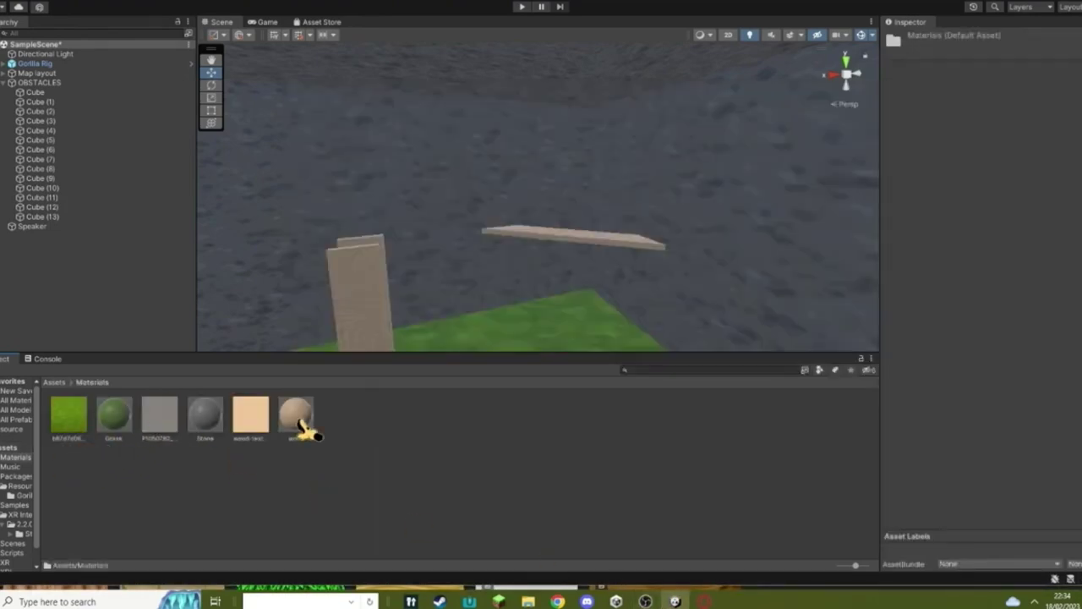
{"action": "right_click", "coordinate": [341, 415]}
{"action": "left_click", "coordinate": [378, 208]}
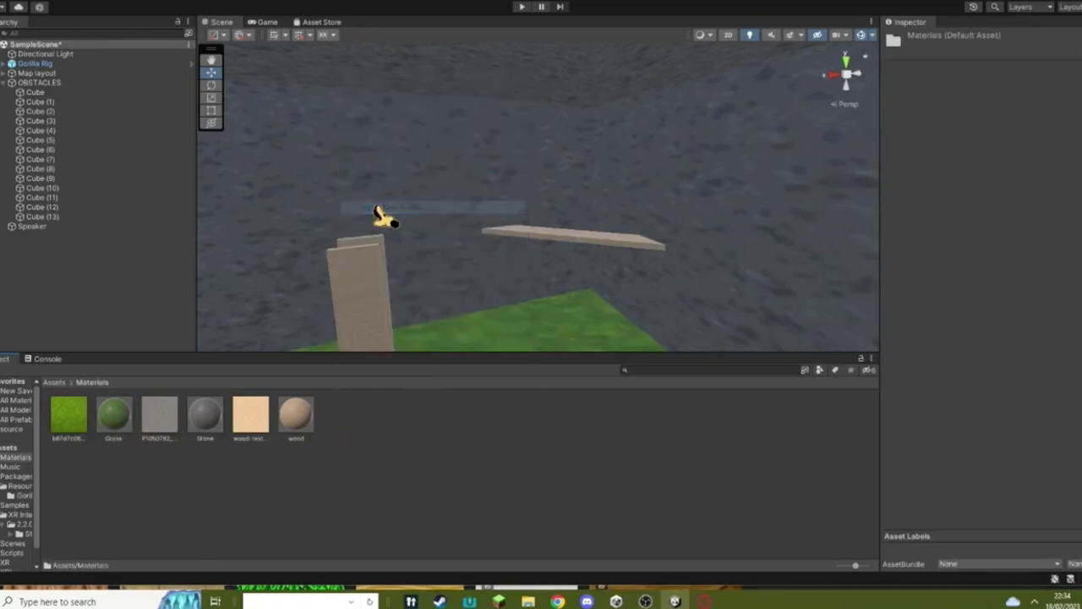
{"action": "left_click", "coordinate": [116, 127]}
{"action": "left_click", "coordinate": [442, 302]}
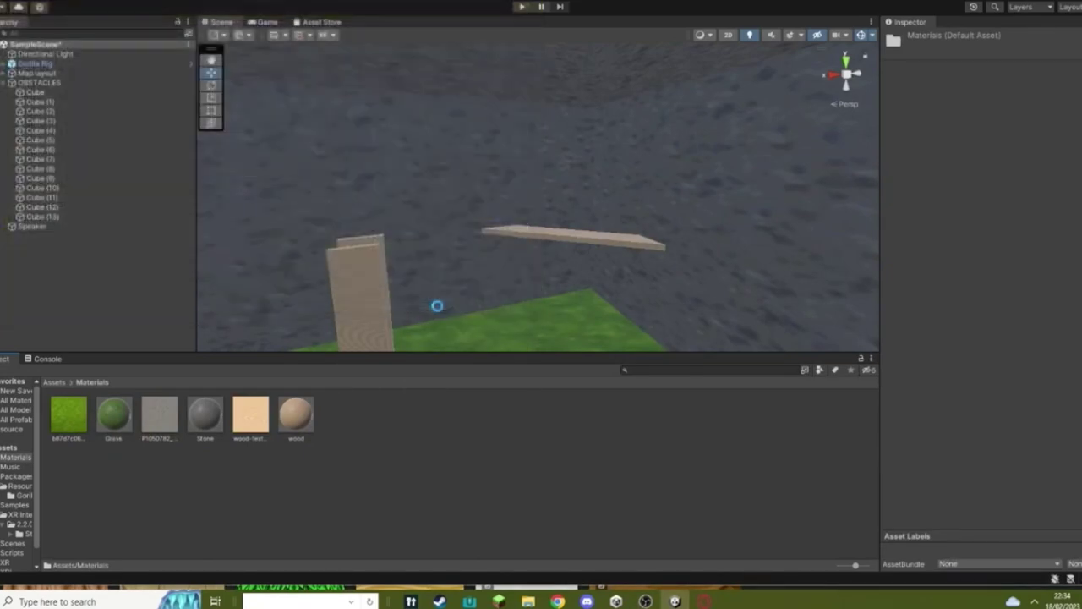
Create a material named Oak and set the bark texture as its Albedo
{"action": "right_click", "coordinate": [406, 414]}
{"action": "mouse_move", "coordinate": [430, 90]}
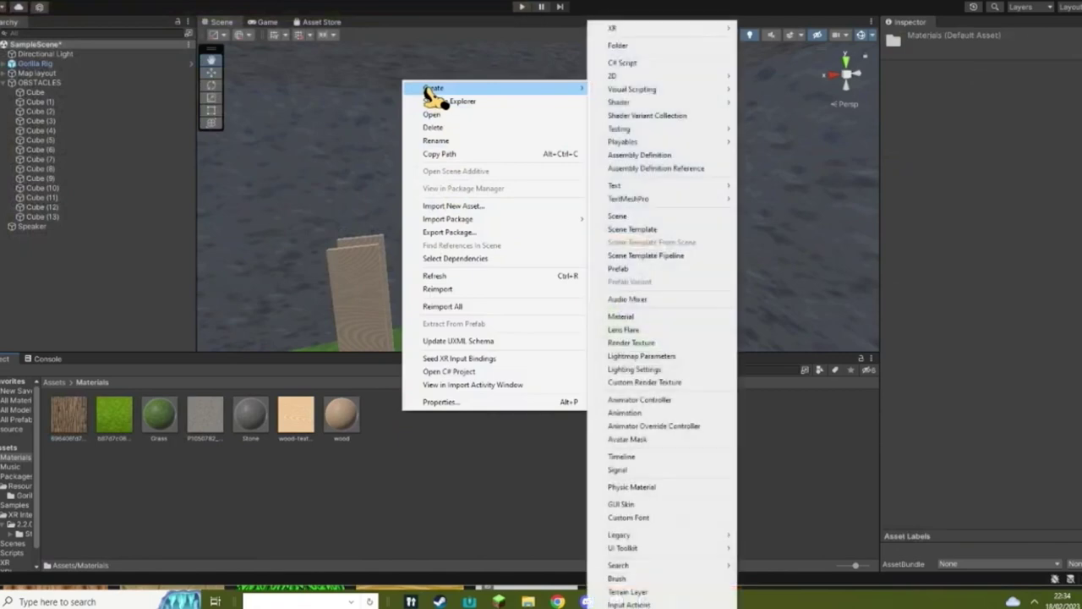
{"action": "left_click", "coordinate": [626, 316]}
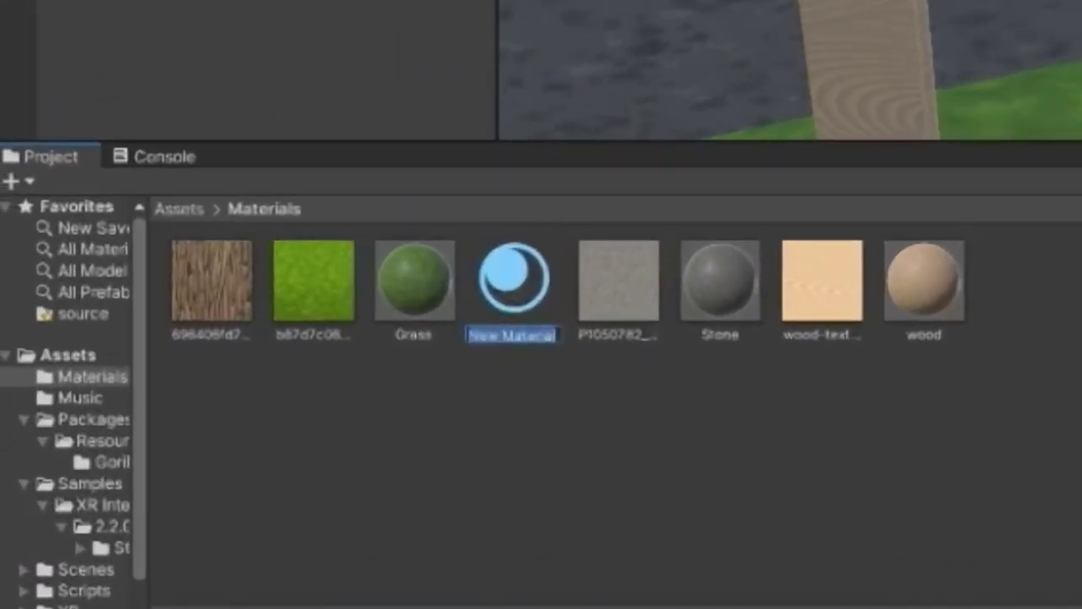
{"action": "key", "text": "BackSpace"}
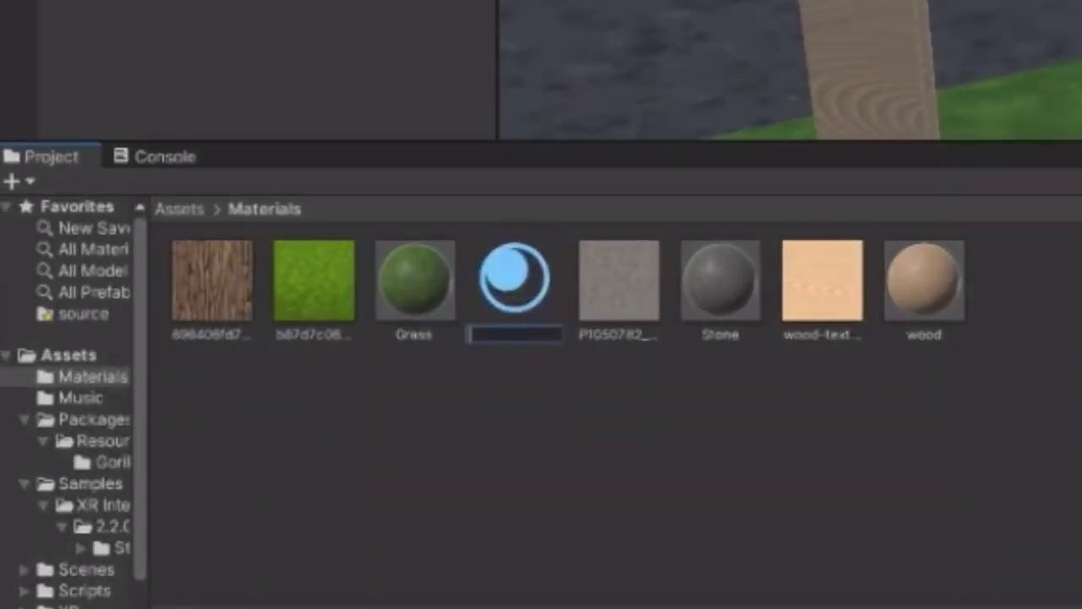
{"action": "type", "text": "Oak"}
{"action": "key", "text": "Return"}
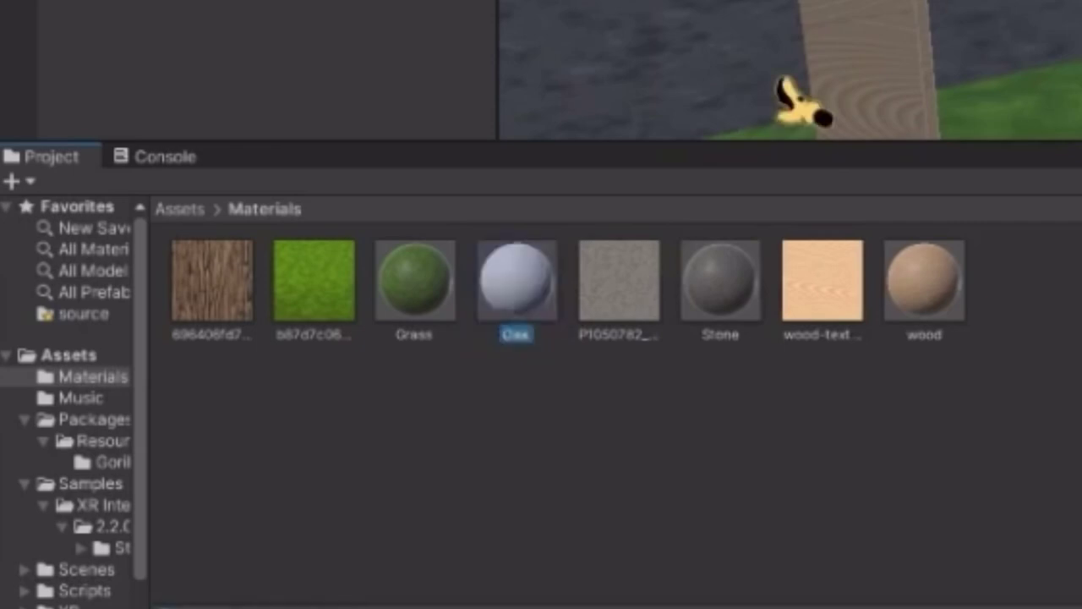
{"action": "left_click", "coordinate": [212, 315]}
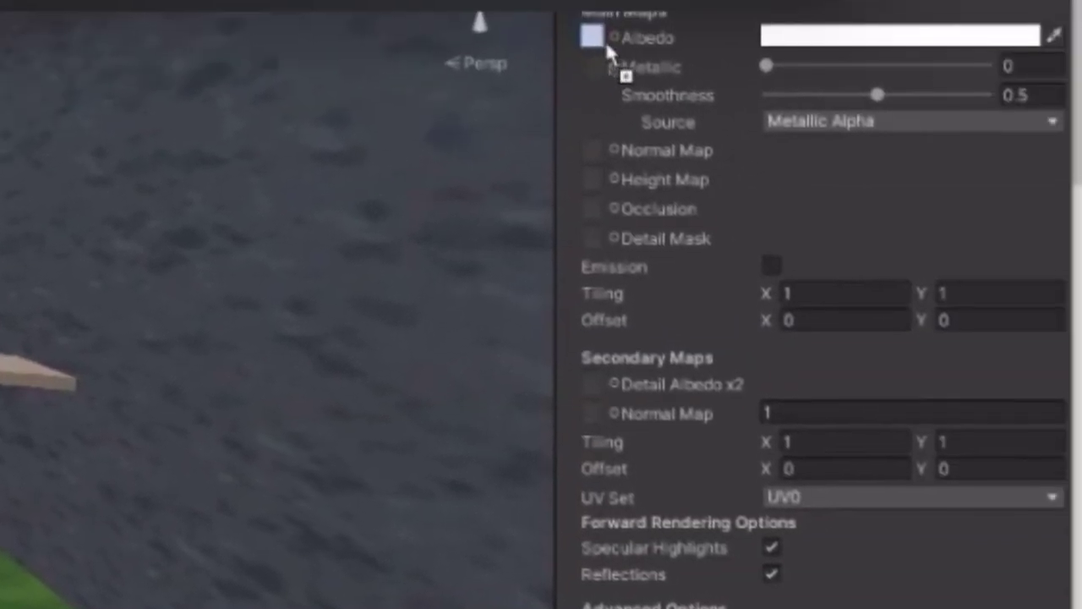
{"action": "left_click_drag", "start_coordinate": [605, 46], "coordinate": [597, 127]}
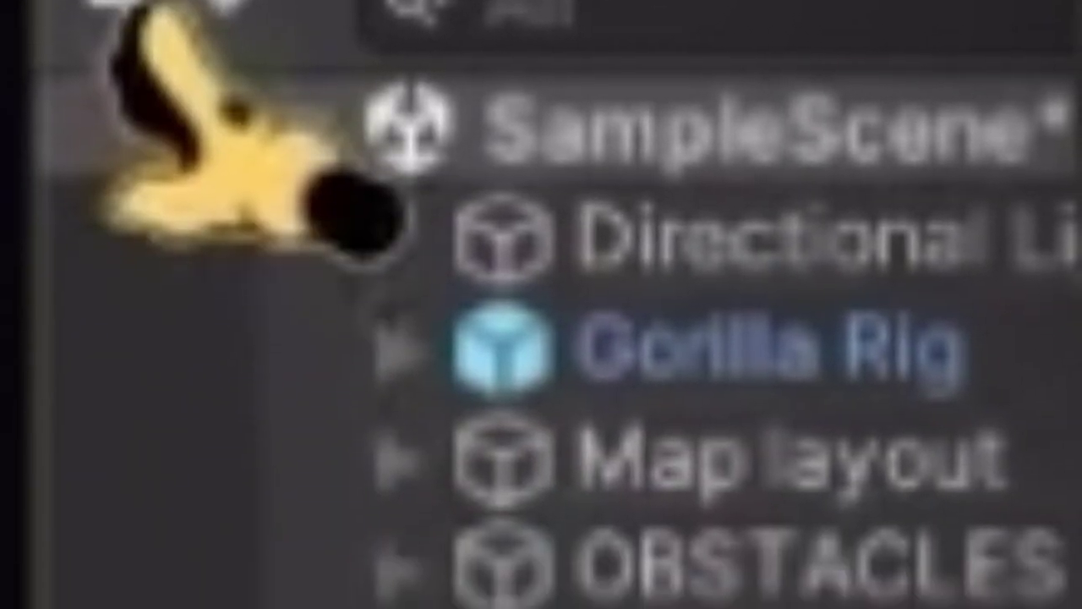
Add a new Tree object to the scene and expand its Tree settings
{"action": "left_click", "coordinate": [142, 239]}
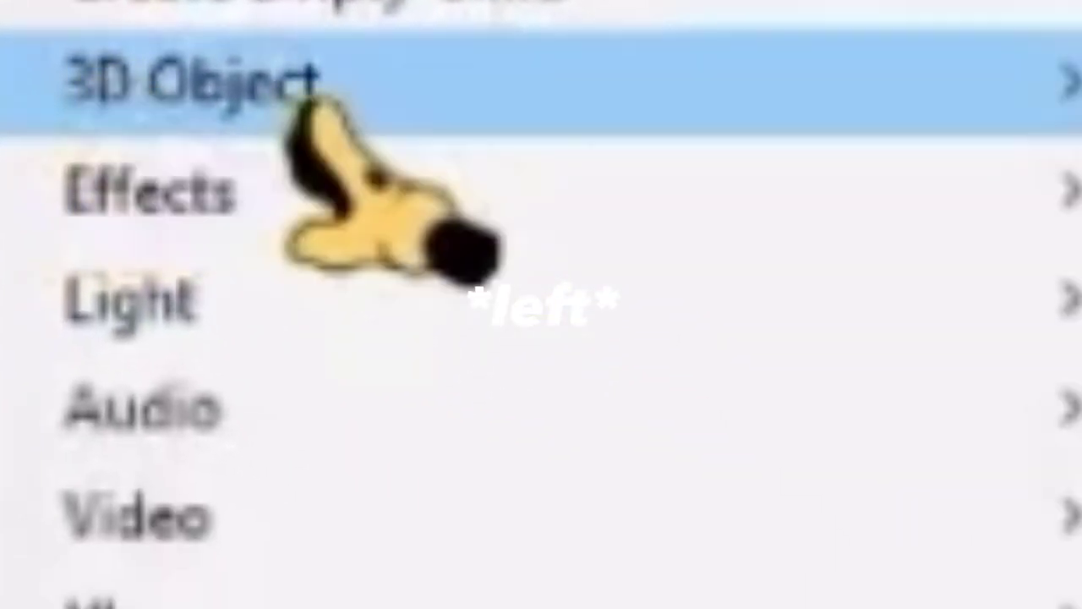
{"action": "mouse_move", "coordinate": [321, 221]}
{"action": "left_click", "coordinate": [550, 558]}
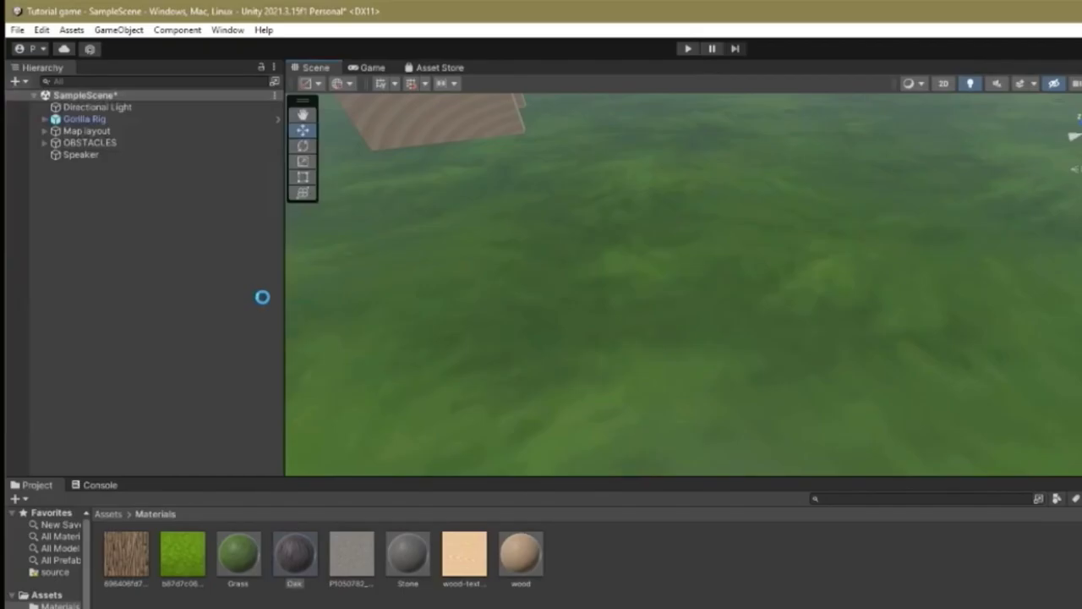
{"action": "right_click_drag", "start_coordinate": [616, 327], "coordinate": [652, 213]}
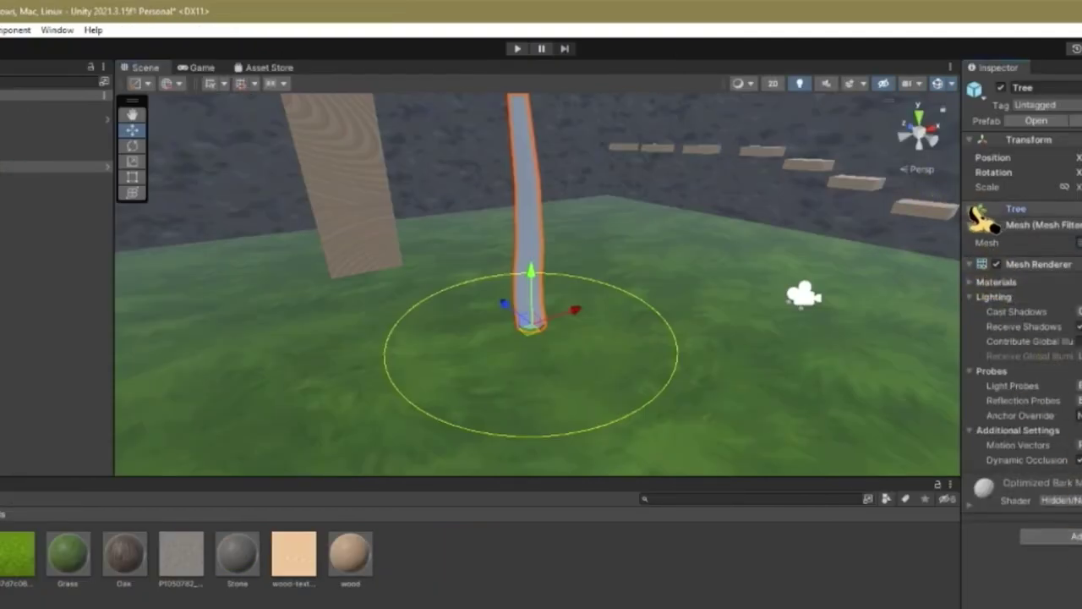
{"action": "left_click", "coordinate": [1015, 209]}
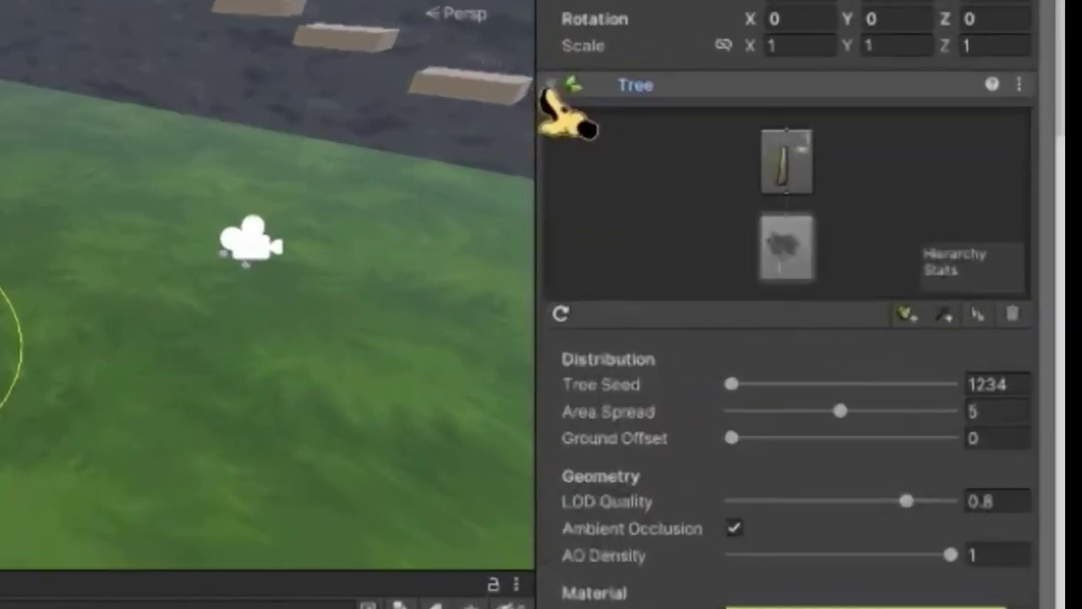
{"action": "scroll", "coordinate": [1023, 422], "scroll_direction": "down", "scroll_amount": 5}
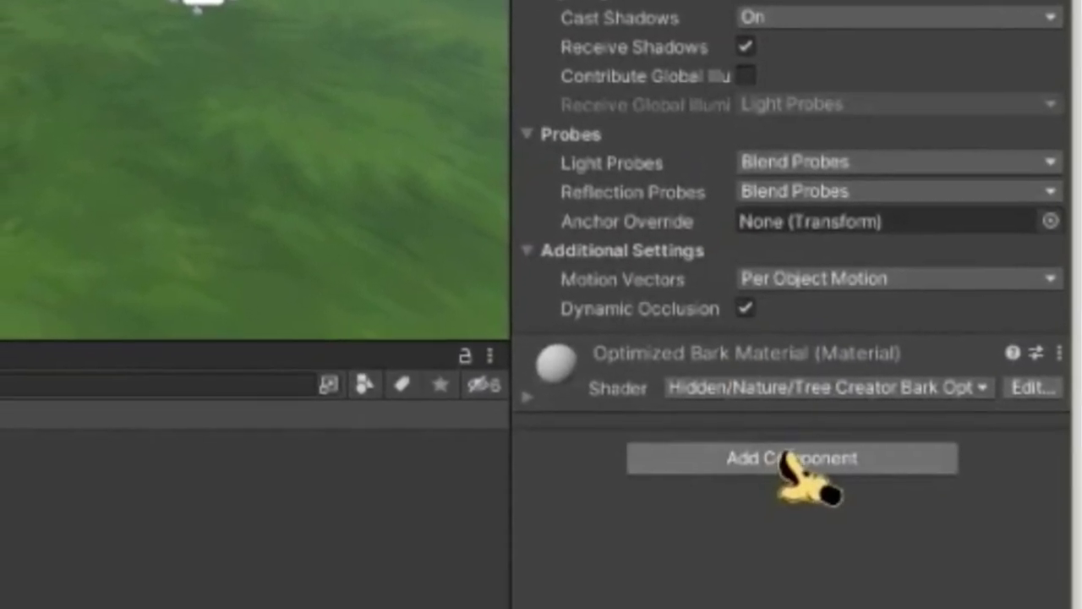
Add a Mesh Collider component to the tree
{"action": "left_click", "coordinate": [766, 581]}
{"action": "key", "text": "BackSpace"}
{"action": "type", "text": "mesh"}
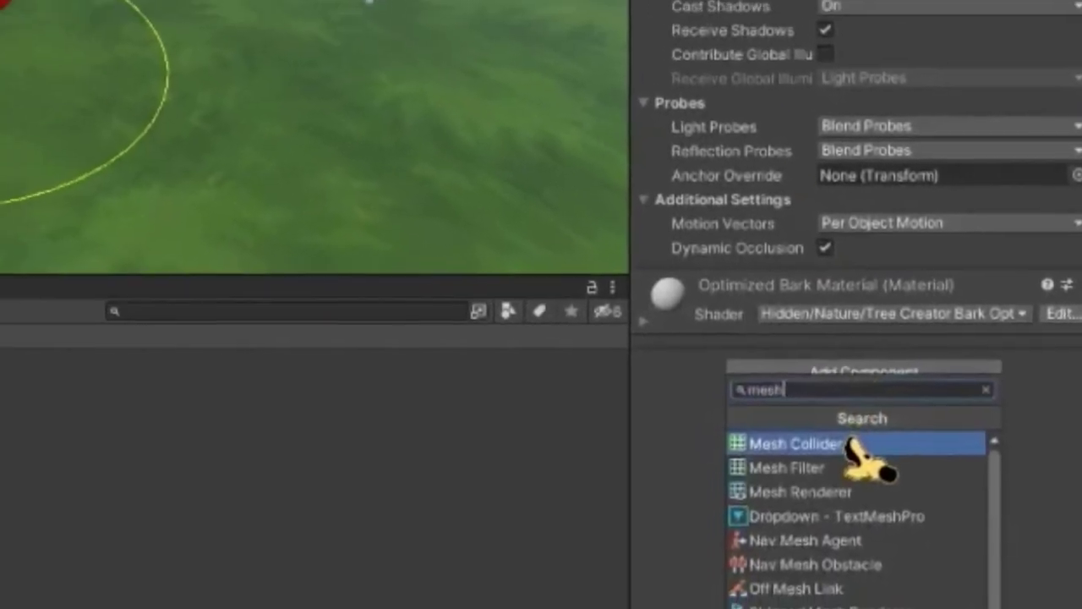
{"action": "left_click", "coordinate": [849, 443]}
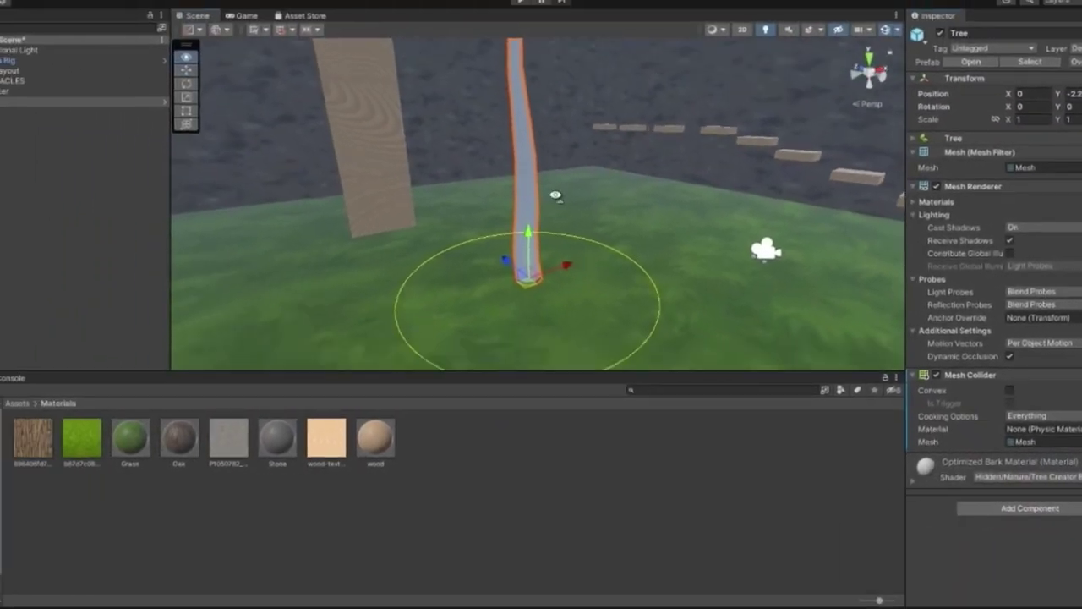
Apply the Oak material to the tree in the Scene view
{"action": "right_click_drag", "start_coordinate": [504, 173], "coordinate": [504, 173]}
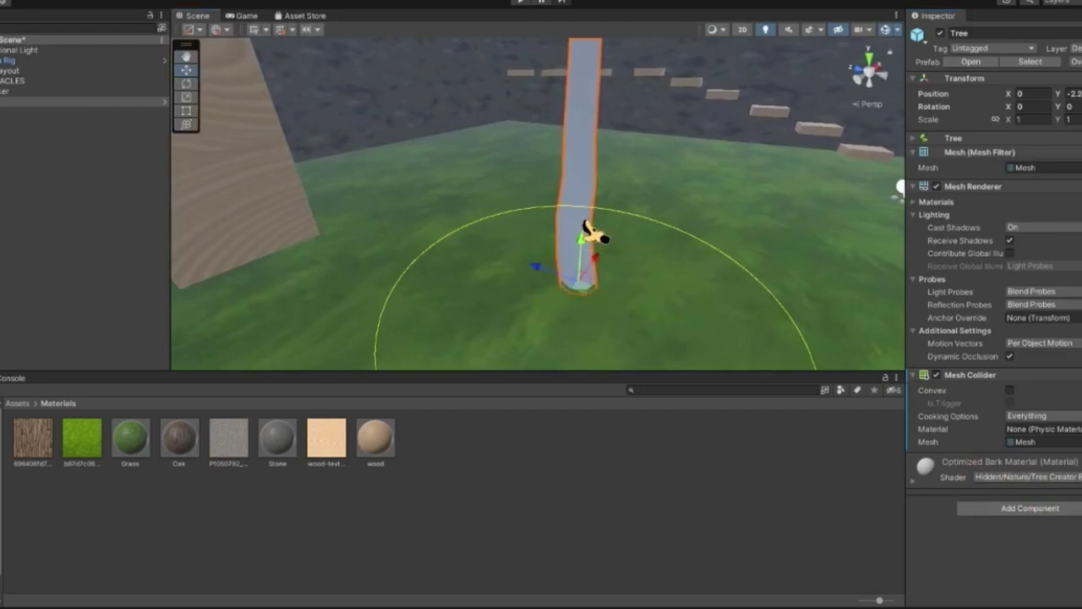
{"action": "right_click_drag", "start_coordinate": [587, 237], "coordinate": [588, 236]}
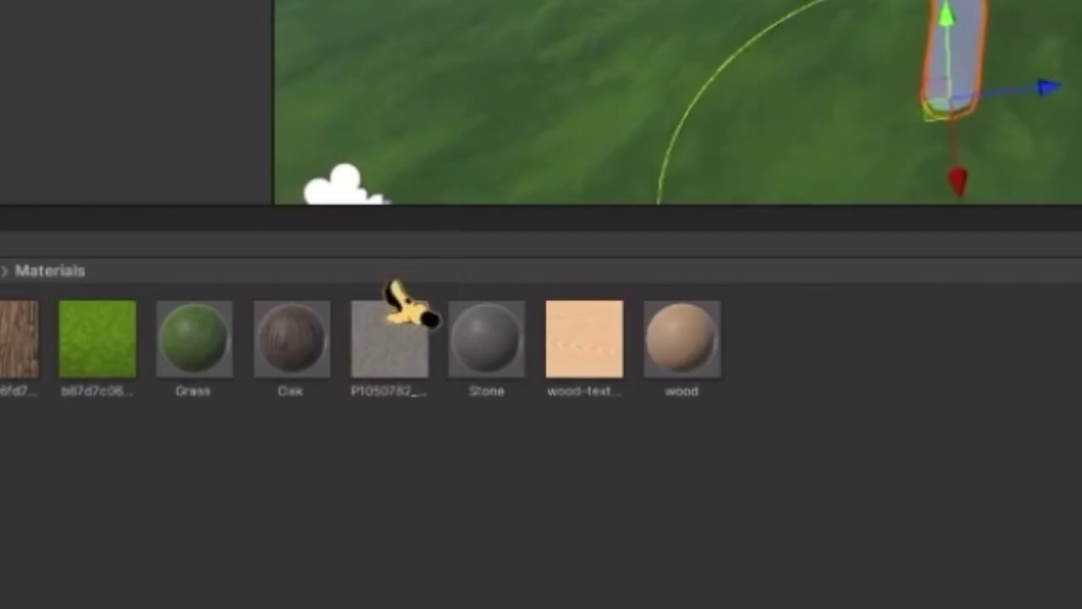
{"action": "left_click_drag", "start_coordinate": [287, 360], "coordinate": [939, 76]}
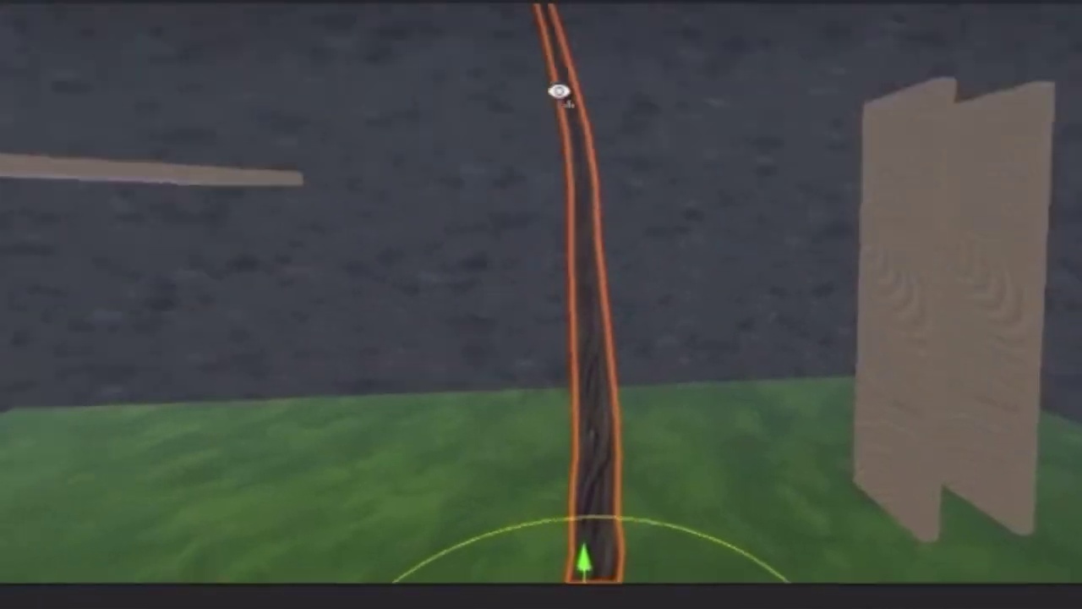
{"action": "right_click_drag", "start_coordinate": [558, 91], "coordinate": [108, 103]}
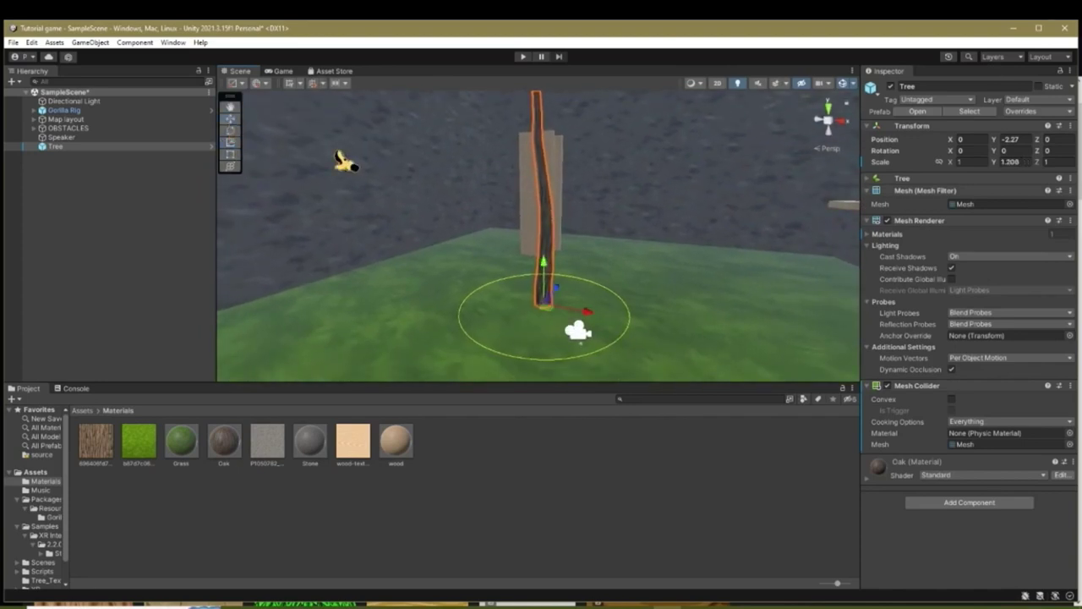
Duplicate the tree and apply the Oak material to the plank
{"action": "key", "text": "ctrl+d"}
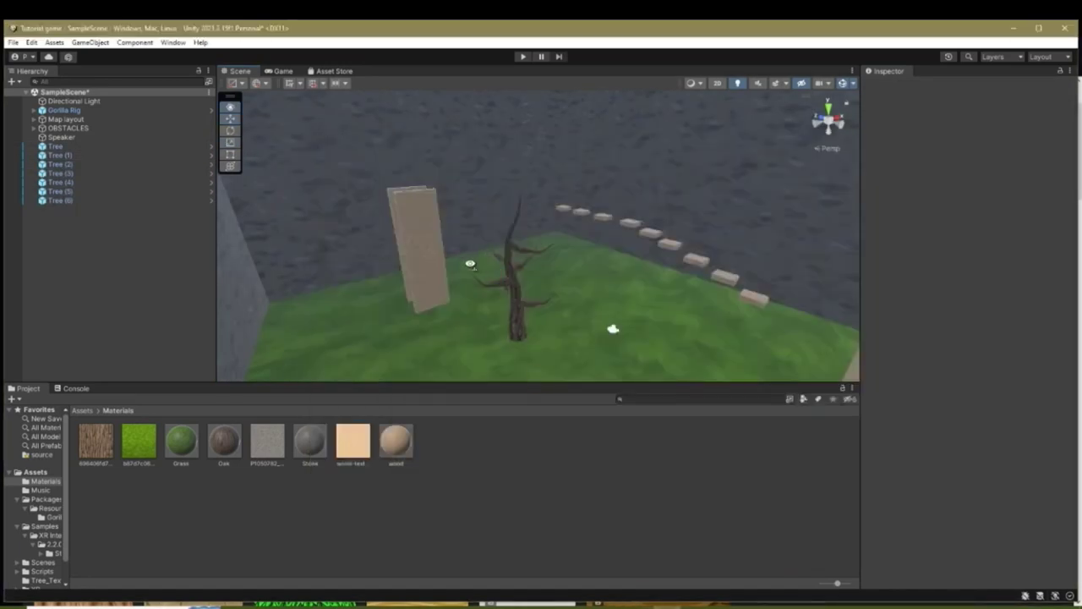
{"action": "right_click_drag", "start_coordinate": [447, 285], "coordinate": [389, 228]}
{"action": "left_click_drag", "start_coordinate": [228, 439], "coordinate": [566, 193]}
{"action": "scroll", "coordinate": [533, 241], "scroll_direction": "up", "scroll_amount": 5}
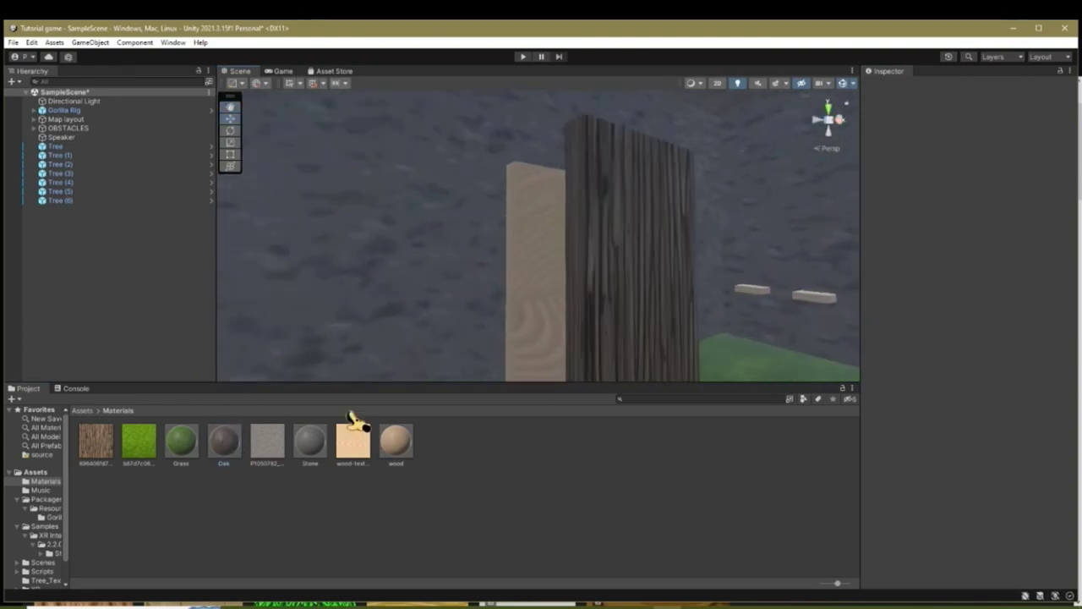
{"action": "left_click_drag", "start_coordinate": [224, 448], "coordinate": [521, 294]}
{"action": "right_click_drag", "start_coordinate": [521, 294], "coordinate": [627, 339]}
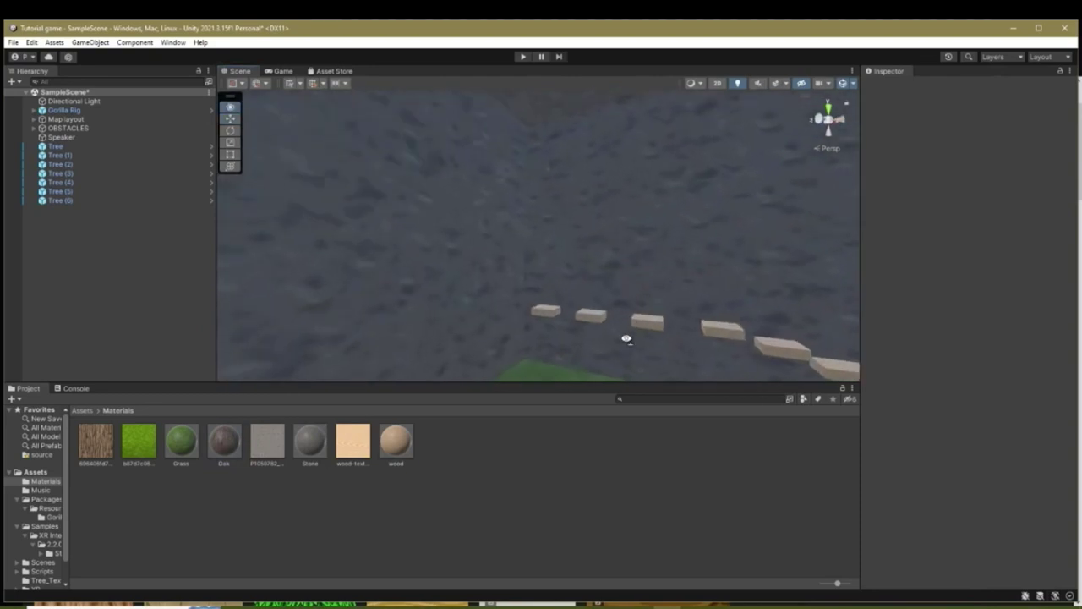
{"action": "mouse_move", "coordinate": [554, 271]}
{"action": "right_mouse_down"}
{"action": "mouse_move", "coordinate": [544, 290]}
{"action": "mouse_move", "coordinate": [423, 314]}
{"action": "mouse_move", "coordinate": [933, 292]}
{"action": "mouse_move", "coordinate": [850, 330]}
{"action": "mouse_move", "coordinate": [715, 210]}
{"action": "mouse_move", "coordinate": [719, 244]}
{"action": "mouse_move", "coordinate": [655, 283]}
{"action": "mouse_move", "coordinate": [549, 287]}
{"action": "right_mouse_up"}
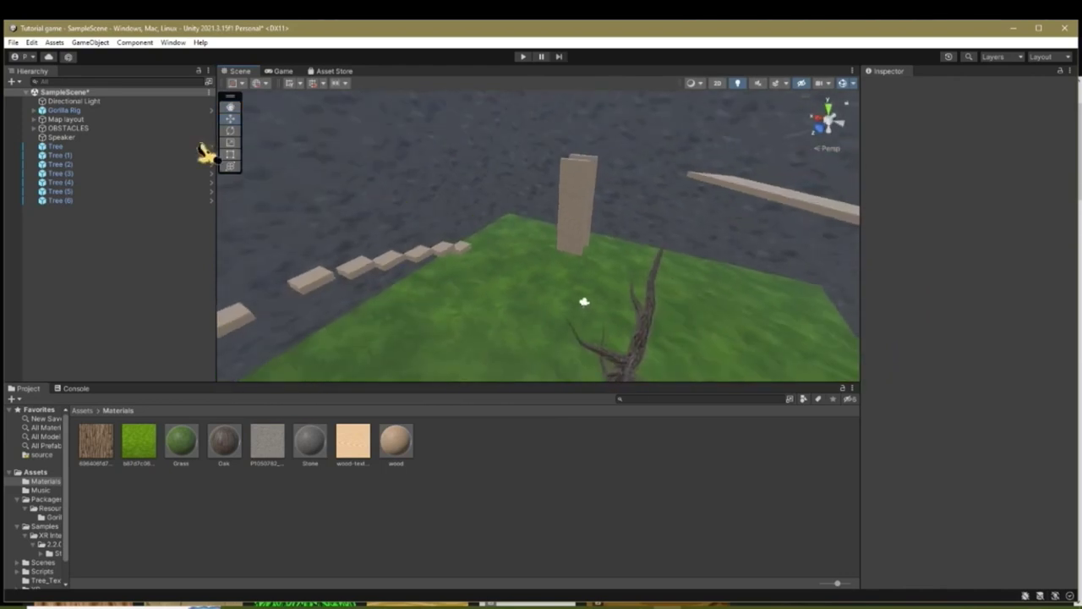
Give all 14 obstacle cubes in OBSTACLES, Cube through Cube (13), the Oak material
{"action": "left_click", "coordinate": [34, 128]}
{"action": "left_click", "coordinate": [59, 137]}
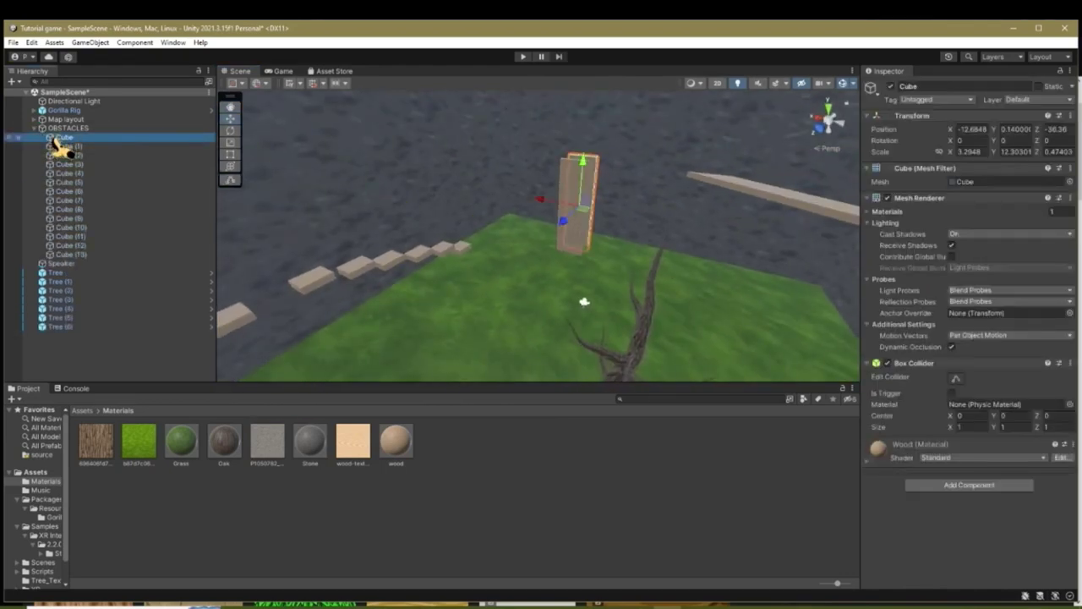
{"action": "left_click", "coordinate": [69, 254], "text": "shift"}
{"action": "left_click_drag", "start_coordinate": [225, 440], "coordinate": [945, 490]}
{"action": "right_click_drag", "start_coordinate": [561, 181], "coordinate": [609, 360]}
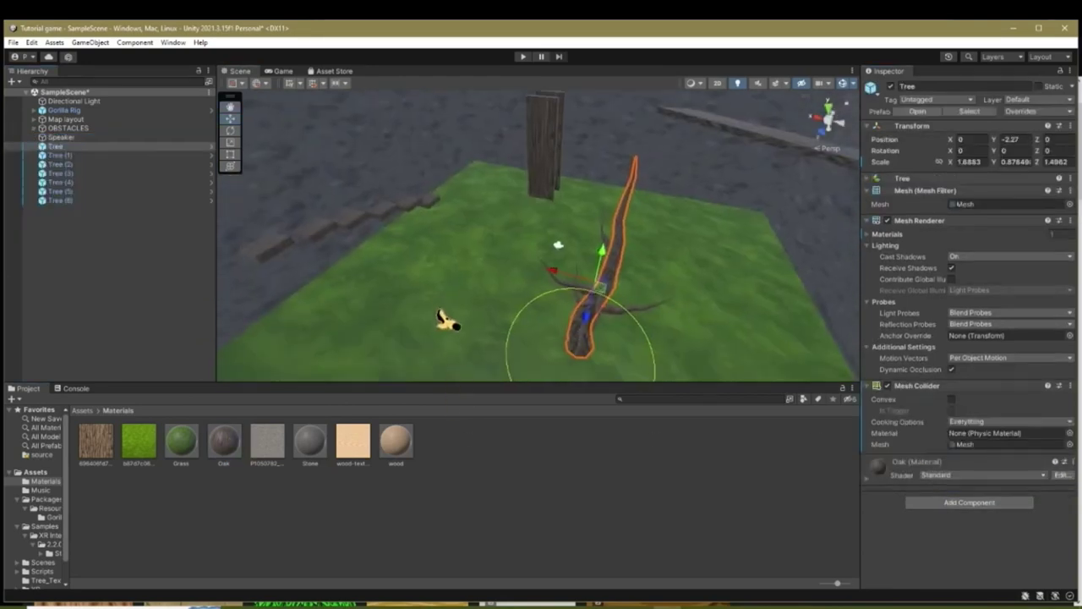
Group the seven trees under a new empty parent named 'Tree'
{"action": "left_click", "coordinate": [75, 200], "text": "shift"}
{"action": "right_click", "coordinate": [76, 182]}
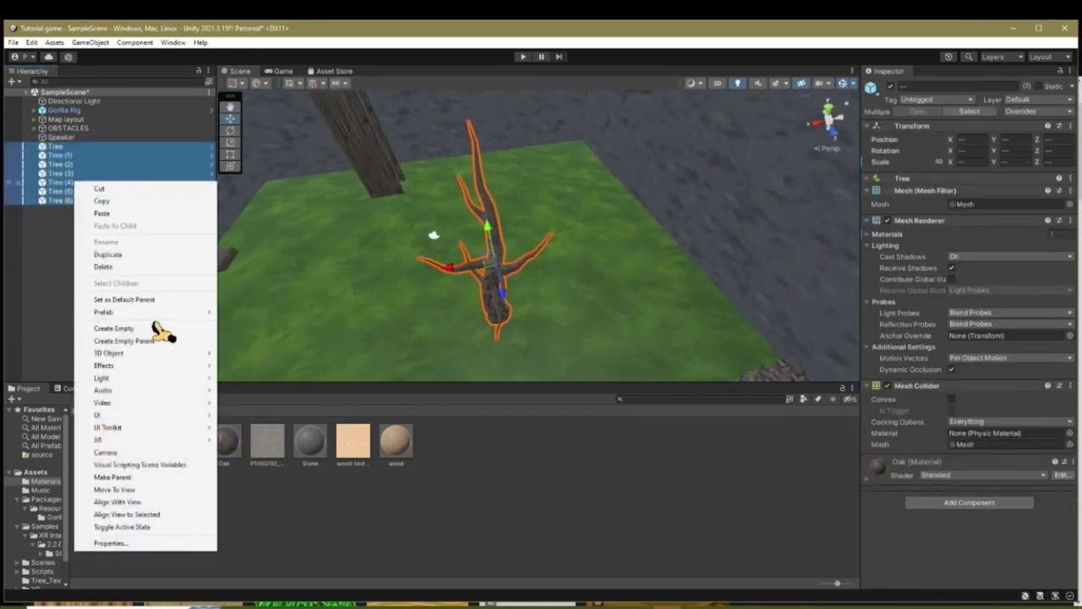
{"action": "left_click", "coordinate": [150, 332]}
{"action": "left_click", "coordinate": [33, 147]}
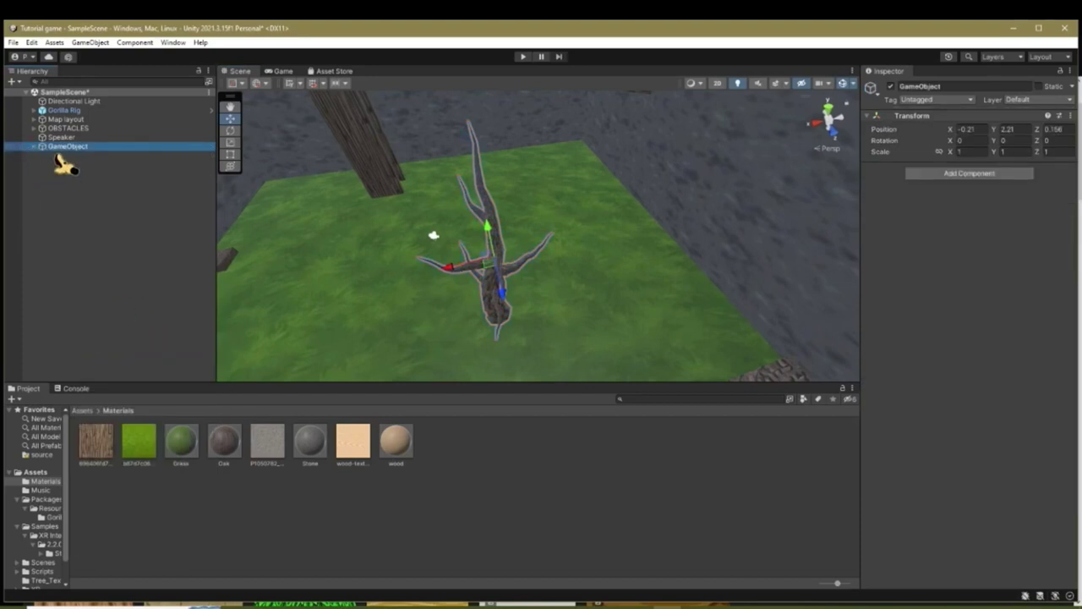
{"action": "right_click", "coordinate": [63, 147]}
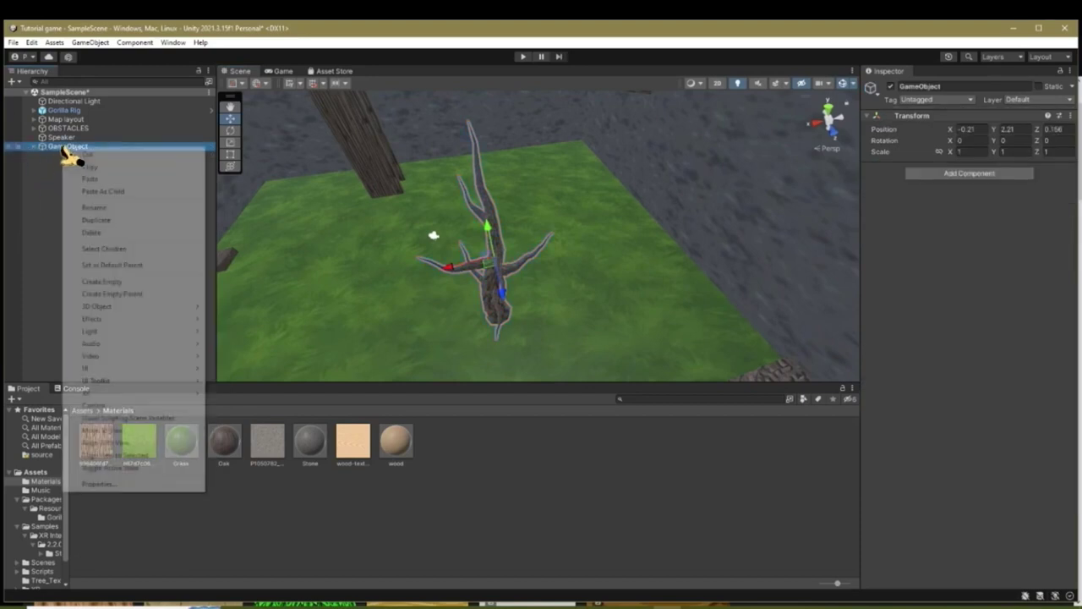
{"action": "left_click", "coordinate": [121, 208]}
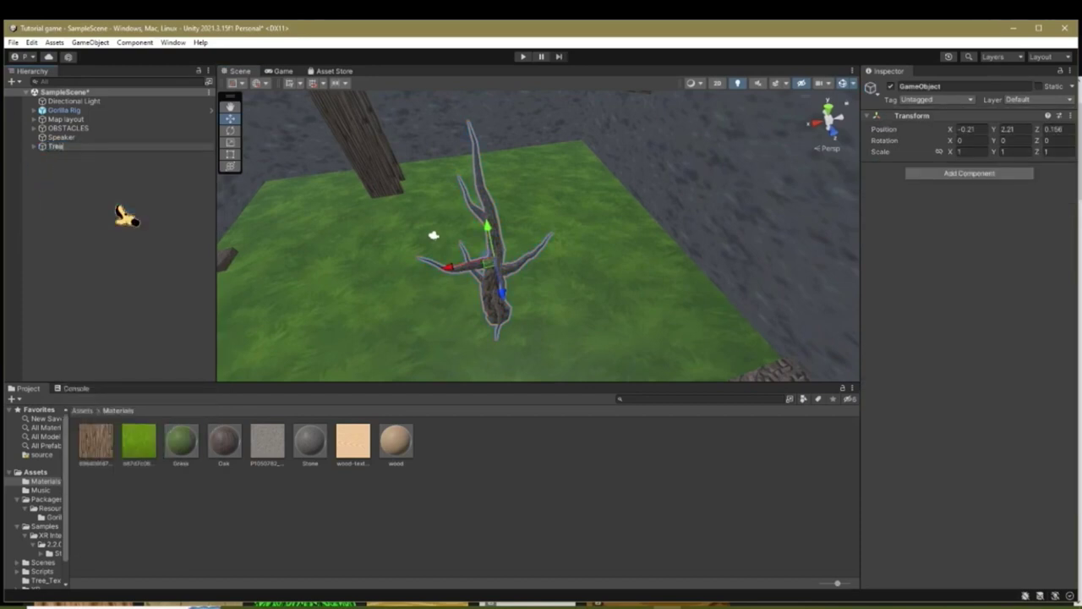
{"action": "type", "text": "Tree"}
{"action": "key", "text": "Return"}
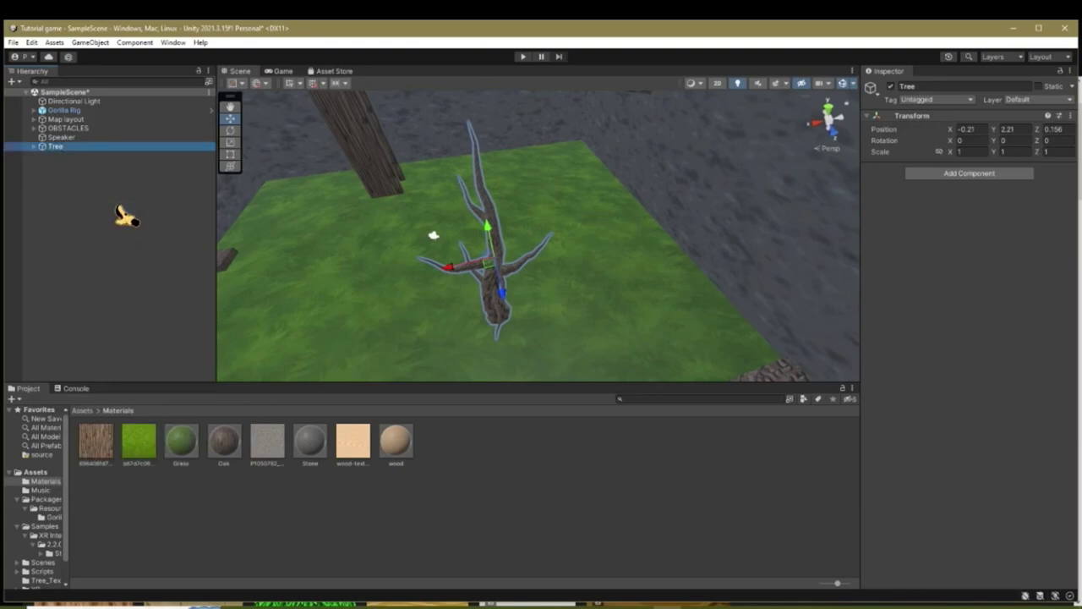
Duplicate the Tree group twice and place each copy at a new spot on the grass
{"action": "left_click", "coordinate": [35, 147]}
{"action": "left_click", "coordinate": [49, 163]}
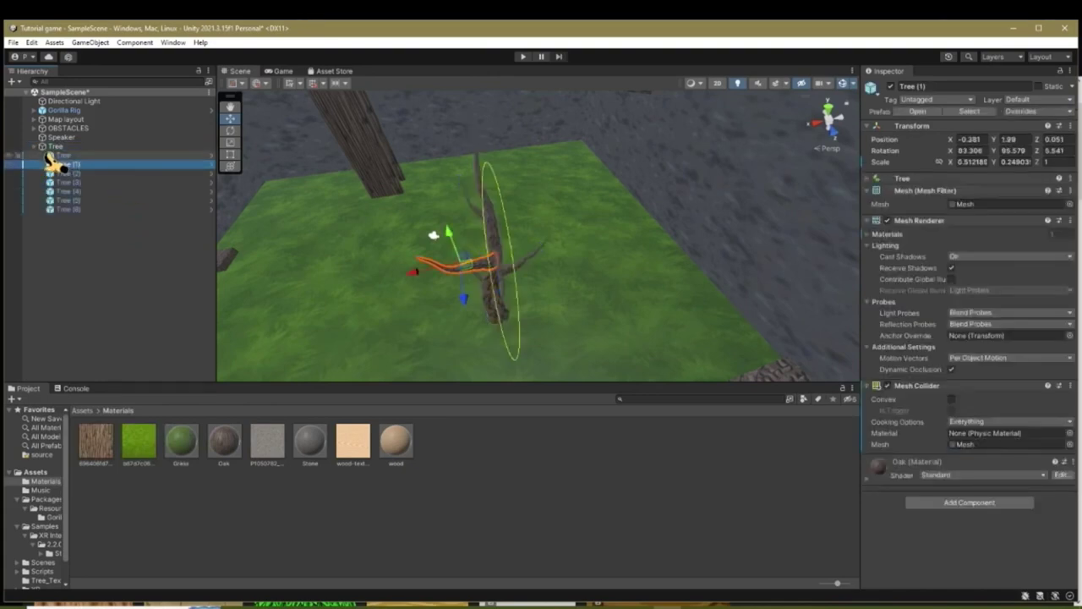
{"action": "left_click", "coordinate": [46, 148]}
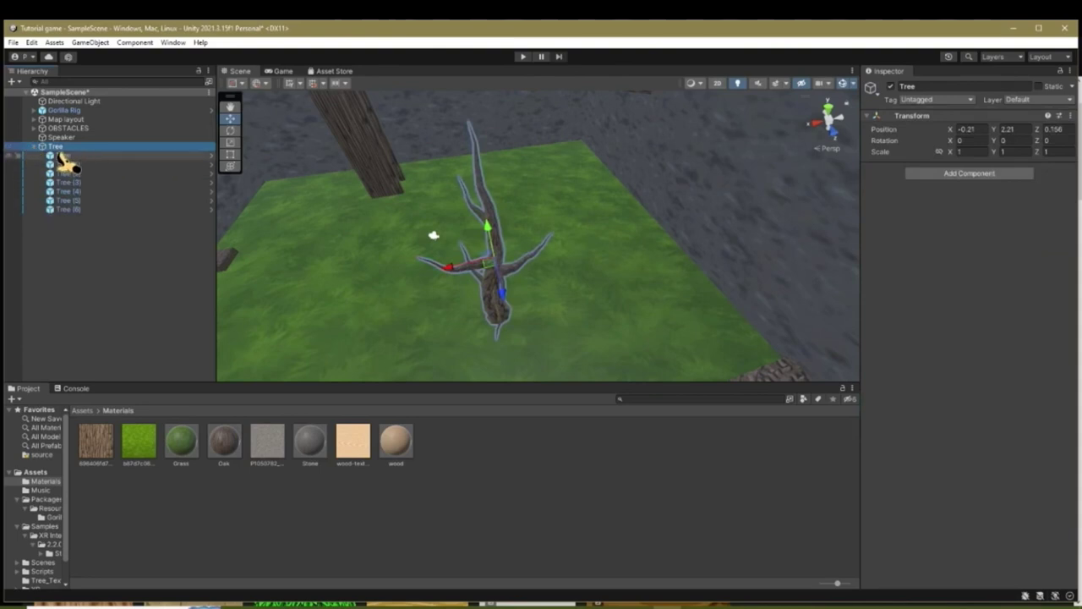
{"action": "left_click", "coordinate": [34, 147]}
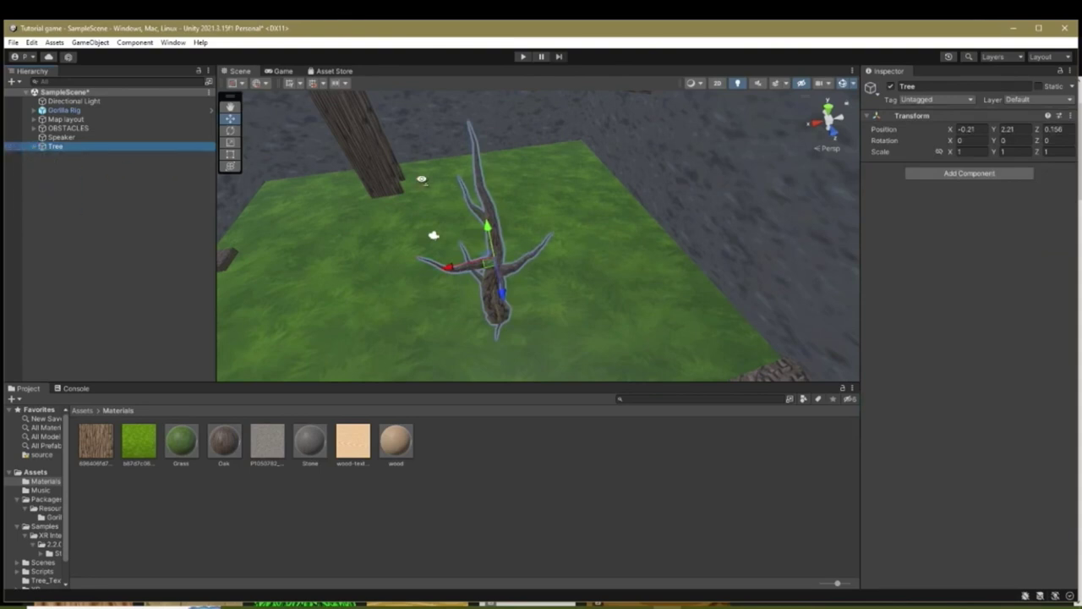
{"action": "mouse_move", "coordinate": [592, 236]}
{"action": "left_mouse_down", "text": "alt"}
{"action": "mouse_move", "coordinate": [609, 212]}
{"action": "mouse_move", "coordinate": [604, 254]}
{"action": "left_mouse_up", "text": "alt"}
{"action": "key", "text": "ctrl+d"}
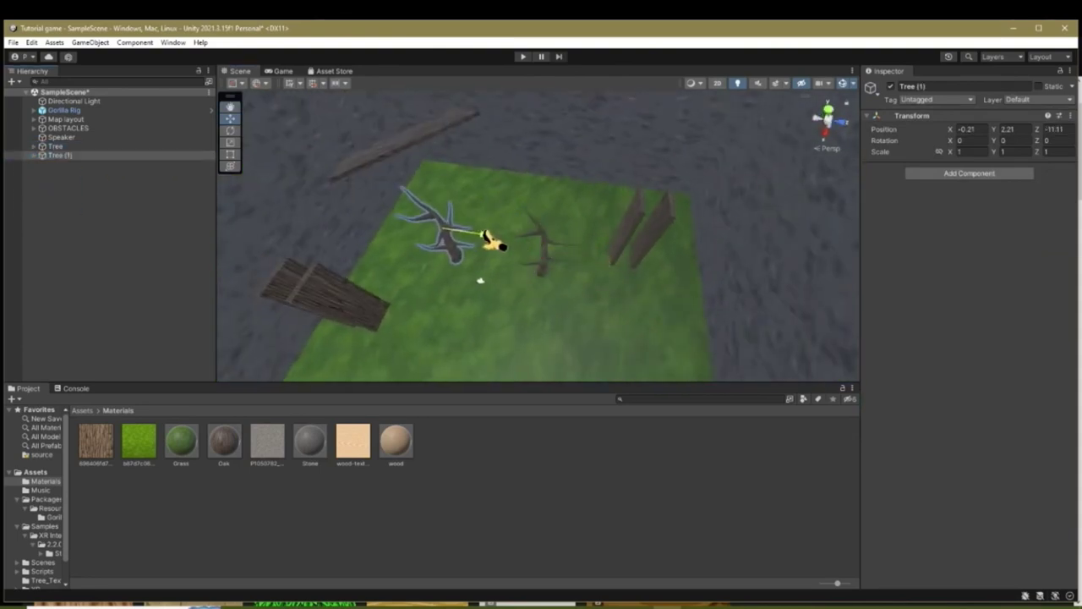
{"action": "left_click_drag", "start_coordinate": [478, 273], "coordinate": [632, 171], "text": "alt"}
{"action": "right_click_drag", "start_coordinate": [568, 153], "coordinate": [235, 245]}
{"action": "key", "text": "ctrl+d"}
{"action": "left_click_drag", "start_coordinate": [474, 177], "coordinate": [346, 241]}
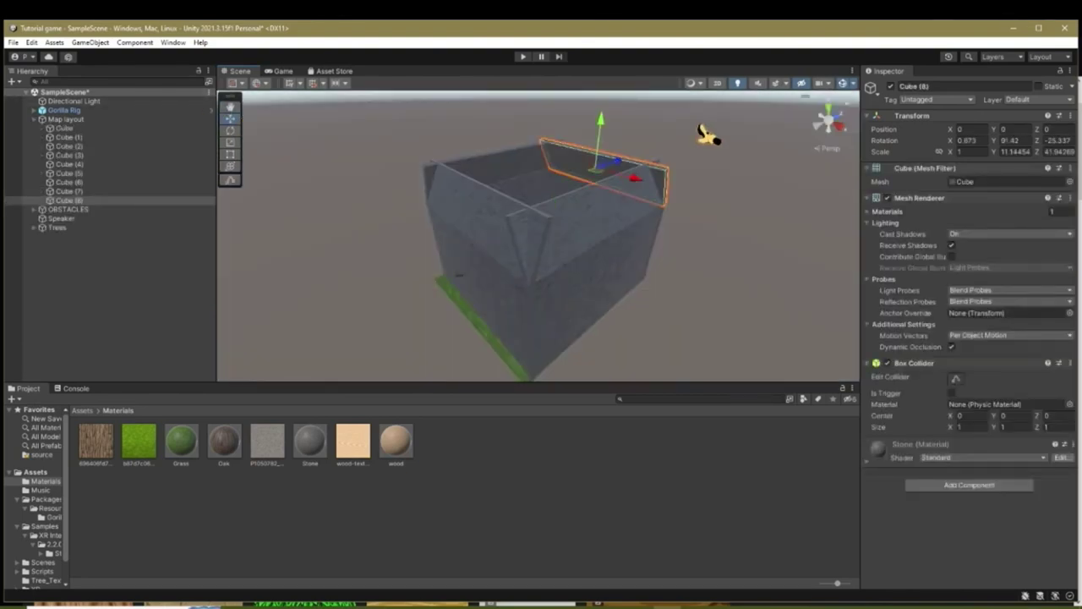
{"action": "right_click_drag", "start_coordinate": [668, 156], "coordinate": [541, 169]}
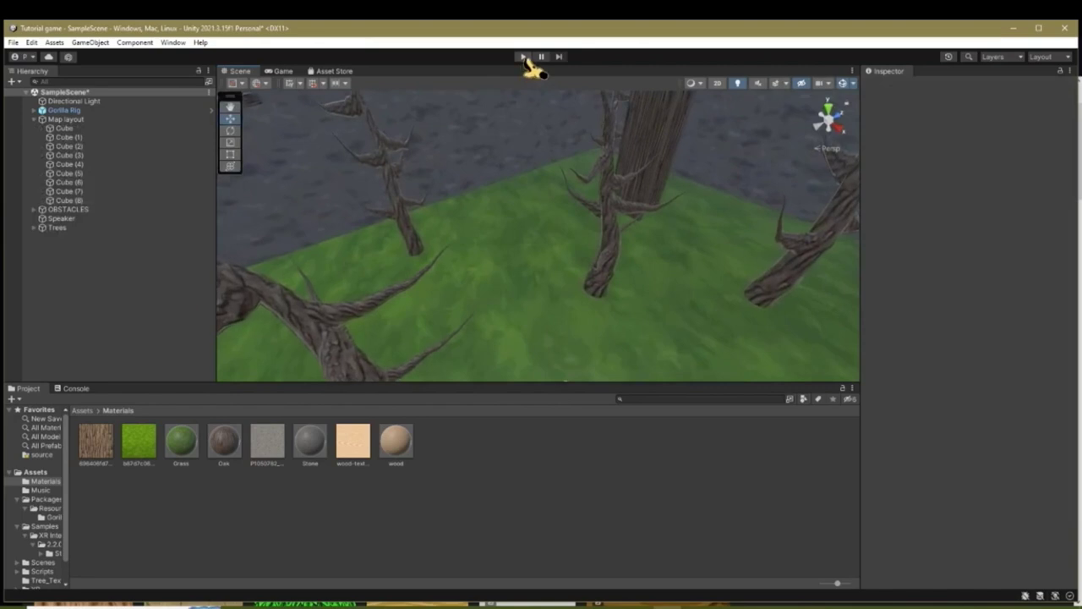
Enter Play mode, then view the running map from the Scene view near the player camera
{"action": "left_click", "coordinate": [523, 57]}
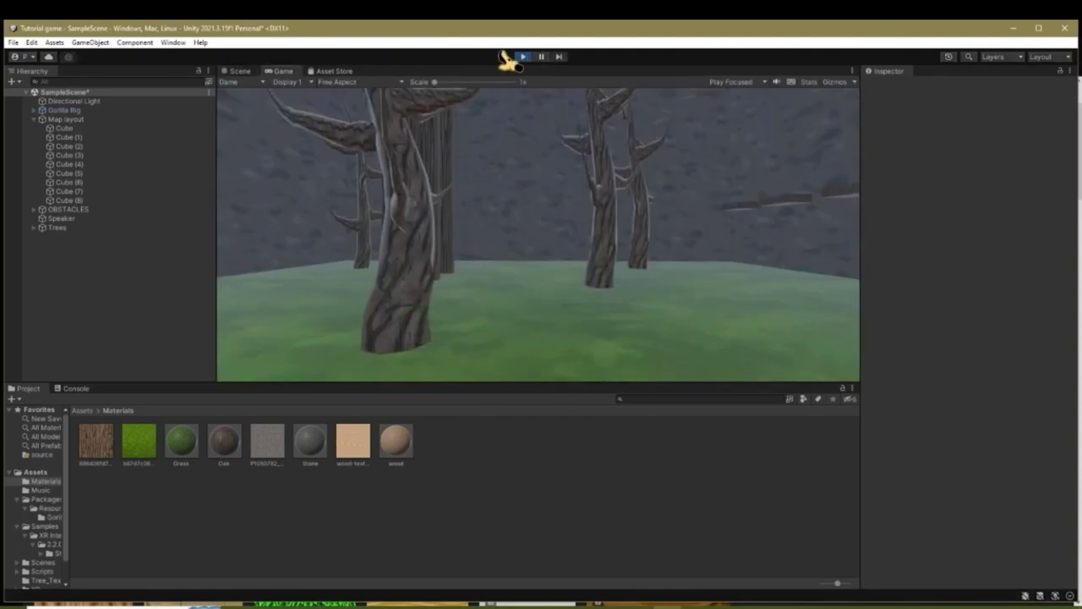
{"action": "left_click", "coordinate": [34, 120]}
{"action": "left_click", "coordinate": [241, 72]}
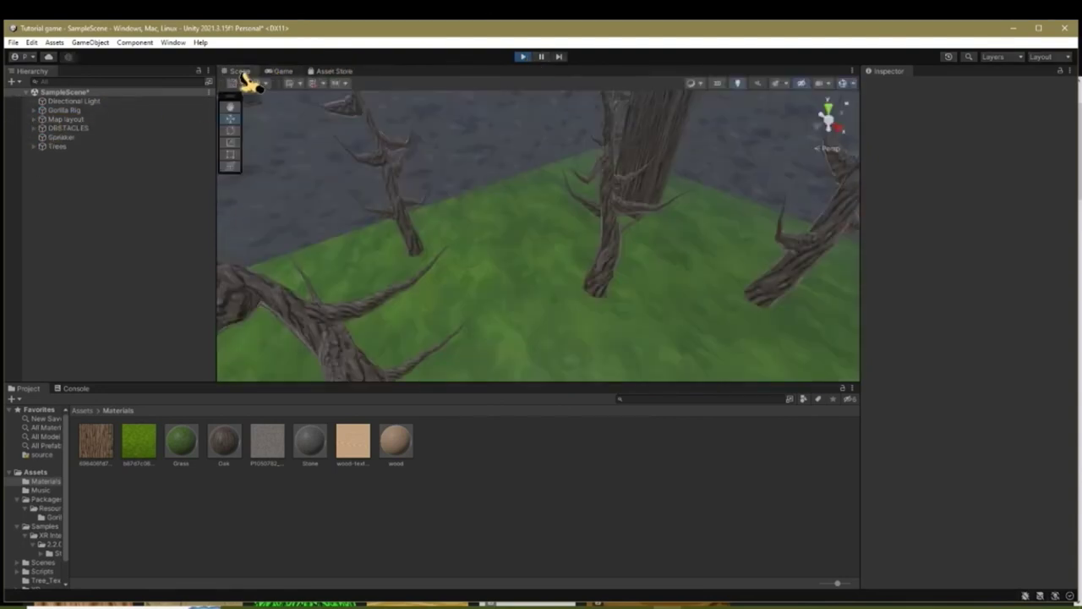
{"action": "right_click_drag", "start_coordinate": [617, 275], "coordinate": [712, 331]}
{"action": "right_click_drag", "start_coordinate": [635, 214], "coordinate": [574, 272]}
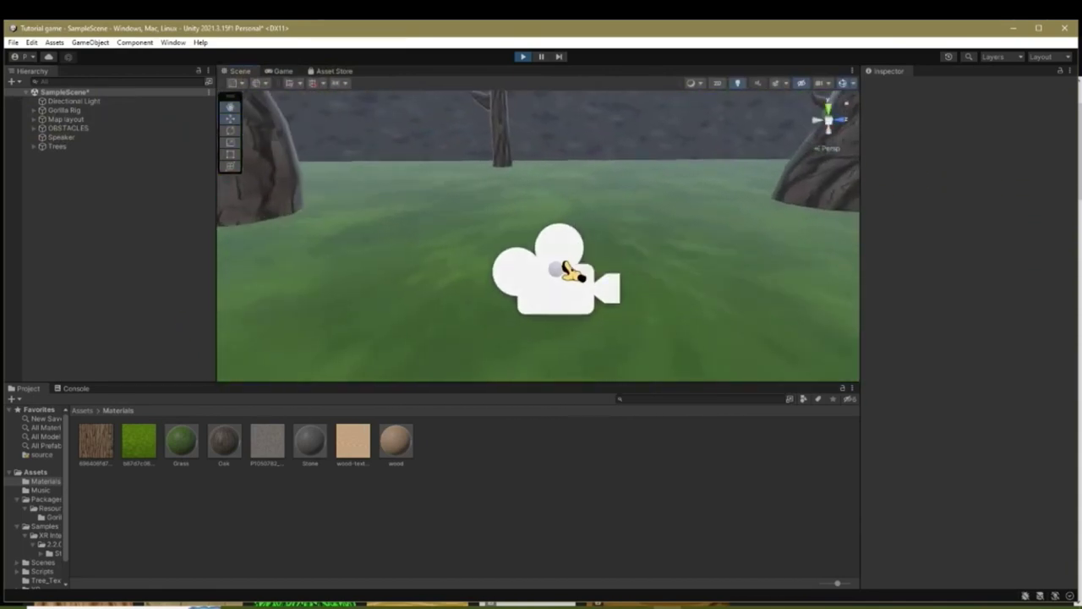
Hide the scene gizmos, exit Play mode and clear the selection
{"action": "left_click", "coordinate": [844, 84]}
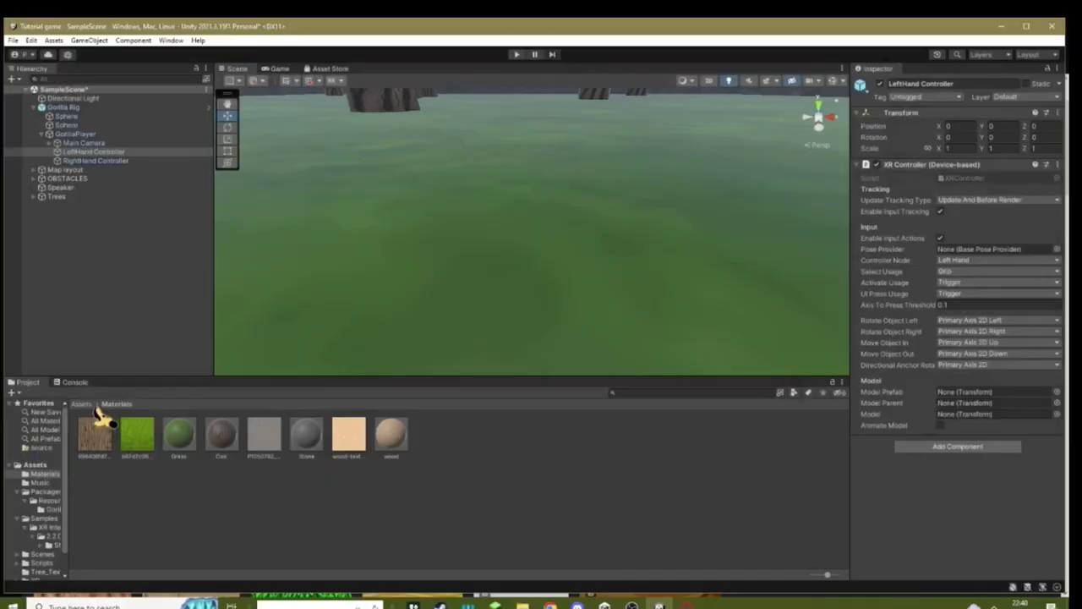
{"action": "left_click", "coordinate": [88, 404]}
{"action": "right_click_drag", "start_coordinate": [428, 307], "coordinate": [287, 233]}
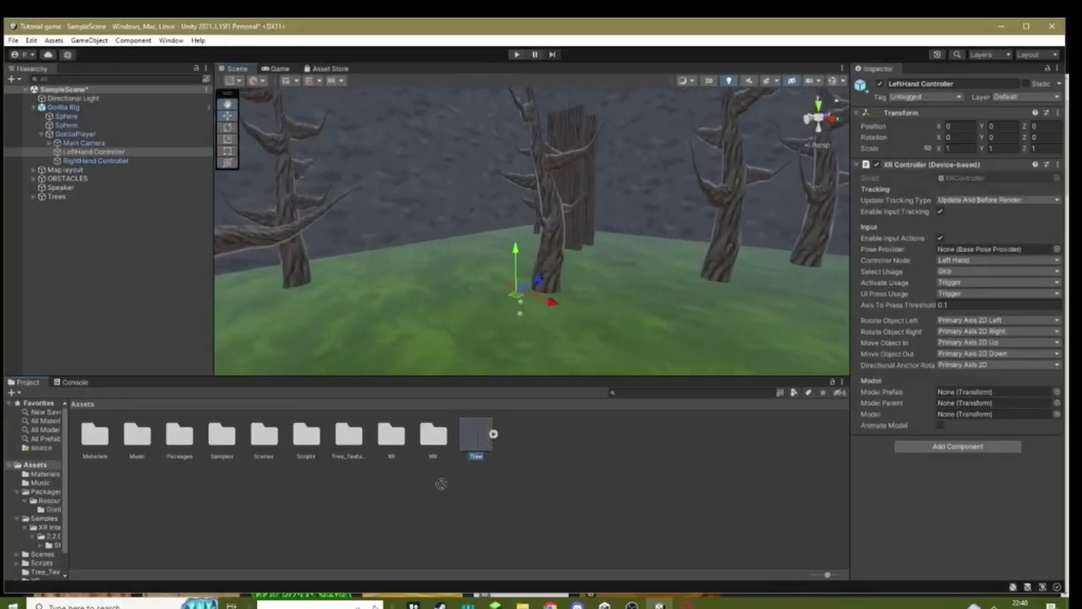
{"action": "left_click", "coordinate": [265, 522]}
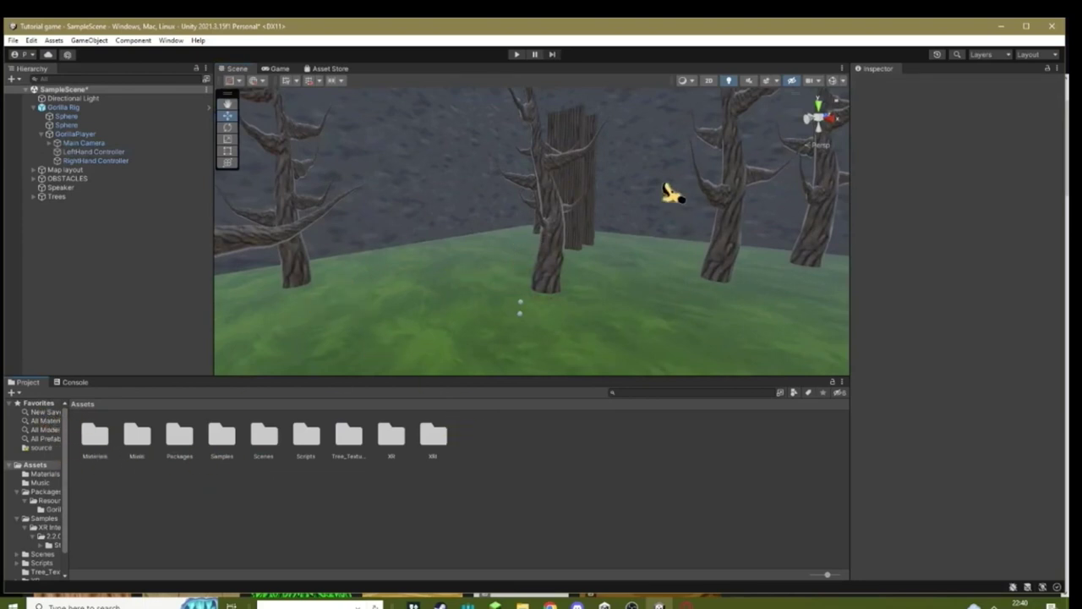
Browse Packages > Resources > GorillaPrefabs and open the Gorilla Rig prefab
{"action": "right_click_drag", "start_coordinate": [673, 193], "coordinate": [270, 363]}
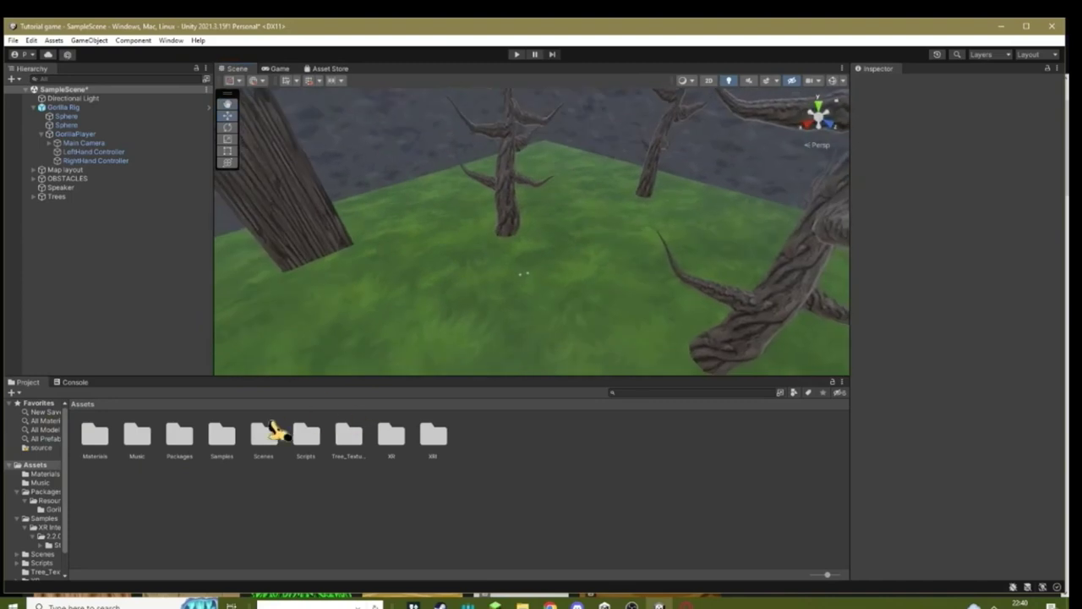
{"action": "left_click", "coordinate": [96, 440]}
{"action": "double_click", "coordinate": [220, 438]}
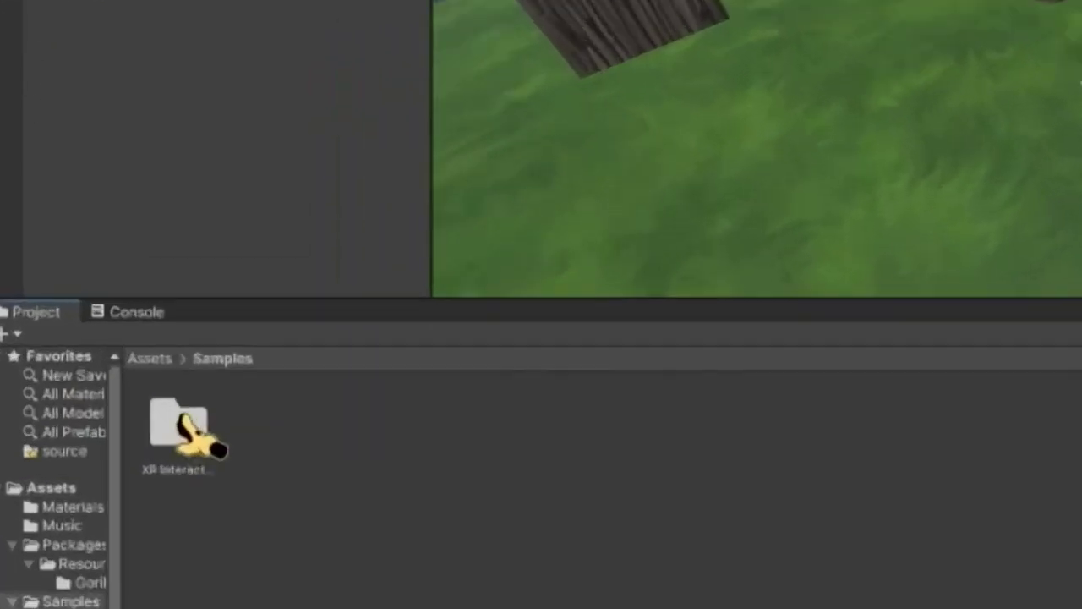
{"action": "left_click", "coordinate": [82, 403]}
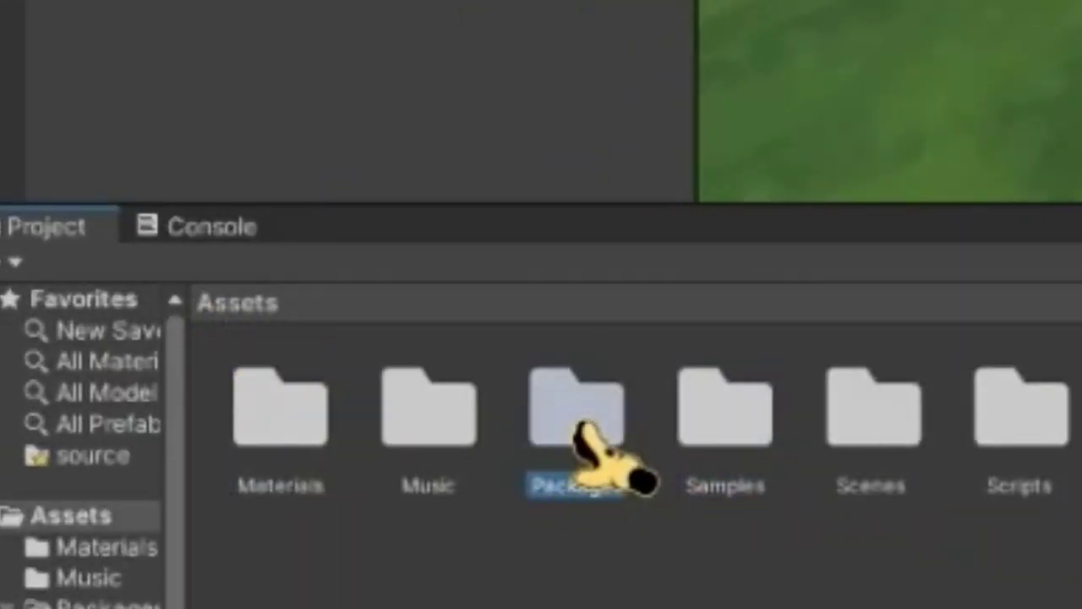
{"action": "double_click", "coordinate": [587, 435]}
{"action": "double_click", "coordinate": [283, 404]}
{"action": "double_click", "coordinate": [326, 436]}
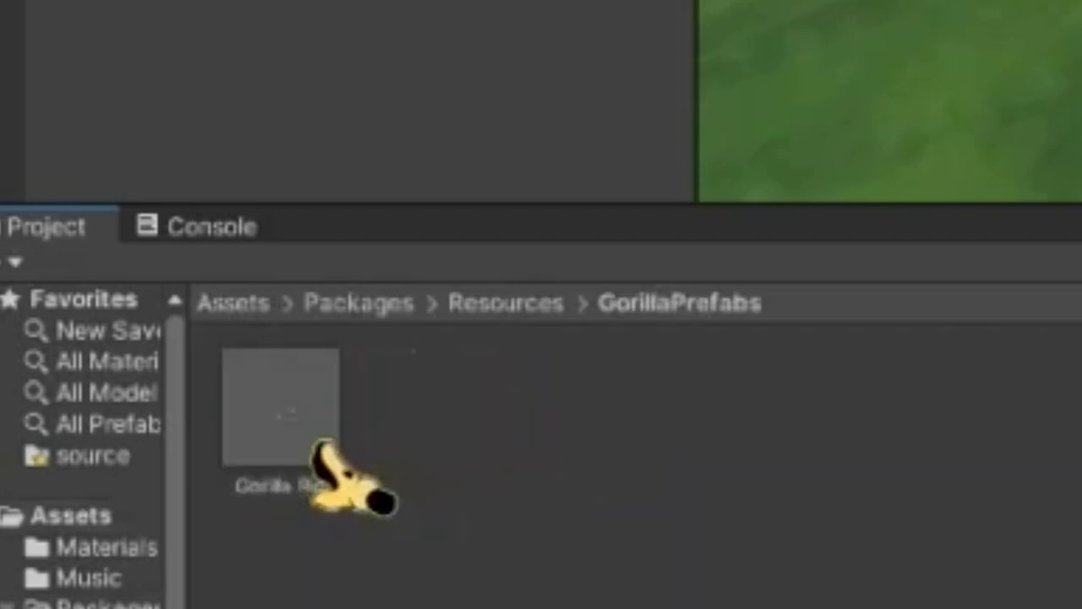
{"action": "double_click", "coordinate": [323, 440]}
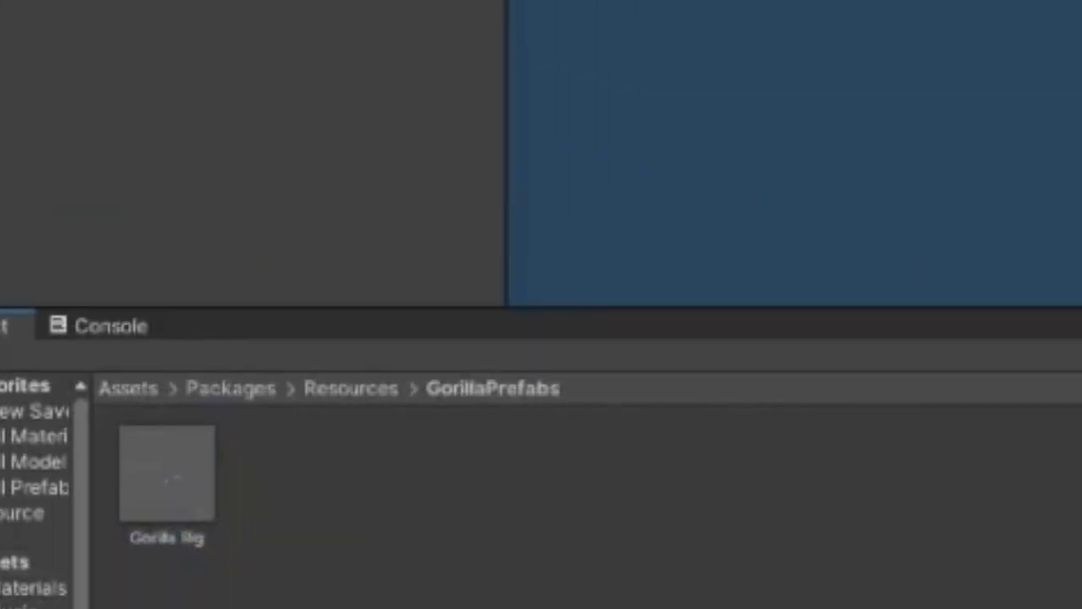
Inspect the rig's Sphere, Main Camera and LeftHand Controller, then exit and reopen the prefab
{"action": "left_click", "coordinate": [72, 127]}
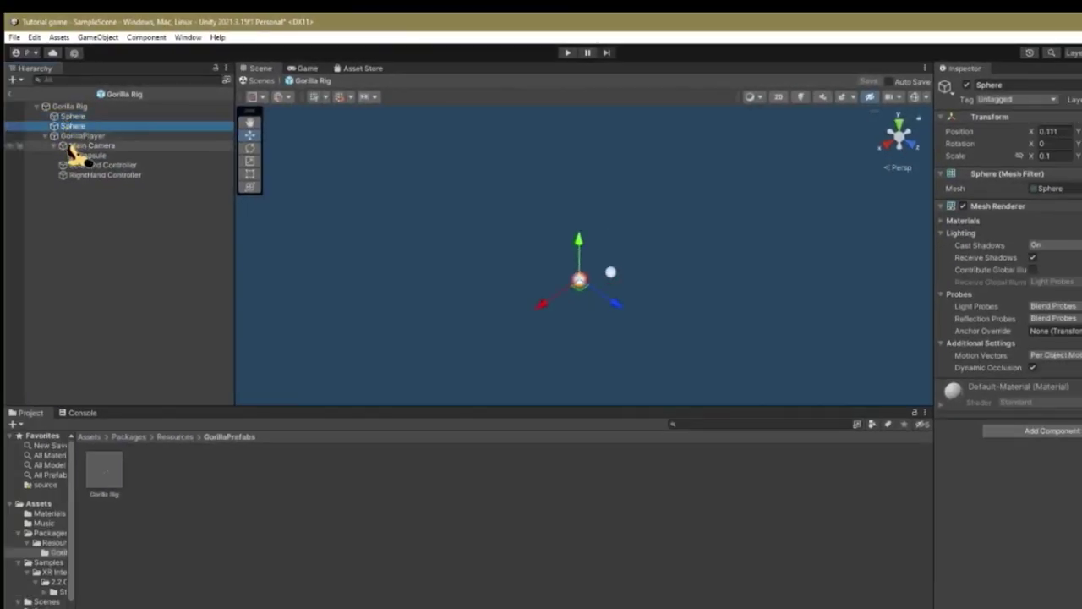
{"action": "left_click", "coordinate": [80, 145]}
{"action": "left_click", "coordinate": [82, 136]}
{"action": "left_click", "coordinate": [89, 146]}
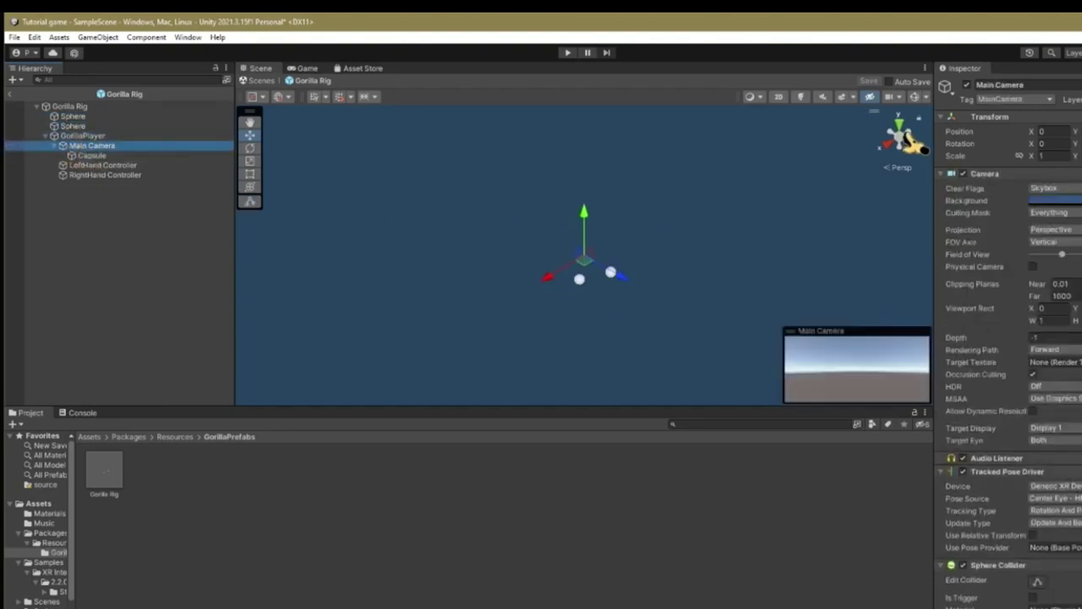
{"action": "left_click", "coordinate": [916, 97]}
{"action": "key", "text": "f"}
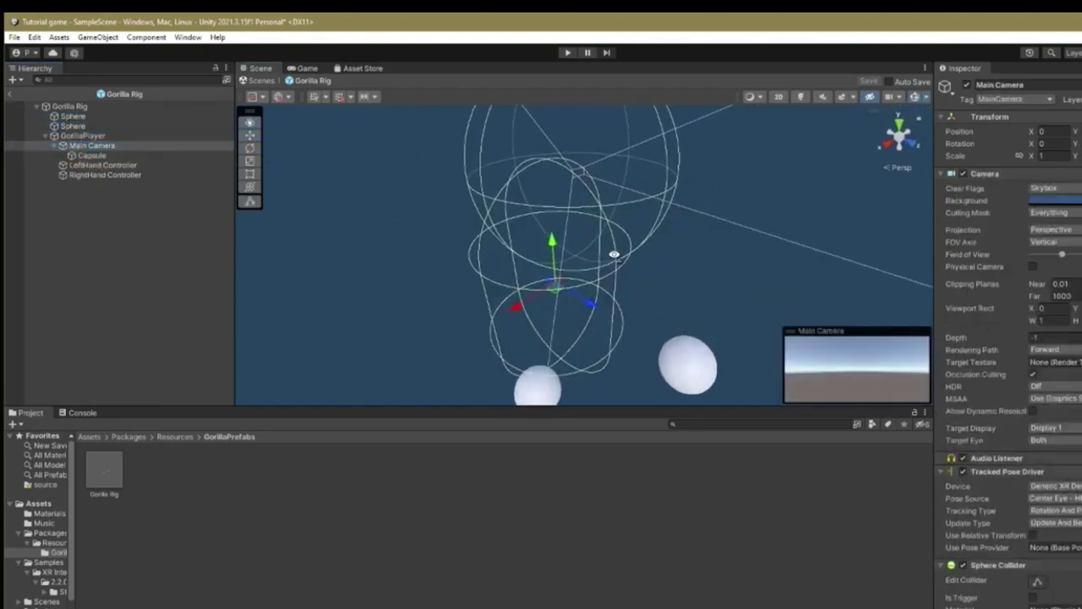
{"action": "left_click", "coordinate": [89, 165]}
{"action": "left_click", "coordinate": [76, 116]}
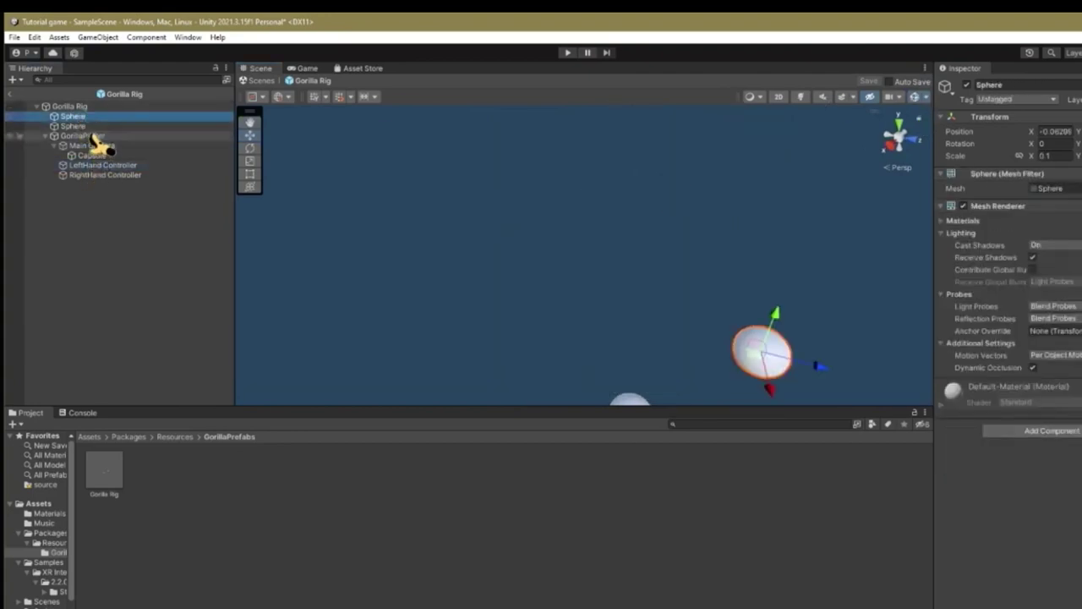
{"action": "double_click", "coordinate": [86, 146]}
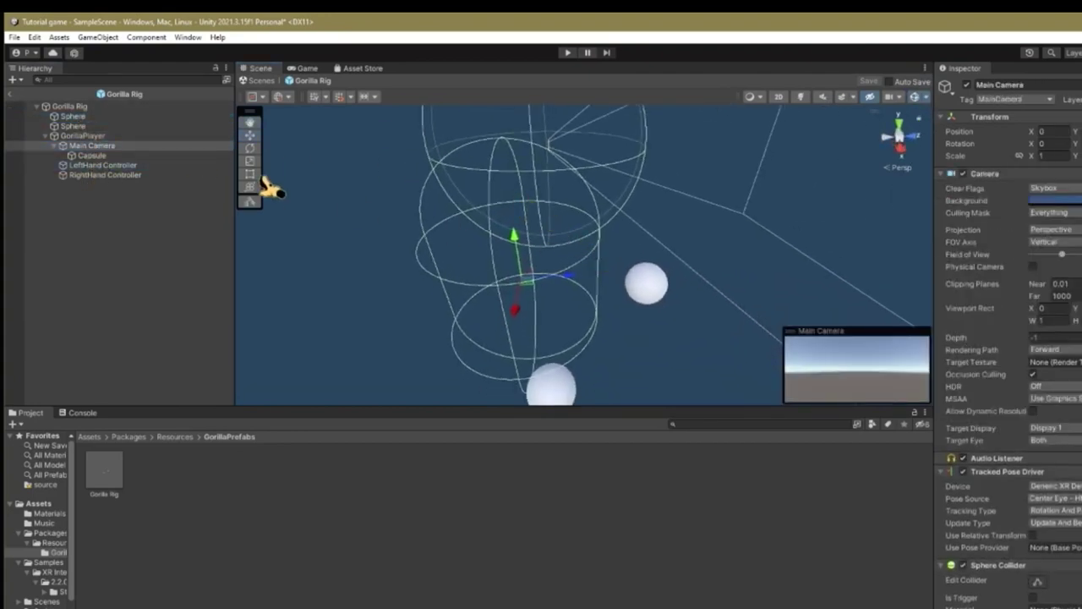
{"action": "left_click_drag", "start_coordinate": [271, 190], "coordinate": [630, 214], "text": "alt"}
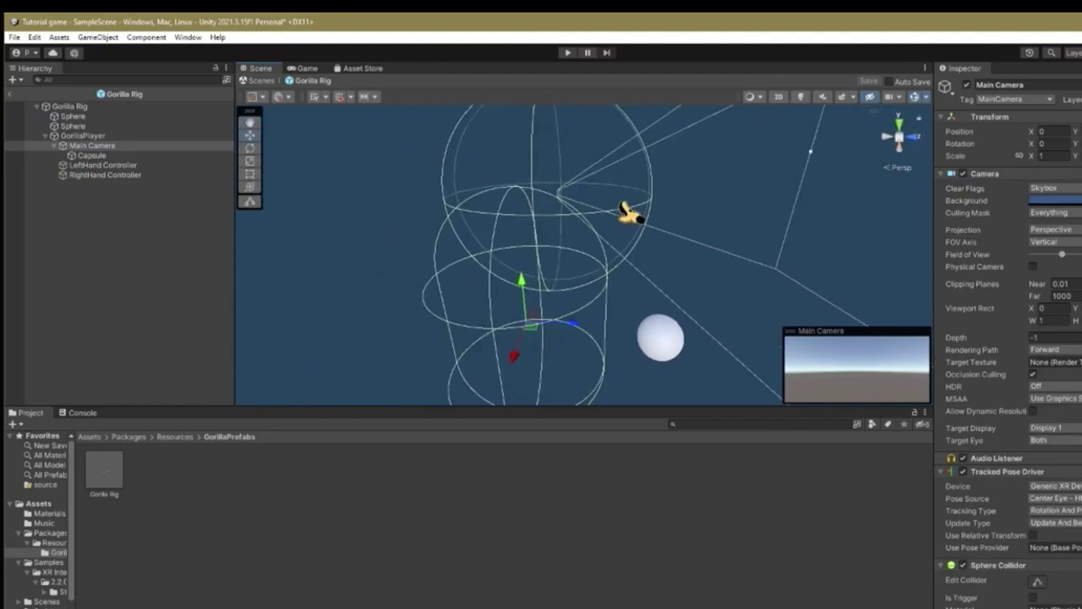
{"action": "left_click", "coordinate": [32, 102]}
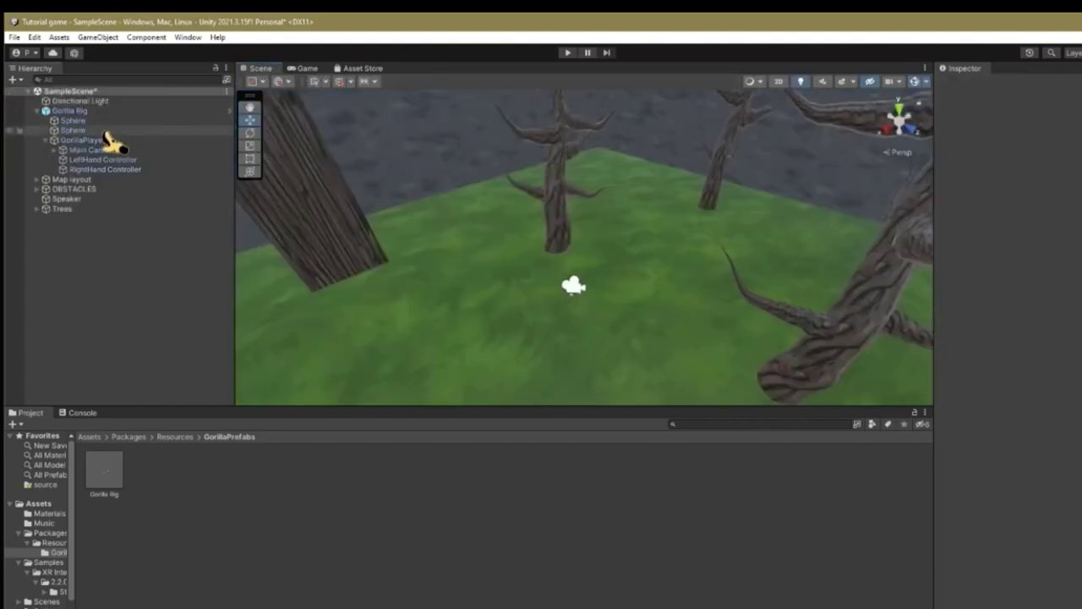
{"action": "double_click", "coordinate": [108, 480]}
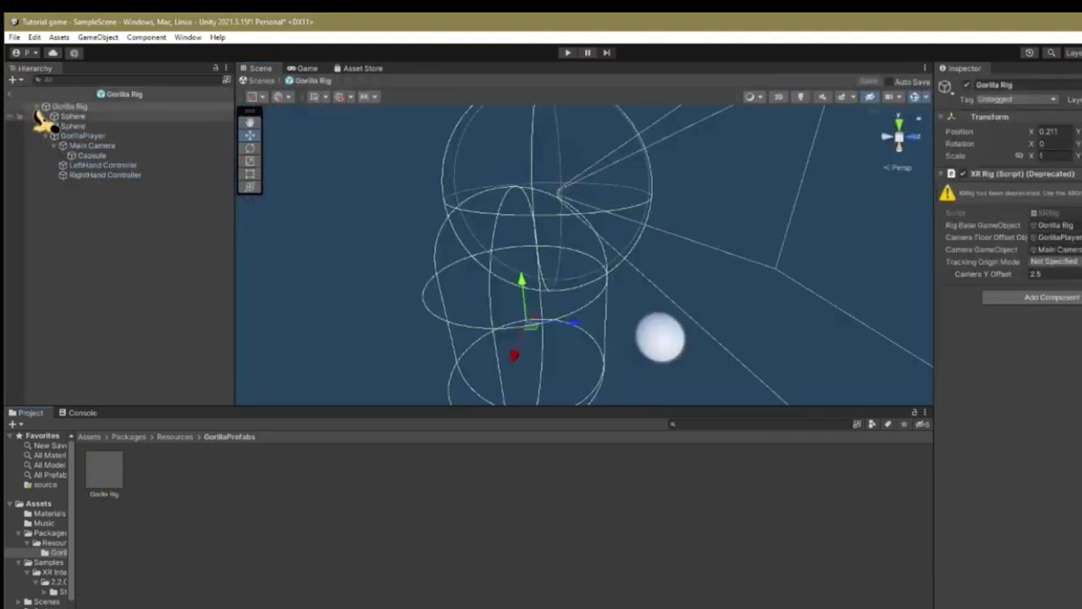
Add a new sphere to the Gorilla Rig and disable its collider
{"action": "left_click", "coordinate": [43, 156]}
{"action": "right_click", "coordinate": [61, 163]}
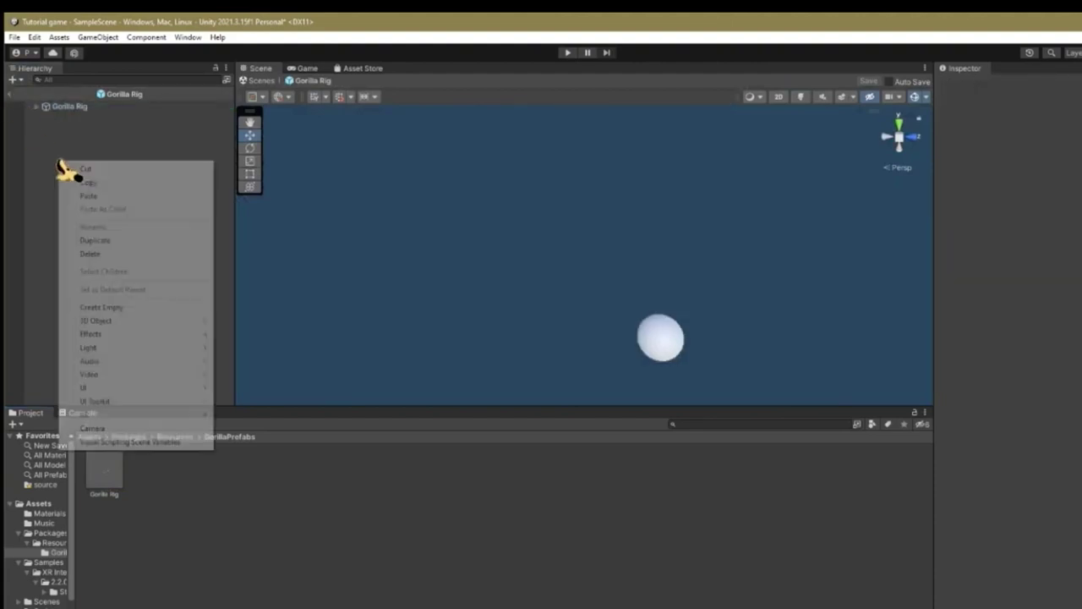
{"action": "mouse_move", "coordinate": [118, 322]}
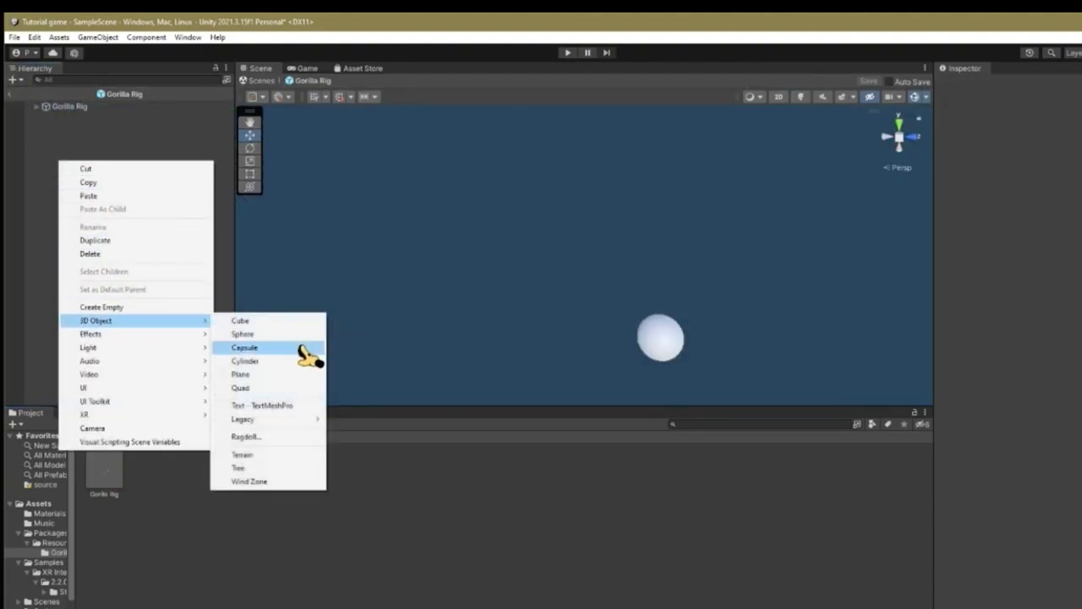
{"action": "left_click", "coordinate": [304, 336]}
{"action": "scroll", "coordinate": [610, 243], "scroll_direction": "up", "scroll_amount": 3}
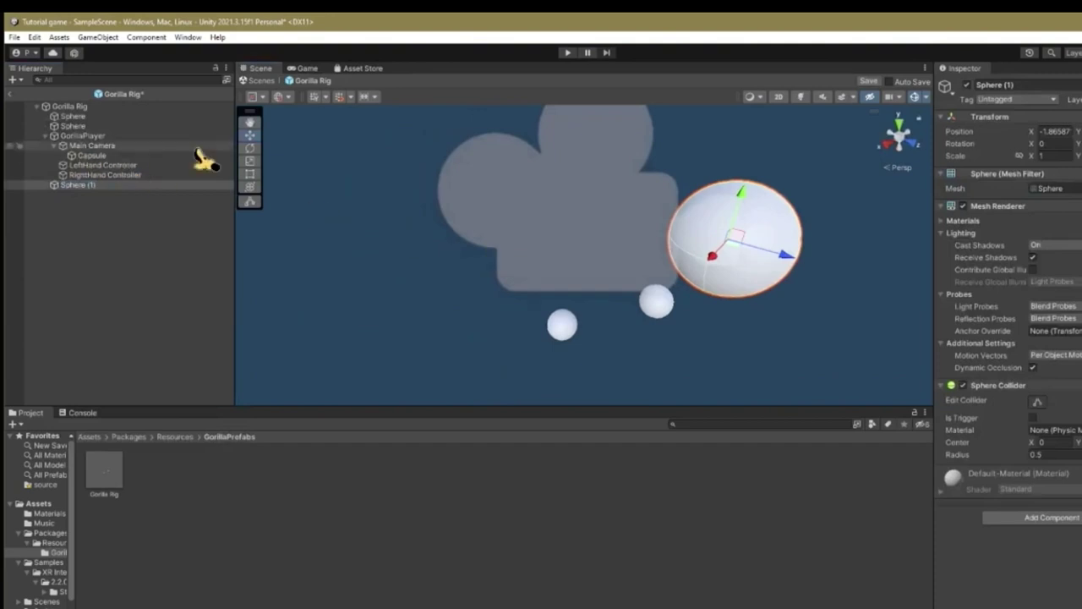
{"action": "scroll", "coordinate": [736, 246], "scroll_direction": "up", "scroll_amount": 5}
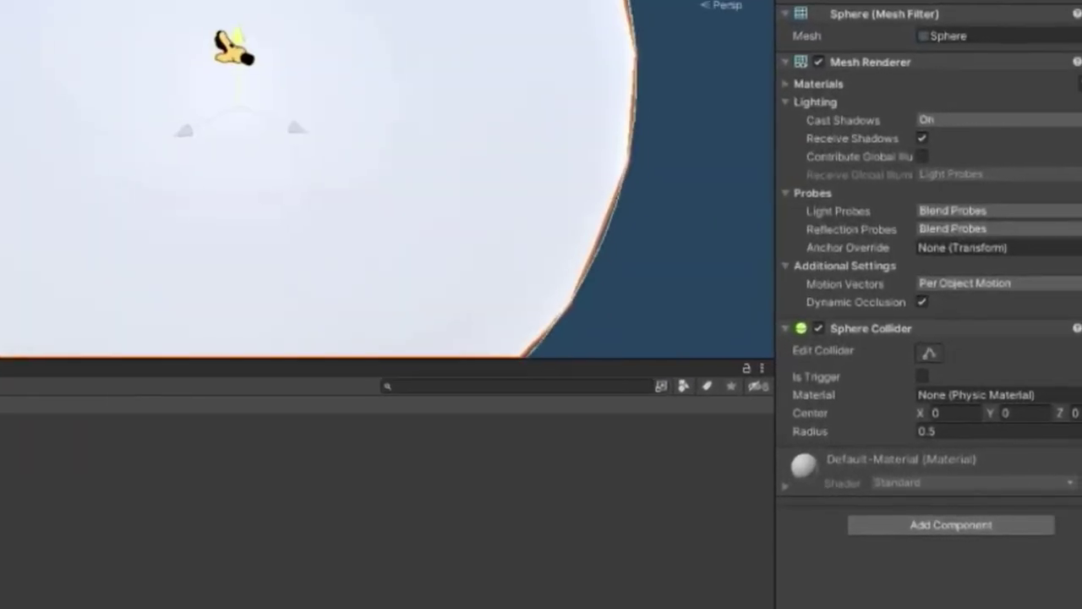
{"action": "left_click", "coordinate": [841, 328]}
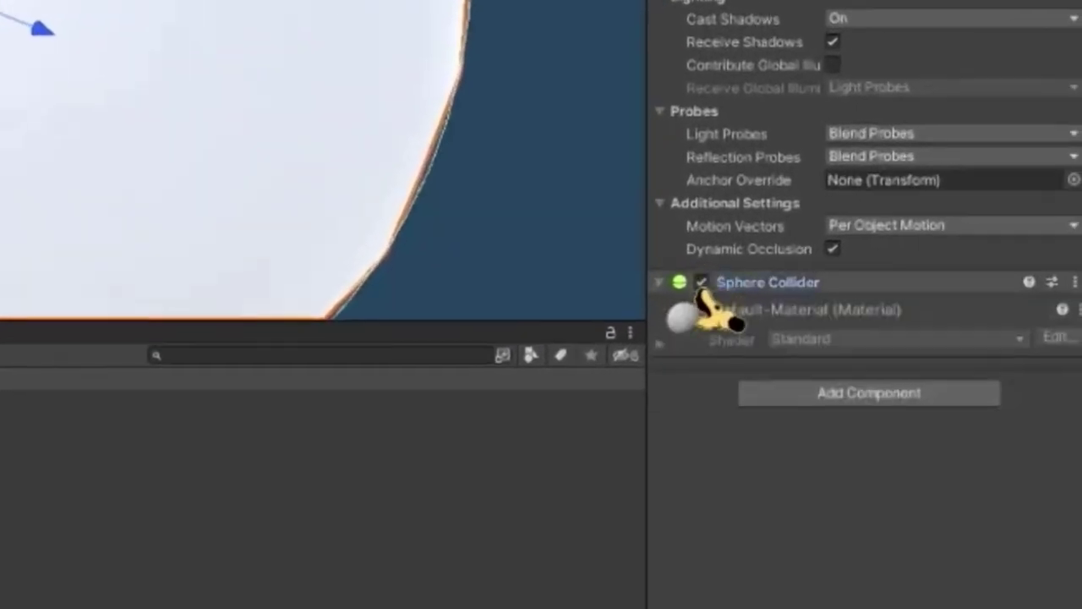
{"action": "left_click", "coordinate": [819, 328]}
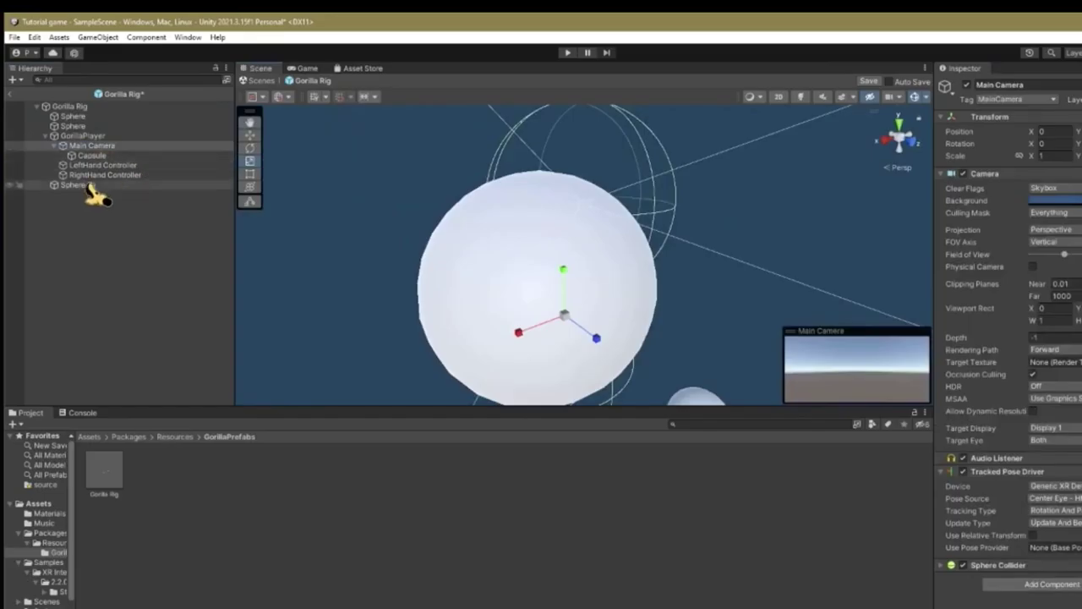
Reposition Sphere (1) to X -0.0384 and frame it in the Scene view
{"action": "left_click", "coordinate": [89, 186]}
{"action": "left_click", "coordinate": [249, 135]}
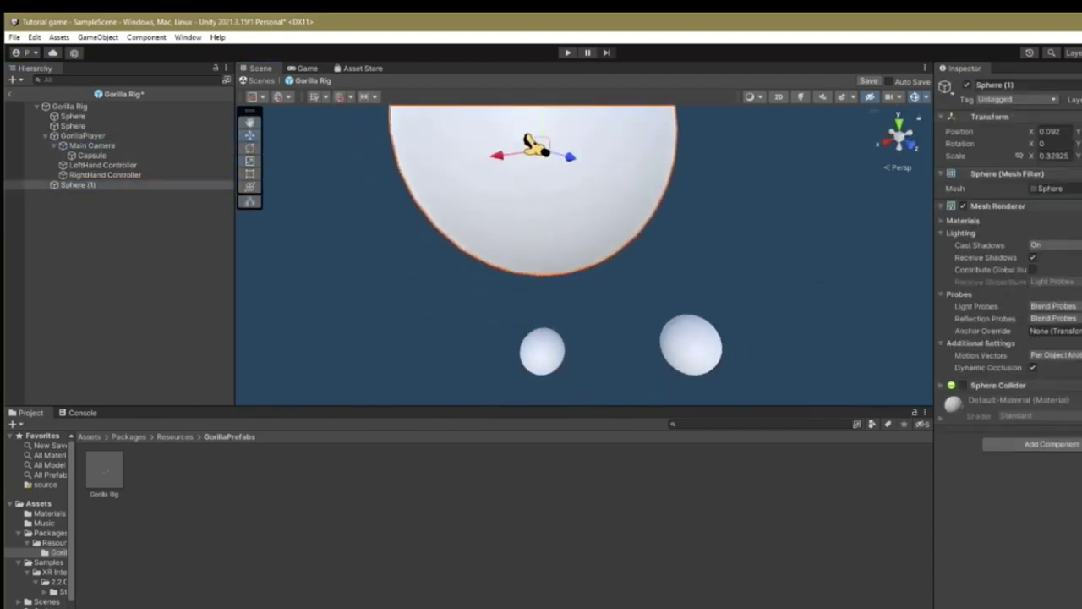
{"action": "left_click", "coordinate": [93, 146]}
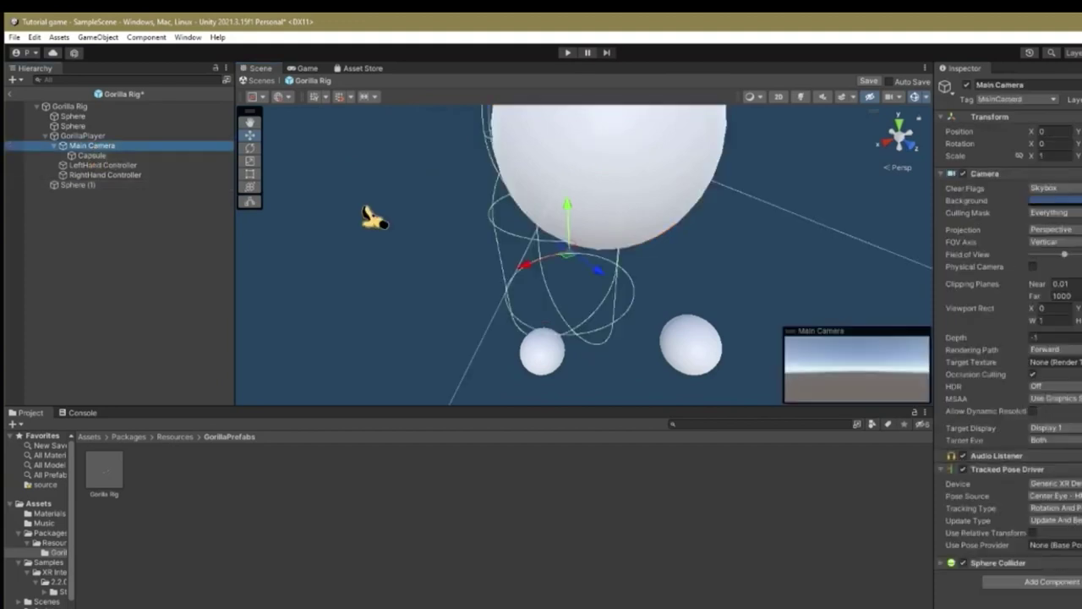
{"action": "right_click_drag", "start_coordinate": [670, 222], "coordinate": [822, 246]}
{"action": "double_click", "coordinate": [108, 185]}
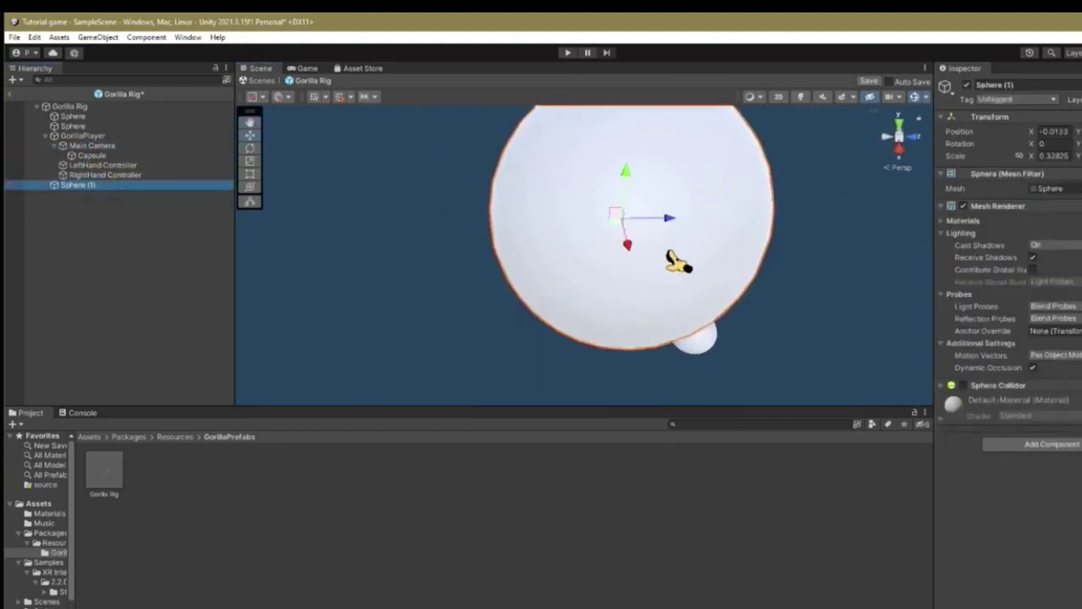
{"action": "right_click_drag", "start_coordinate": [668, 228], "coordinate": [286, 173]}
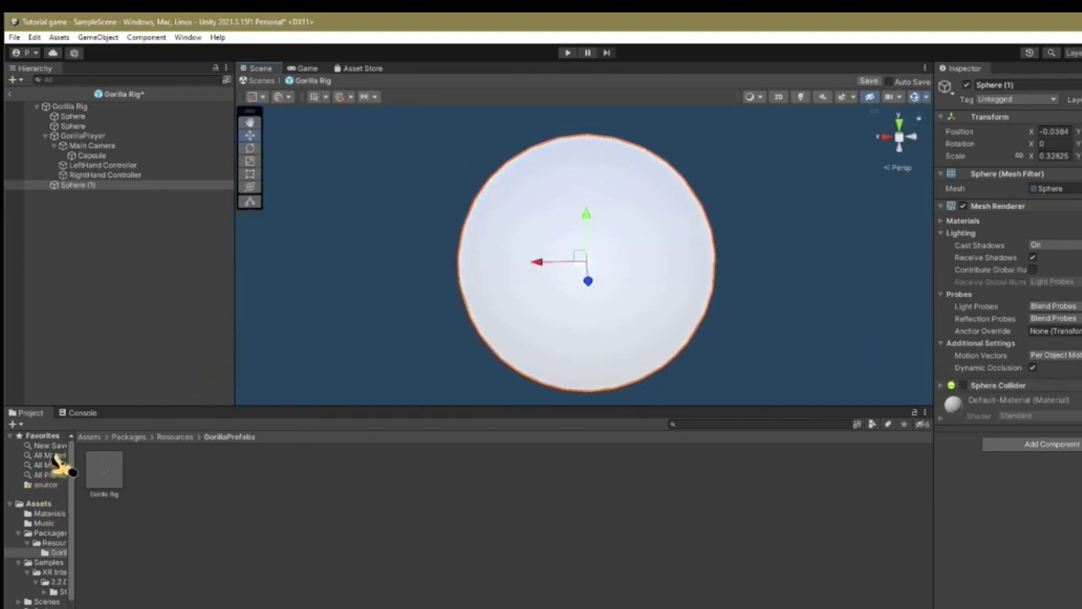
Drag the lambert1 material from All Materials onto Sphere (1) and frame the sphere
{"action": "left_click", "coordinate": [49, 454]}
{"action": "right_click_drag", "start_coordinate": [234, 314], "coordinate": [302, 402]}
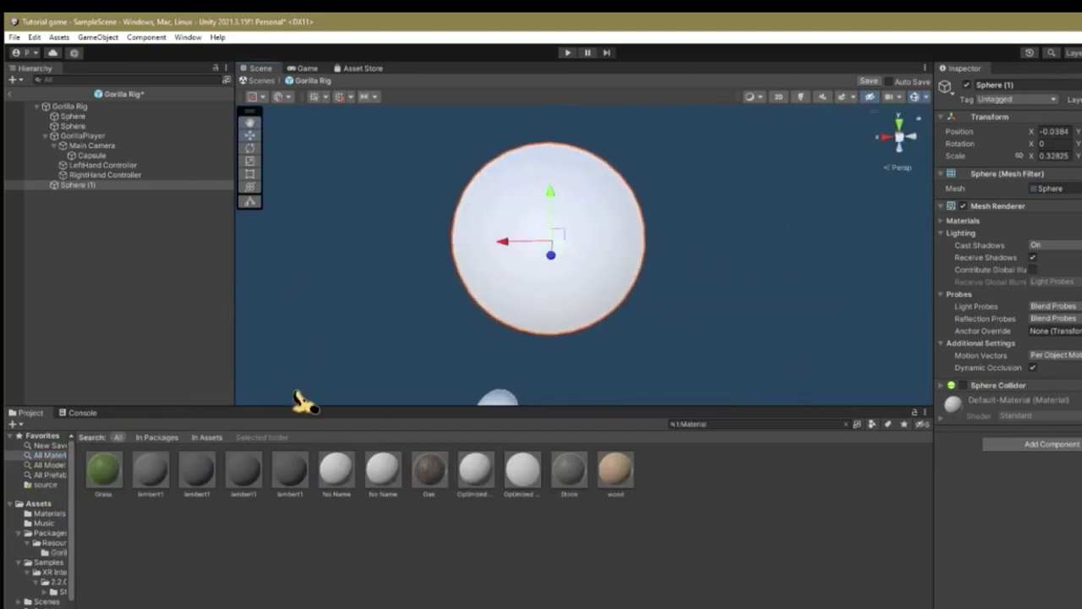
{"action": "left_click_drag", "start_coordinate": [290, 470], "coordinate": [476, 278]}
{"action": "right_click_drag", "start_coordinate": [476, 278], "coordinate": [383, 419]}
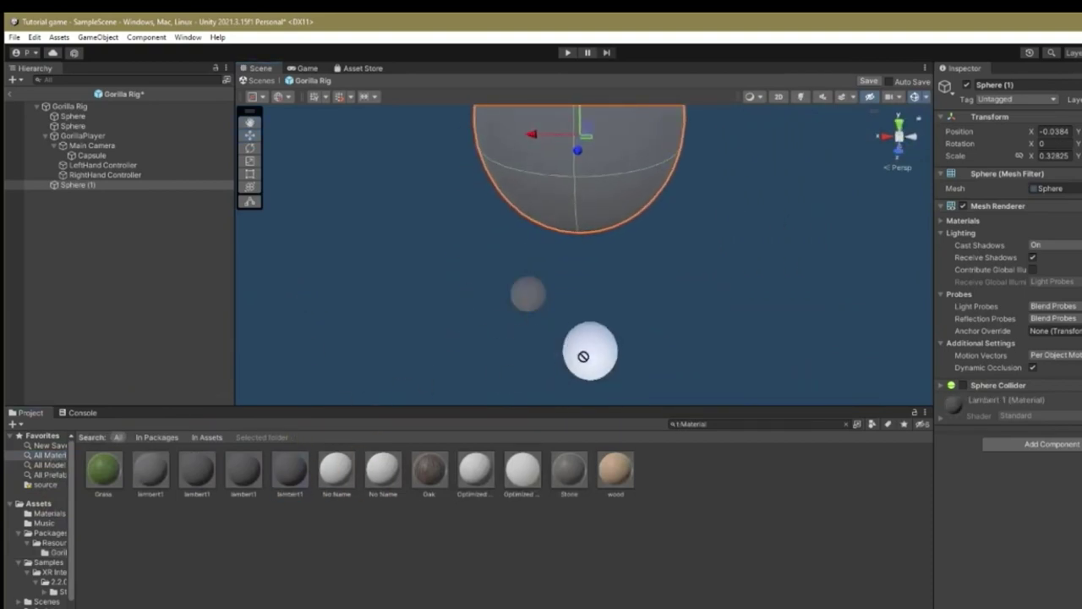
{"action": "key", "text": "f"}
{"action": "right_click_drag", "start_coordinate": [584, 287], "coordinate": [474, 241]}
{"action": "right_click_drag", "start_coordinate": [574, 230], "coordinate": [604, 242]}
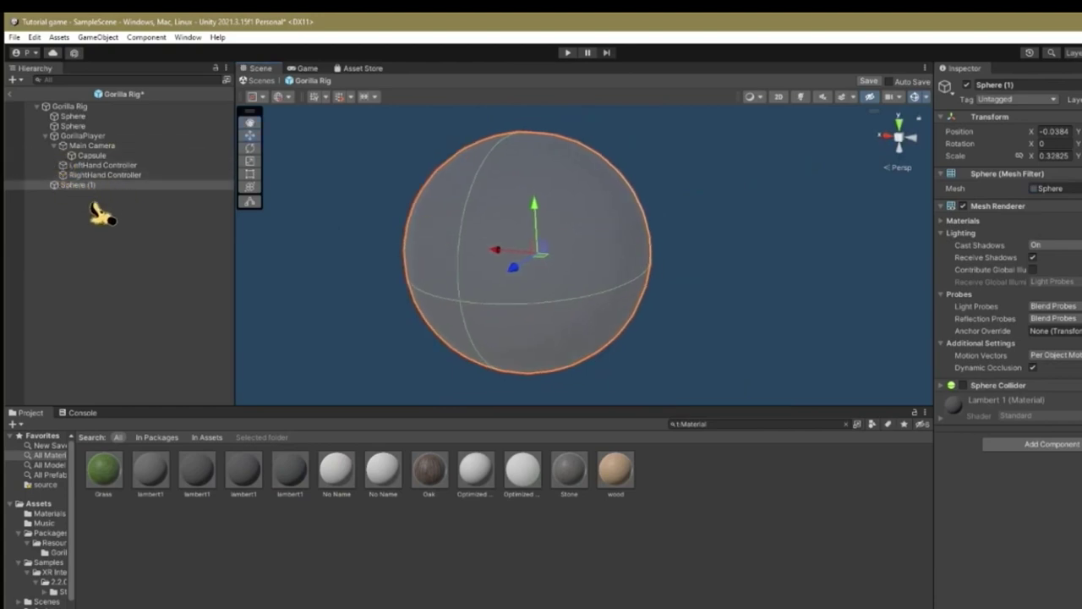
Add a Quad under Sphere (1), shrink it to about a fifth and move it toward the sphere
{"action": "right_click", "coordinate": [98, 185]}
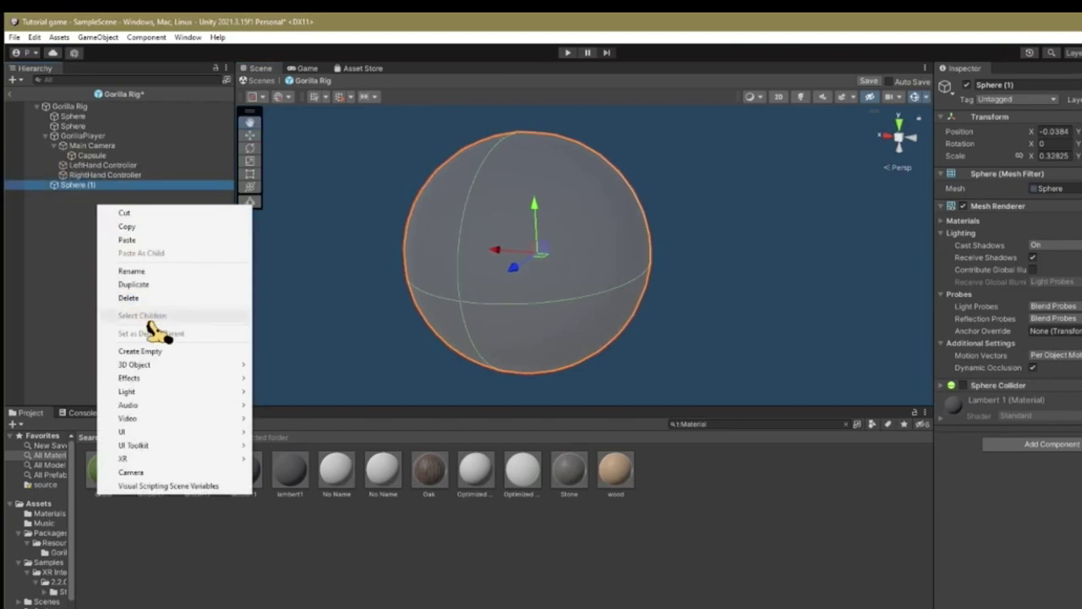
{"action": "mouse_move", "coordinate": [159, 365]}
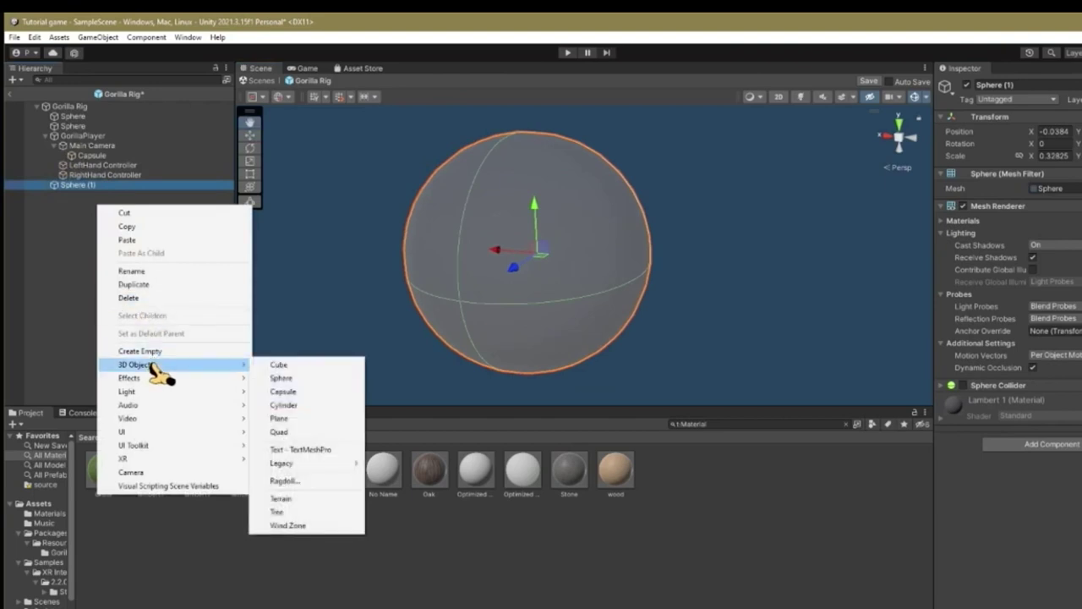
{"action": "left_click", "coordinate": [281, 432]}
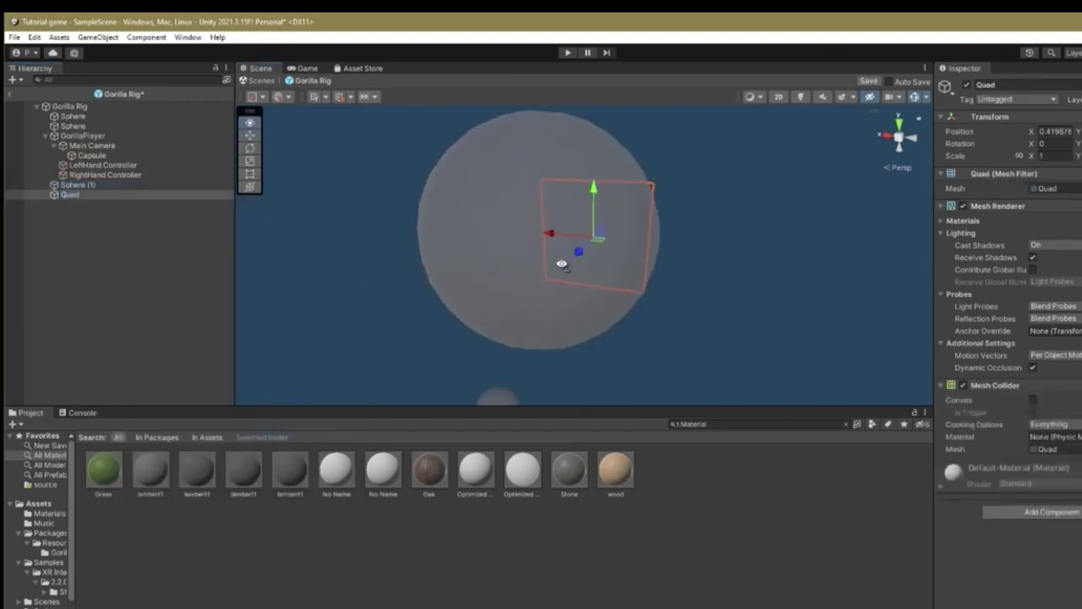
{"action": "right_click_drag", "start_coordinate": [583, 253], "coordinate": [276, 165]}
{"action": "left_click_drag", "start_coordinate": [478, 323], "coordinate": [133, 174]}
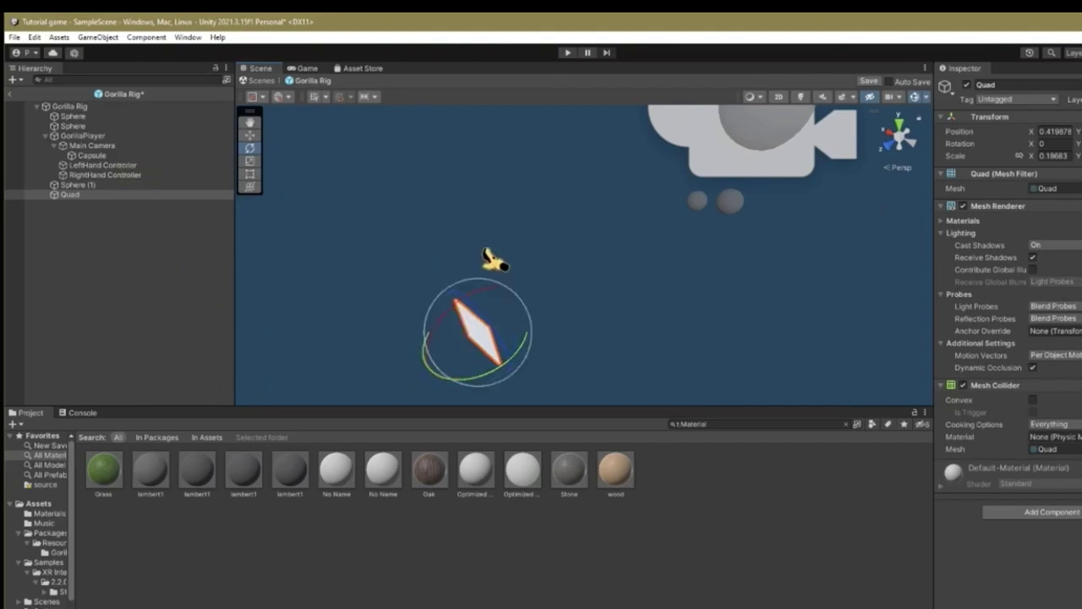
{"action": "left_click", "coordinate": [251, 135]}
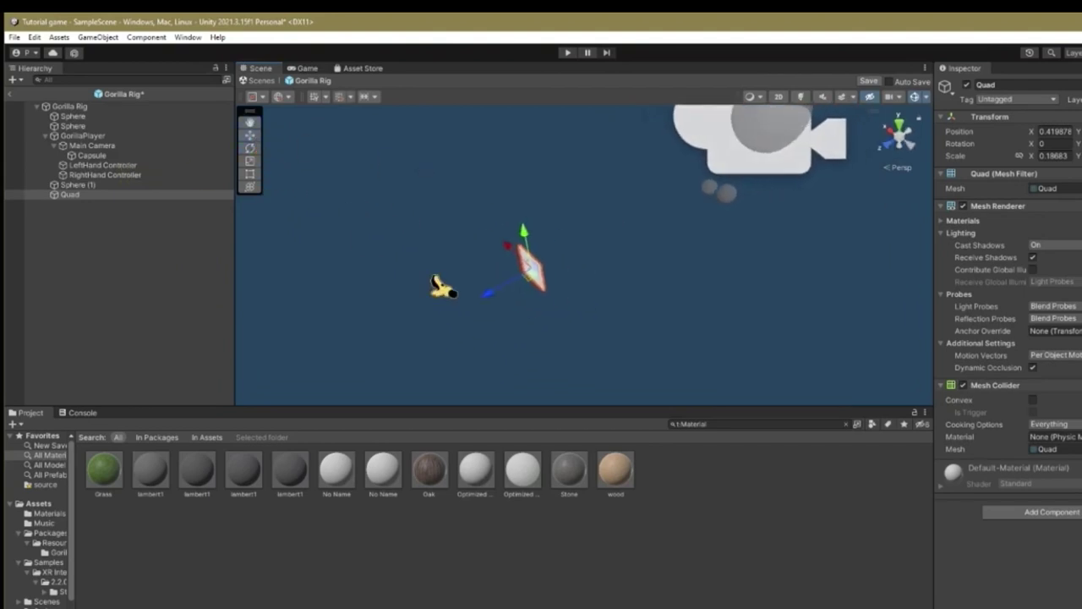
{"action": "left_click_drag", "start_coordinate": [490, 296], "coordinate": [639, 231]}
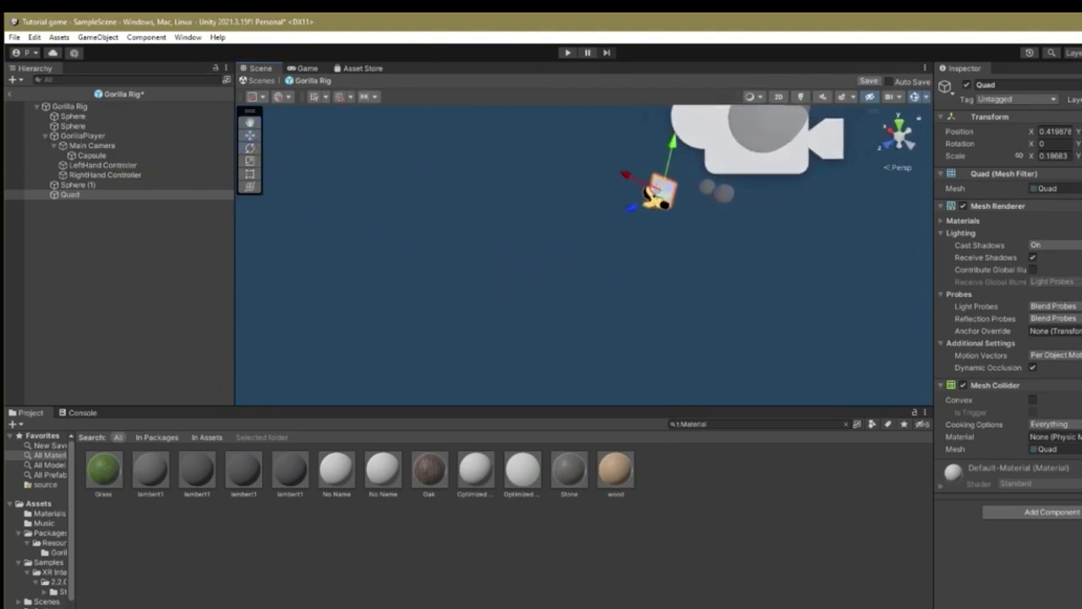
{"action": "left_click_drag", "start_coordinate": [656, 195], "coordinate": [693, 217]}
{"action": "right_click_drag", "start_coordinate": [693, 217], "coordinate": [640, 300]}
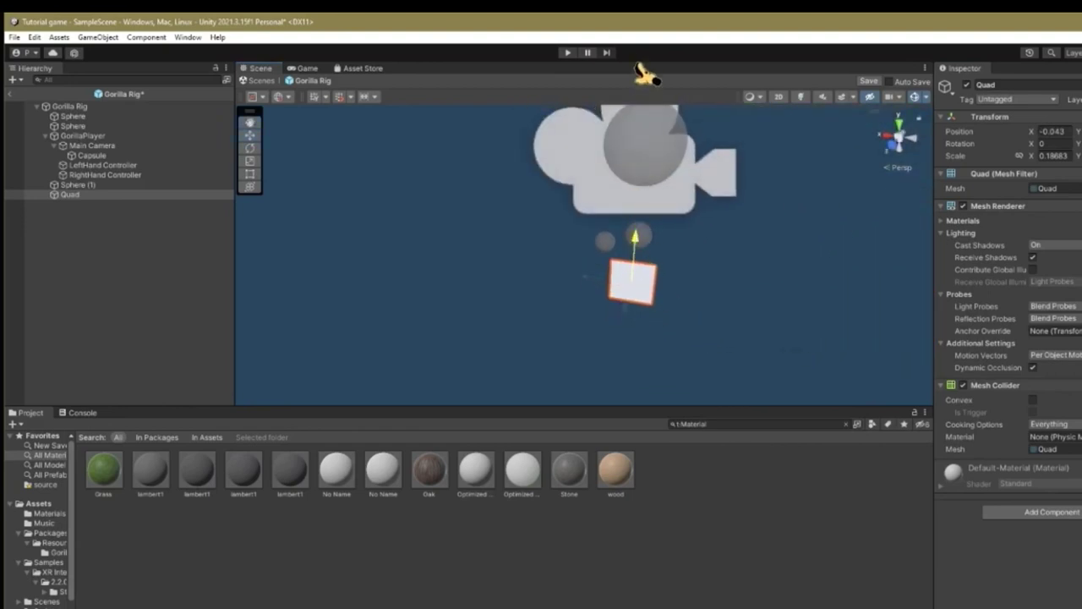
Fit the quad as a small eye on the sphere's front and duplicate it as a second eye
{"action": "left_click_drag", "start_coordinate": [645, 75], "coordinate": [645, 82]}
{"action": "middle_click_drag", "start_coordinate": [658, 227], "coordinate": [654, 211]}
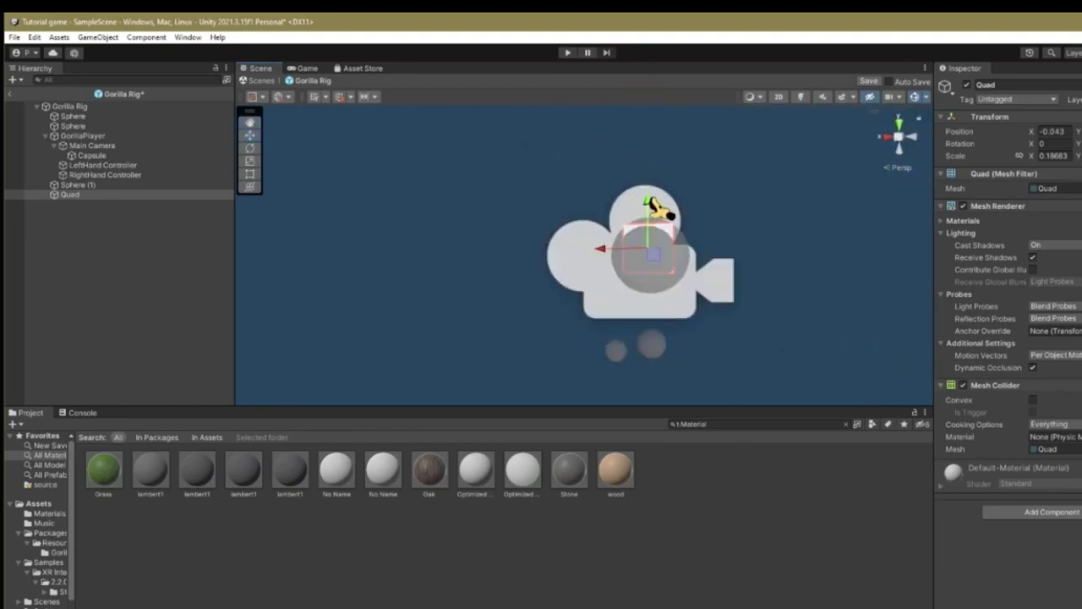
{"action": "scroll", "coordinate": [654, 211], "scroll_direction": "up", "scroll_amount": 5}
{"action": "left_click", "coordinate": [609, 215]}
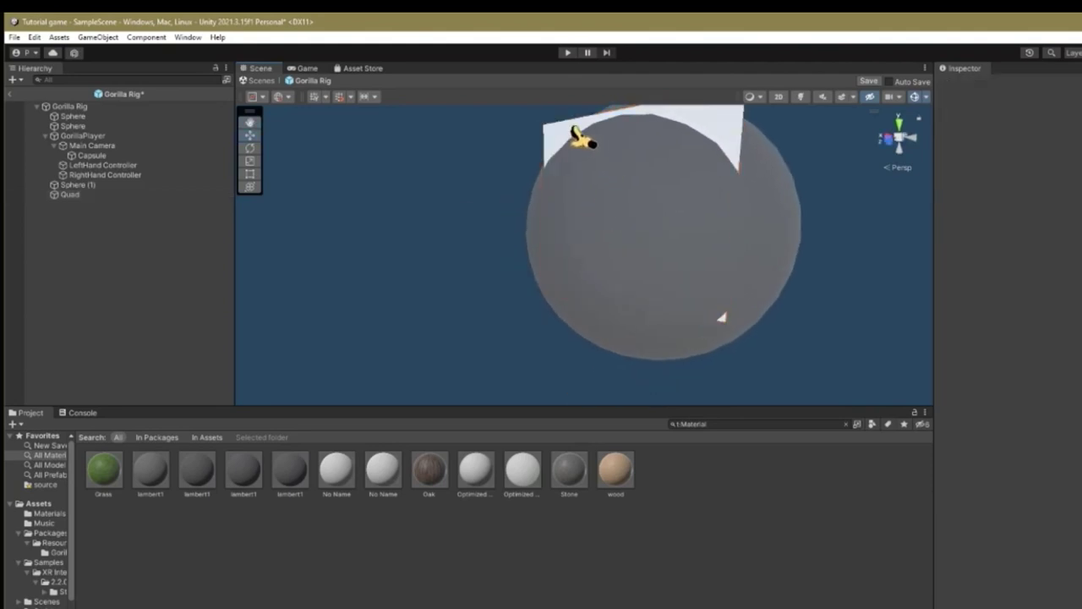
{"action": "left_click", "coordinate": [580, 133]}
{"action": "key", "text": "w"}
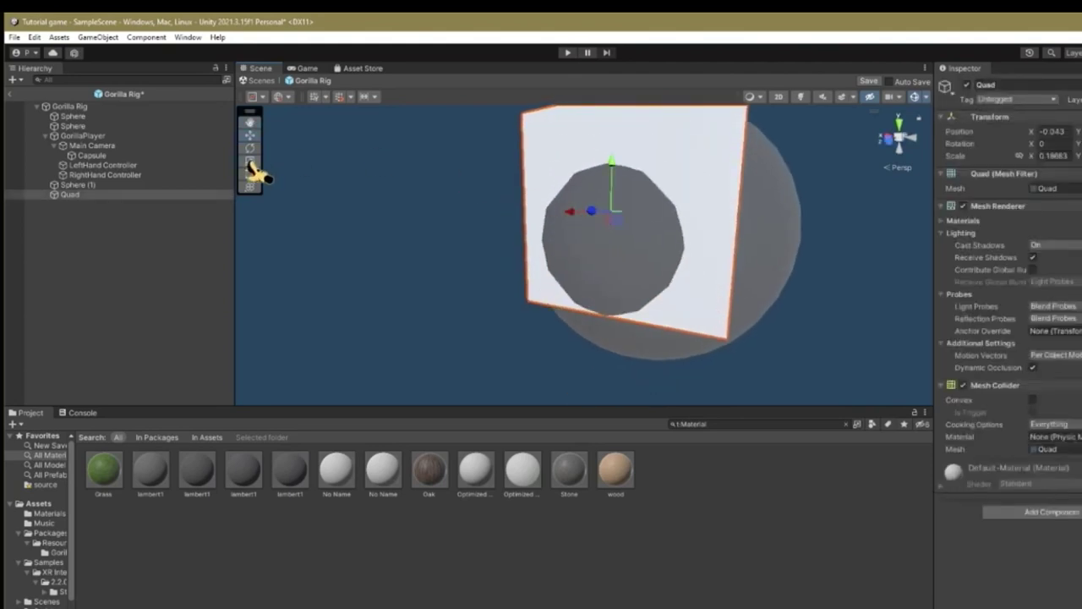
{"action": "left_click_drag", "start_coordinate": [612, 161], "coordinate": [592, 210]}
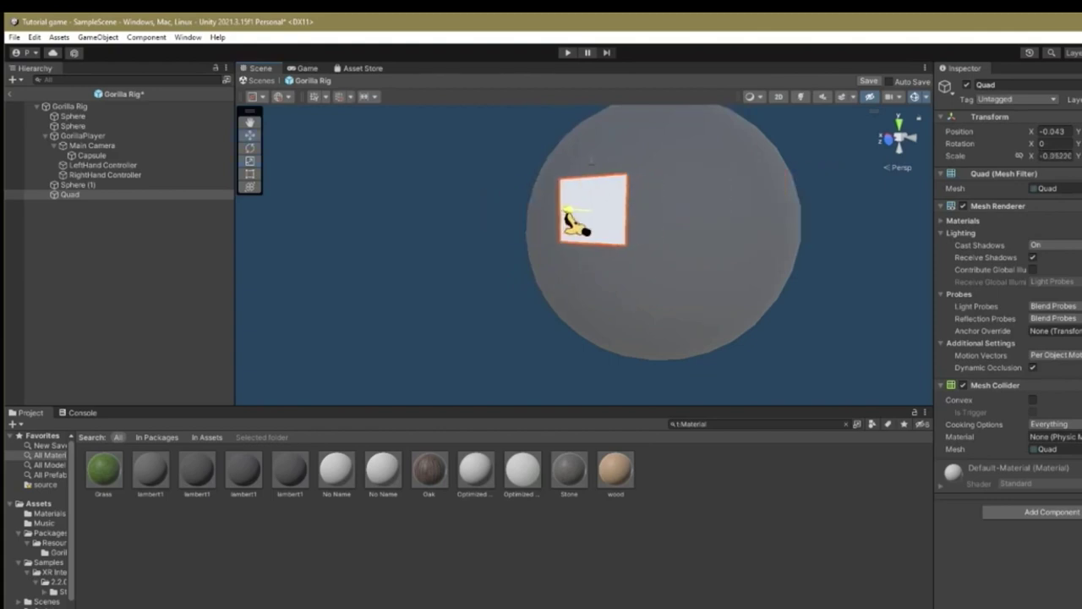
{"action": "left_click_drag", "start_coordinate": [655, 230], "coordinate": [688, 238], "text": "alt"}
{"action": "key", "text": "ctrl+d"}
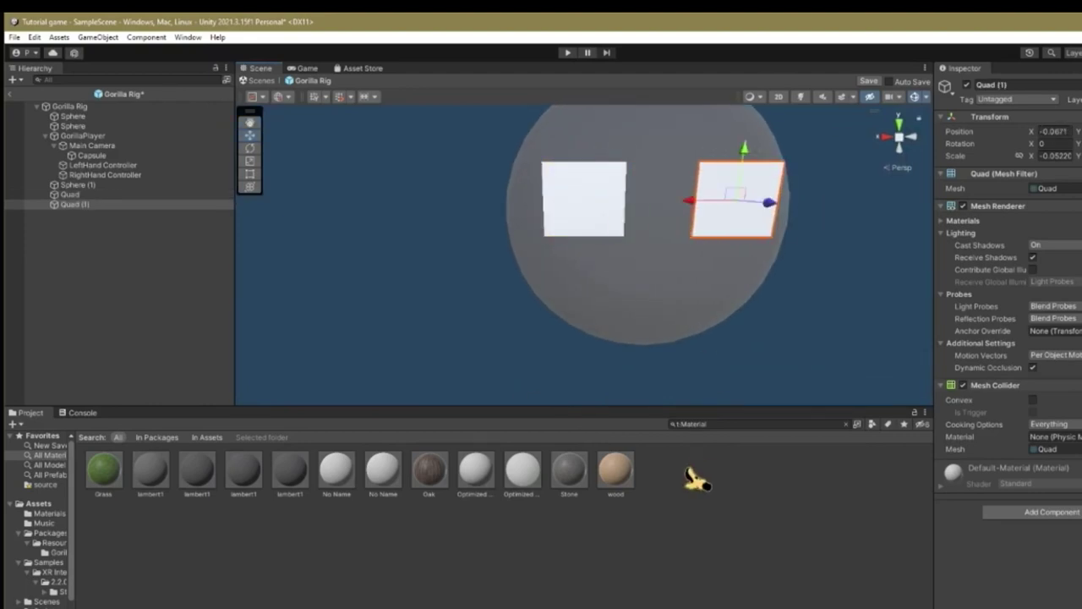
After trying the Stone material on the sphere, create a New Material in Assets
{"action": "left_click_drag", "start_coordinate": [542, 471], "coordinate": [608, 279]}
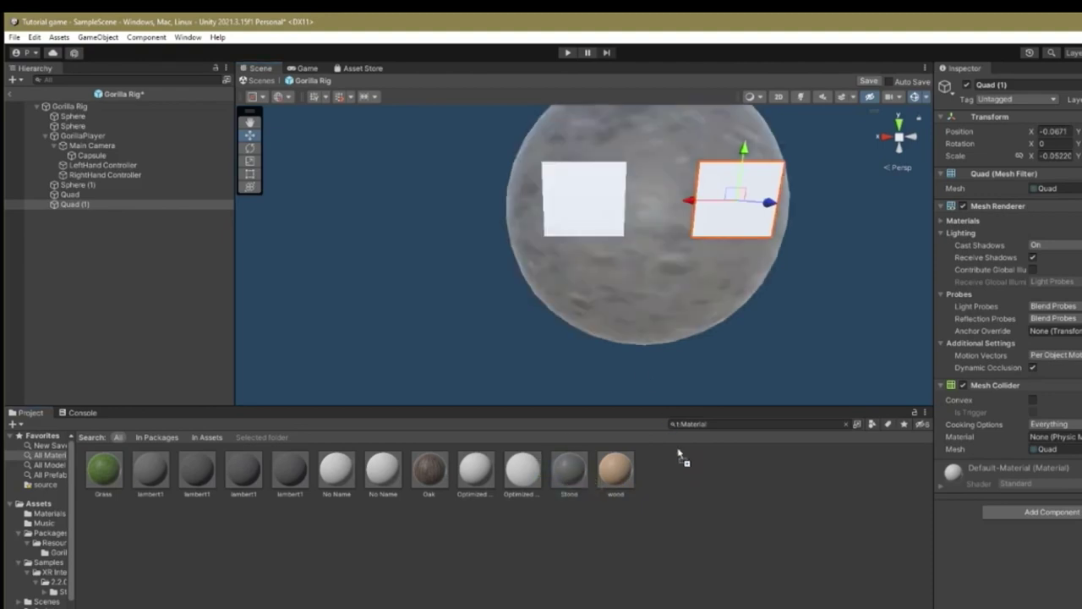
{"action": "right_click", "coordinate": [687, 489]}
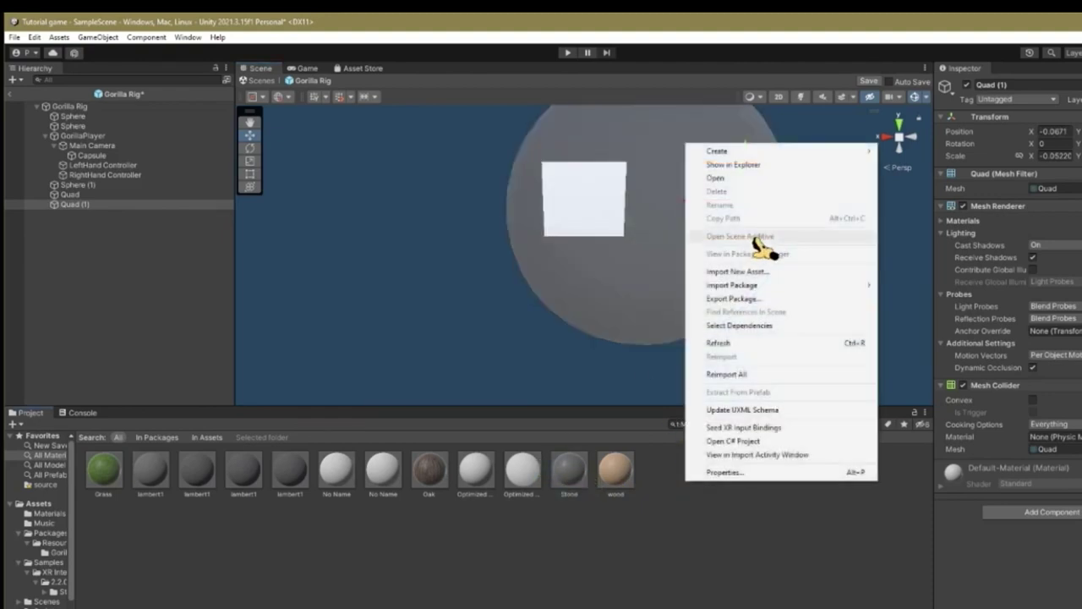
{"action": "mouse_move", "coordinate": [729, 152]}
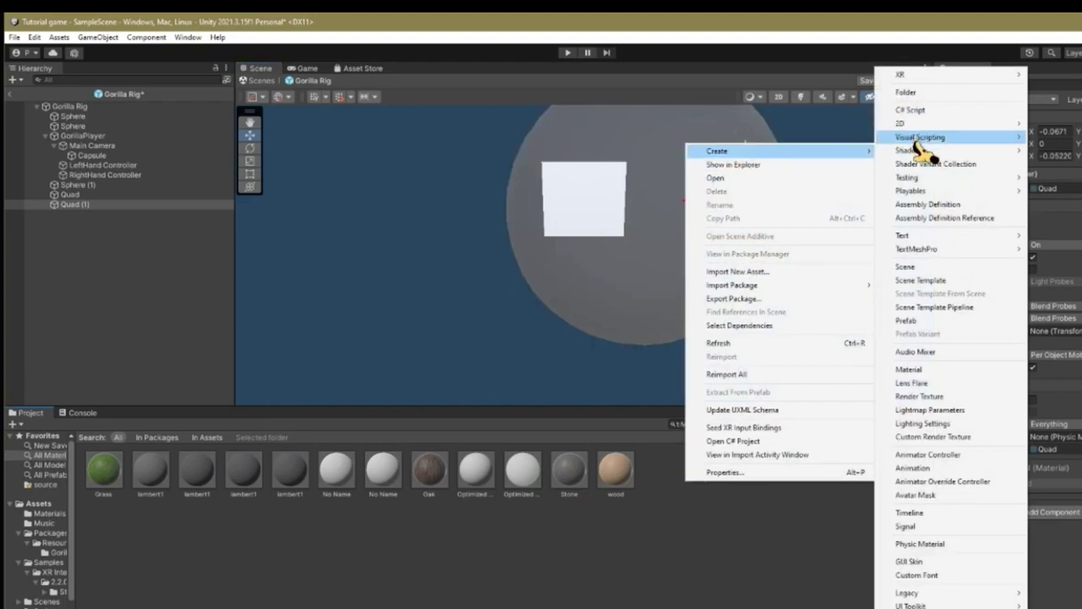
{"action": "left_click", "coordinate": [920, 370]}
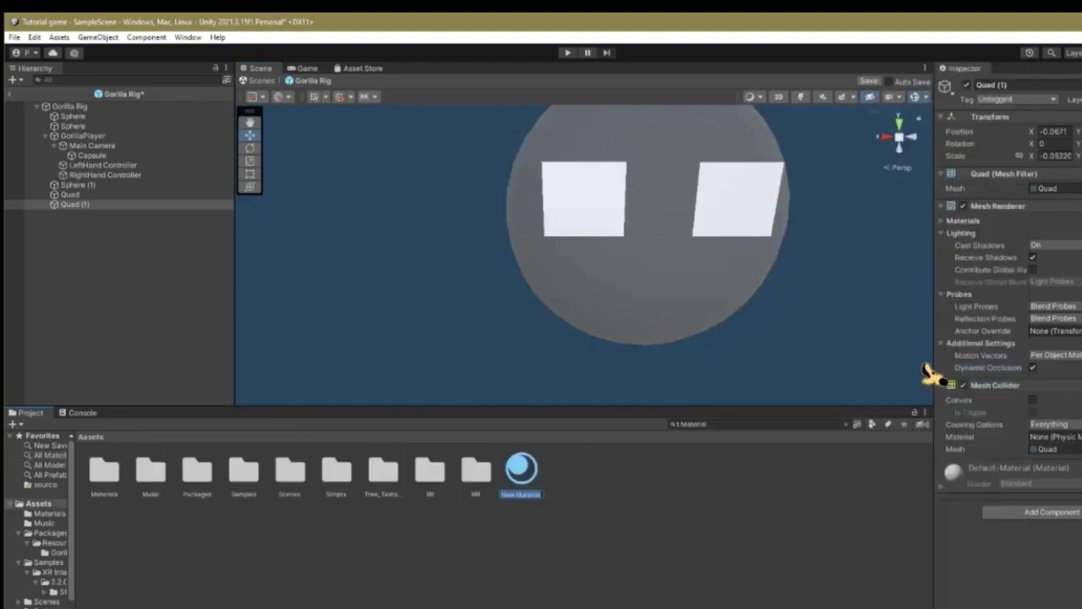
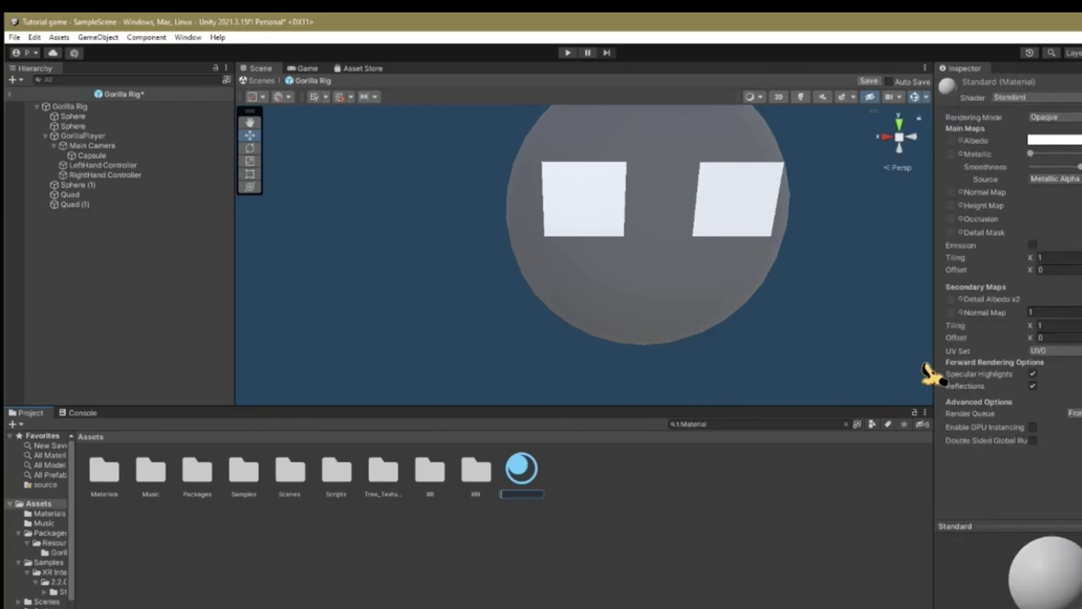
Name the new material quad, set its Albedo to black, and apply it to both eye quads
{"action": "left_click", "coordinate": [930, 372]}
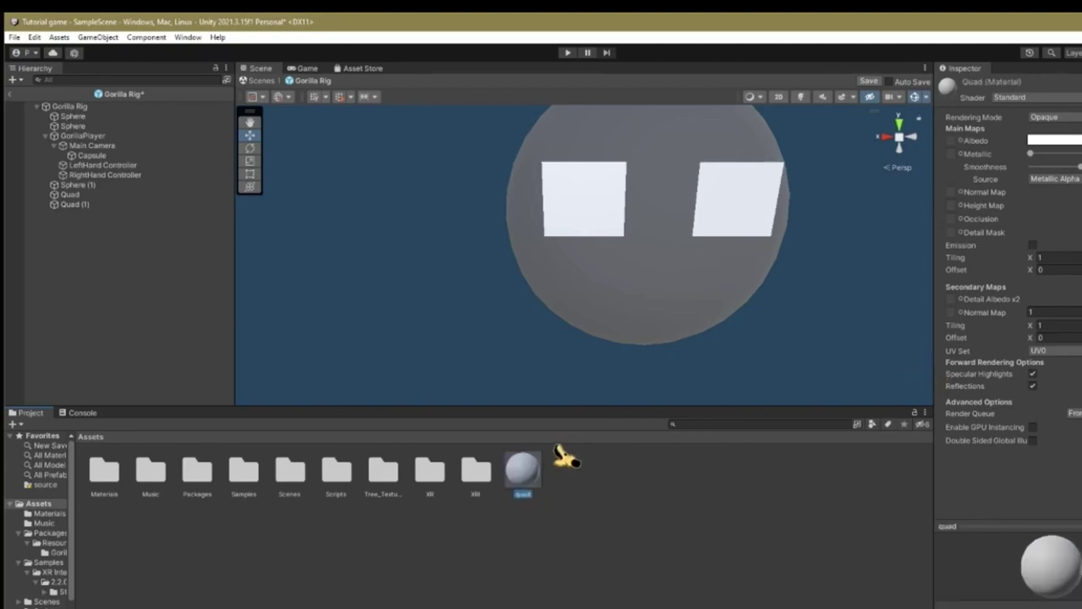
{"action": "left_click", "coordinate": [1071, 140]}
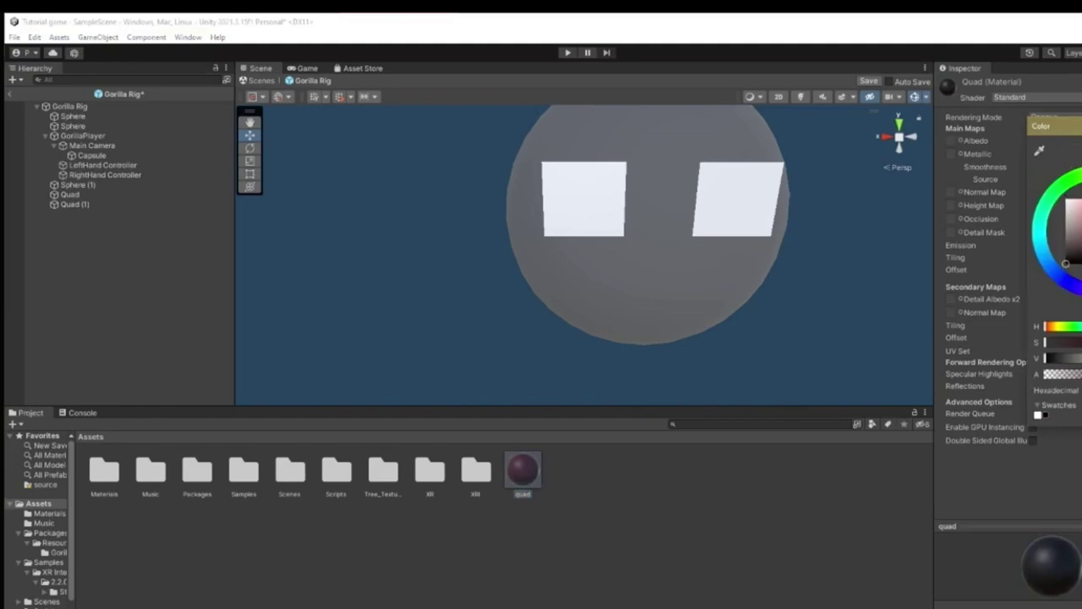
{"action": "left_click", "coordinate": [605, 446]}
{"action": "left_click_drag", "start_coordinate": [537, 363], "coordinate": [607, 205]}
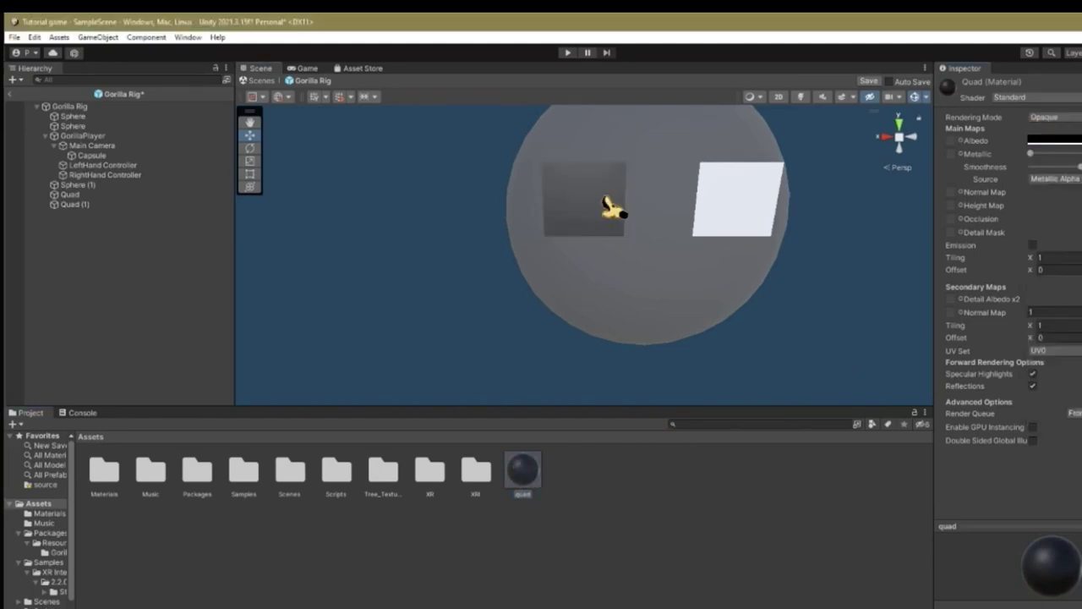
{"action": "left_click_drag", "start_coordinate": [537, 478], "coordinate": [634, 224]}
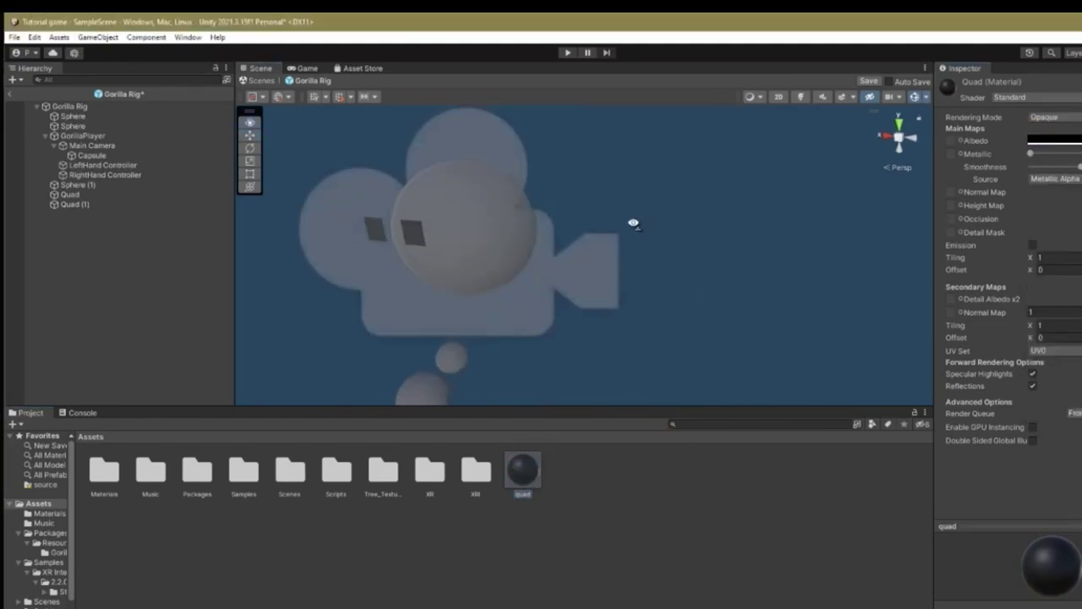
Select both eye quads and slide them back along Z into the head sphere
{"action": "left_click_drag", "start_coordinate": [566, 241], "coordinate": [386, 212], "text": "alt"}
{"action": "scroll", "coordinate": [657, 302], "scroll_direction": "up", "scroll_amount": 3}
{"action": "left_click", "coordinate": [657, 302]}
{"action": "left_click", "coordinate": [541, 251]}
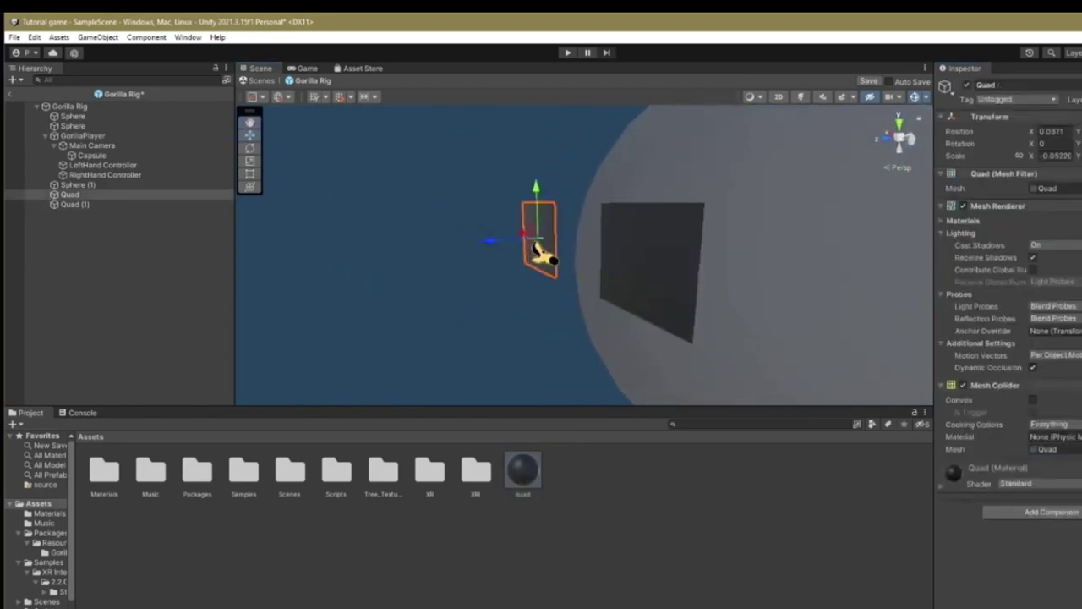
{"action": "left_click", "coordinate": [679, 284], "text": "shift"}
{"action": "mouse_move", "coordinate": [534, 251]}
{"action": "left_mouse_down"}
{"action": "mouse_move", "coordinate": [569, 245]}
{"action": "mouse_move", "coordinate": [549, 247]}
{"action": "left_mouse_up"}
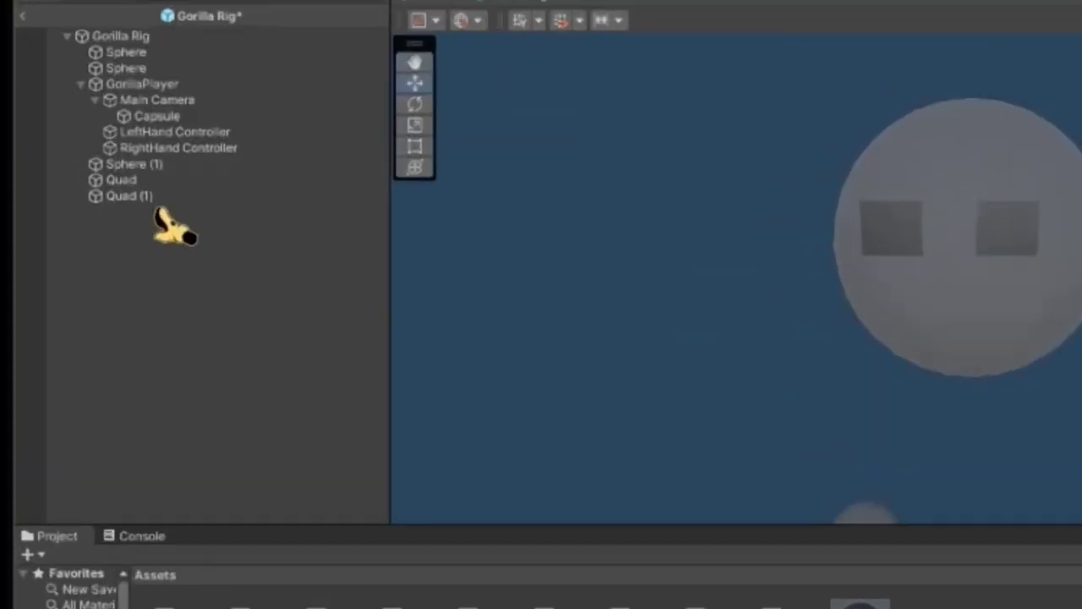
Group Sphere (1), Quad and Quad (1) under a new empty parent named Head model
{"action": "left_click", "coordinate": [84, 185]}
{"action": "left_click", "coordinate": [80, 204], "text": "shift"}
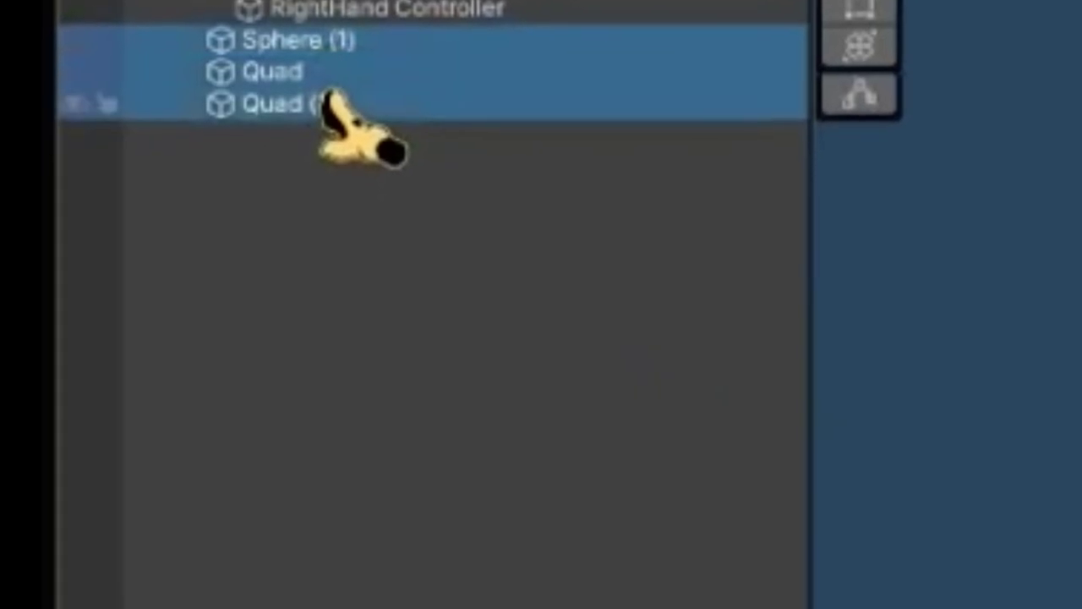
{"action": "right_click", "coordinate": [80, 204]}
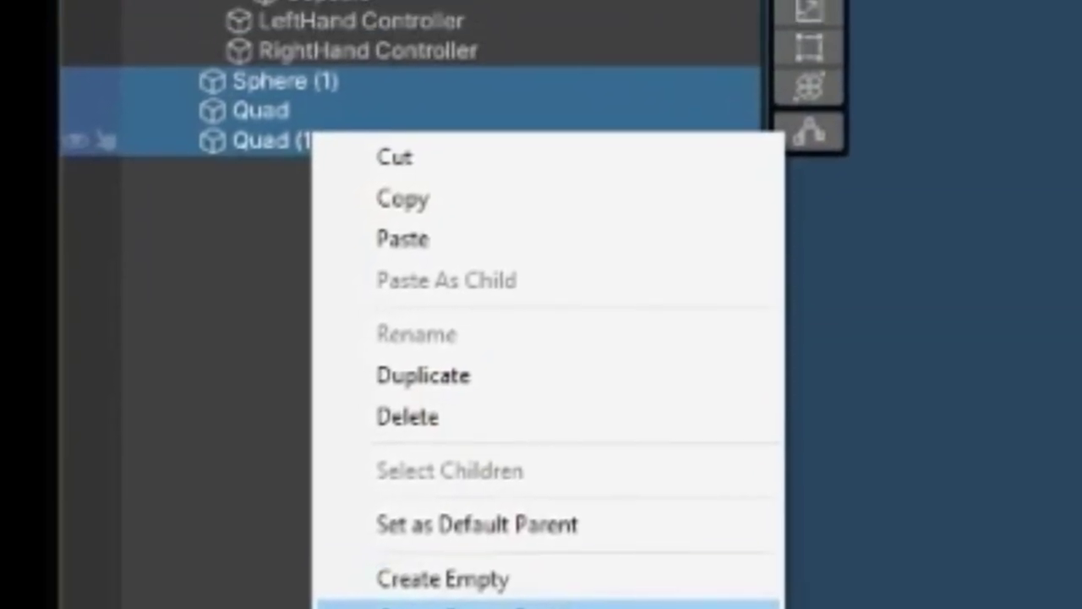
{"action": "left_click", "coordinate": [550, 535]}
{"action": "left_click", "coordinate": [182, 113]}
{"action": "right_click", "coordinate": [254, 112]}
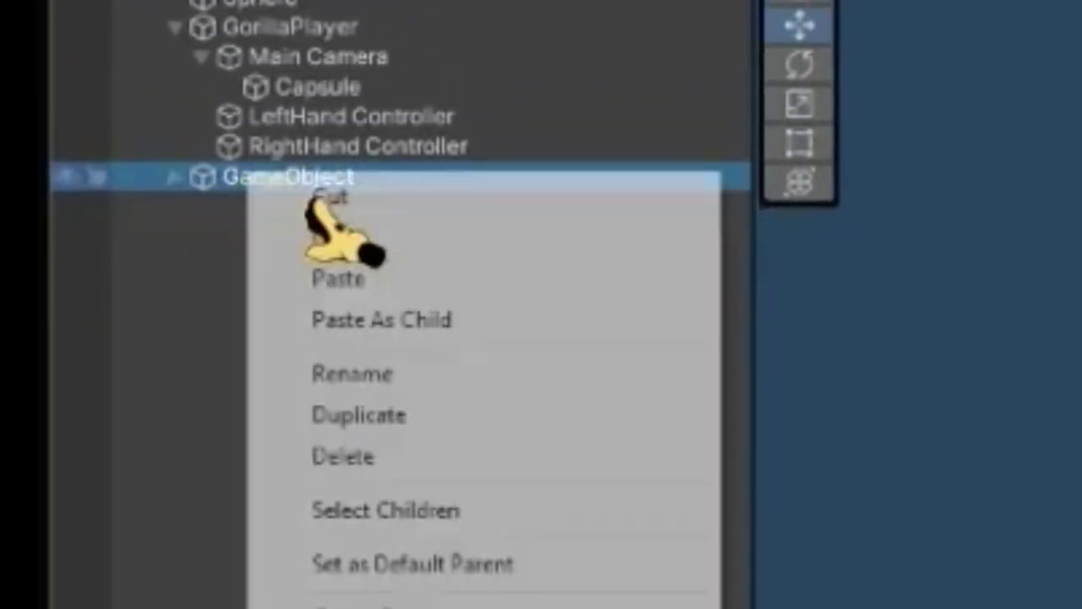
{"action": "left_click", "coordinate": [399, 382]}
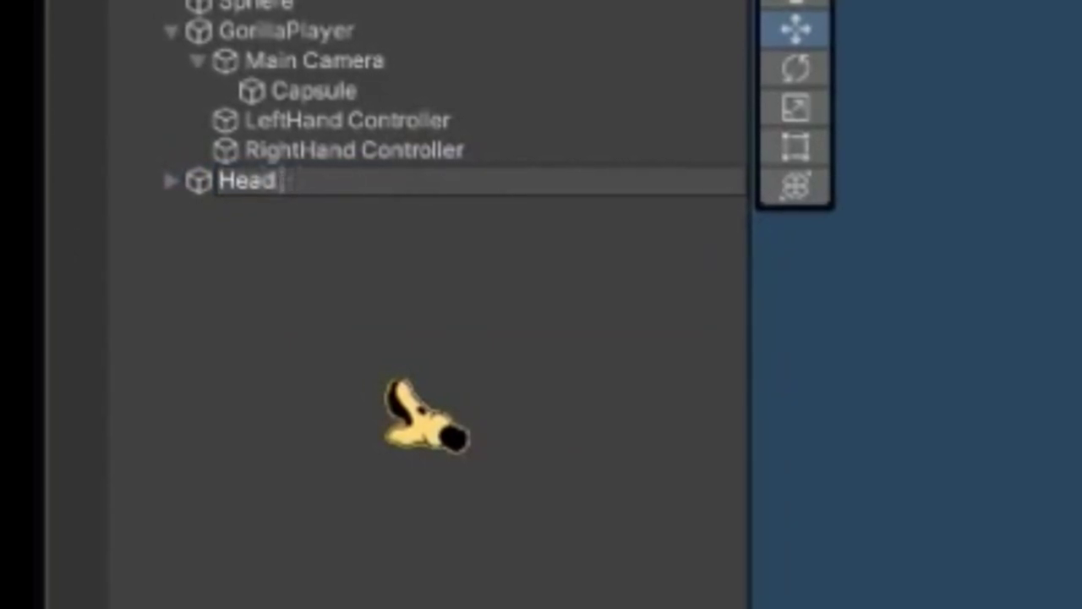
{"action": "key", "text": "Return"}
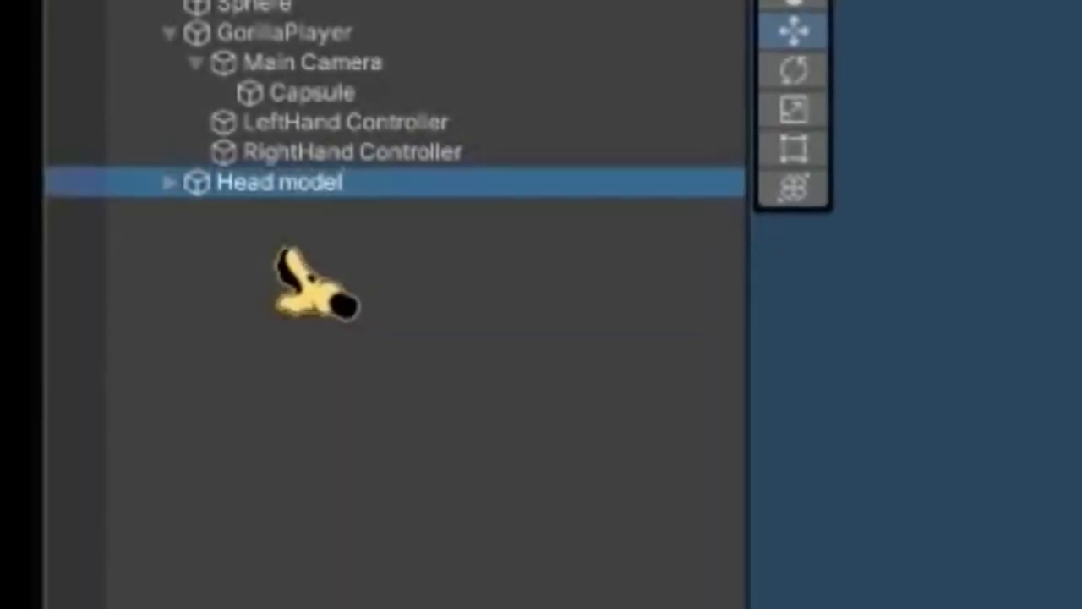
Parent Head model under Main Camera, disable the eye quads' Mesh Colliders, and save the prefab
{"action": "left_click_drag", "start_coordinate": [284, 186], "coordinate": [246, 69]}
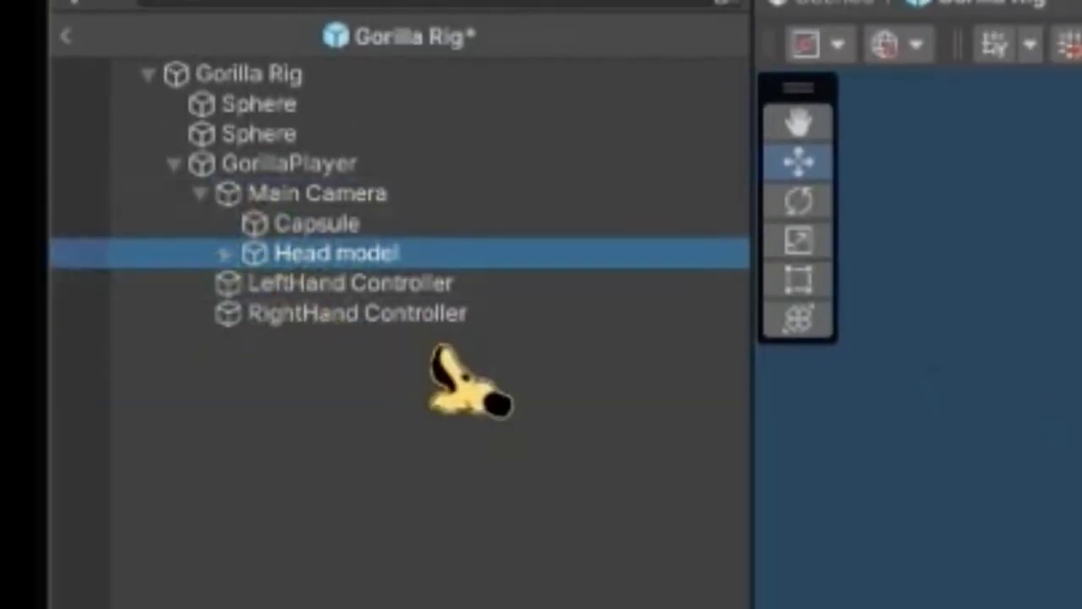
{"action": "left_click", "coordinate": [225, 254]}
{"action": "left_click", "coordinate": [338, 342]}
{"action": "left_click", "coordinate": [330, 313], "text": "shift"}
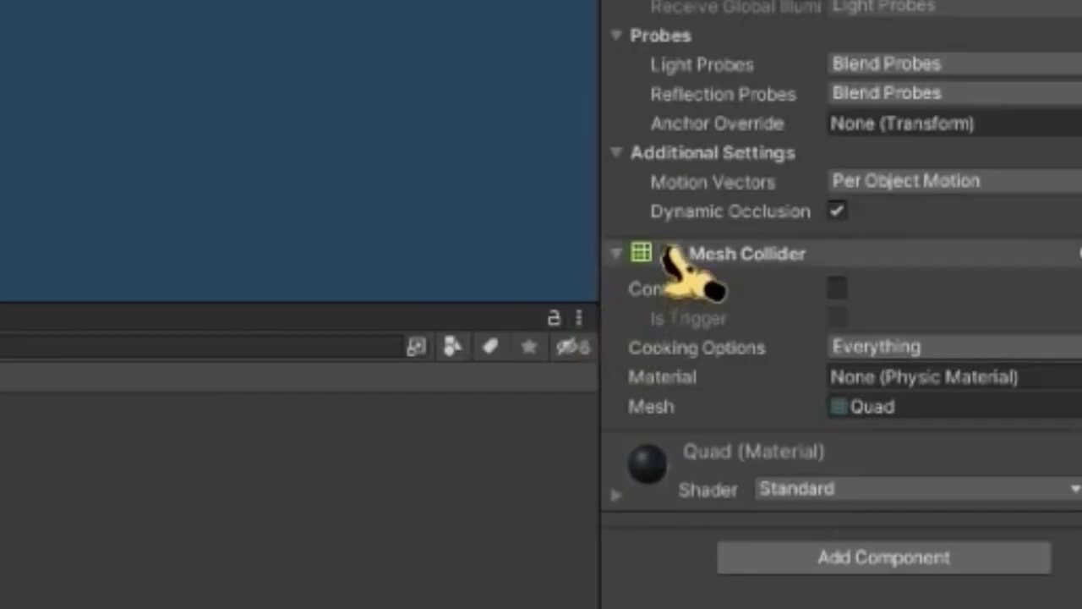
{"action": "left_click", "coordinate": [668, 253]}
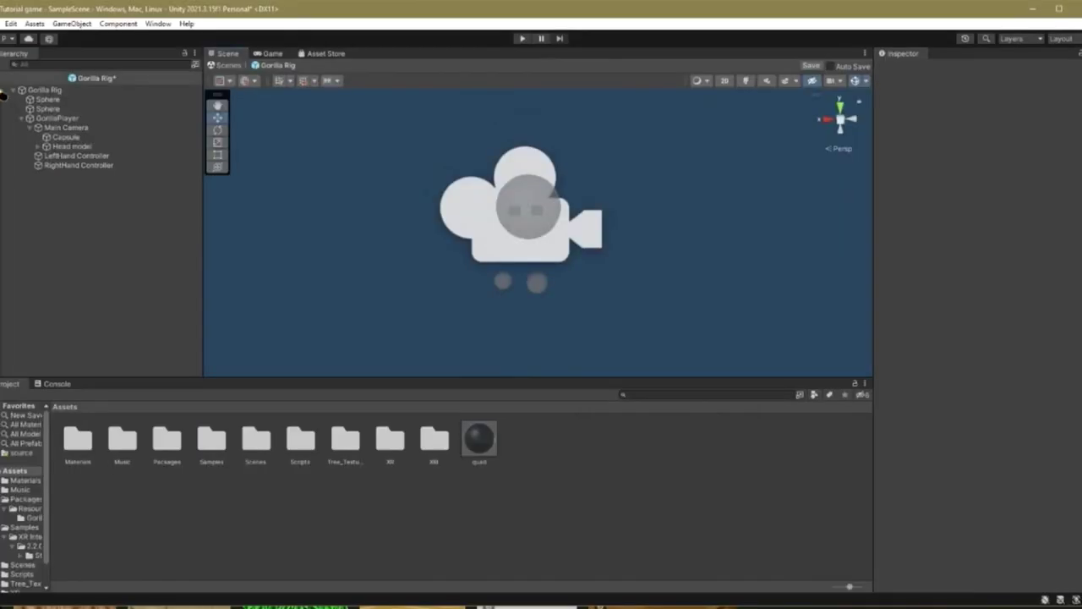
{"action": "left_click", "coordinate": [10, 80]}
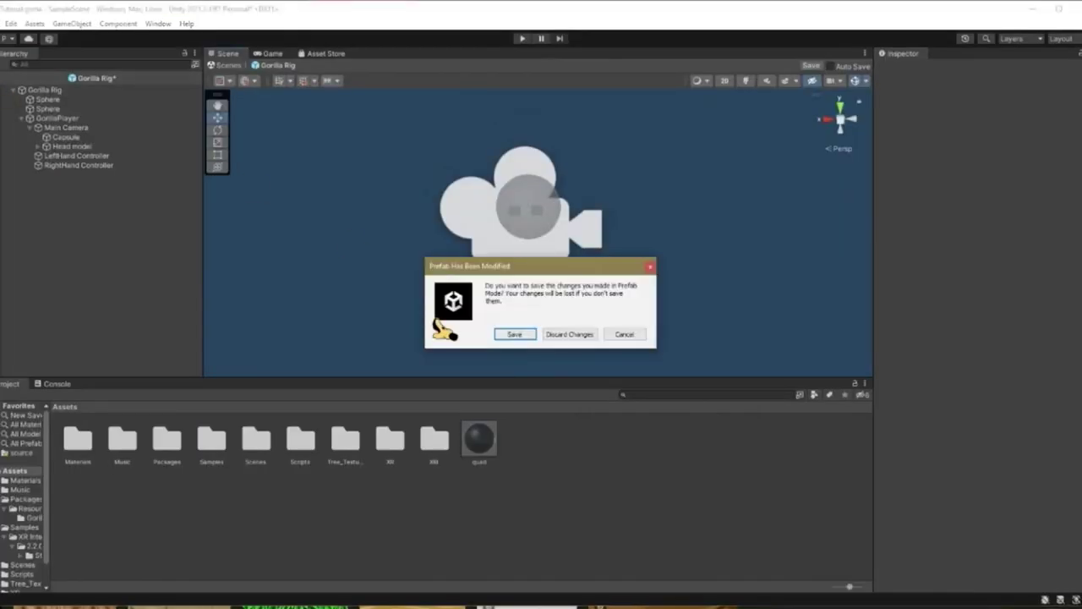
{"action": "left_click", "coordinate": [515, 334]}
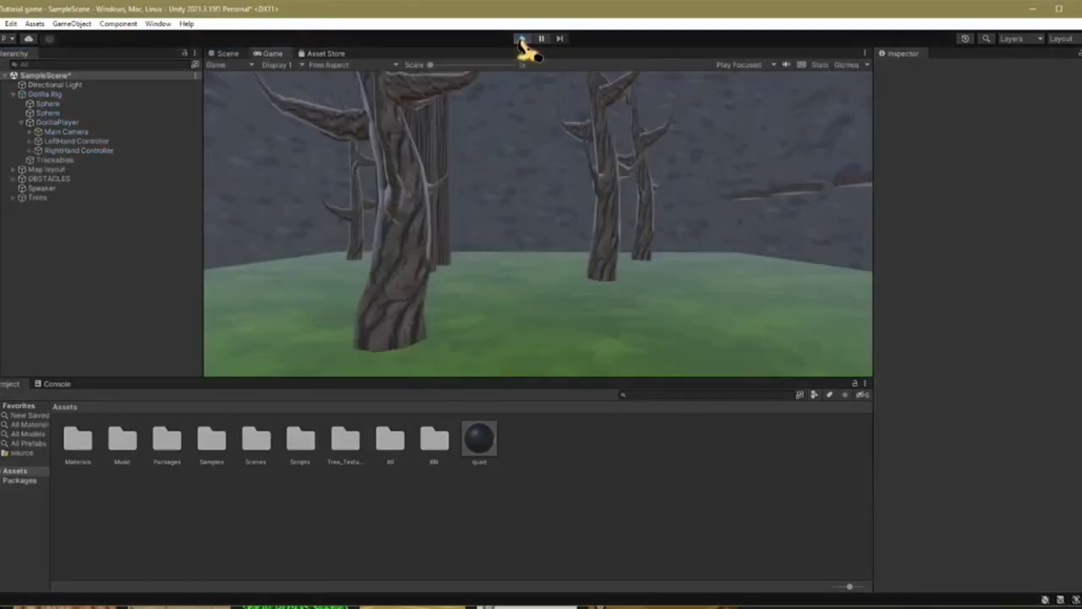
{"action": "left_click", "coordinate": [227, 52]}
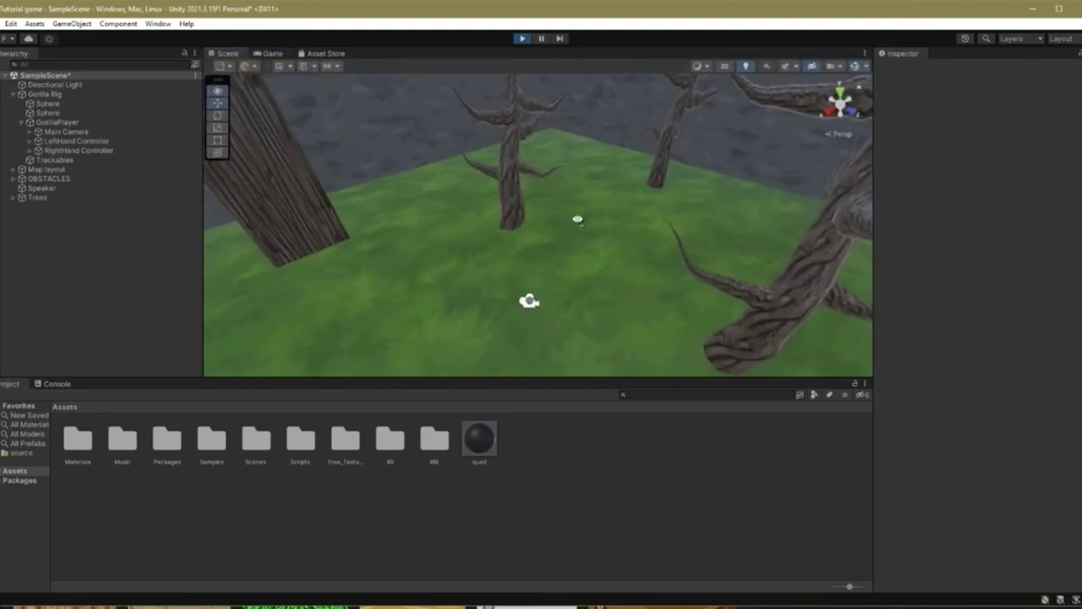
{"action": "double_click", "coordinate": [135, 141]}
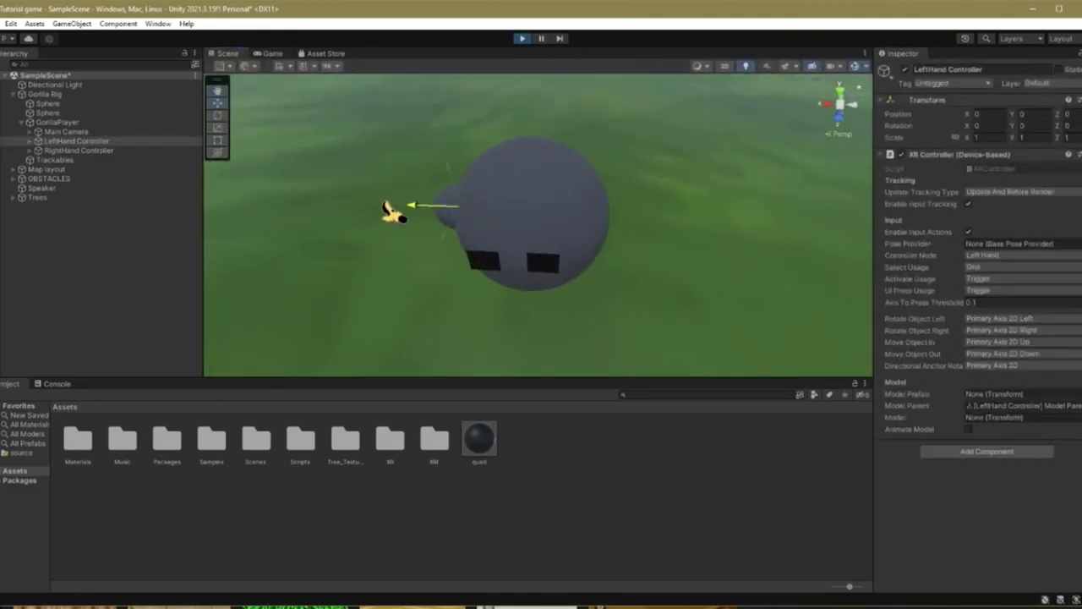
{"action": "left_click_drag", "start_coordinate": [393, 213], "coordinate": [410, 259]}
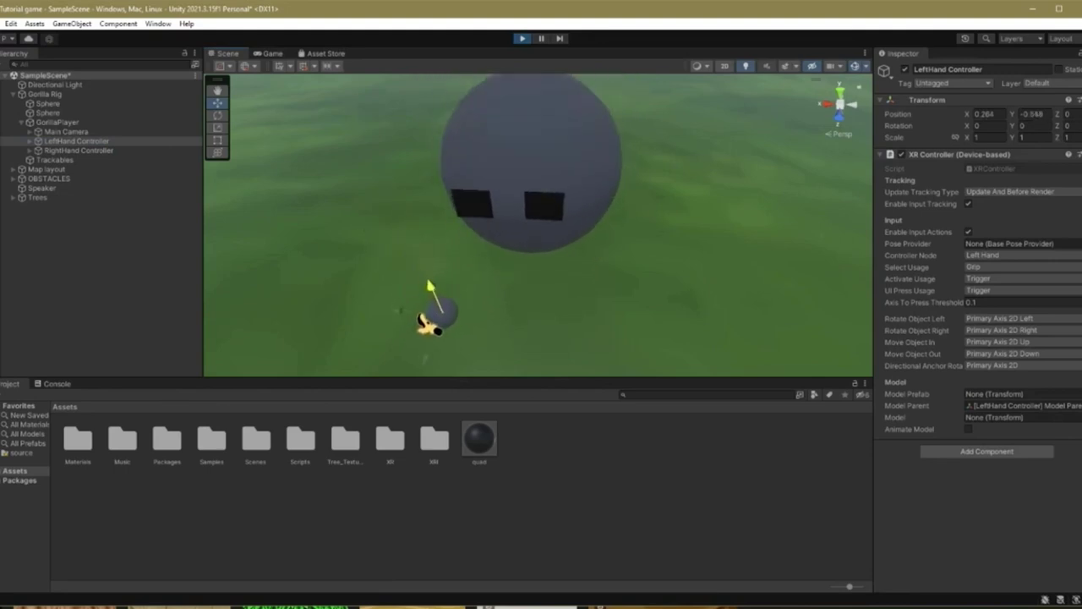
{"action": "left_click", "coordinate": [85, 150]}
{"action": "left_click", "coordinate": [522, 38]}
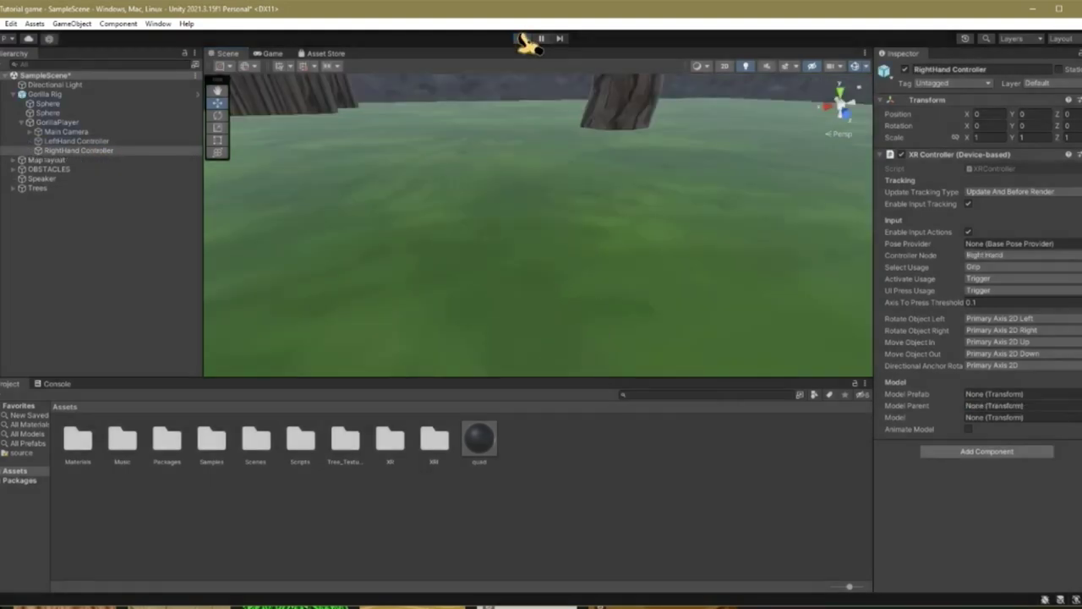
{"action": "left_click", "coordinate": [646, 602]}
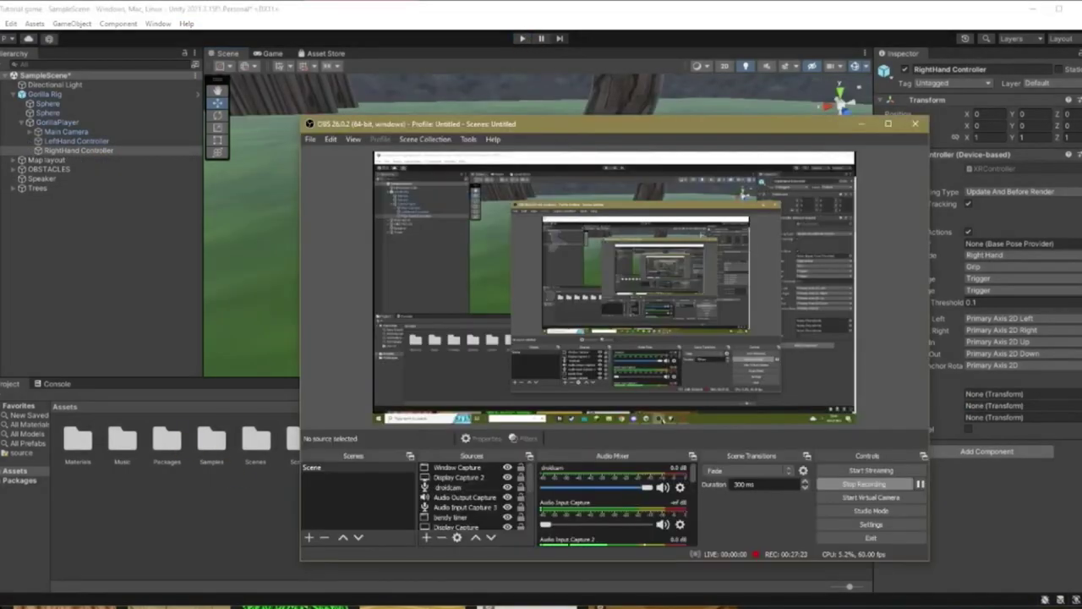
{"action": "left_click", "coordinate": [292, 562]}
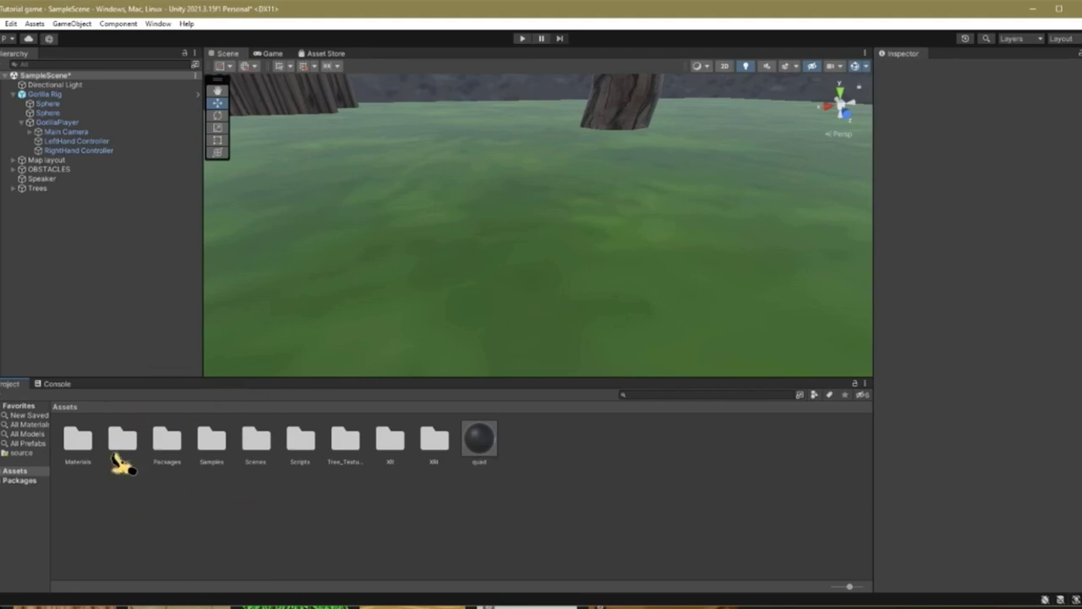
Browse through Resources to GorillaPrefabs and open the Gorilla Rig prefab
{"action": "double_click", "coordinate": [77, 440]}
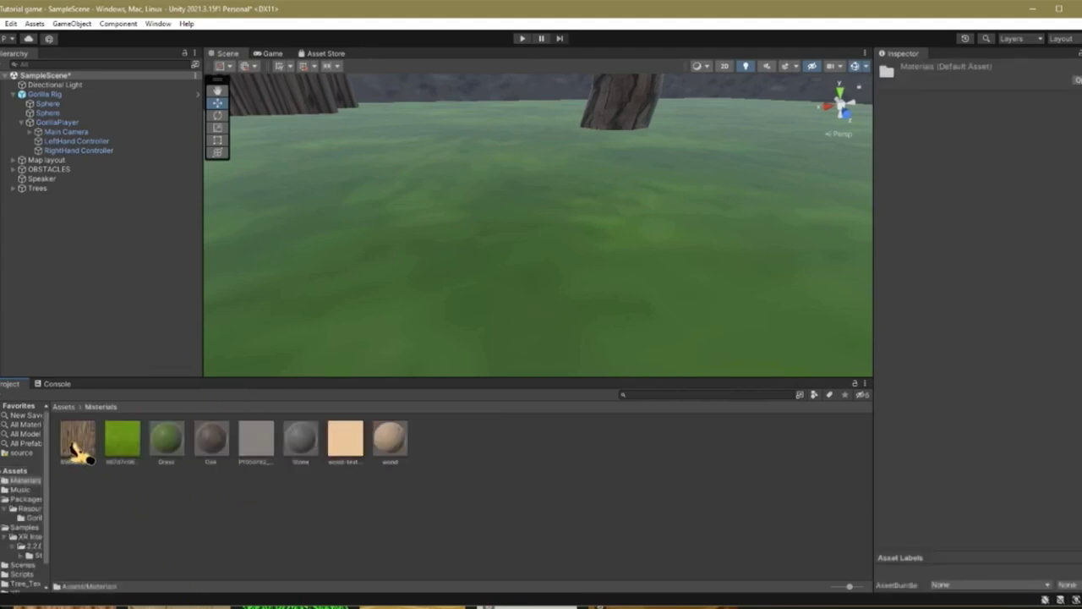
{"action": "left_click", "coordinate": [64, 407]}
{"action": "double_click", "coordinate": [118, 457]}
{"action": "left_click", "coordinate": [65, 408]}
{"action": "double_click", "coordinate": [166, 452]}
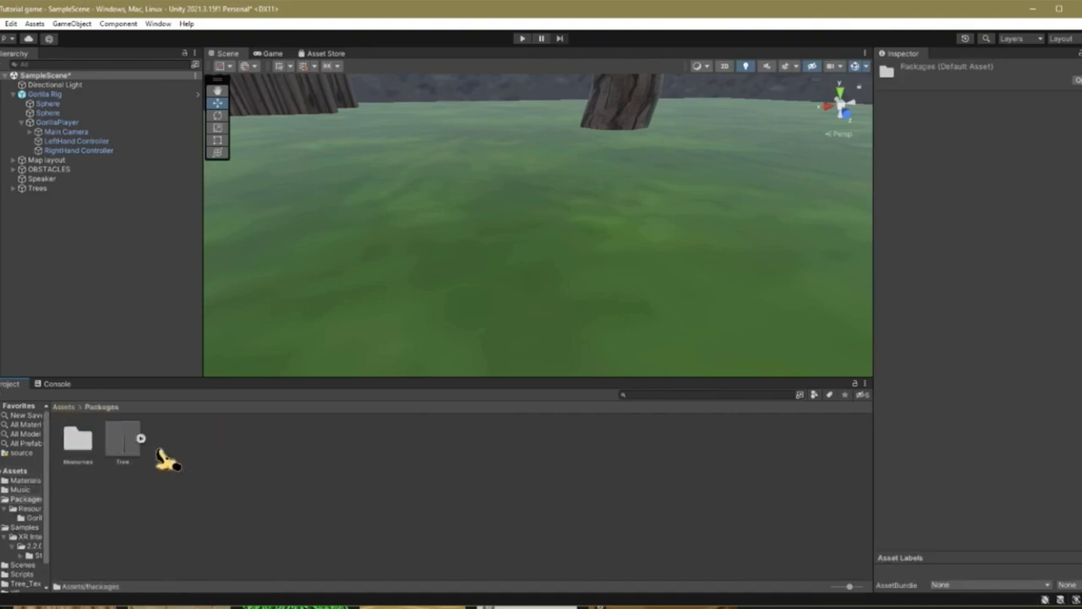
{"action": "double_click", "coordinate": [80, 441]}
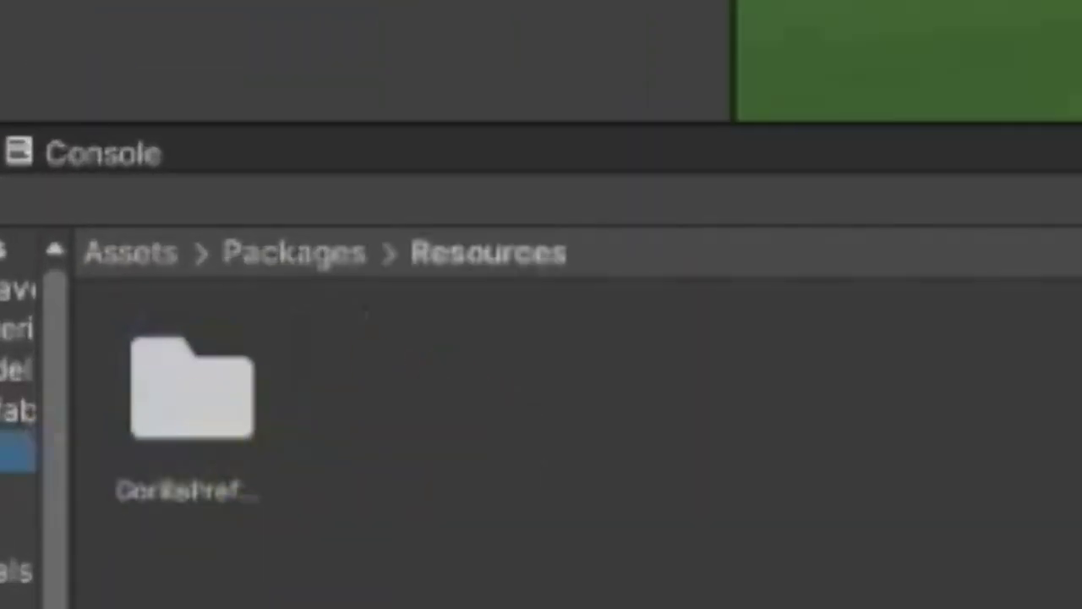
{"action": "double_click", "coordinate": [221, 419]}
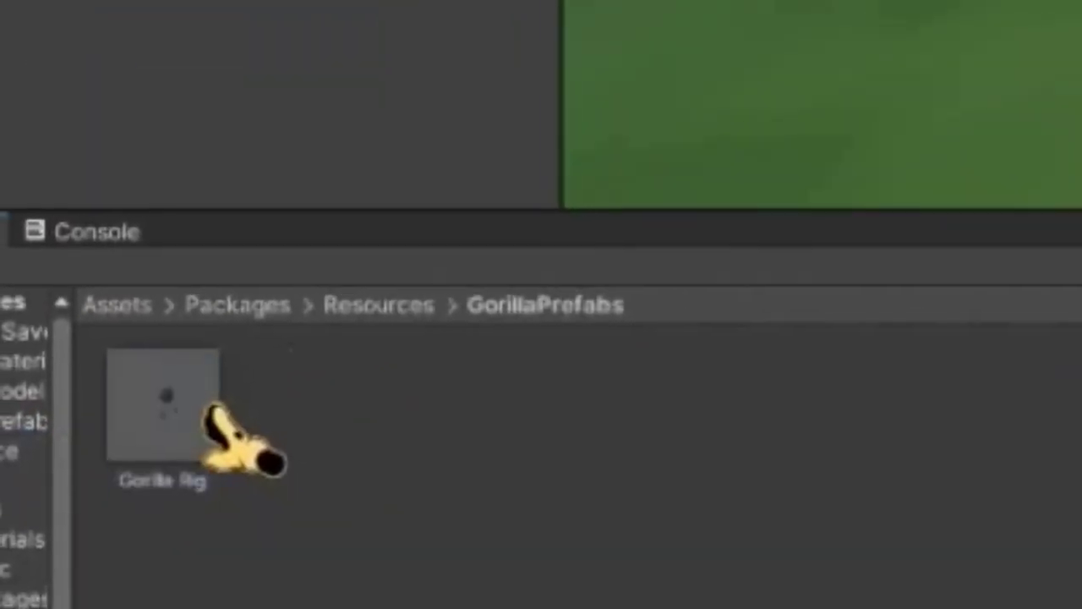
{"action": "double_click", "coordinate": [211, 413]}
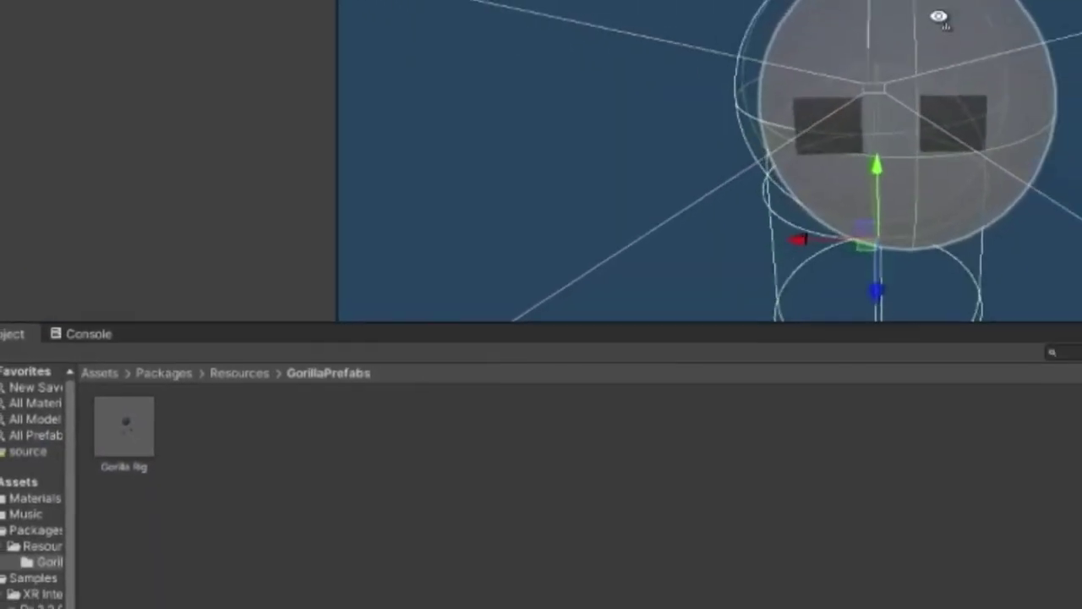
Shift the Head model to the left and select its head Sphere (1)
{"action": "left_click", "coordinate": [122, 112]}
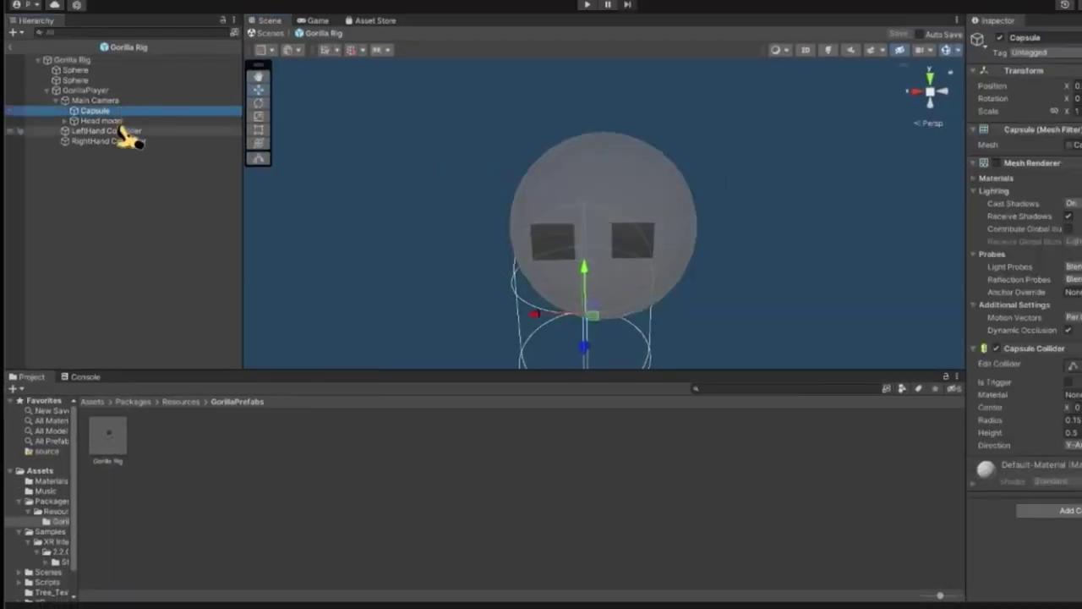
{"action": "left_click", "coordinate": [122, 121]}
{"action": "left_click_drag", "start_coordinate": [563, 235], "coordinate": [609, 237]}
{"action": "left_click", "coordinate": [85, 90]}
{"action": "left_click", "coordinate": [94, 99]}
{"action": "left_click_drag", "start_coordinate": [457, 203], "coordinate": [480, 199], "text": "alt"}
{"action": "left_click", "coordinate": [80, 101]}
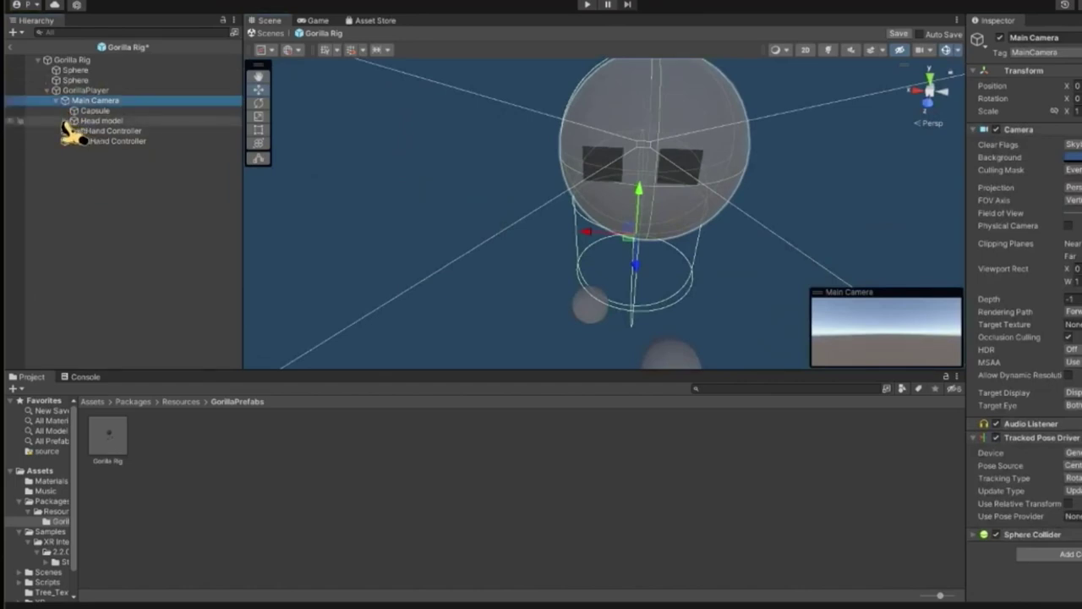
{"action": "left_click", "coordinate": [68, 121]}
{"action": "left_click", "coordinate": [107, 131]}
{"action": "left_click_drag", "start_coordinate": [591, 181], "coordinate": [550, 127], "text": "alt"}
{"action": "scroll", "coordinate": [616, 180], "scroll_direction": "down", "scroll_amount": 2}
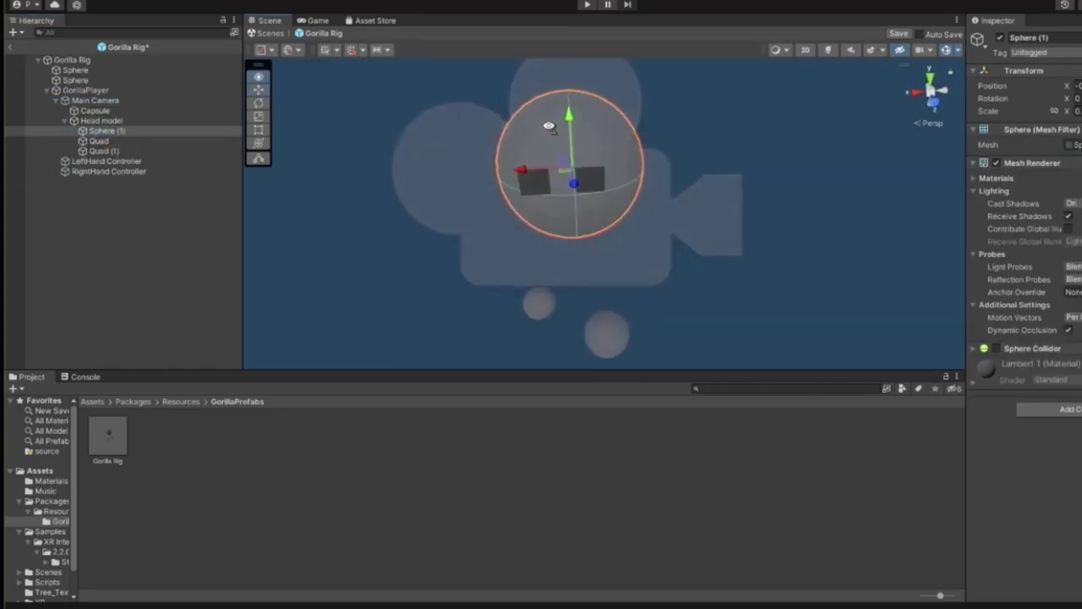
Duplicate the head sphere as Sphere (2) and rotate it into place on the head model
{"action": "key", "text": "ctrl+d"}
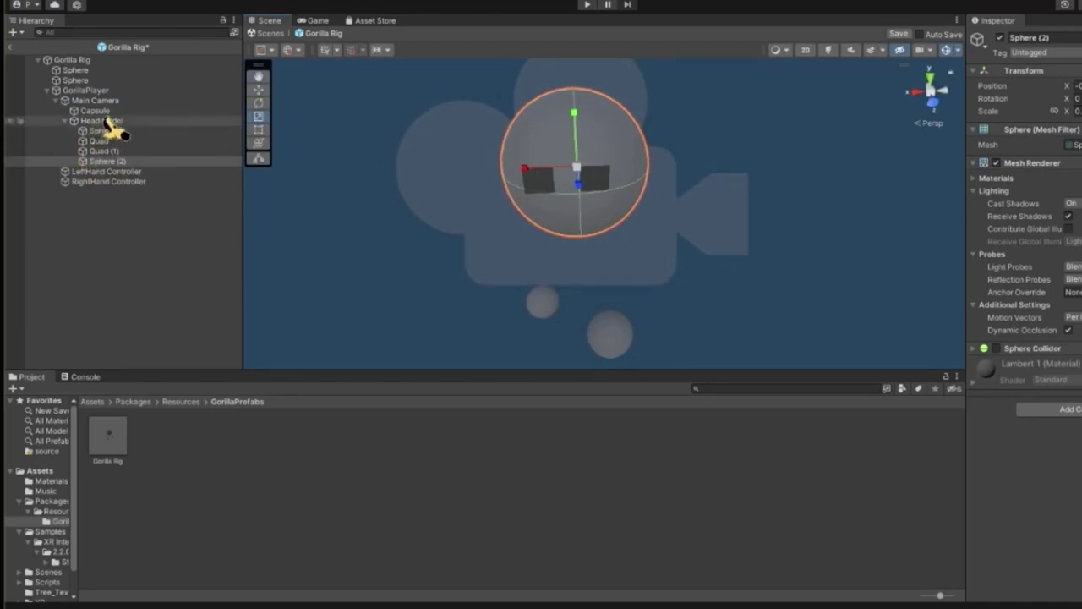
{"action": "key", "text": "e"}
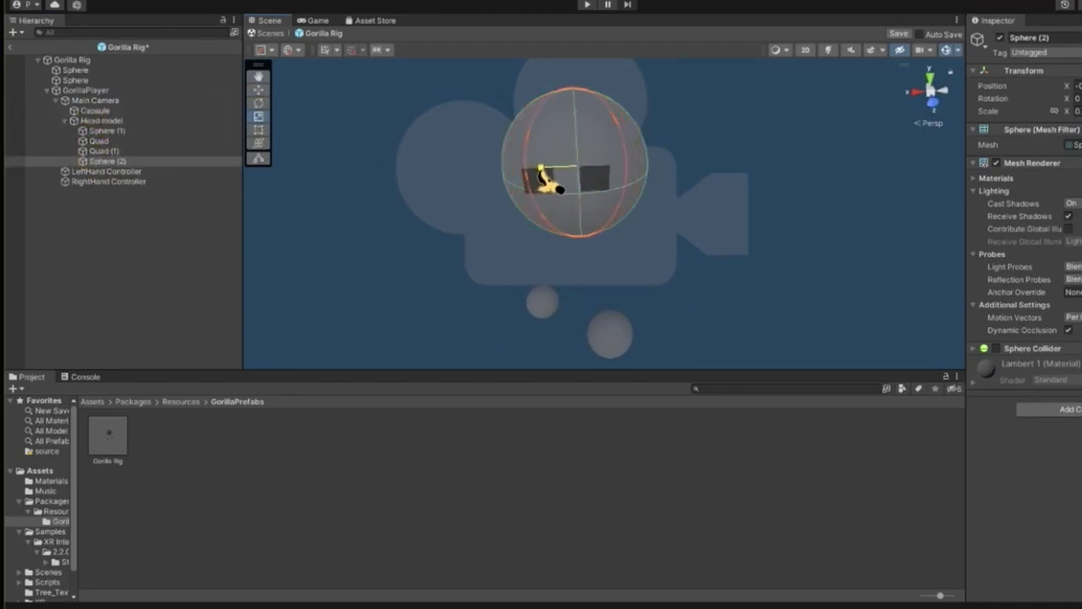
{"action": "left_click_drag", "start_coordinate": [582, 123], "coordinate": [526, 178]}
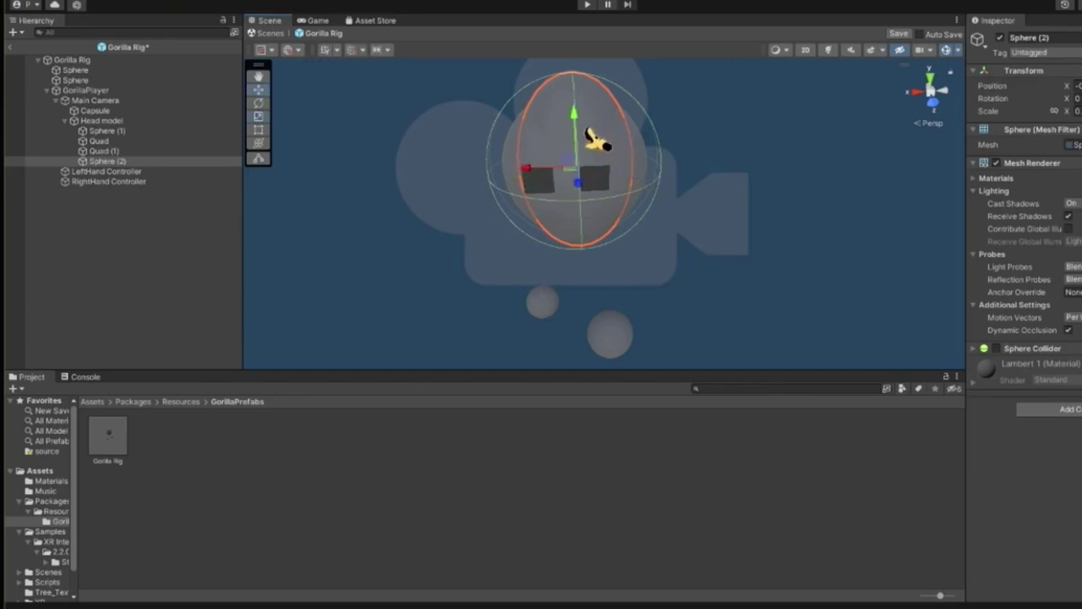
{"action": "left_click", "coordinate": [597, 142]}
{"action": "left_click_drag", "start_coordinate": [596, 142], "coordinate": [321, 152], "text": "alt"}
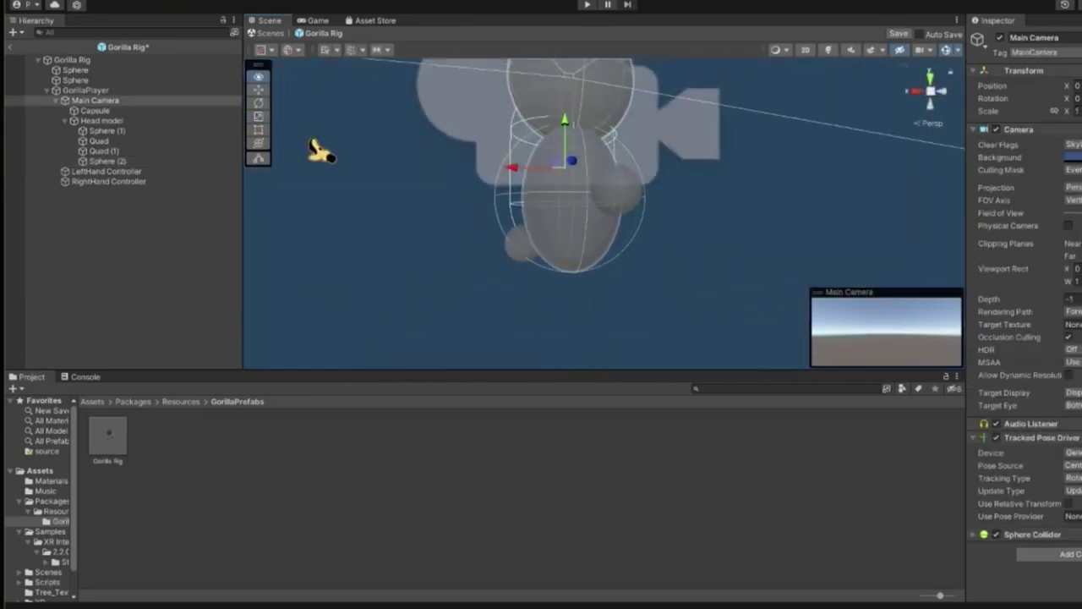
{"action": "left_click", "coordinate": [142, 163]}
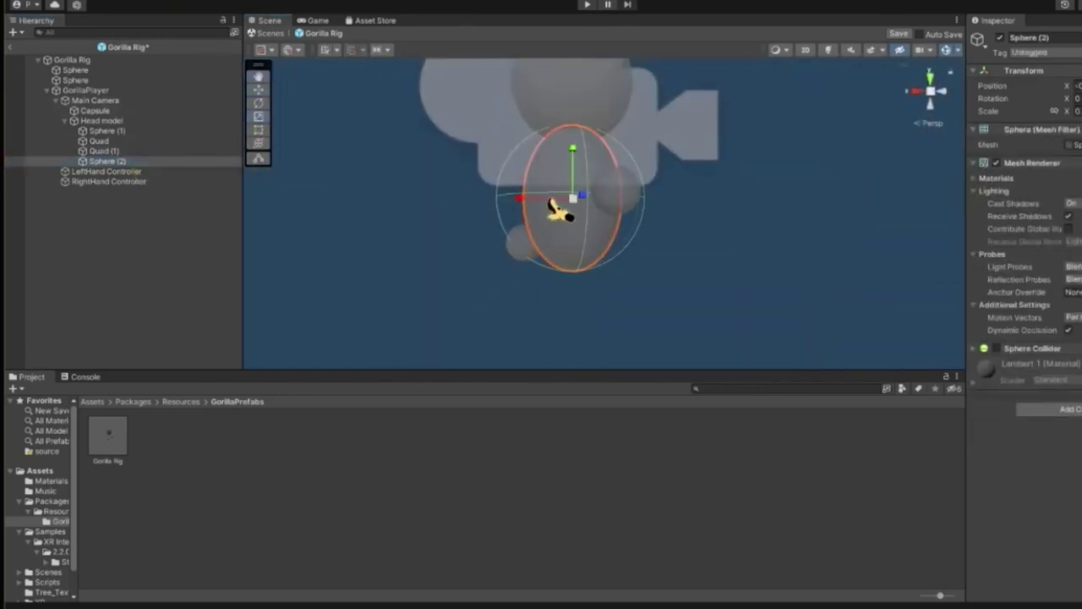
Orbit the Scene view to check the character from the front
{"action": "left_click_drag", "start_coordinate": [558, 211], "coordinate": [551, 300], "text": "alt"}
{"action": "left_click", "coordinate": [739, 296]}
{"action": "left_click_drag", "start_coordinate": [735, 293], "coordinate": [685, 249], "text": "alt"}
{"action": "scroll", "coordinate": [685, 249], "scroll_direction": "up", "scroll_amount": 3}
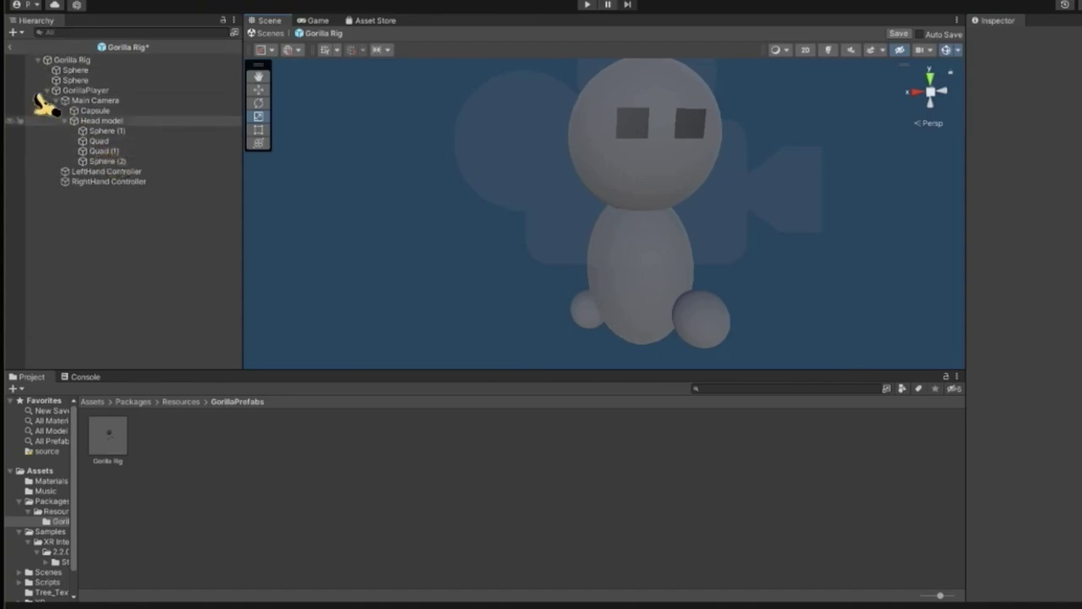
Save the Gorilla Rig prefab and test the SampleScene in Play mode, looking around the platform
{"action": "left_click", "coordinate": [579, 323]}
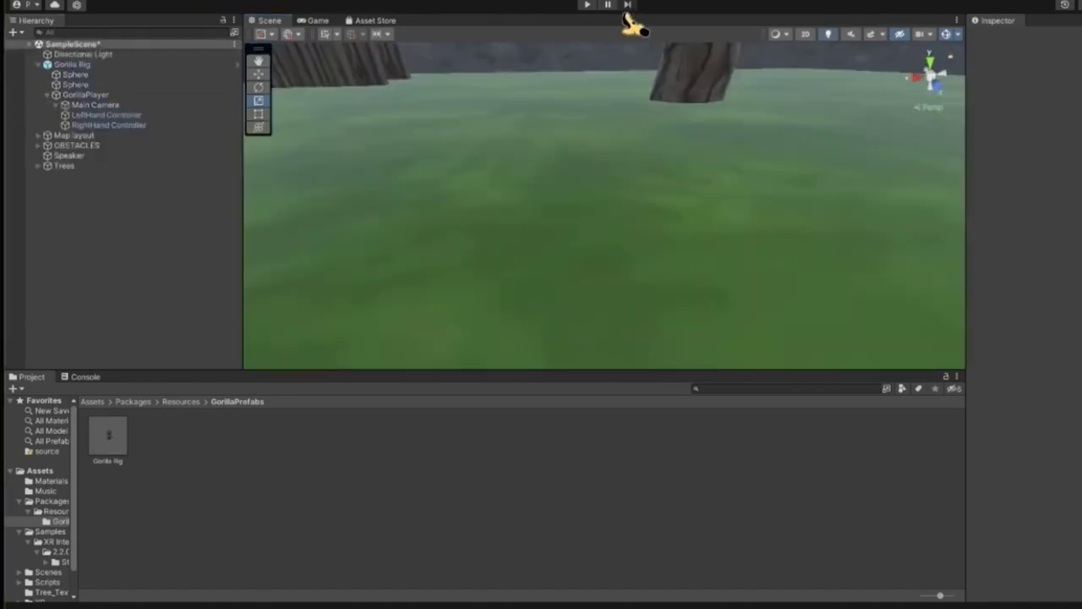
{"action": "left_click", "coordinate": [588, 4]}
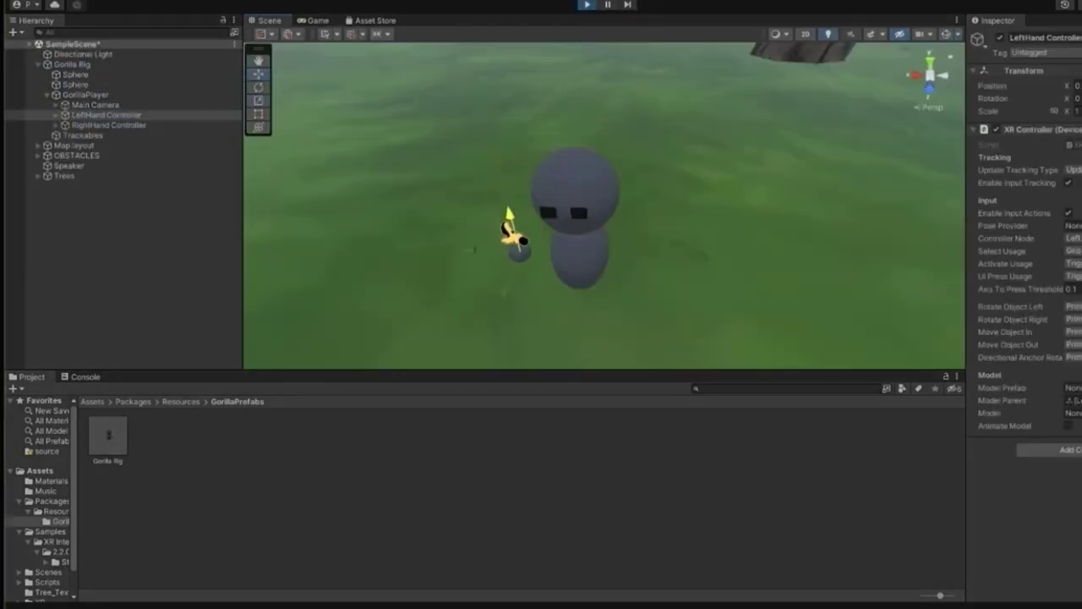
{"action": "right_click_drag", "start_coordinate": [558, 211], "coordinate": [583, 199]}
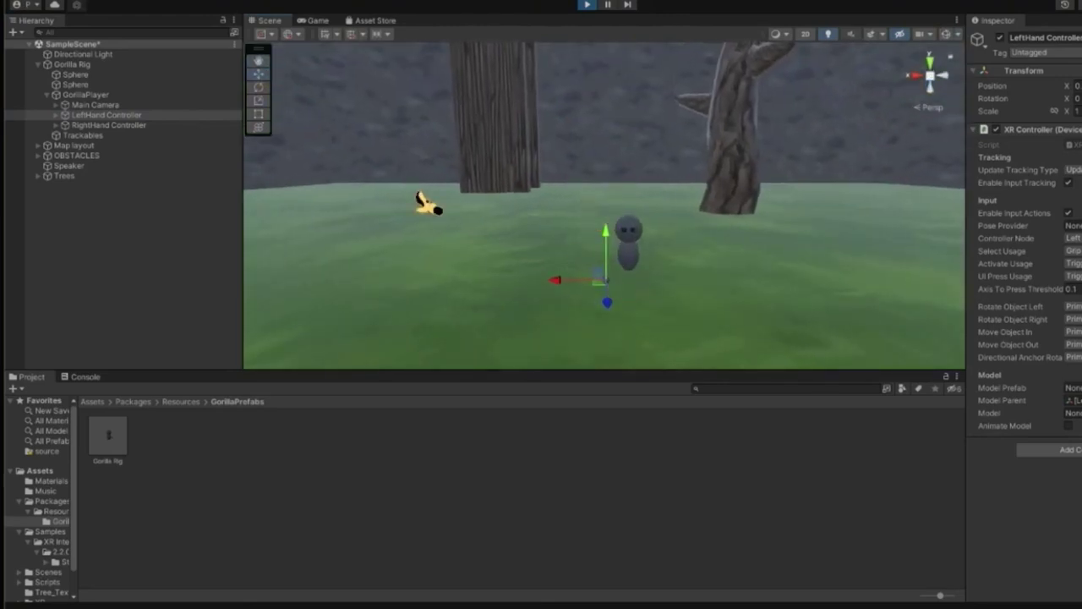
{"action": "left_click", "coordinate": [174, 133]}
{"action": "right_click_drag", "start_coordinate": [708, 169], "coordinate": [715, 222]}
{"action": "left_click", "coordinate": [594, 112]}
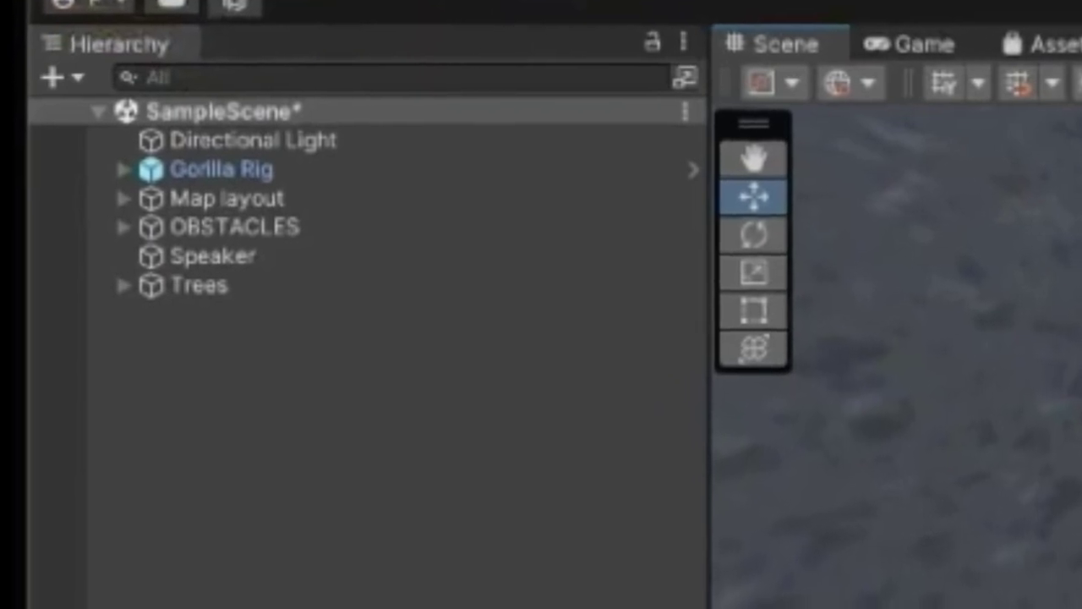
Open File > Build Settings and then Player Settings
{"action": "left_click", "coordinate": [51, 2]}
{"action": "left_click", "coordinate": [211, 380]}
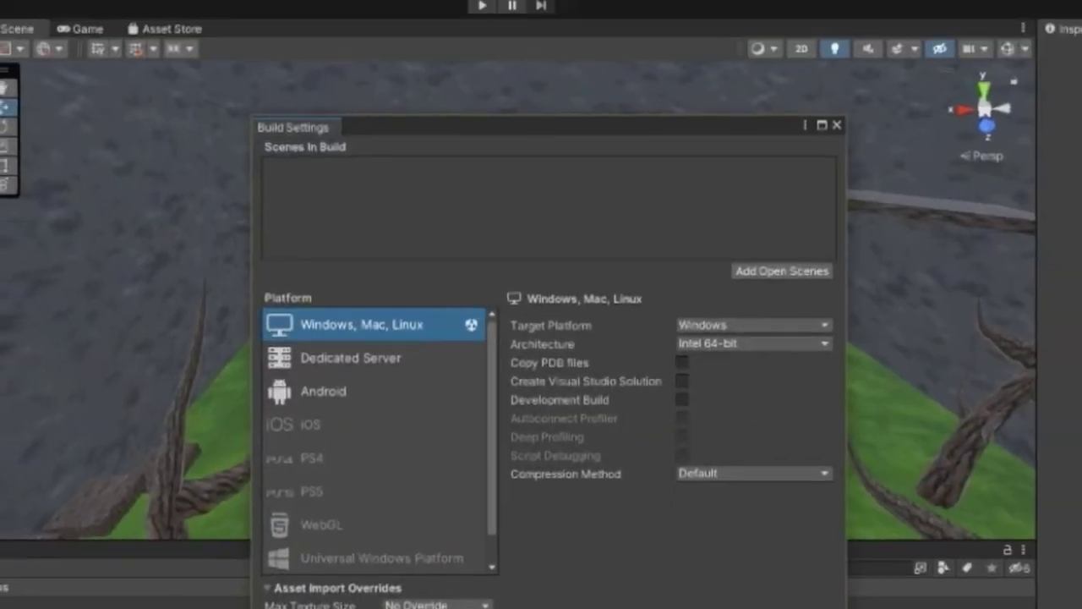
{"action": "left_click", "coordinate": [339, 608]}
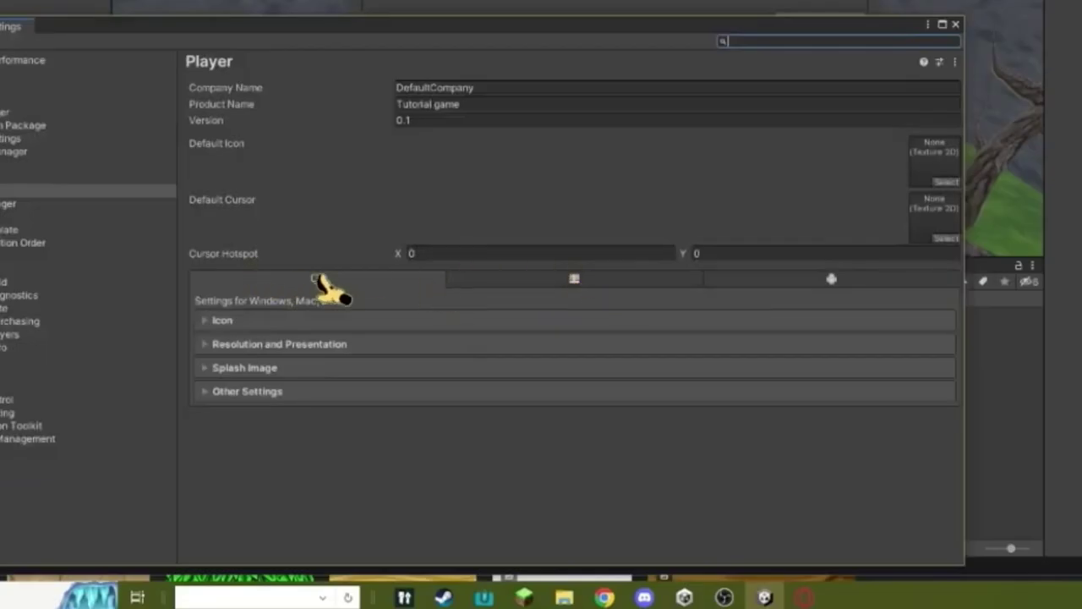
Show the Android Player settings and open the Keystore Manager under Publishing Settings
{"action": "left_click", "coordinate": [842, 284]}
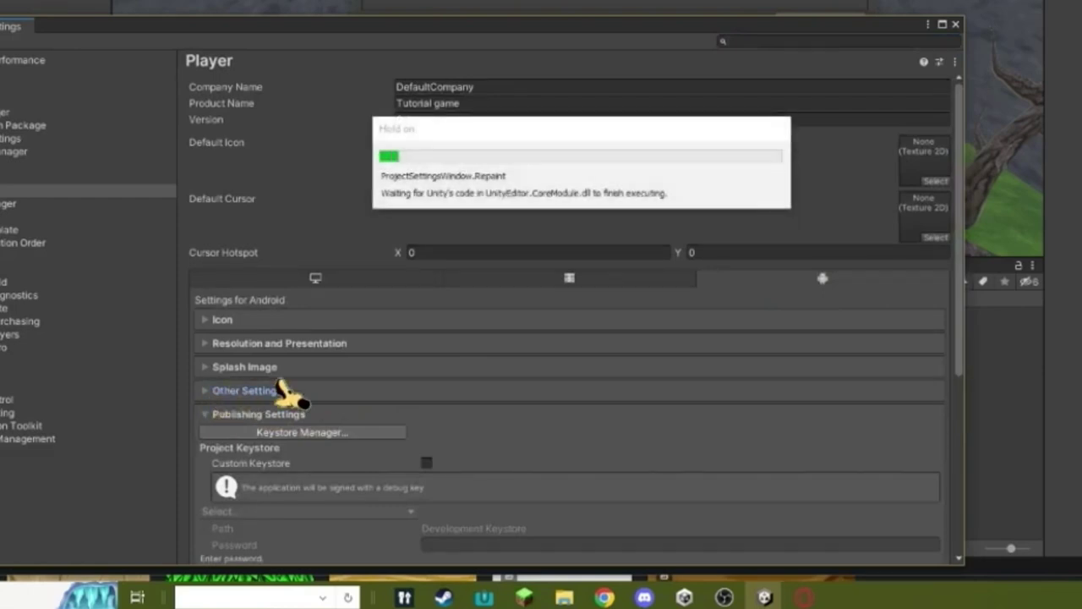
{"action": "scroll", "coordinate": [279, 346], "scroll_direction": "down", "scroll_amount": 2}
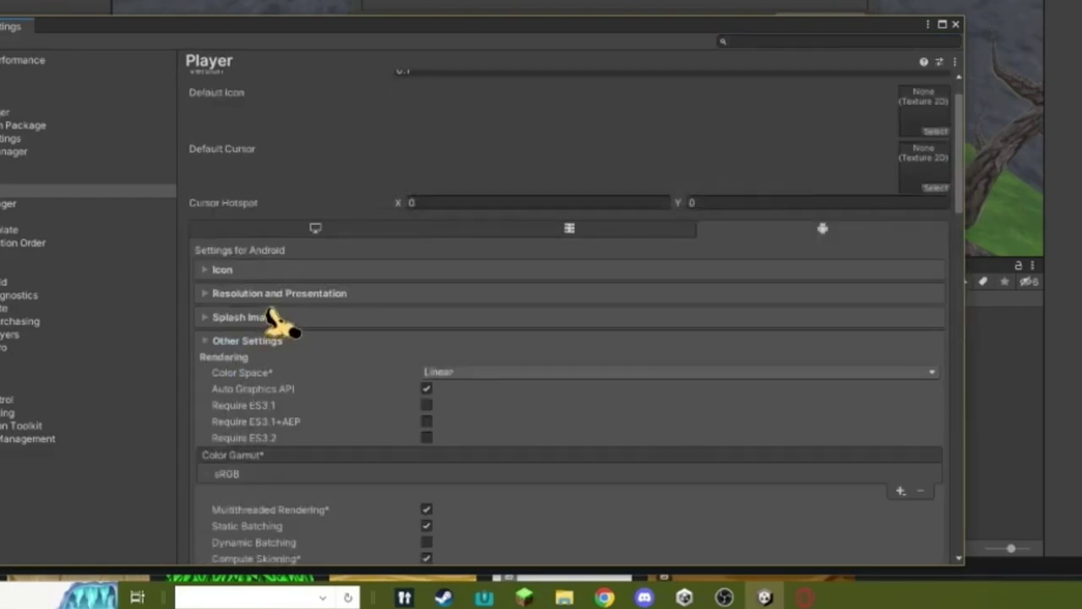
{"action": "left_click", "coordinate": [222, 341]}
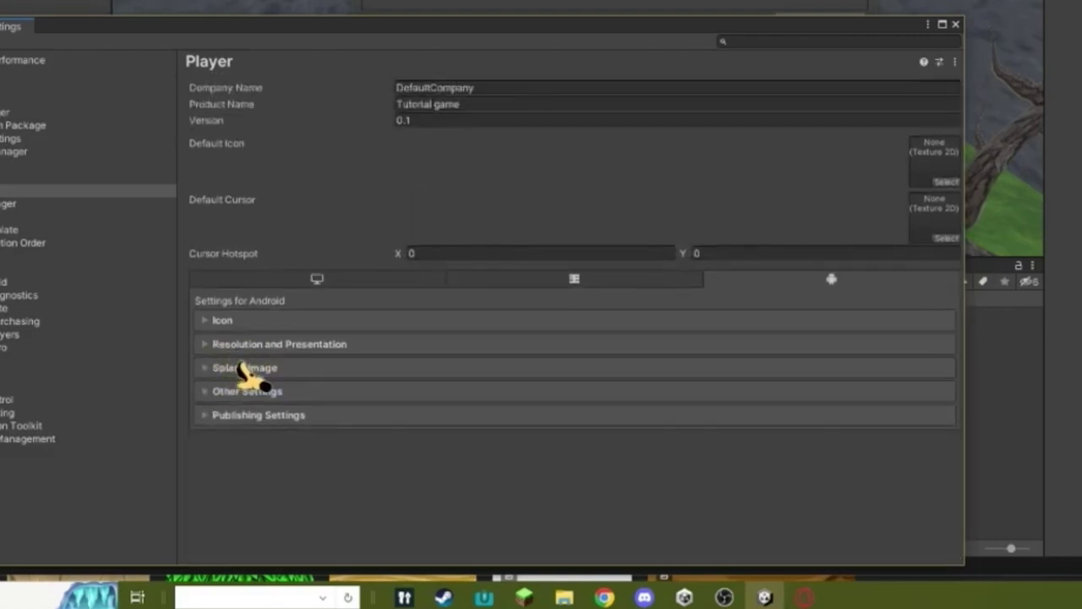
{"action": "left_click", "coordinate": [211, 416]}
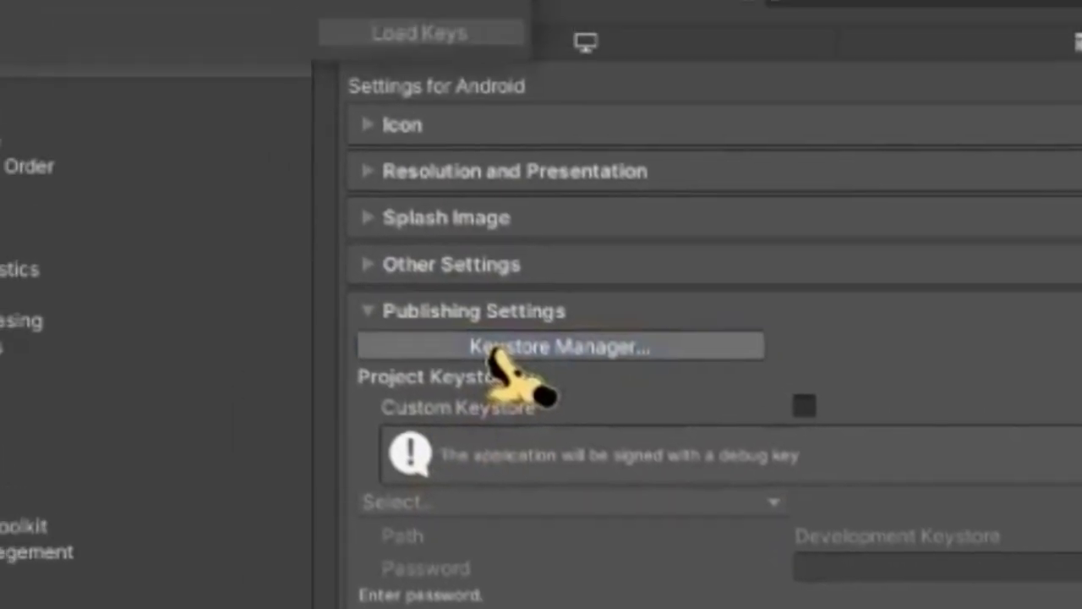
{"action": "left_click", "coordinate": [271, 433]}
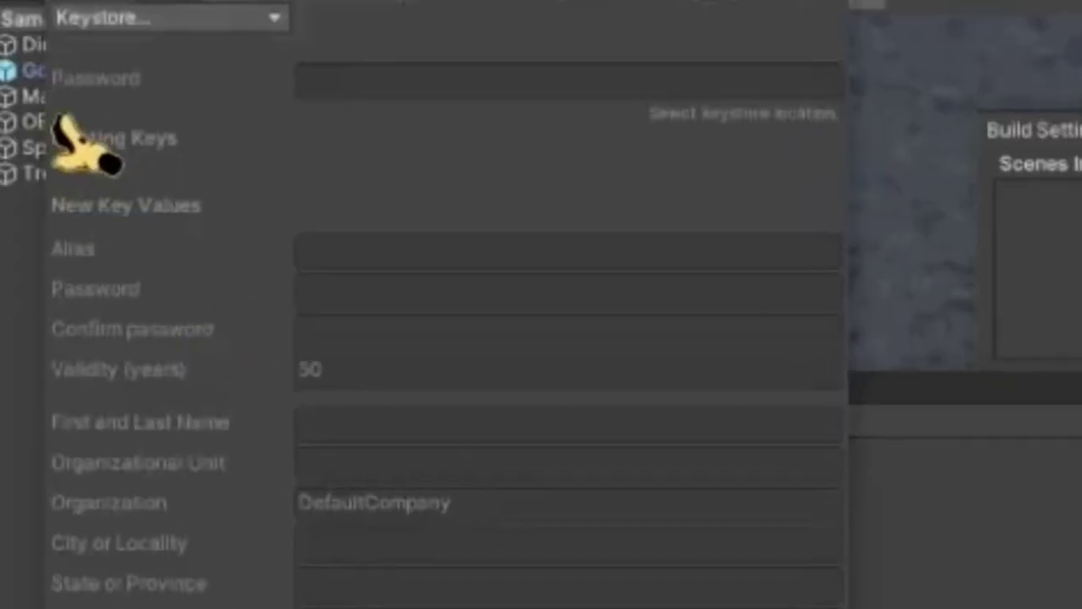
Create a new user.keystore with a key aliased pear and make it the project keystore
{"action": "left_click", "coordinate": [156, 20]}
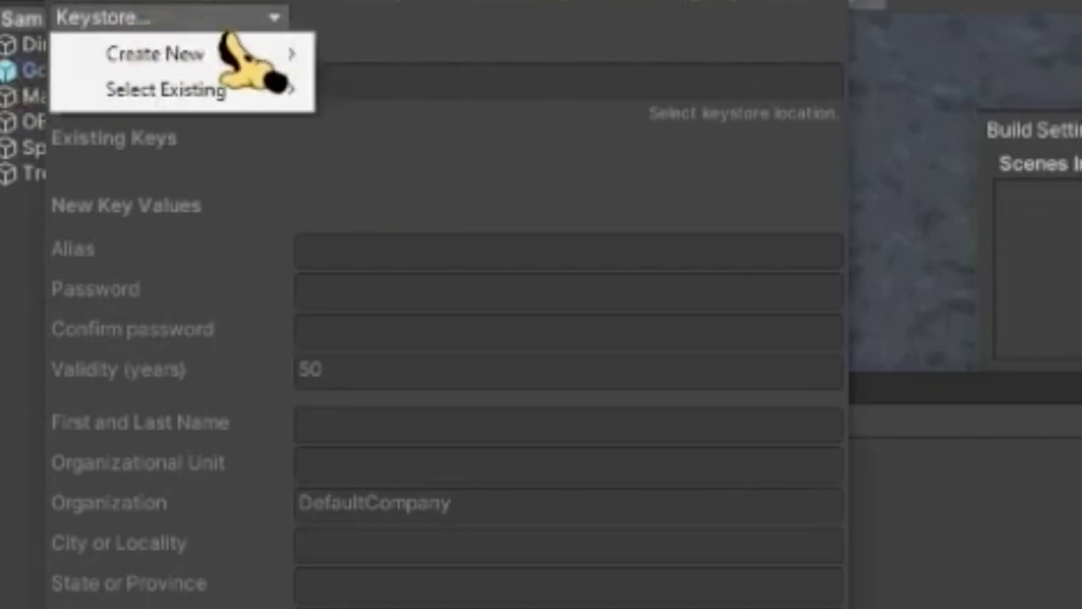
{"action": "mouse_move", "coordinate": [241, 53]}
{"action": "left_click", "coordinate": [427, 53]}
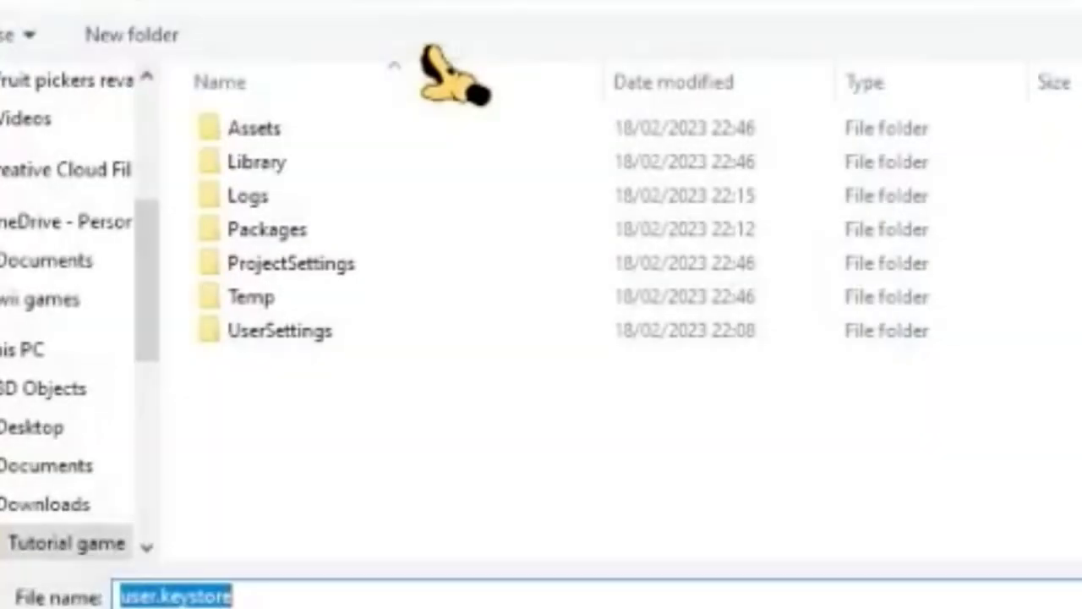
{"action": "key", "text": "Return"}
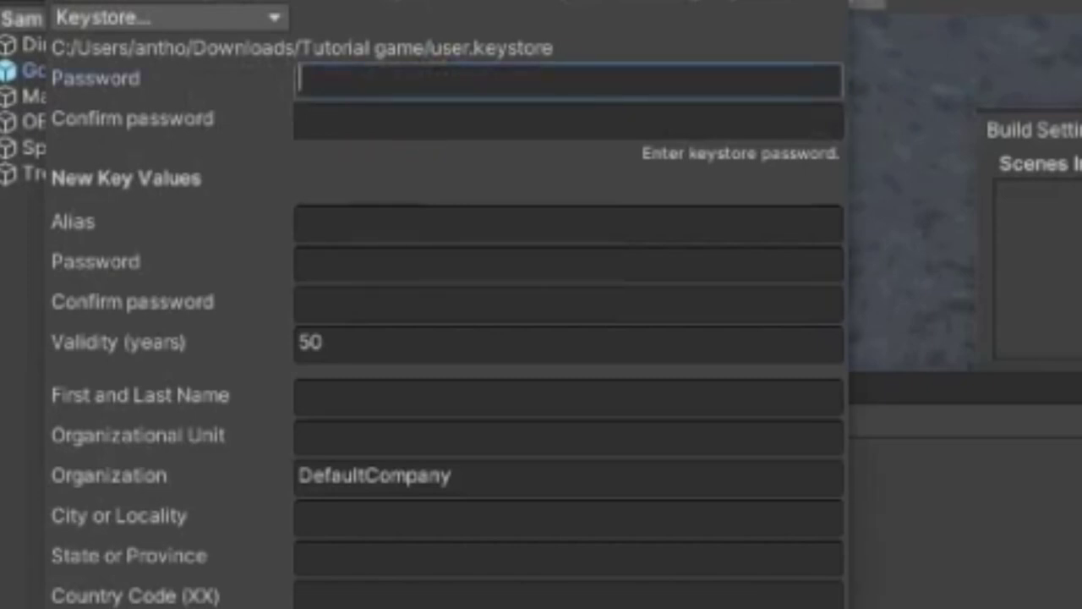
{"action": "left_click", "coordinate": [313, 118]}
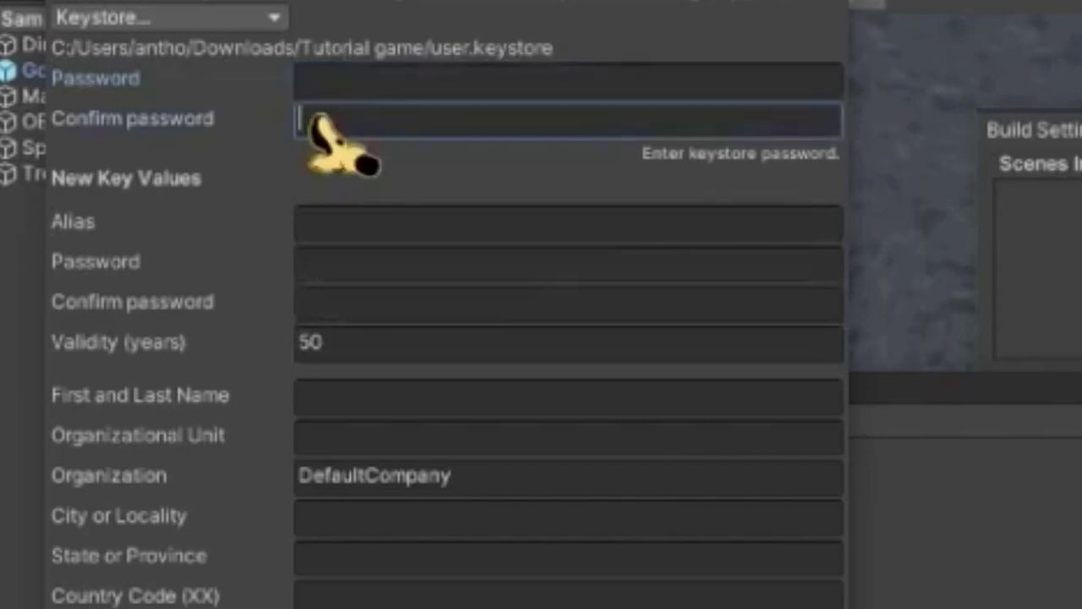
{"action": "left_click", "coordinate": [319, 213]}
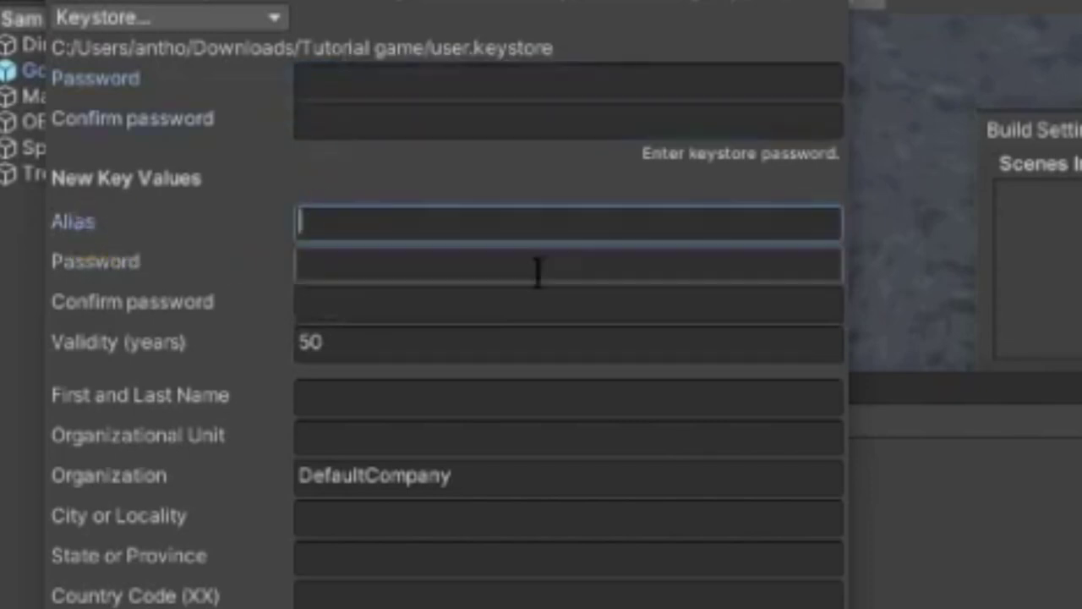
{"action": "left_click", "coordinate": [357, 301]}
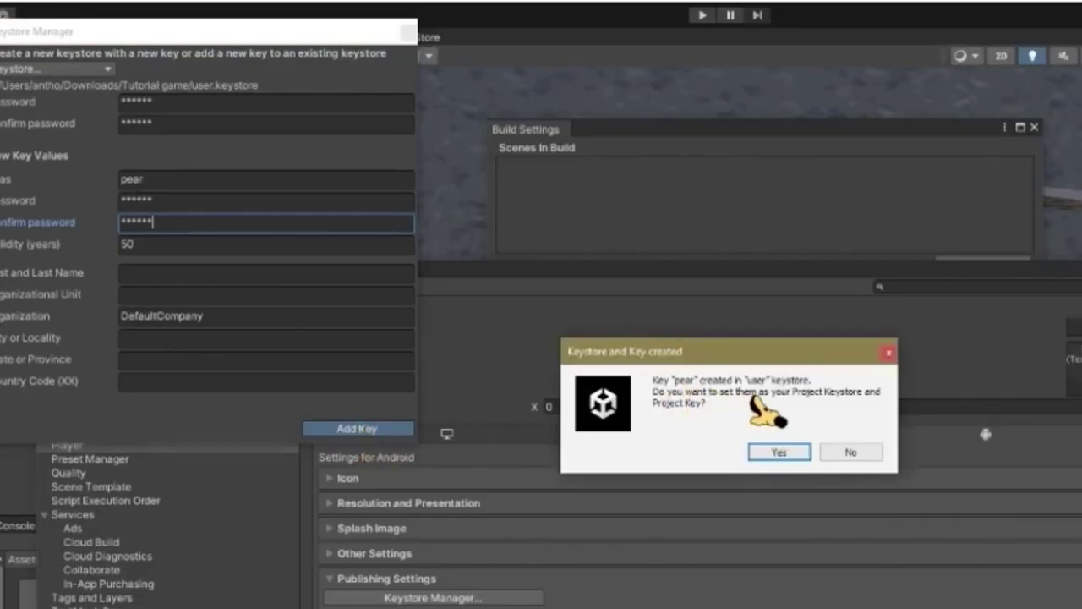
{"action": "left_click", "coordinate": [779, 452]}
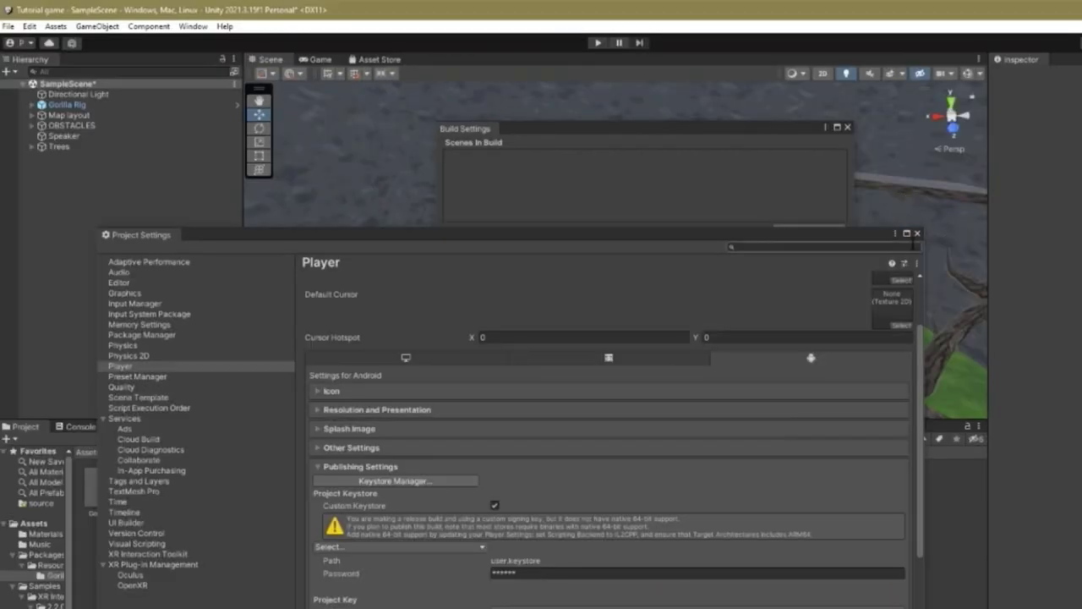
Set Texture Compression to ASTC and Run Device to All compatible devices, then switch to Android
{"action": "left_click", "coordinate": [1081, 273]}
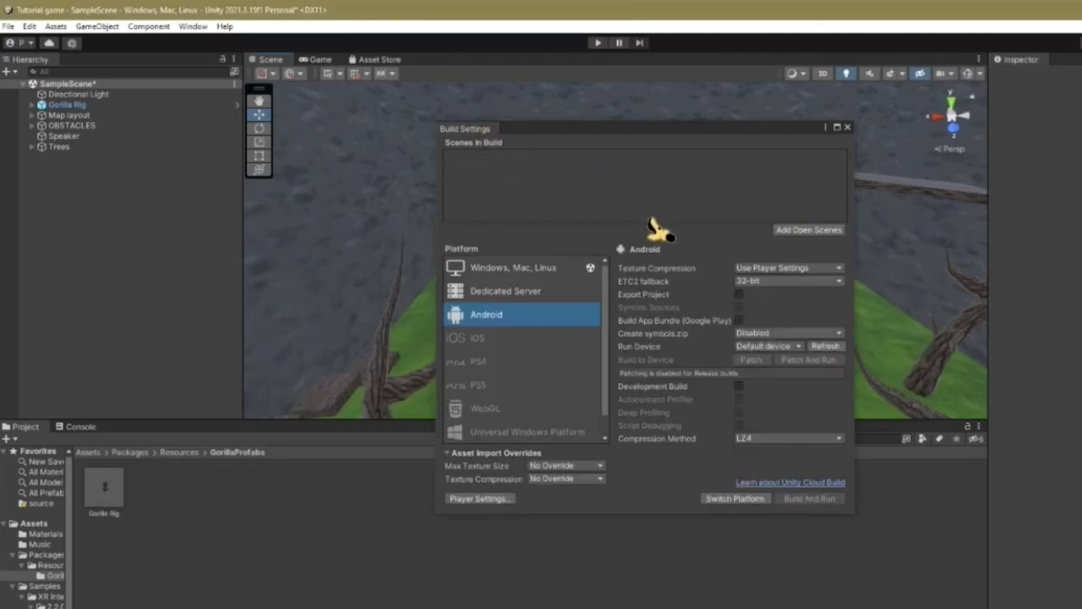
{"action": "left_click", "coordinate": [770, 271]}
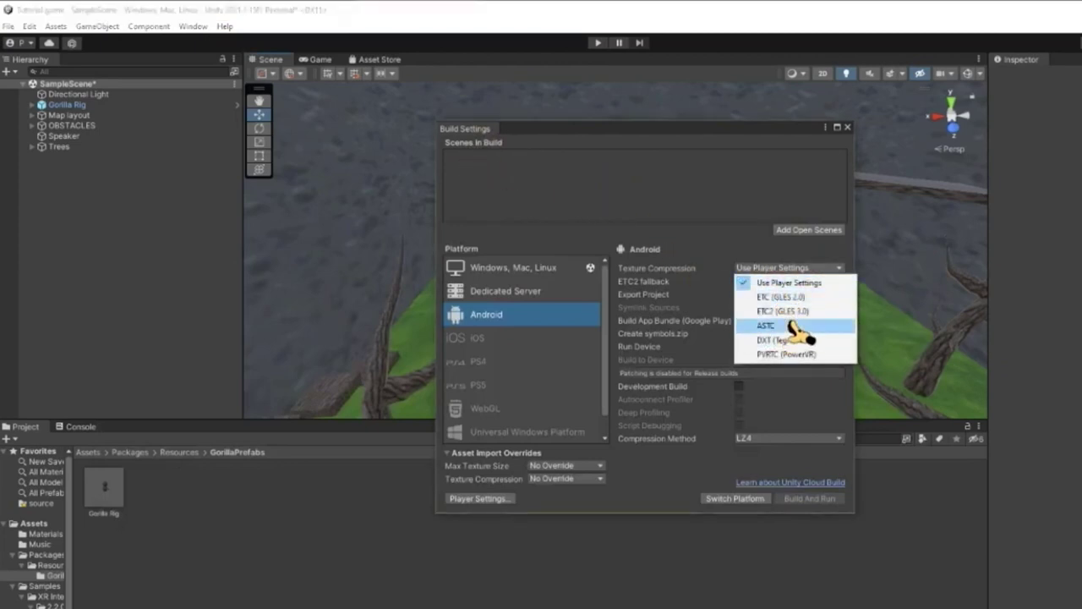
{"action": "left_click", "coordinate": [777, 326]}
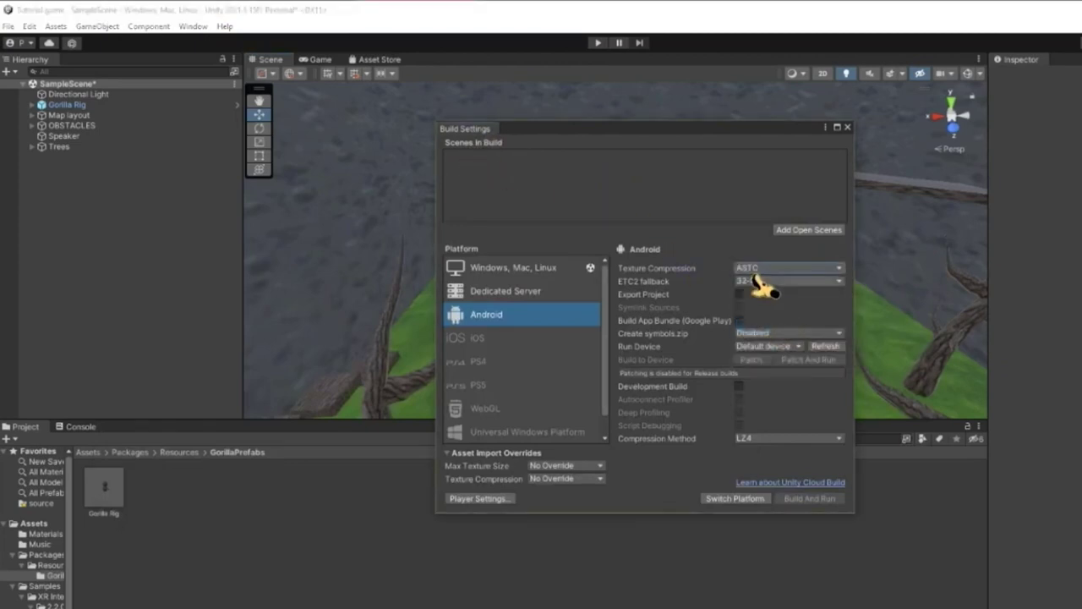
{"action": "left_click", "coordinate": [778, 348]}
{"action": "left_click", "coordinate": [798, 377]}
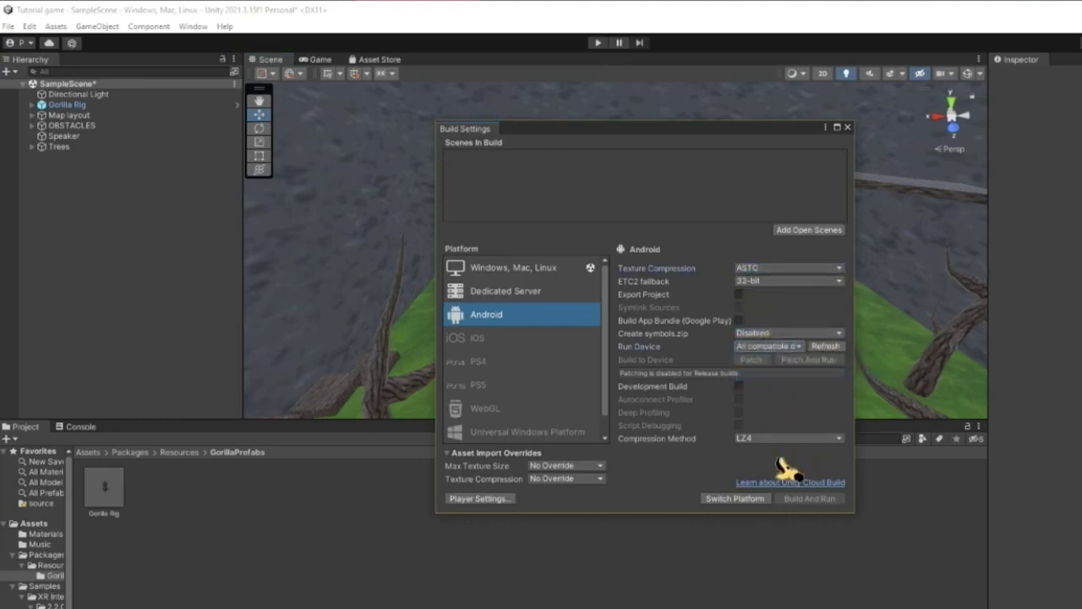
{"action": "left_click", "coordinate": [729, 498]}
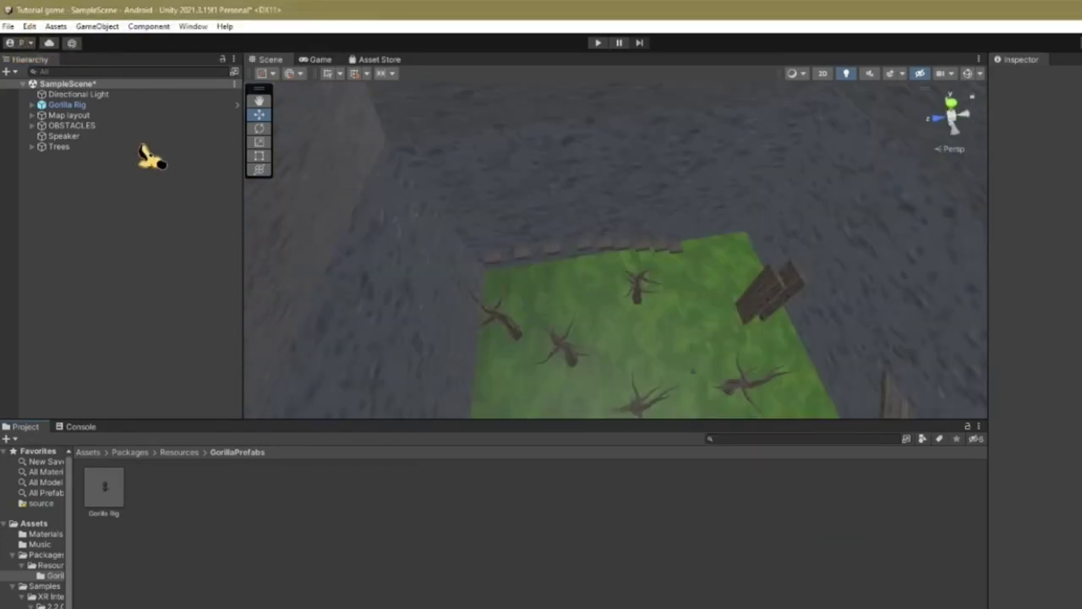
Reopen Build Settings from the File menu and close it
{"action": "left_click", "coordinate": [10, 27]}
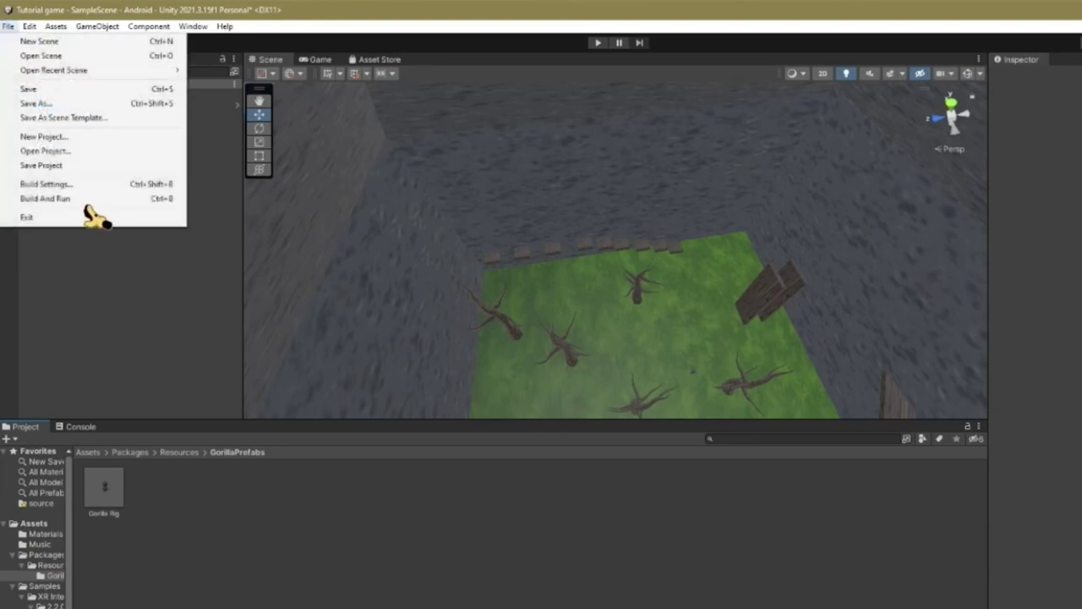
{"action": "left_click", "coordinate": [53, 185]}
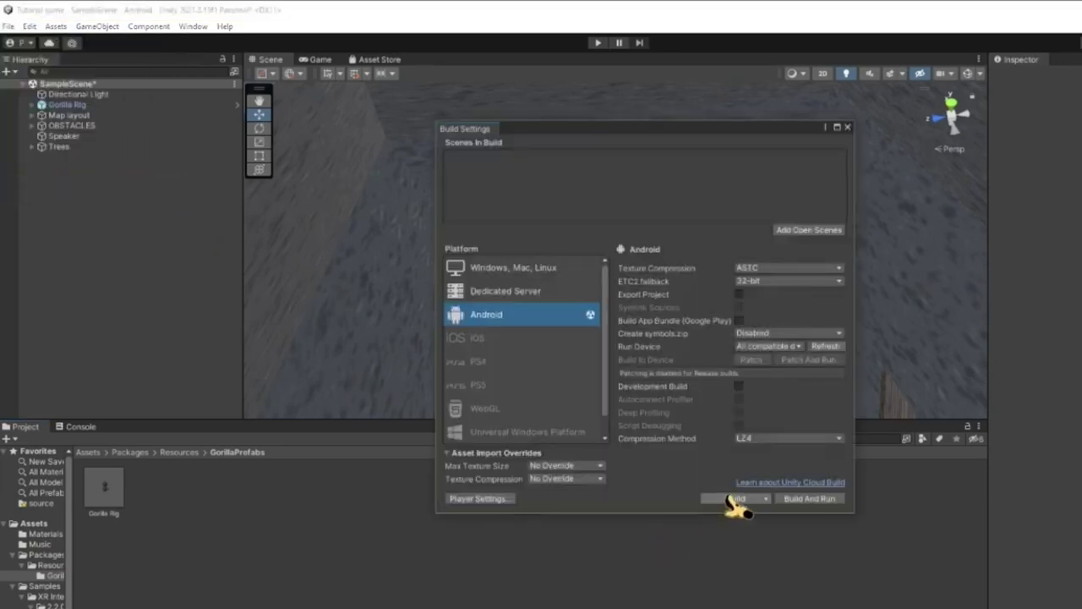
{"action": "left_click", "coordinate": [847, 128]}
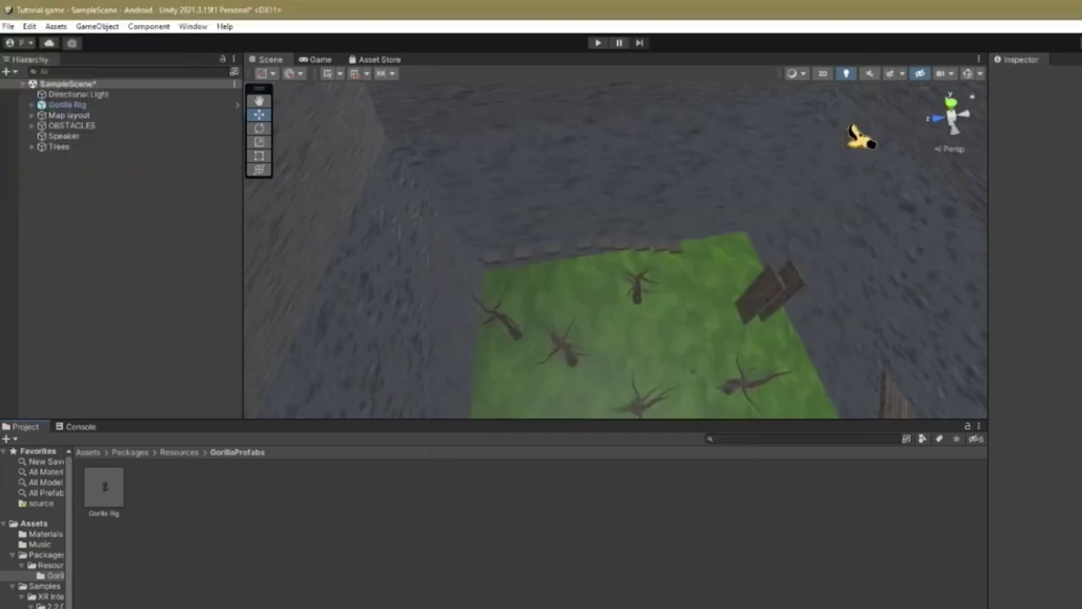
Create a cube and scale it into a tall, thin wall
{"action": "right_click_drag", "start_coordinate": [858, 135], "coordinate": [938, 85]}
{"action": "right_click_drag", "start_coordinate": [1045, 271], "coordinate": [679, 199]}
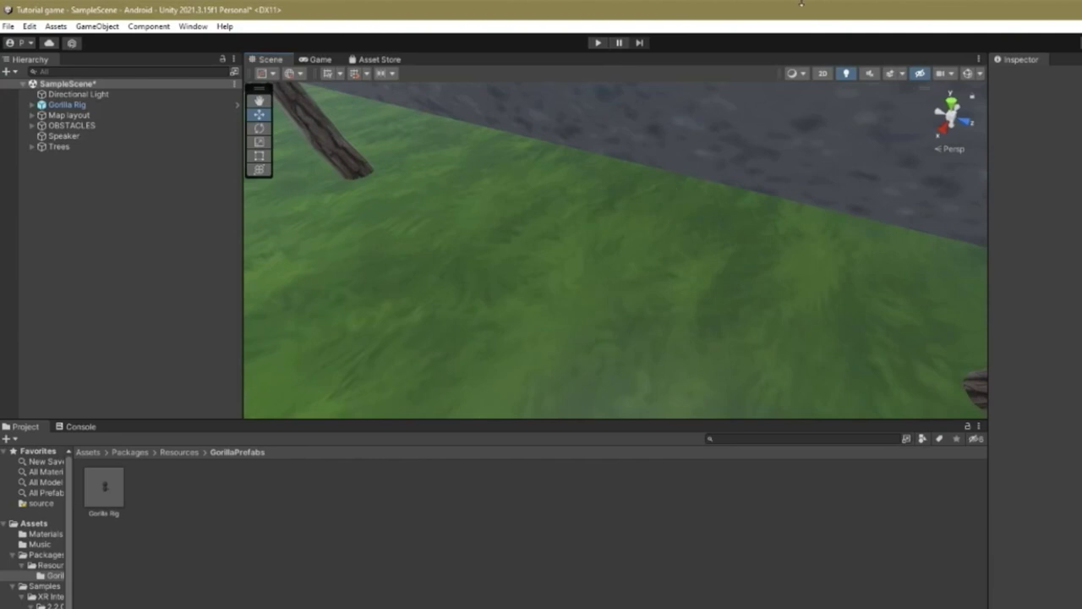
{"action": "right_click_drag", "start_coordinate": [765, 93], "coordinate": [668, 101]}
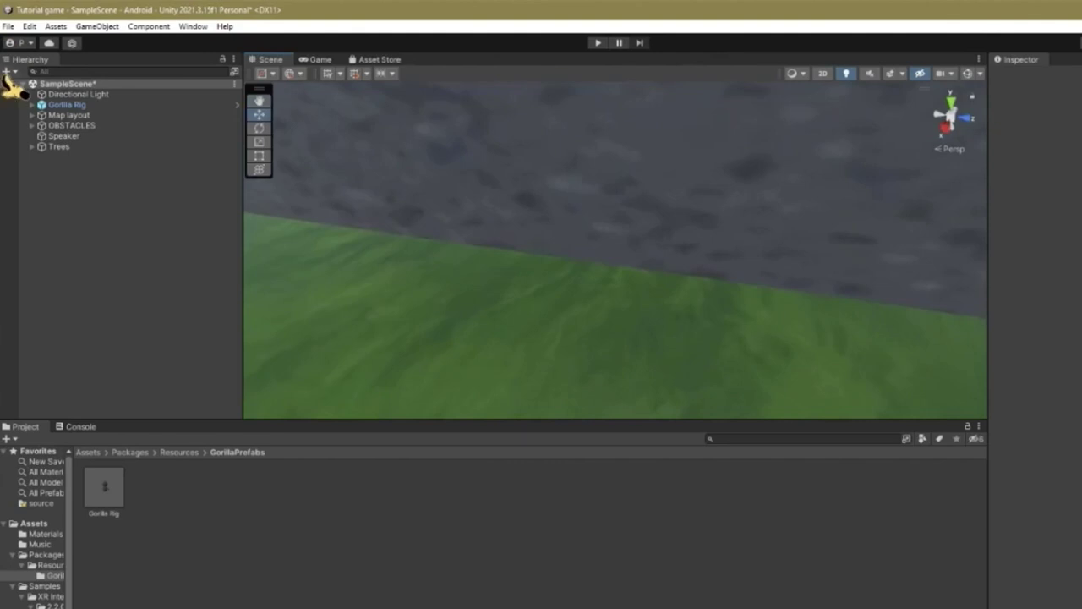
{"action": "left_click", "coordinate": [7, 72]}
{"action": "mouse_move", "coordinate": [152, 114]}
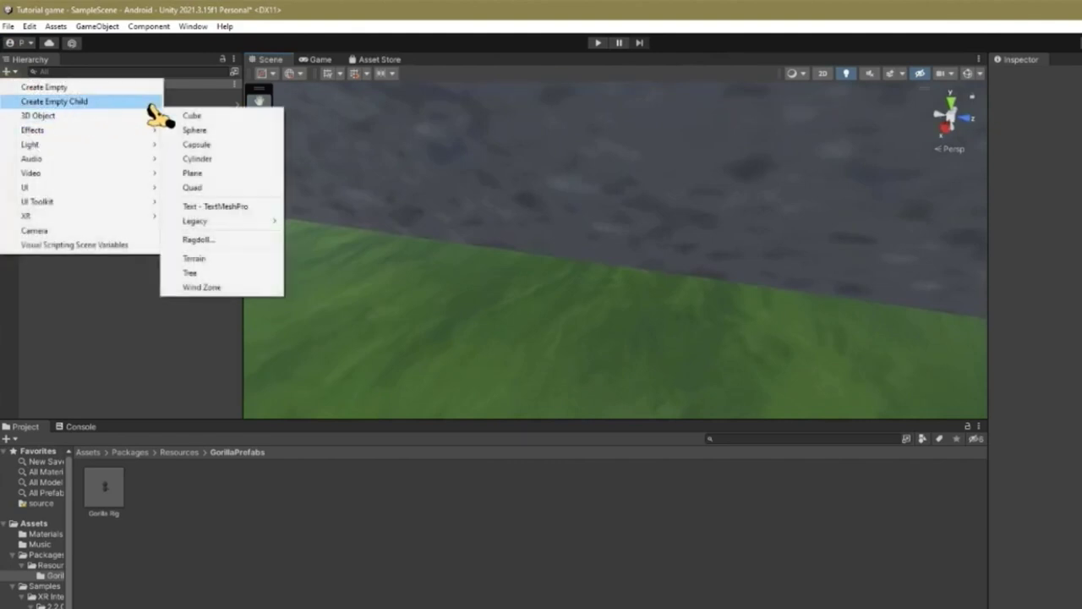
{"action": "left_click", "coordinate": [192, 116]}
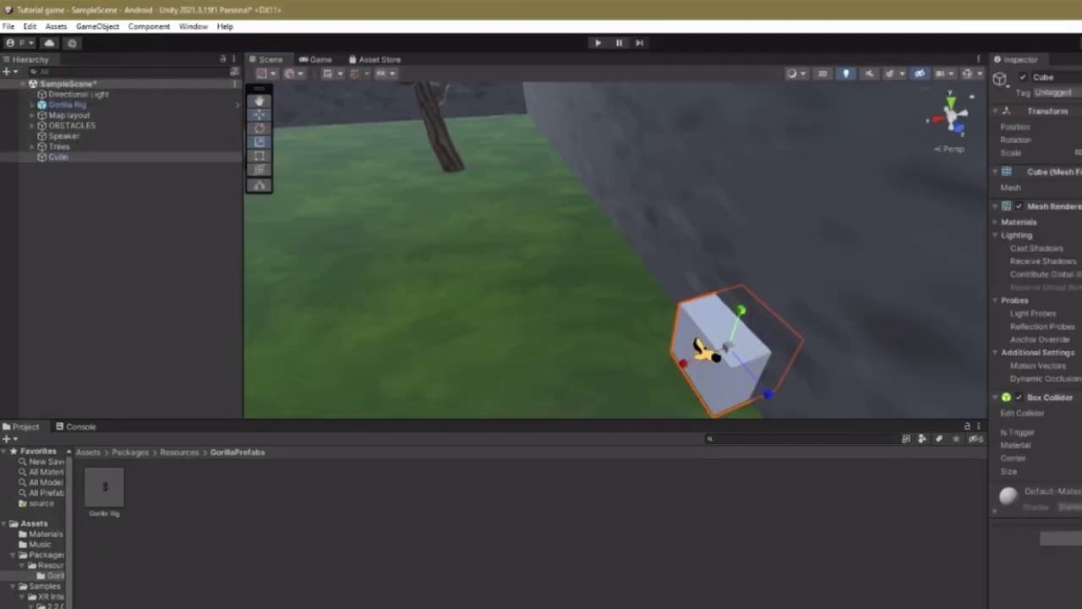
{"action": "mouse_move", "coordinate": [705, 350]}
{"action": "left_mouse_down"}
{"action": "mouse_move", "coordinate": [696, 374]}
{"action": "mouse_move", "coordinate": [718, 375]}
{"action": "mouse_move", "coordinate": [691, 365]}
{"action": "left_mouse_up"}
{"action": "right_click_drag", "start_coordinate": [693, 368], "coordinate": [657, 344]}
{"action": "left_click_drag", "start_coordinate": [657, 344], "coordinate": [778, 384]}
{"action": "left_click_drag", "start_coordinate": [622, 258], "coordinate": [623, 212]}
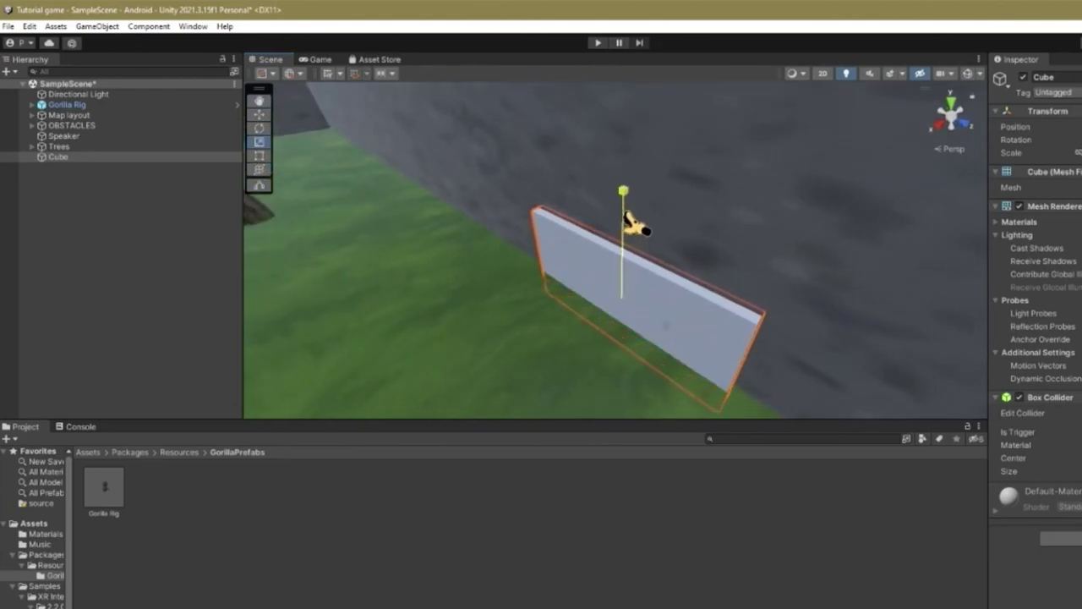
{"action": "left_click", "coordinate": [259, 114]}
{"action": "left_click_drag", "start_coordinate": [689, 269], "coordinate": [633, 248]}
Apply the wood material to the wall and frame it in view
{"action": "left_click", "coordinate": [45, 472]}
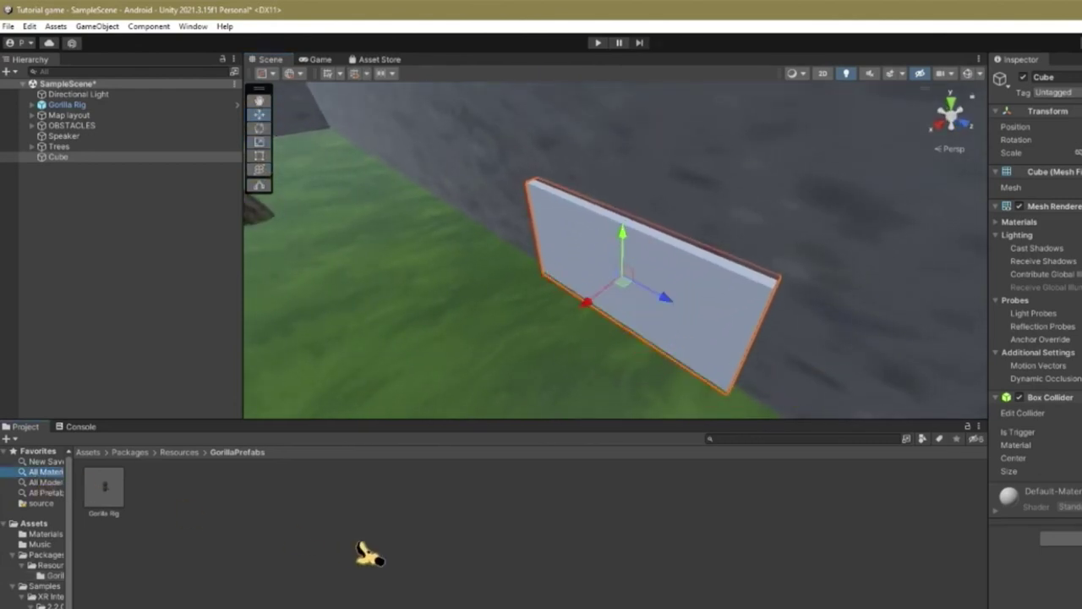
{"action": "left_click_drag", "start_coordinate": [452, 489], "coordinate": [701, 325]}
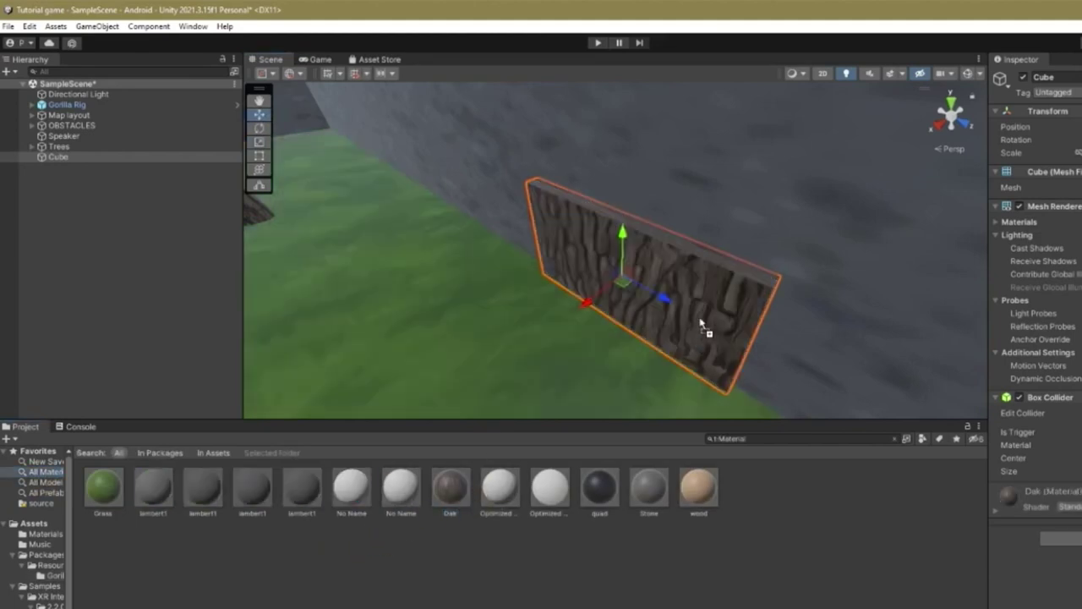
{"action": "left_click_drag", "start_coordinate": [698, 489], "coordinate": [709, 336]}
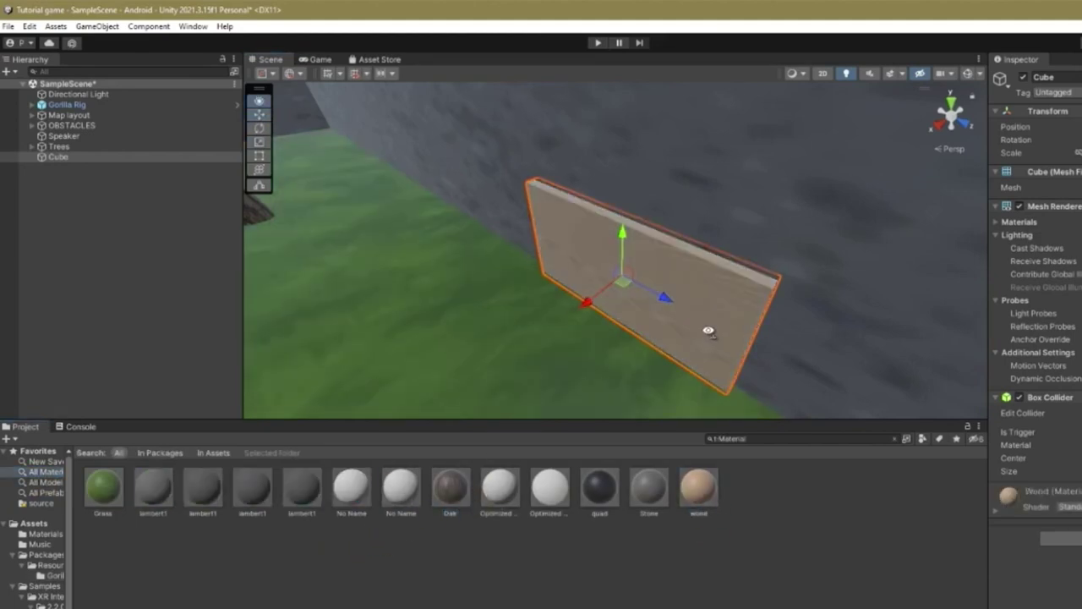
{"action": "key", "text": "f"}
Duplicate the wall as Cube (1), resize it, and give its face the dark quad material
{"action": "key", "text": "ctrl+d"}
{"action": "left_click", "coordinate": [259, 142]}
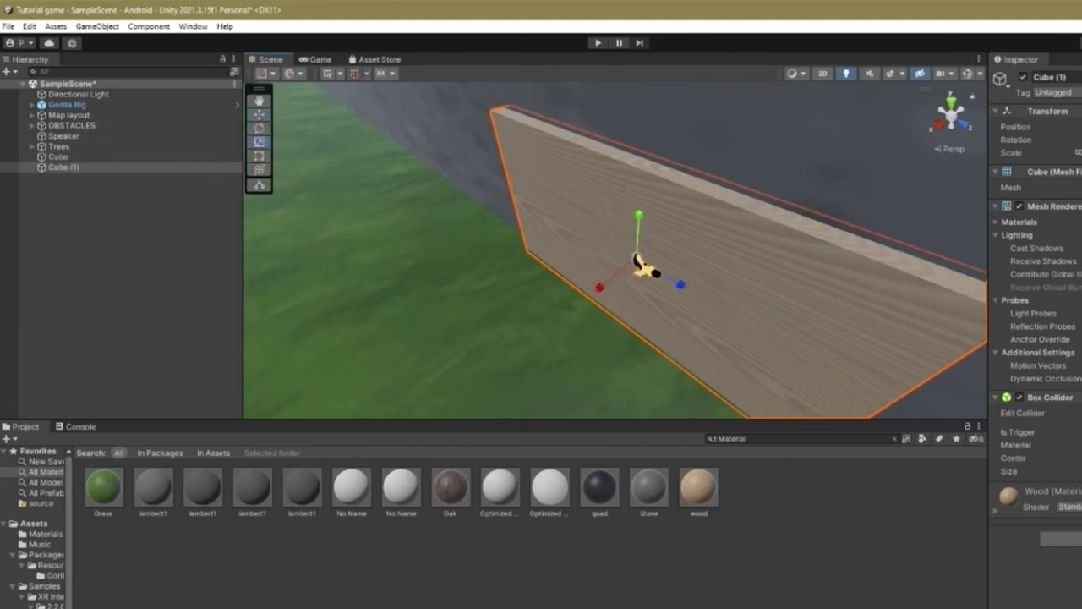
{"action": "left_click", "coordinate": [260, 114]}
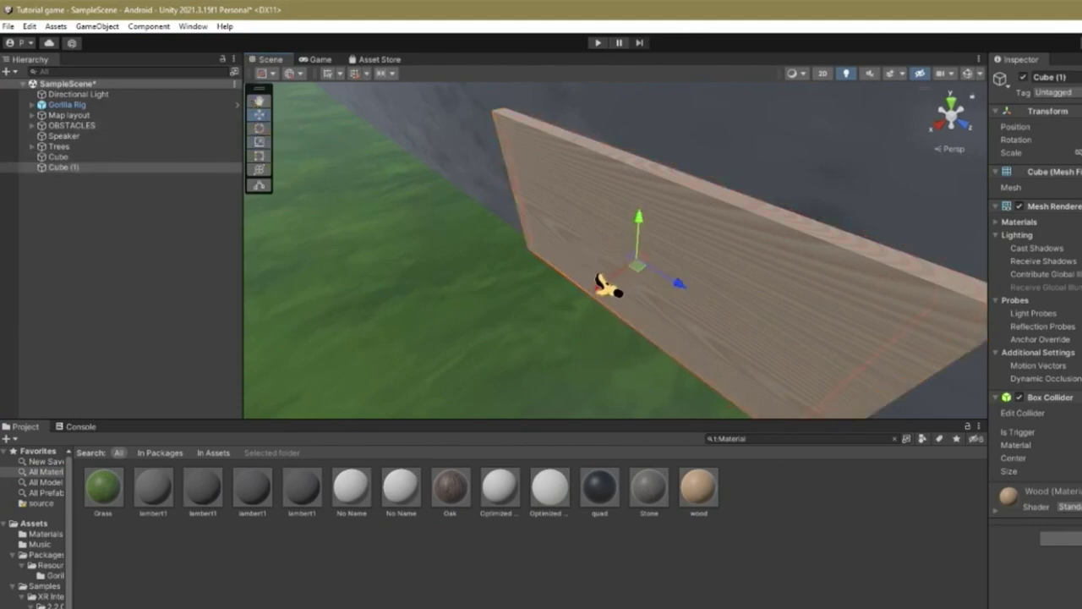
{"action": "left_click_drag", "start_coordinate": [634, 268], "coordinate": [617, 355], "text": "alt"}
{"action": "left_click_drag", "start_coordinate": [613, 498], "coordinate": [396, 243]}
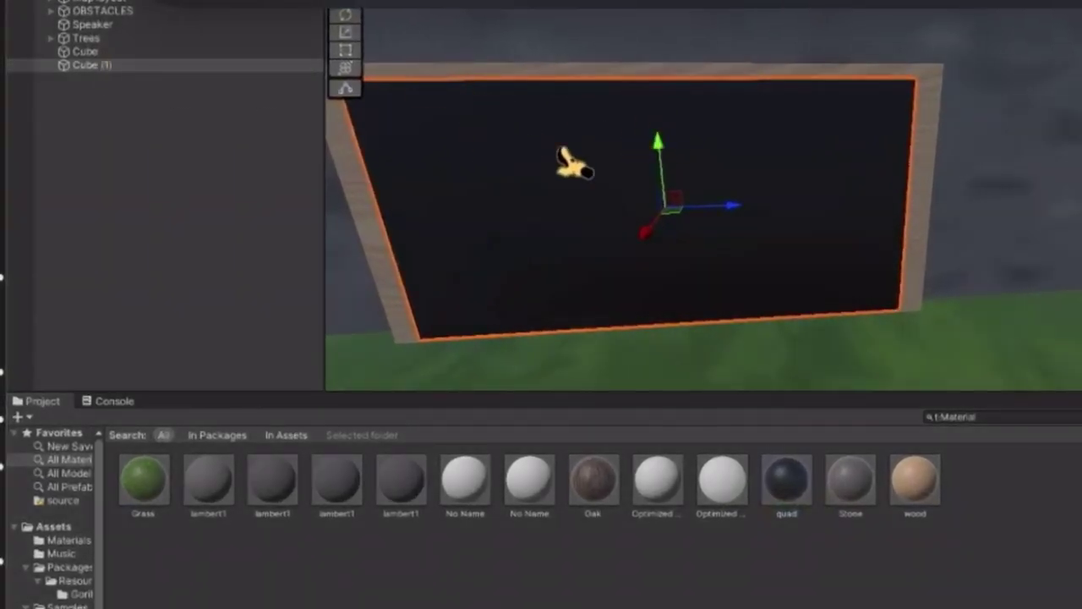
Add a Camera as a child of Cube (1), keeping its default name
{"action": "right_click", "coordinate": [197, 66]}
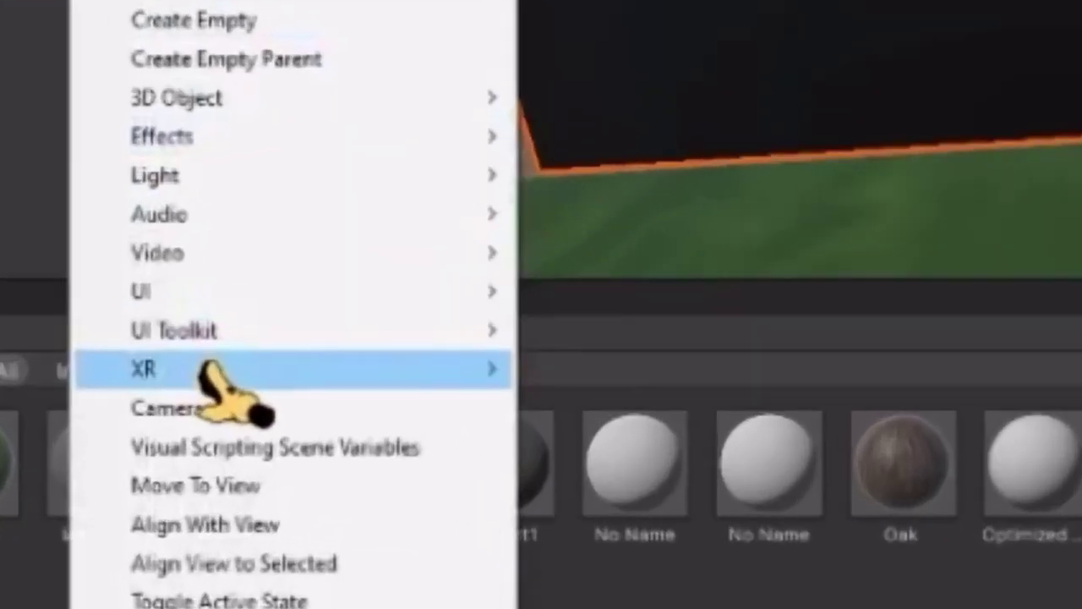
{"action": "left_click", "coordinate": [241, 453]}
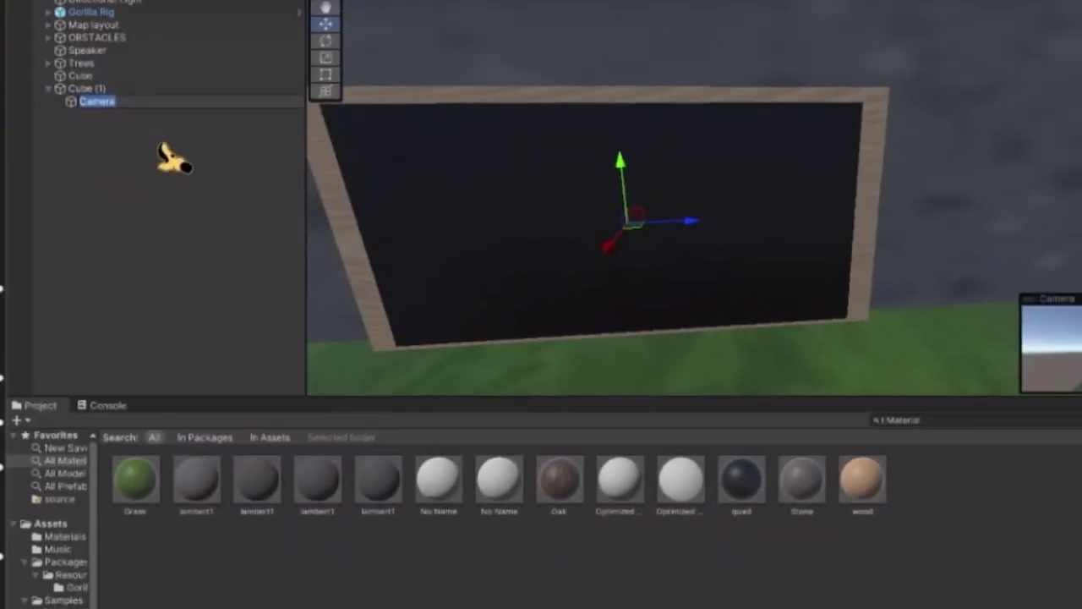
{"action": "key", "text": "Return"}
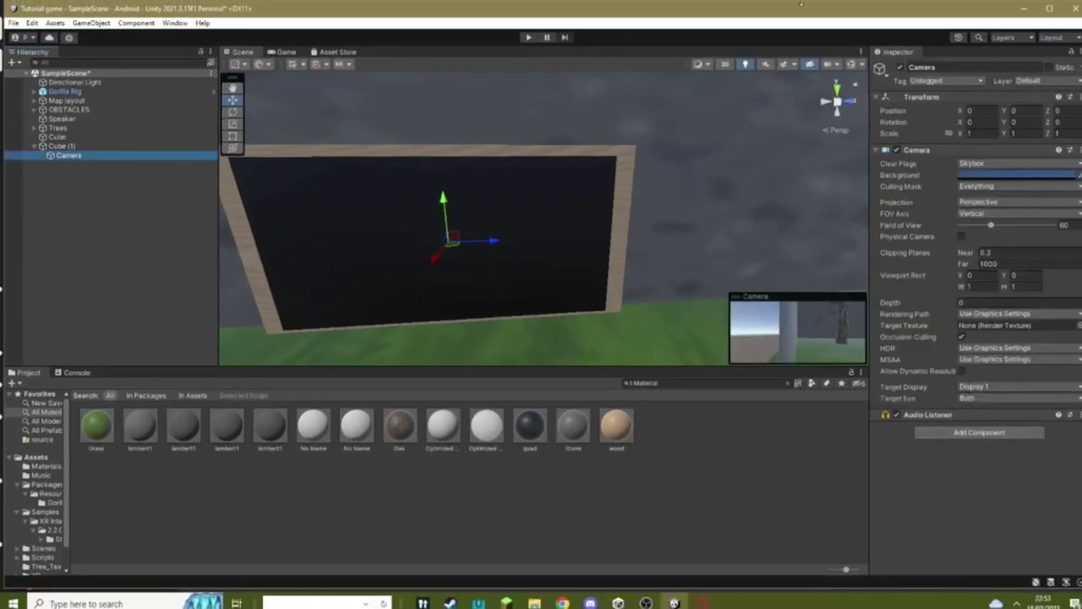
Rotate the Camera about 45° around its vertical axis and fine-tune its facing
{"action": "left_click", "coordinate": [839, 85]}
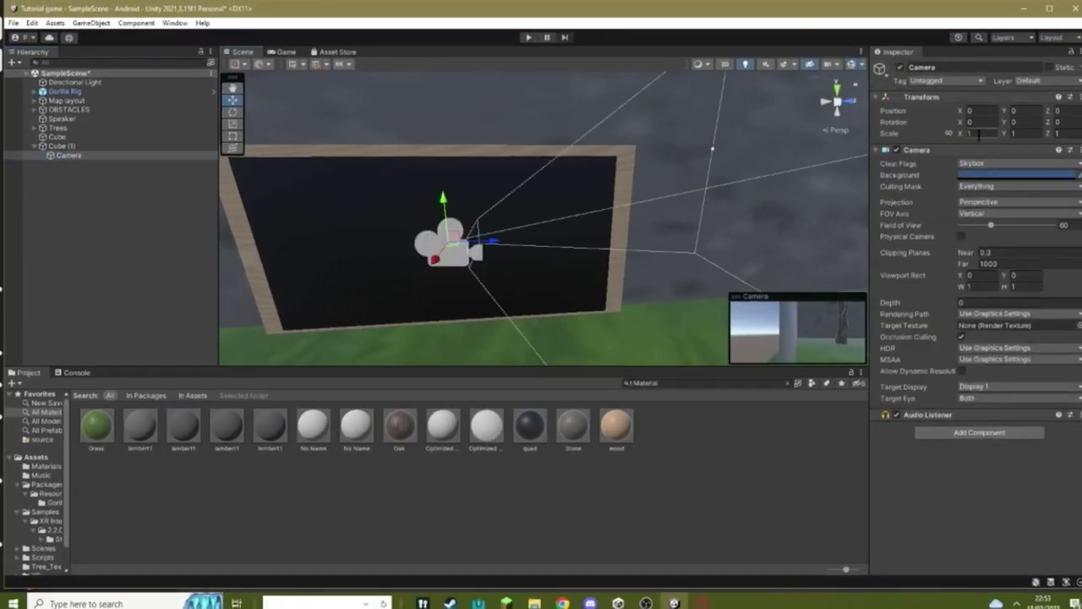
{"action": "left_click", "coordinate": [233, 112]}
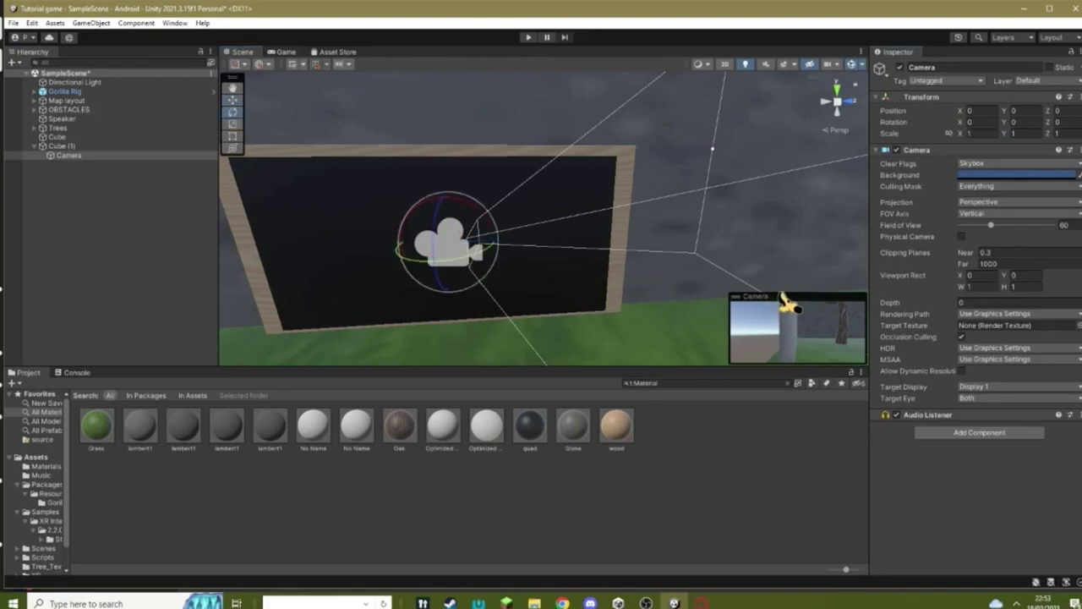
{"action": "left_click_drag", "start_coordinate": [482, 252], "coordinate": [437, 280]}
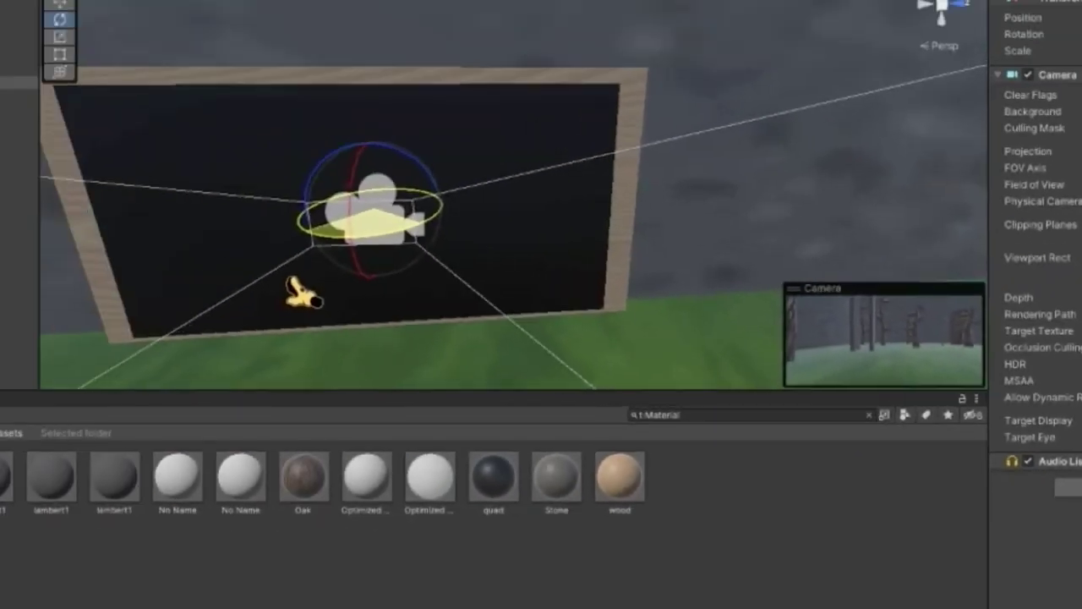
{"action": "left_click_drag", "start_coordinate": [298, 292], "coordinate": [306, 299]}
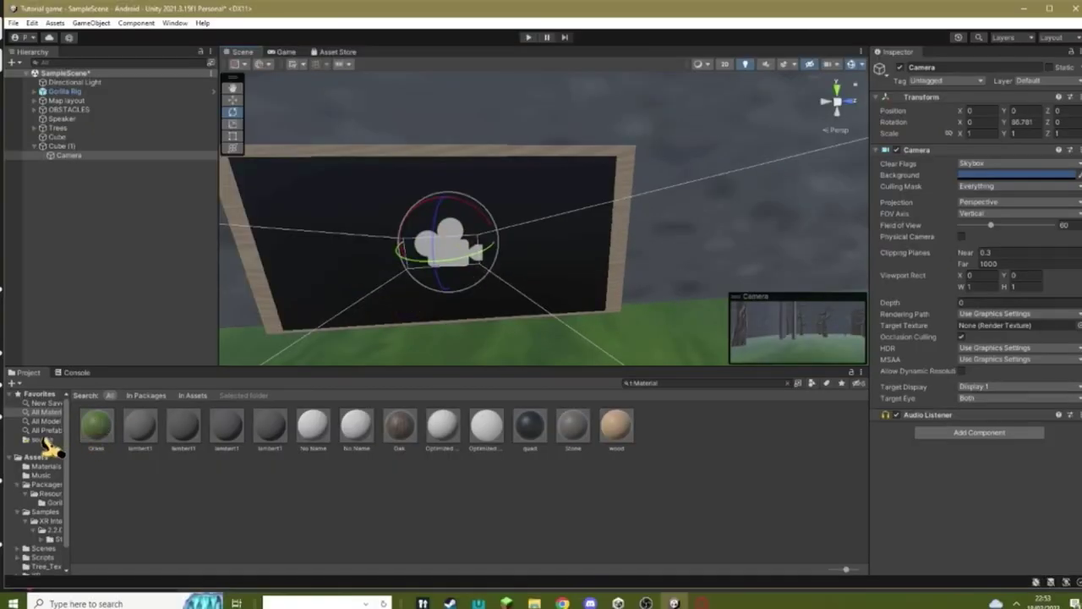
Create a new folder in Assets and type the name 'Render Textrues'
{"action": "left_click", "coordinate": [32, 457]}
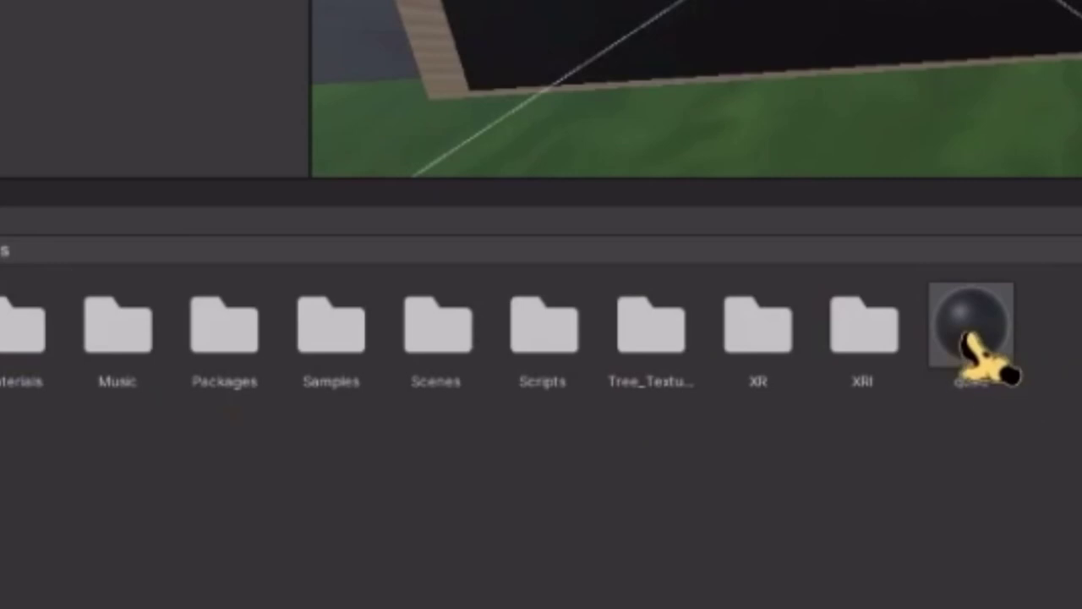
{"action": "left_click", "coordinate": [972, 334]}
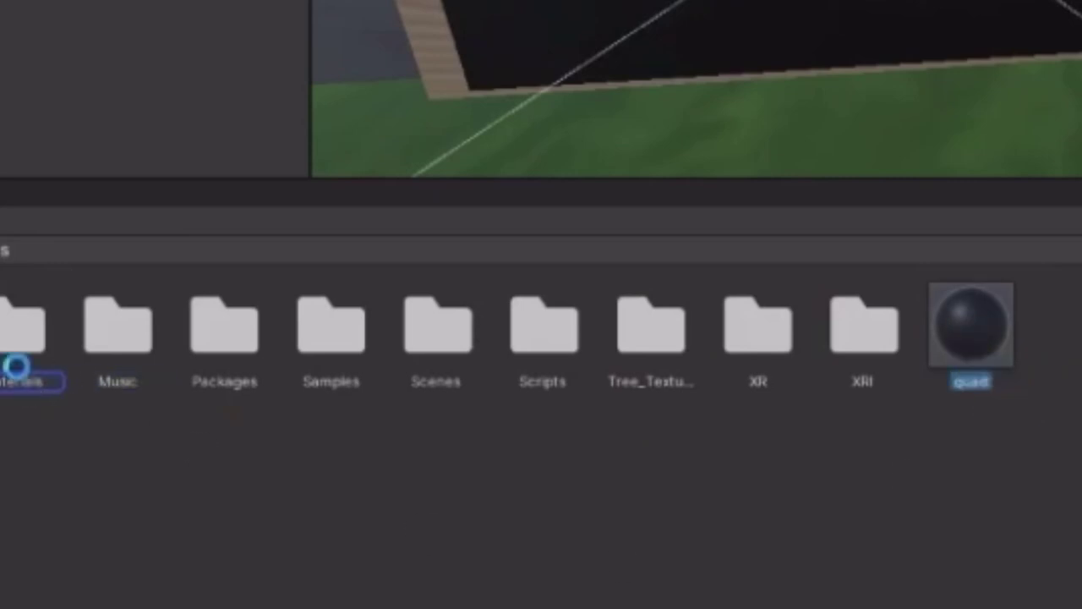
{"action": "key", "text": "Delete"}
{"action": "right_click", "coordinate": [964, 347]}
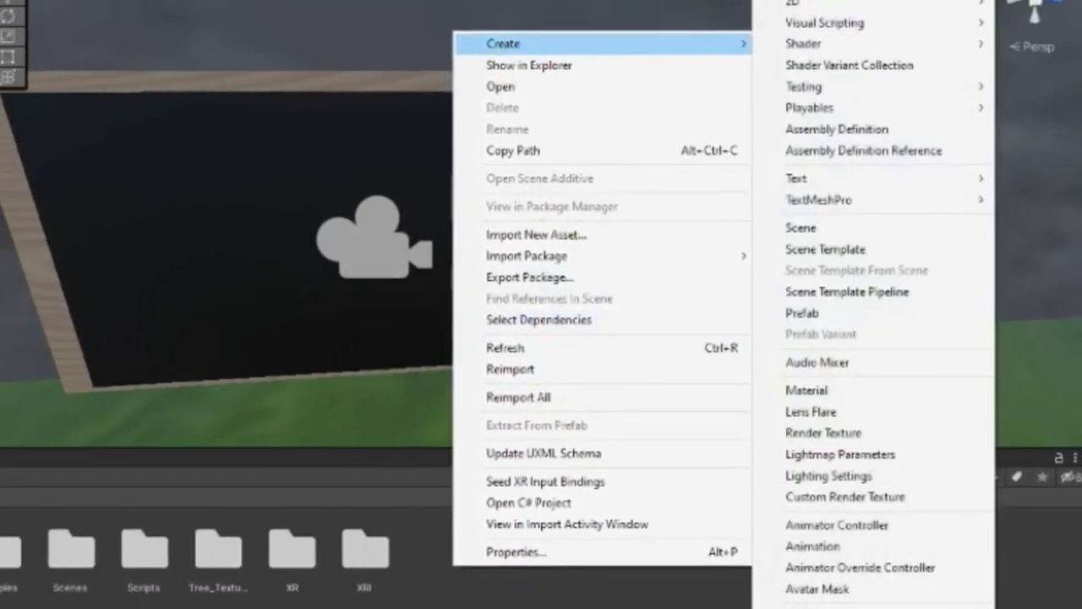
{"action": "key", "text": "Escape"}
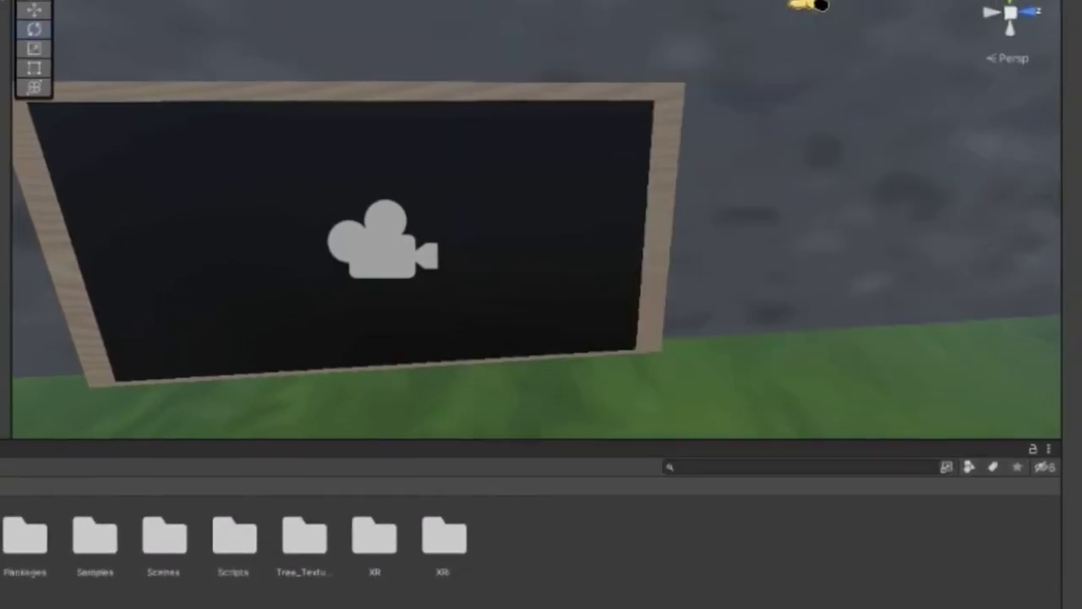
{"action": "type", "text": "Render Te"}
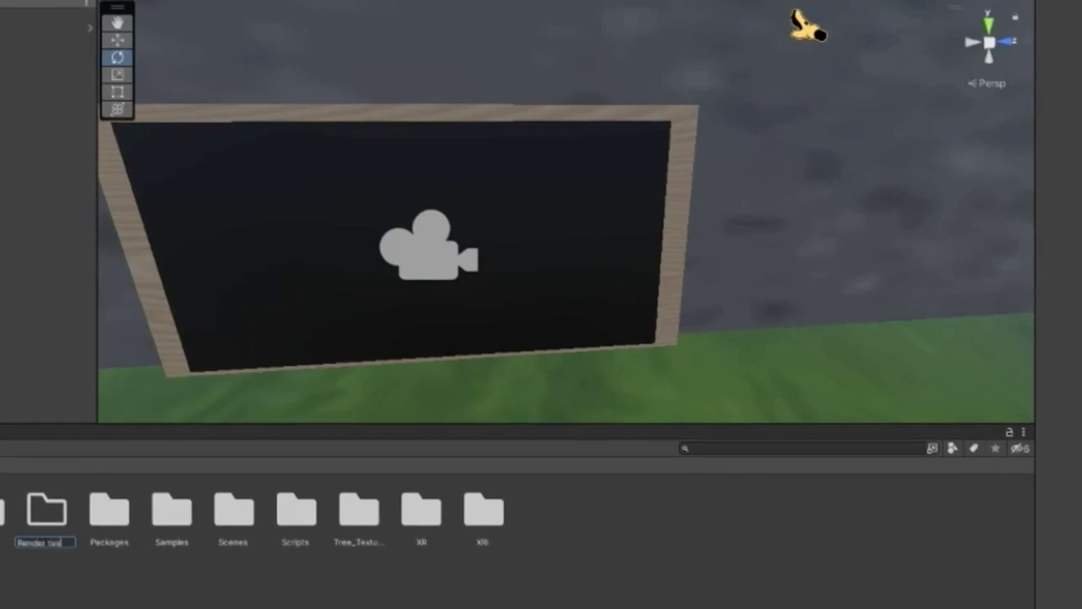
{"action": "type", "text": "xtrues"}
Confirm the Render Textrues folder, open it, and create a render texture named Main mirror
{"action": "key", "text": "Return"}
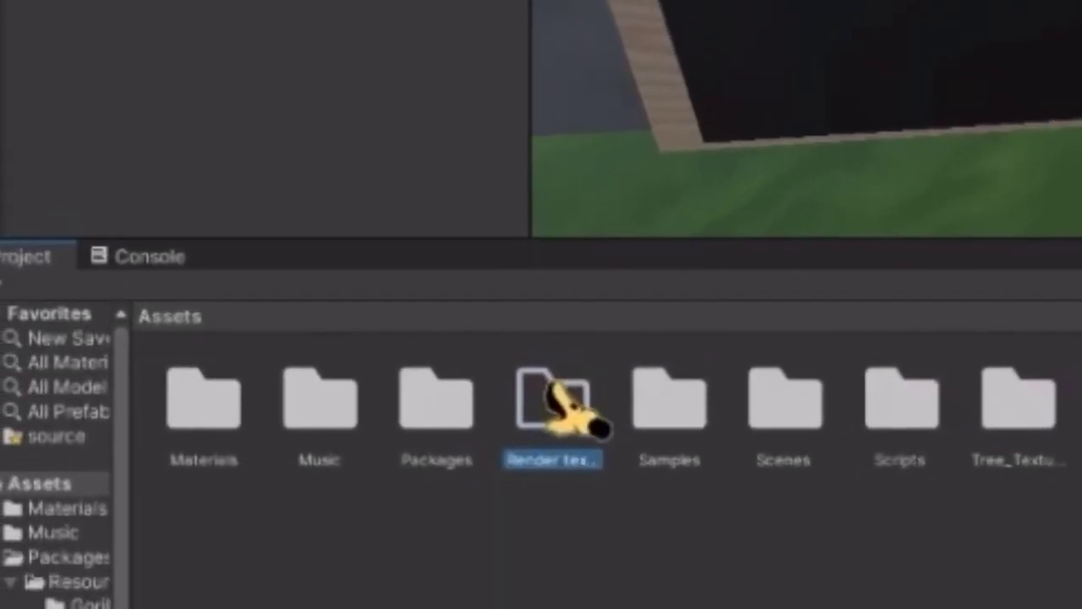
{"action": "double_click", "coordinate": [47, 510]}
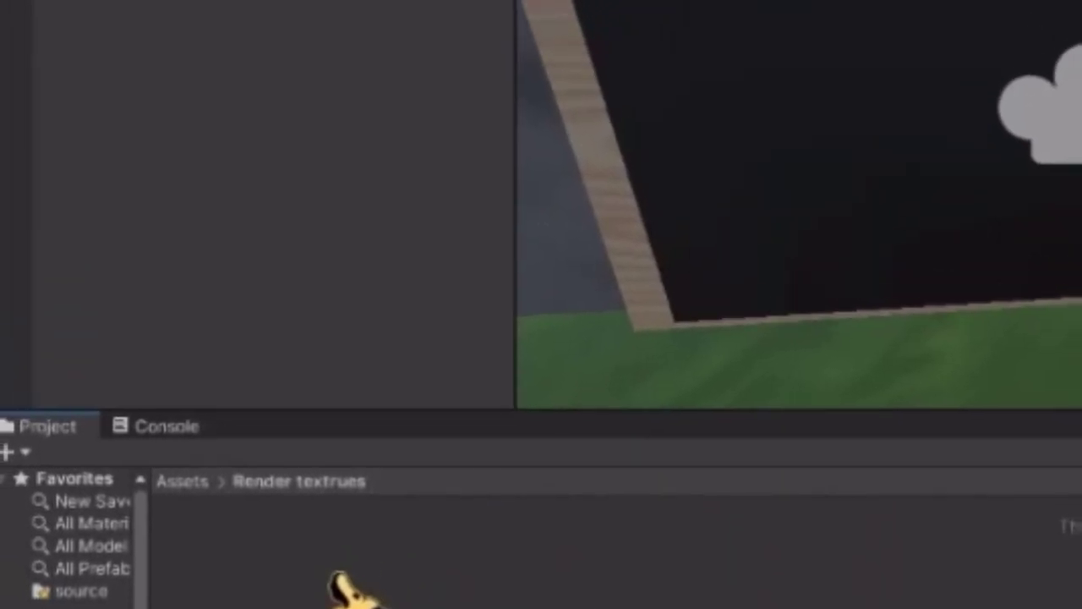
{"action": "right_click", "coordinate": [334, 473]}
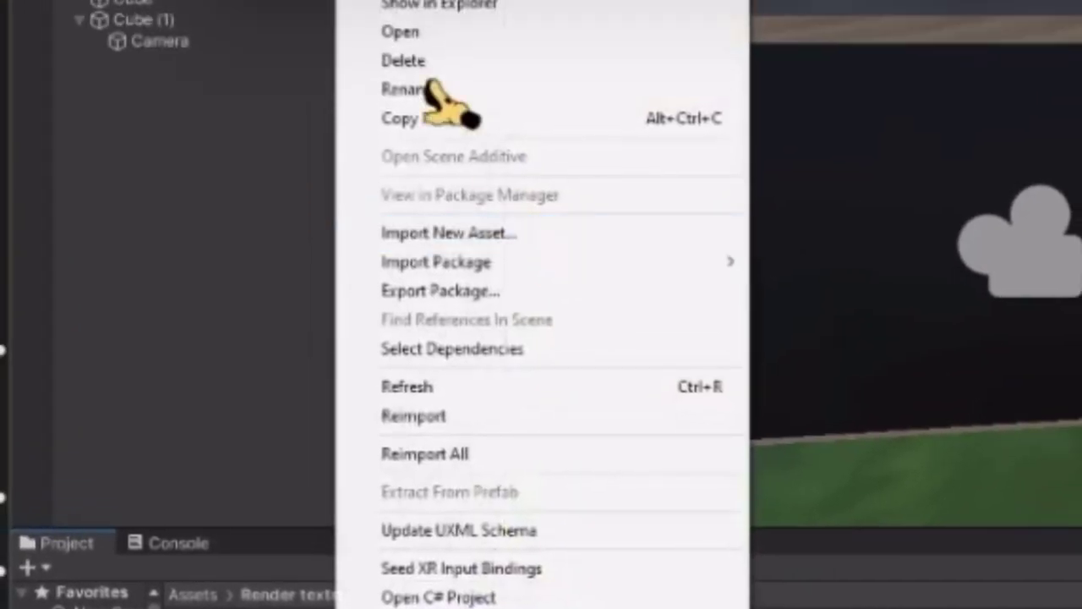
{"action": "mouse_move", "coordinate": [482, 3]}
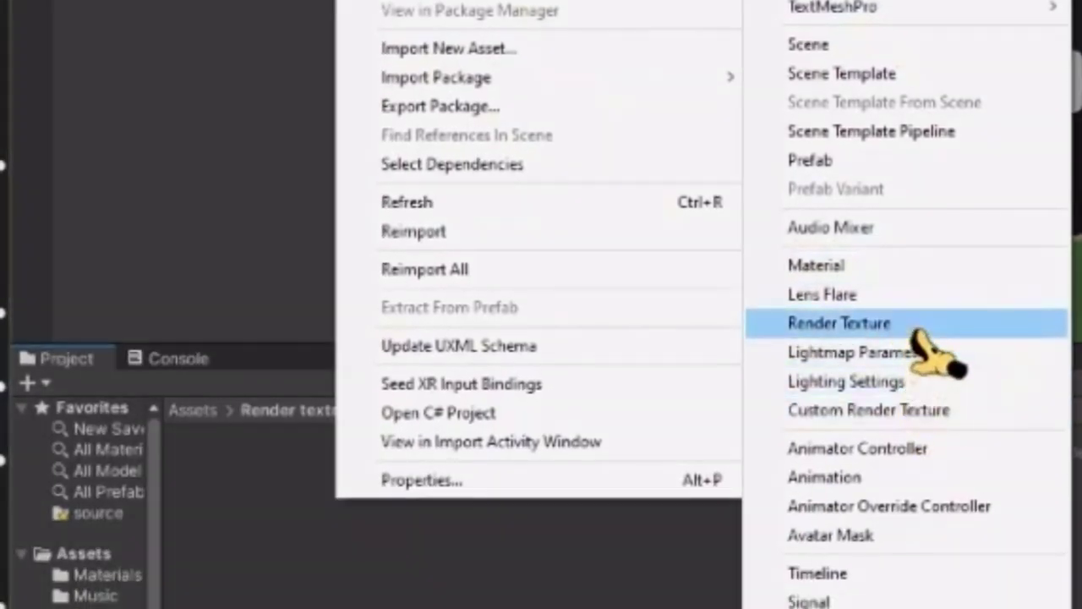
{"action": "left_click", "coordinate": [918, 334]}
{"action": "key", "text": "BackSpace"}
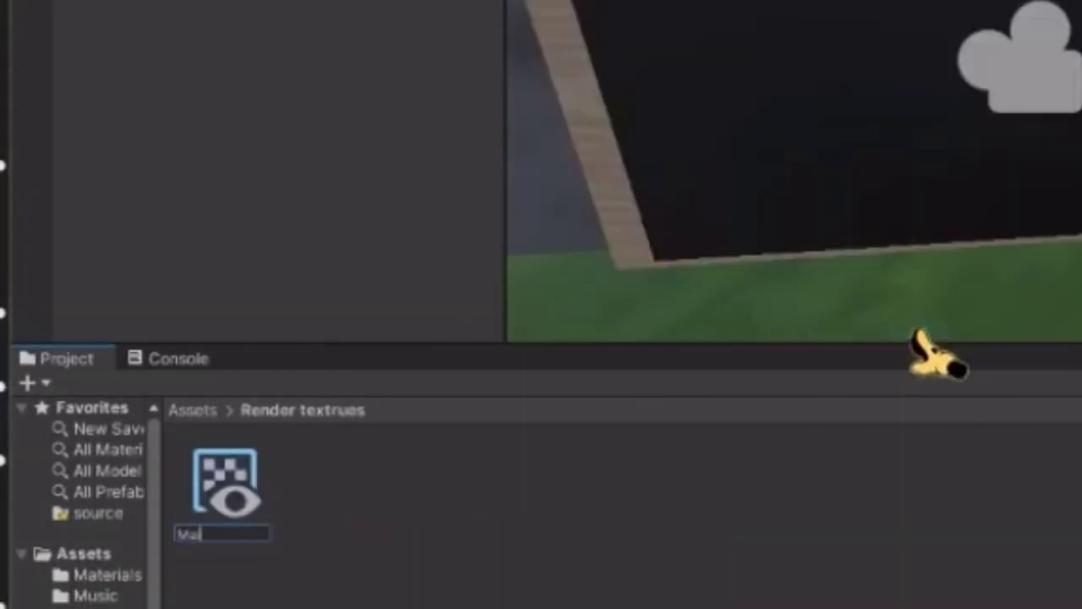
{"action": "type", "text": "Main mirror"}
{"action": "key", "text": "Return"}
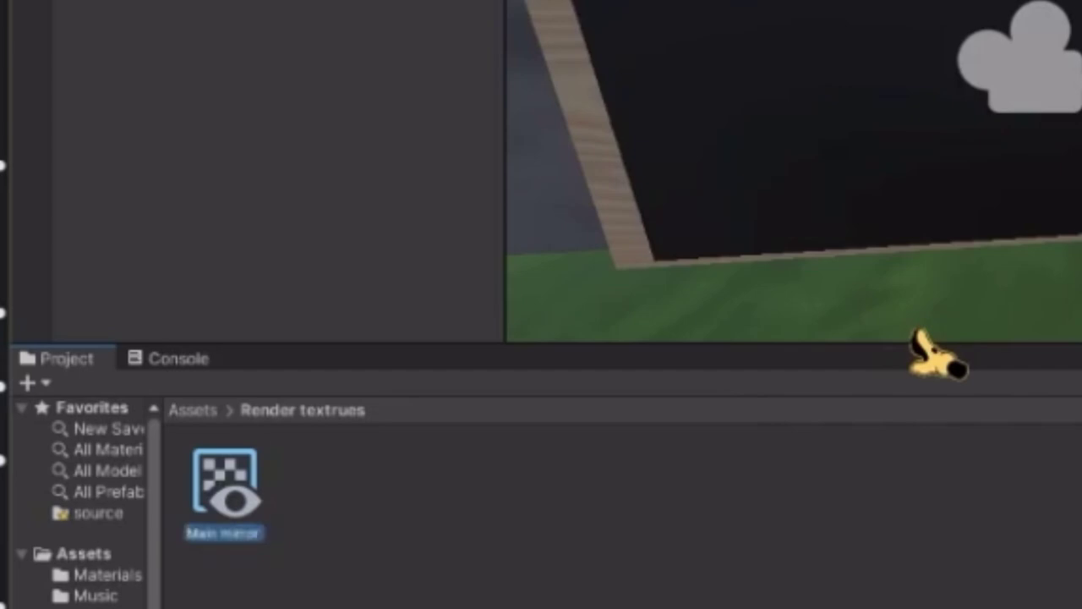
{"action": "left_click", "coordinate": [38, 80]}
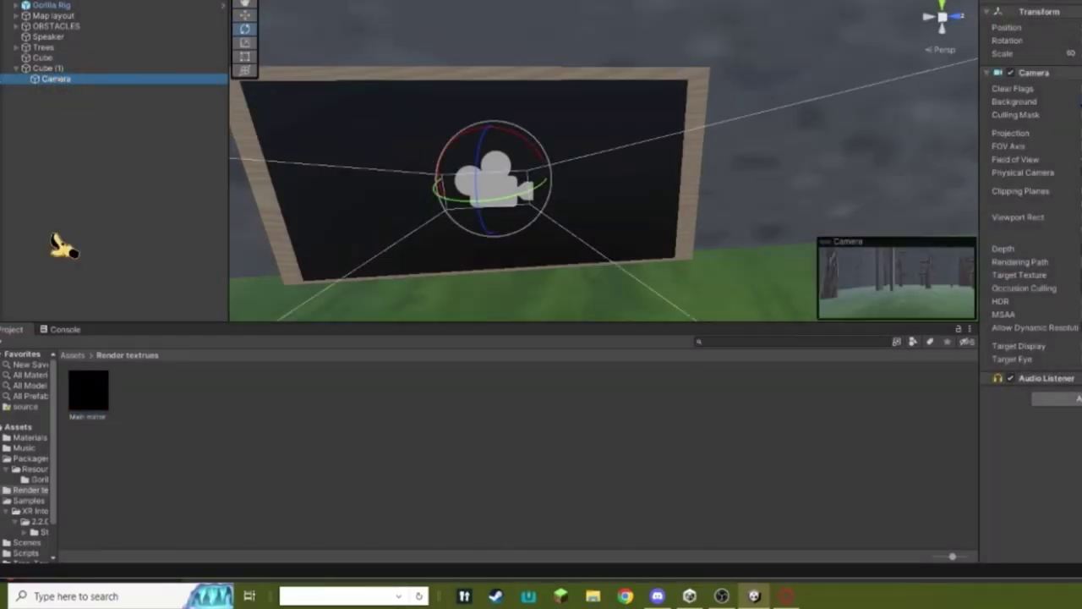
Assign the Main mirror render texture as the camera's Target Texture, then view the mirror panel
{"action": "left_click_drag", "start_coordinate": [91, 410], "coordinate": [307, 443]}
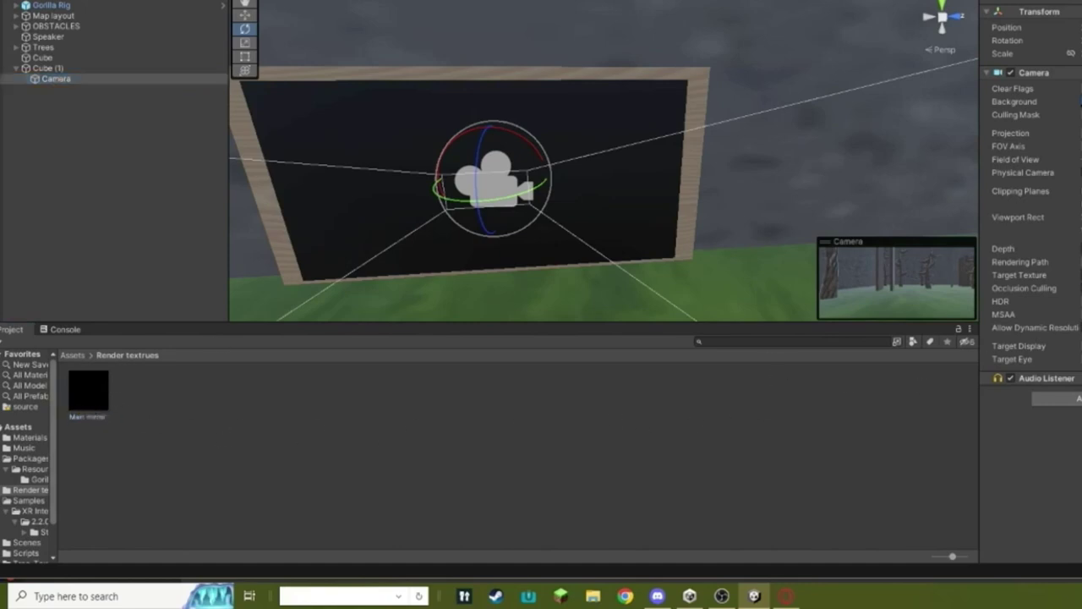
{"action": "left_click_drag", "start_coordinate": [1005, 298], "coordinate": [1081, 277]}
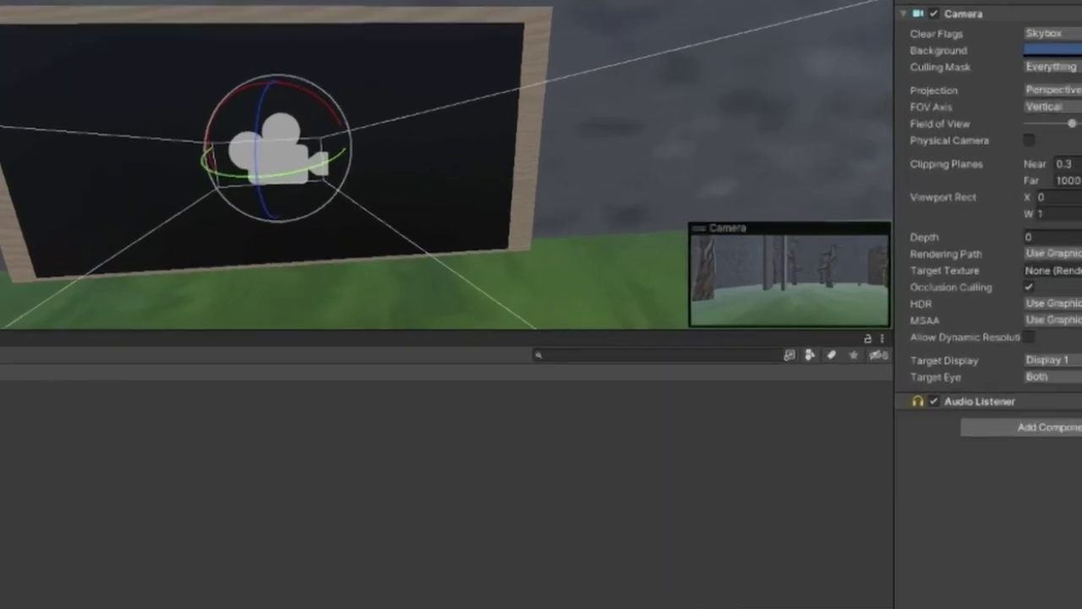
{"action": "left_click_drag", "start_coordinate": [901, 241], "coordinate": [901, 240]}
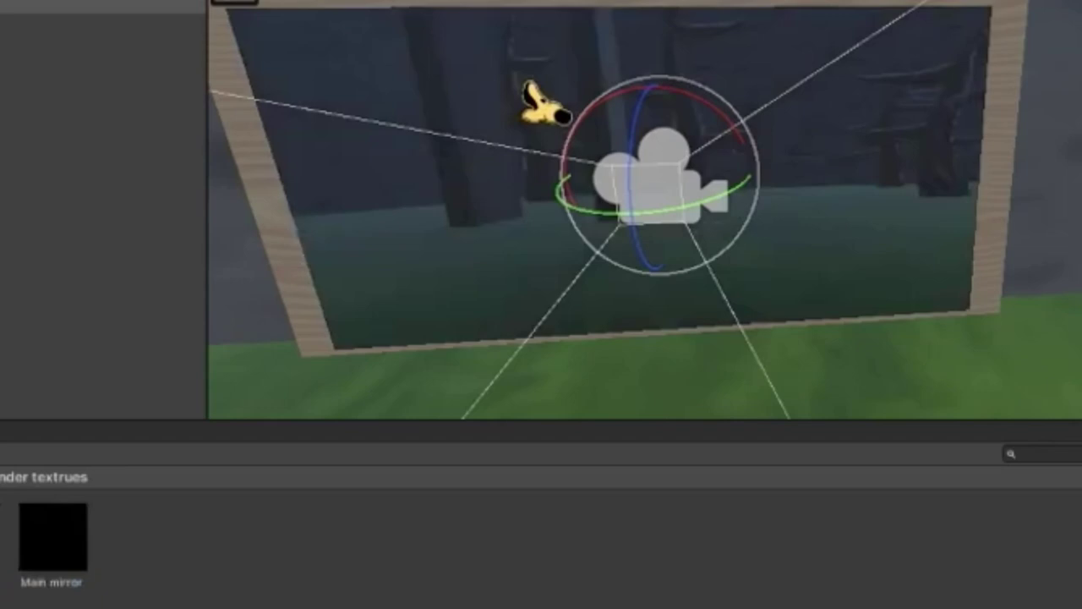
{"action": "right_click_drag", "start_coordinate": [718, 177], "coordinate": [992, 514]}
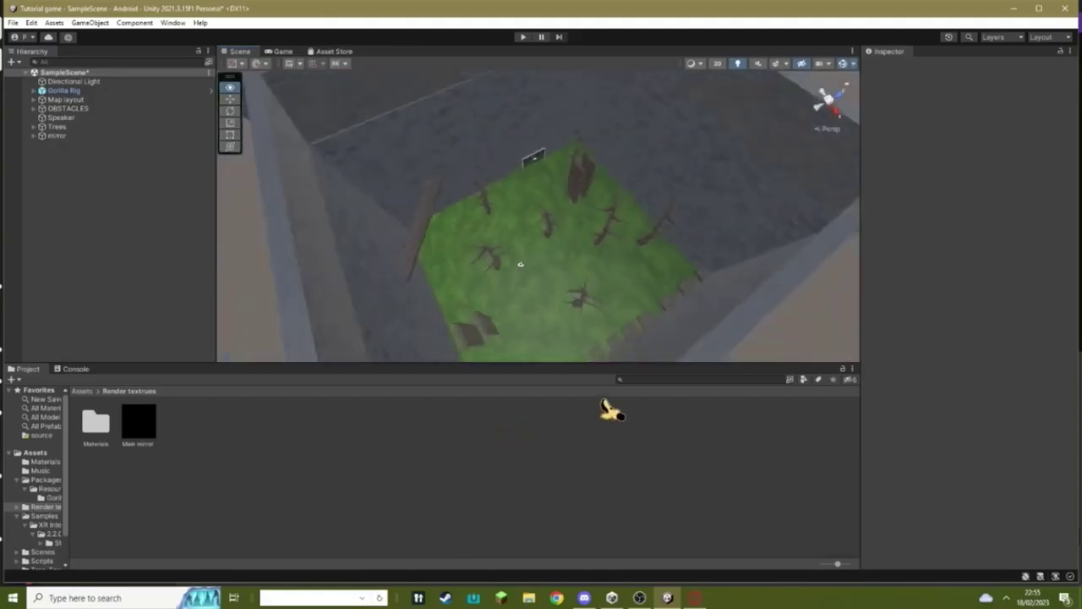
{"action": "right_click_drag", "start_coordinate": [610, 410], "coordinate": [317, 230]}
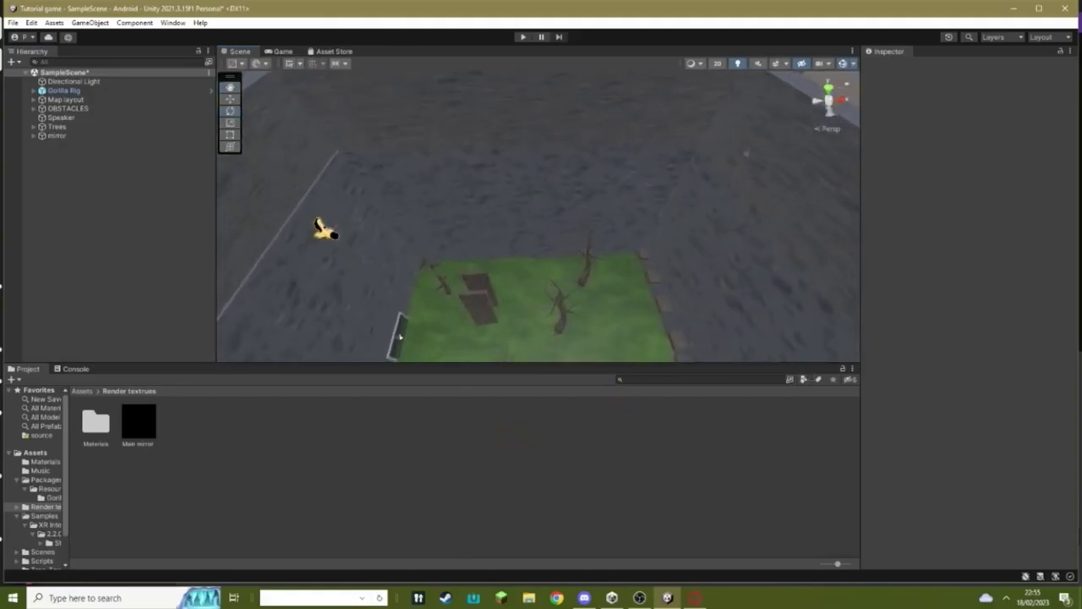
Build the Android APK as tutorial from Build Settings, saving the modified scene
{"action": "left_click", "coordinate": [16, 26]}
{"action": "left_click", "coordinate": [60, 159]}
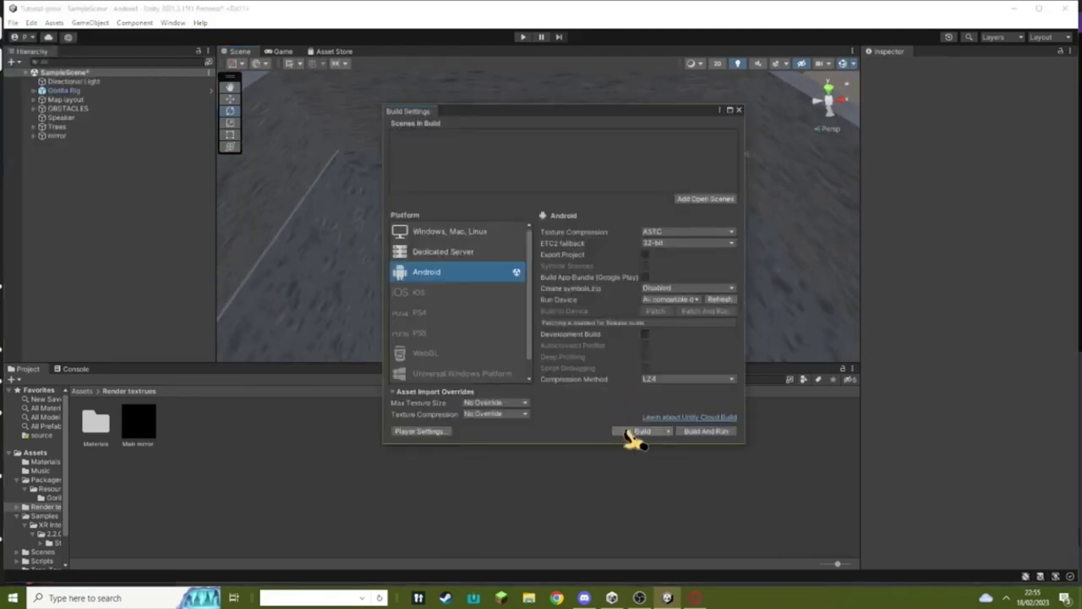
{"action": "left_click", "coordinate": [639, 431]}
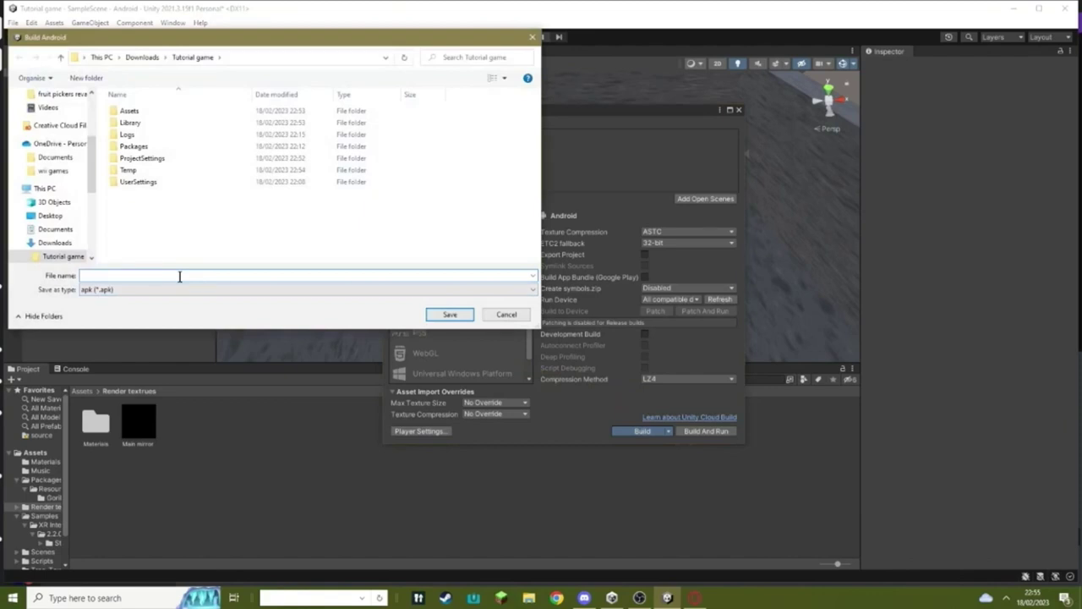
{"action": "type", "text": "tutorial"}
{"action": "left_click", "coordinate": [452, 315]}
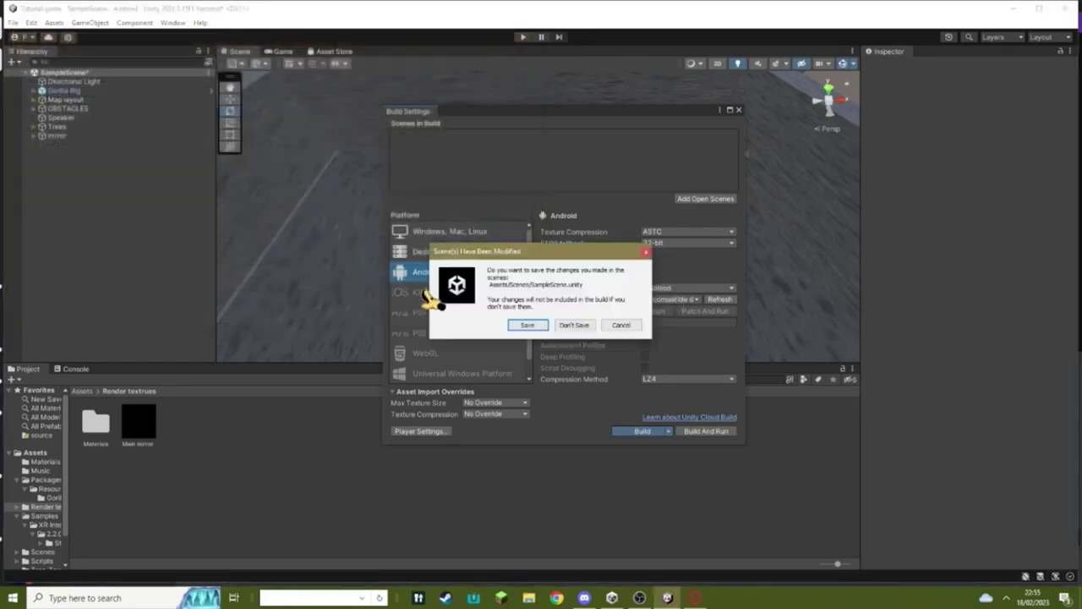
{"action": "left_click", "coordinate": [524, 323]}
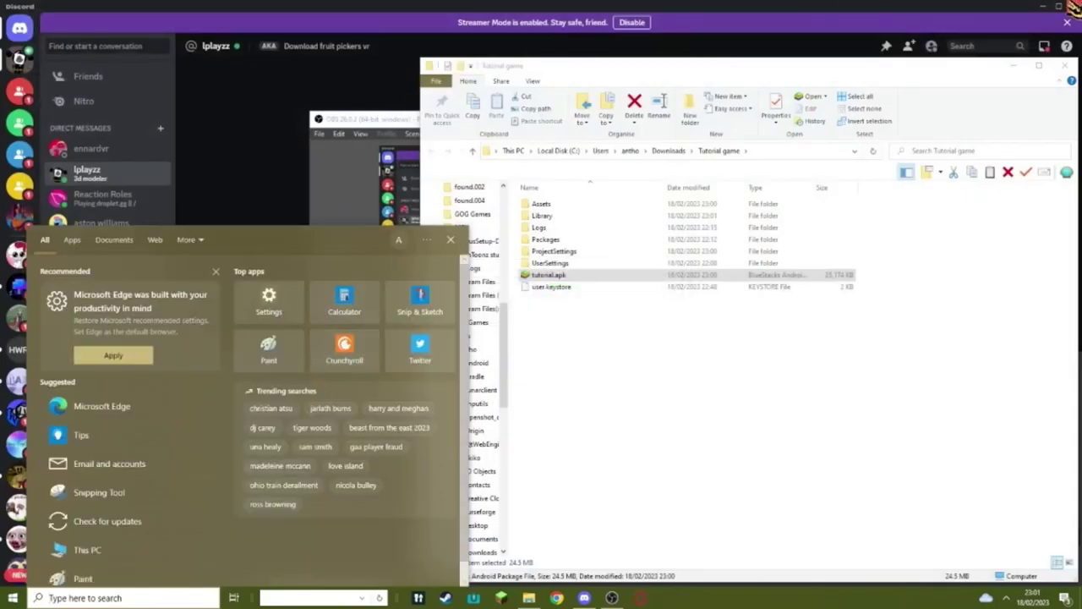
Search Windows for 'side' and launch SideQuest from the results
{"action": "left_click", "coordinate": [1051, 10]}
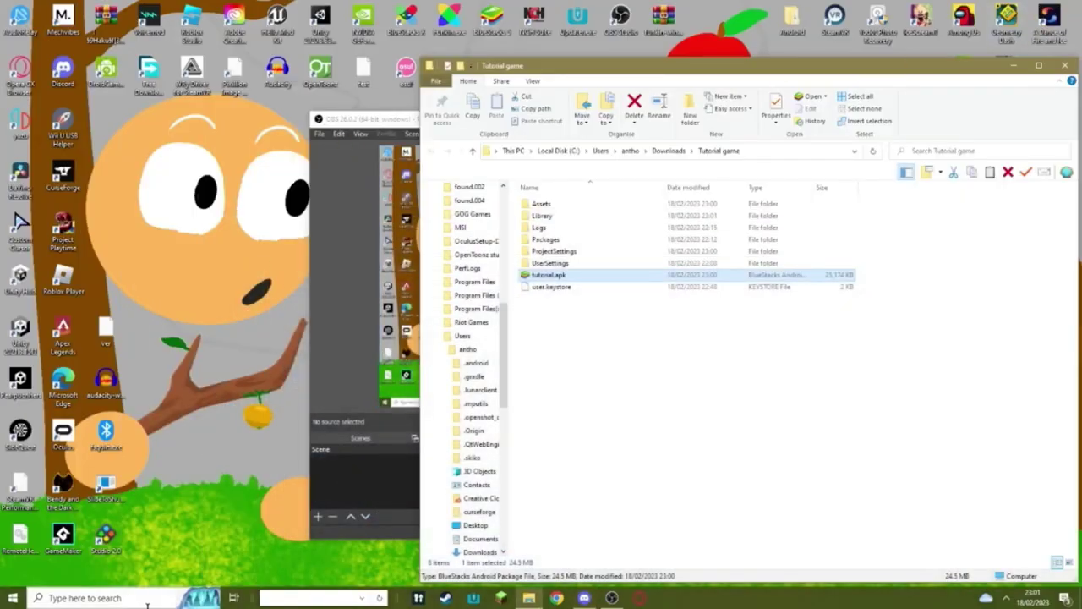
{"action": "left_click", "coordinate": [150, 598]}
{"action": "type", "text": "sid"}
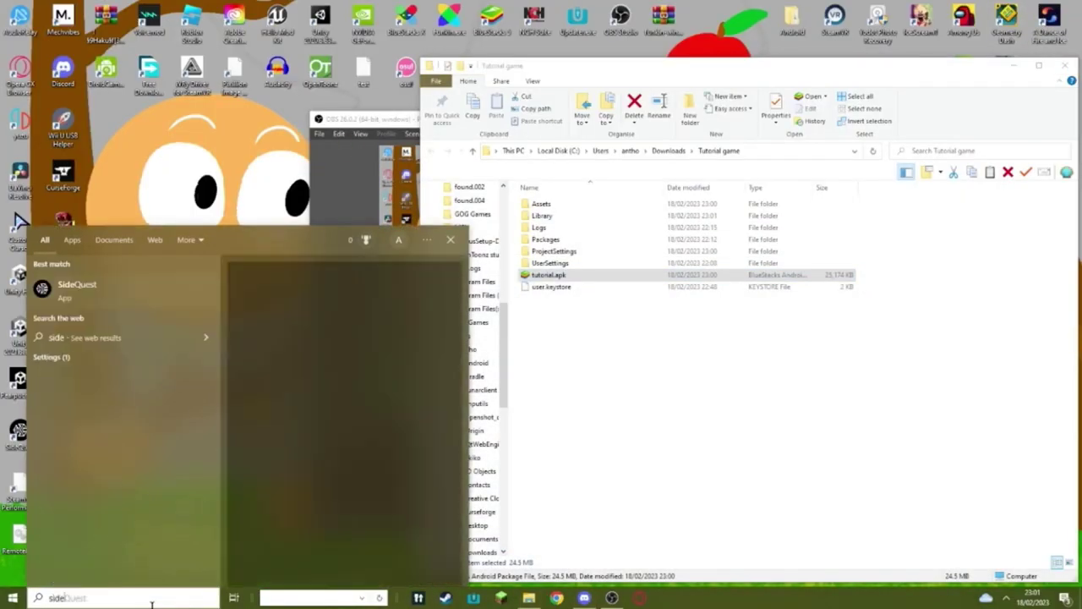
{"action": "type", "text": "e"}
{"action": "left_click", "coordinate": [406, 377]}
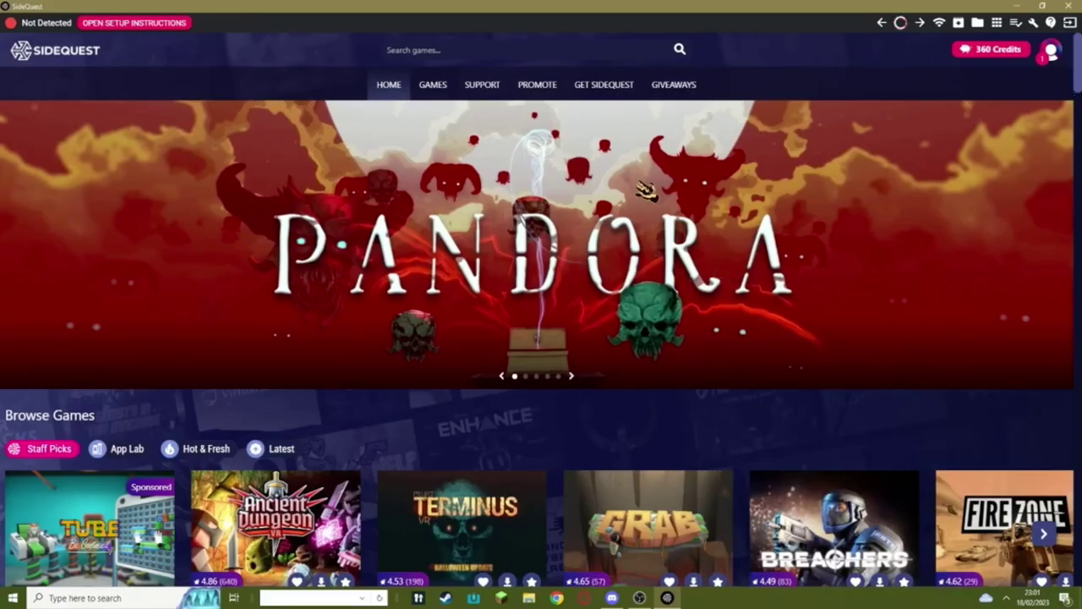
Go to Create An App under Things I Created in the account menu
{"action": "left_click", "coordinate": [1053, 54]}
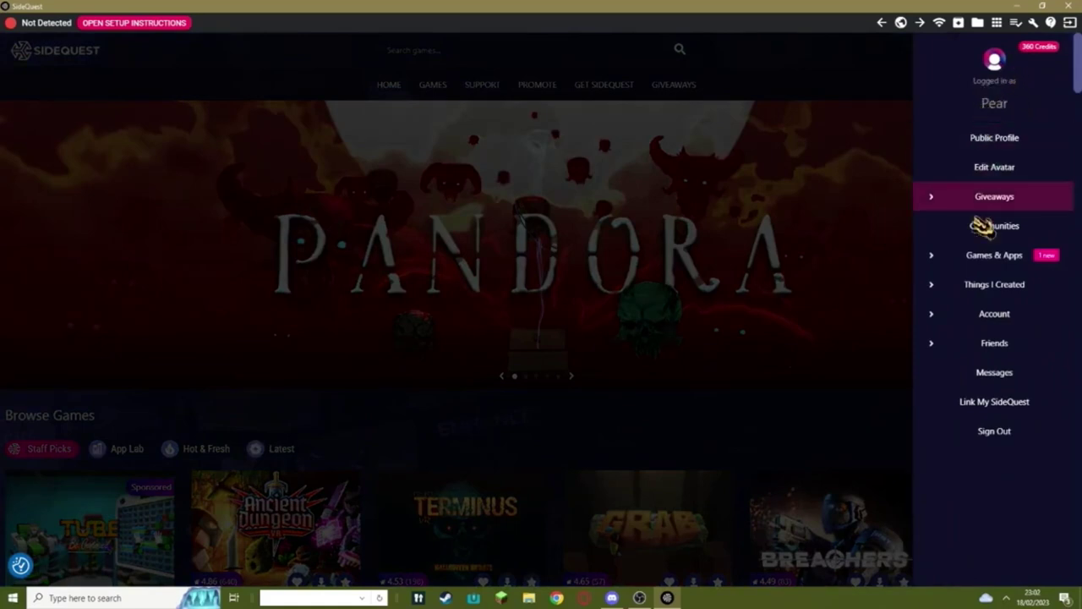
{"action": "left_click", "coordinate": [991, 288]}
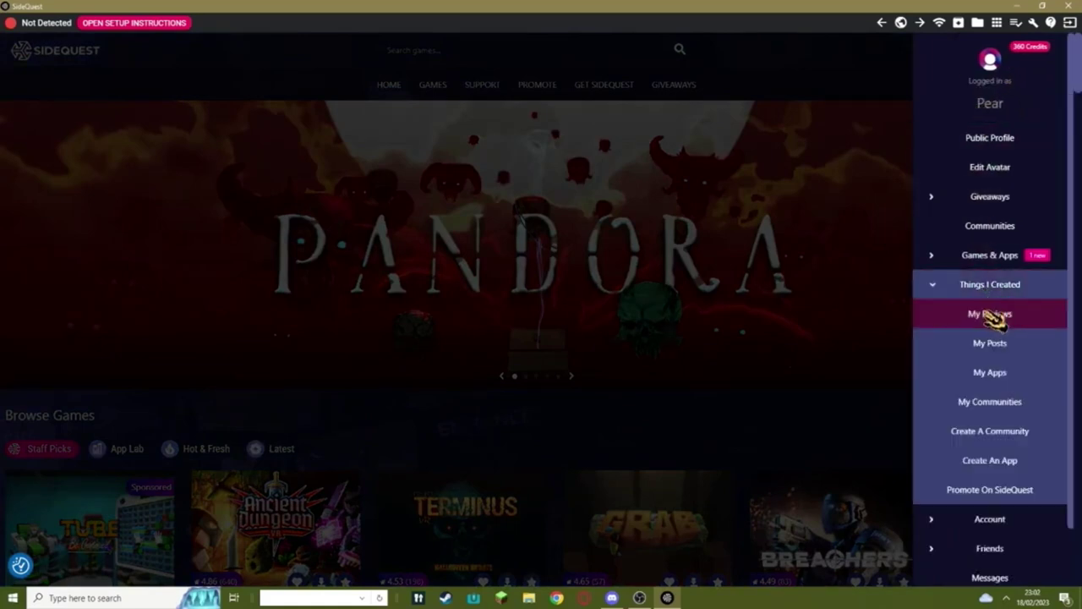
{"action": "left_click", "coordinate": [991, 461]}
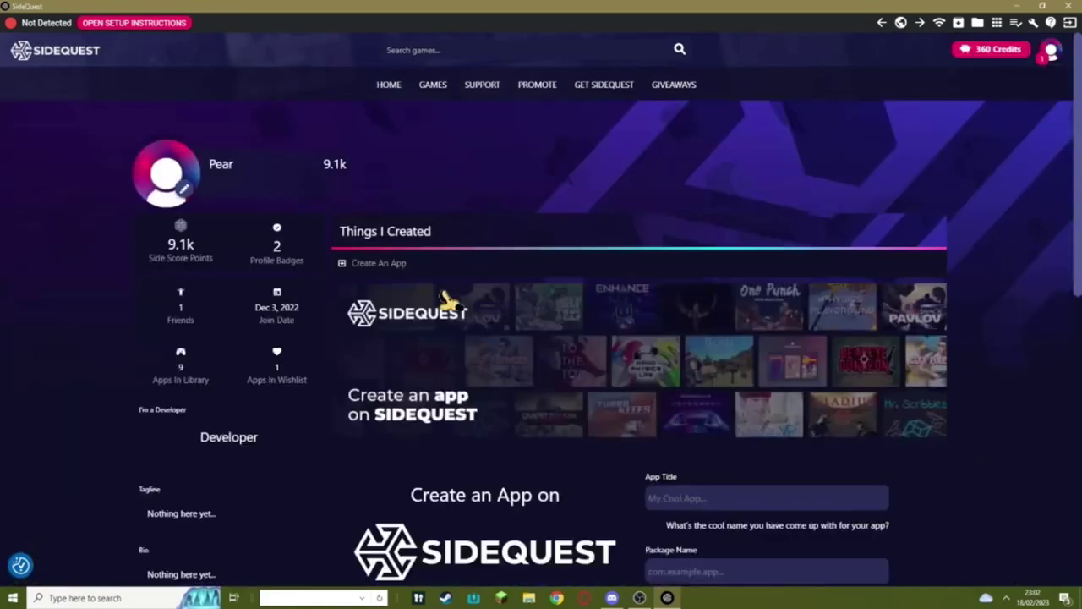
{"action": "scroll", "coordinate": [991, 465], "scroll_direction": "down", "scroll_amount": 1}
Enter title 'Tutorial game', package 'Tutorial-game.co.uk' and summary 'this is a crappy tutorial game', then save
{"action": "left_click", "coordinate": [673, 433]}
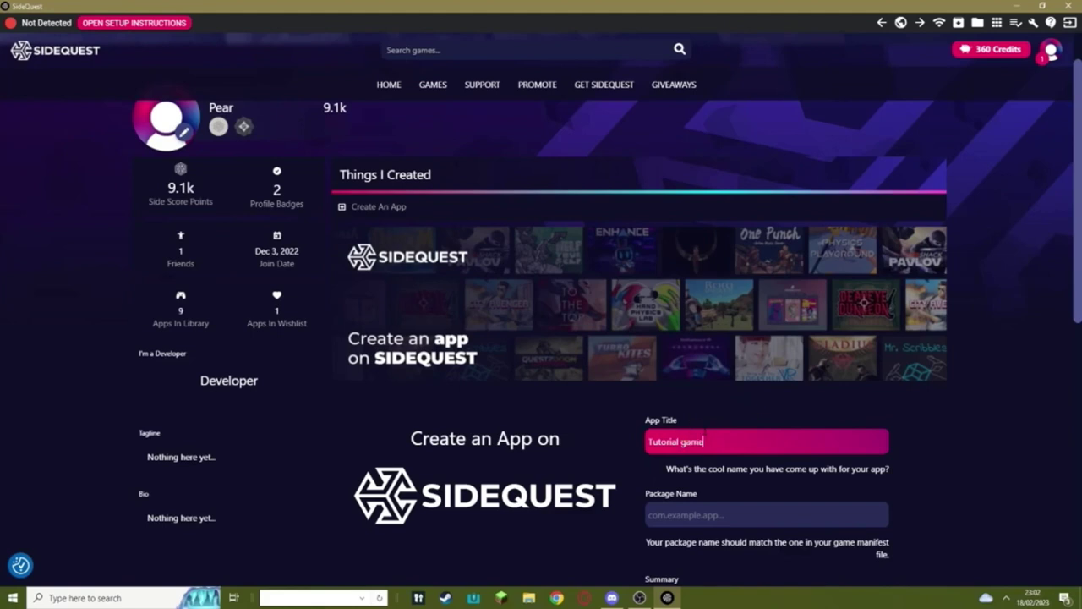
{"action": "type", "text": "Tutorial game"}
{"action": "scroll", "coordinate": [697, 402], "scroll_direction": "down", "scroll_amount": 1}
{"action": "left_click", "coordinate": [698, 402]}
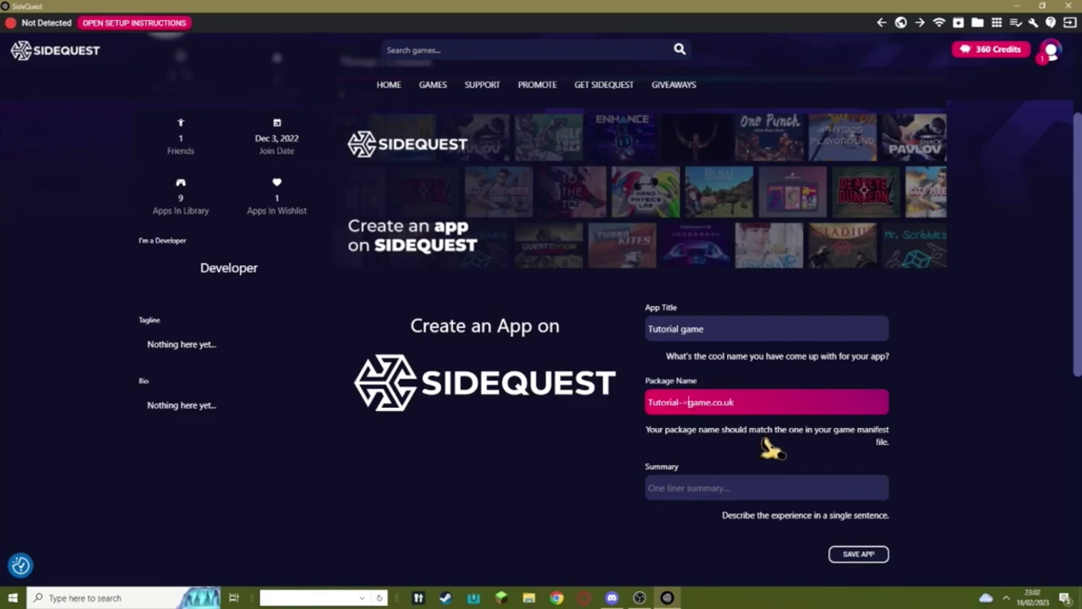
{"action": "left_click", "coordinate": [742, 489]}
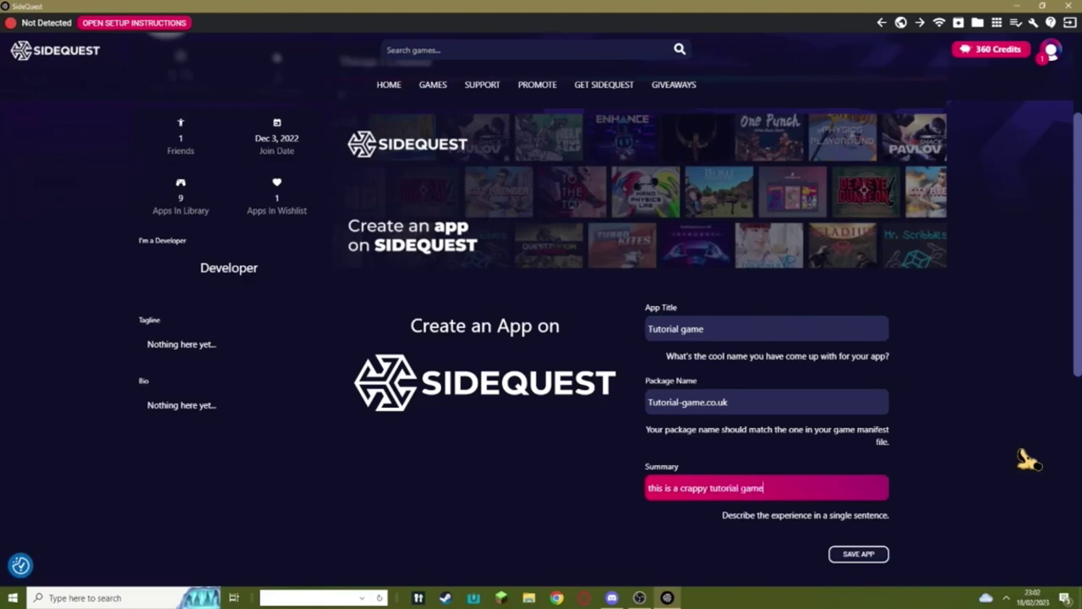
{"action": "left_click", "coordinate": [870, 558]}
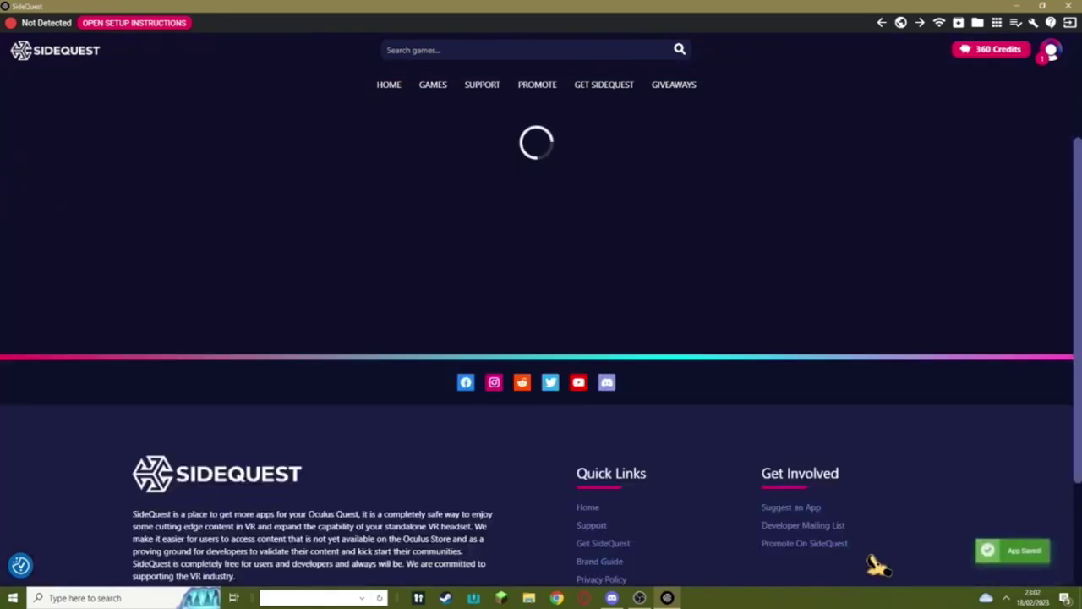
Add a new entry under the listing's Download Urls
{"action": "scroll", "coordinate": [875, 565], "scroll_direction": "up", "scroll_amount": 3}
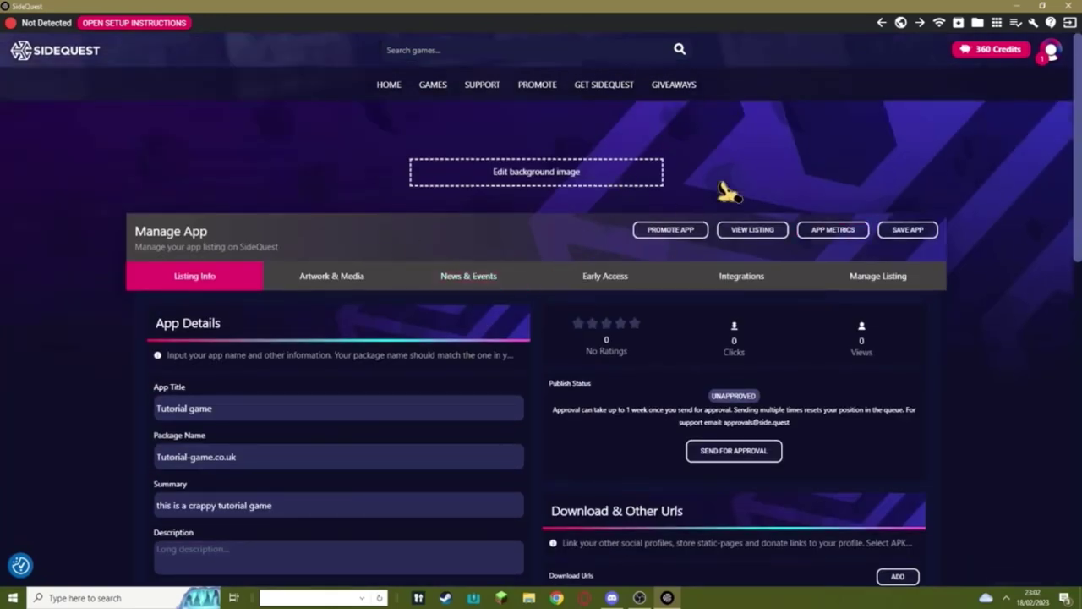
{"action": "scroll", "coordinate": [626, 246], "scroll_direction": "down", "scroll_amount": 1}
{"action": "left_click_drag", "start_coordinate": [630, 518], "coordinate": [568, 519]}
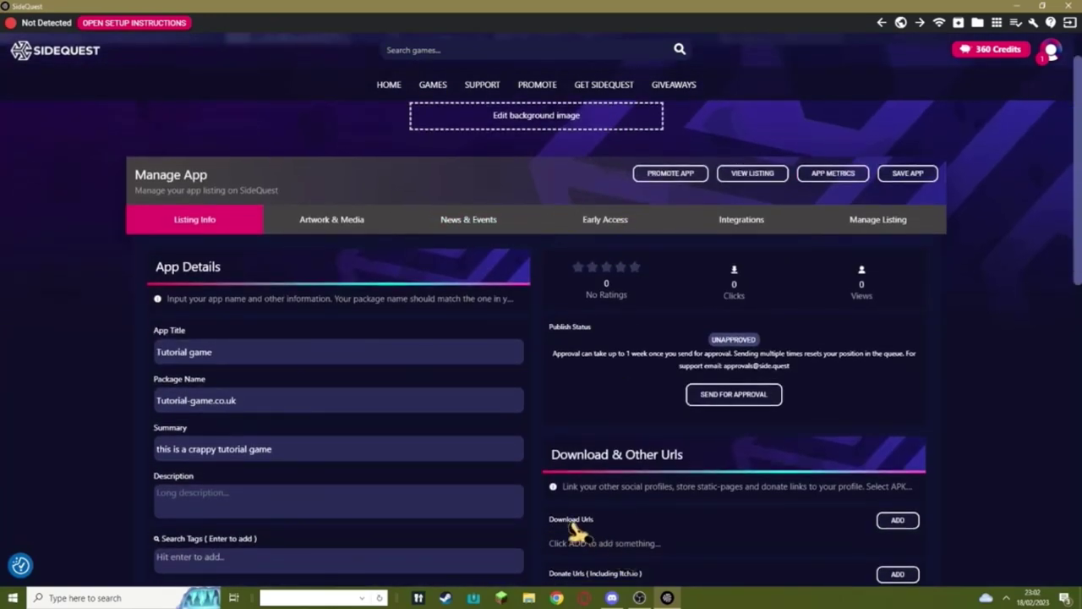
{"action": "scroll", "coordinate": [706, 395], "scroll_direction": "down", "scroll_amount": 4}
{"action": "left_click", "coordinate": [897, 295]}
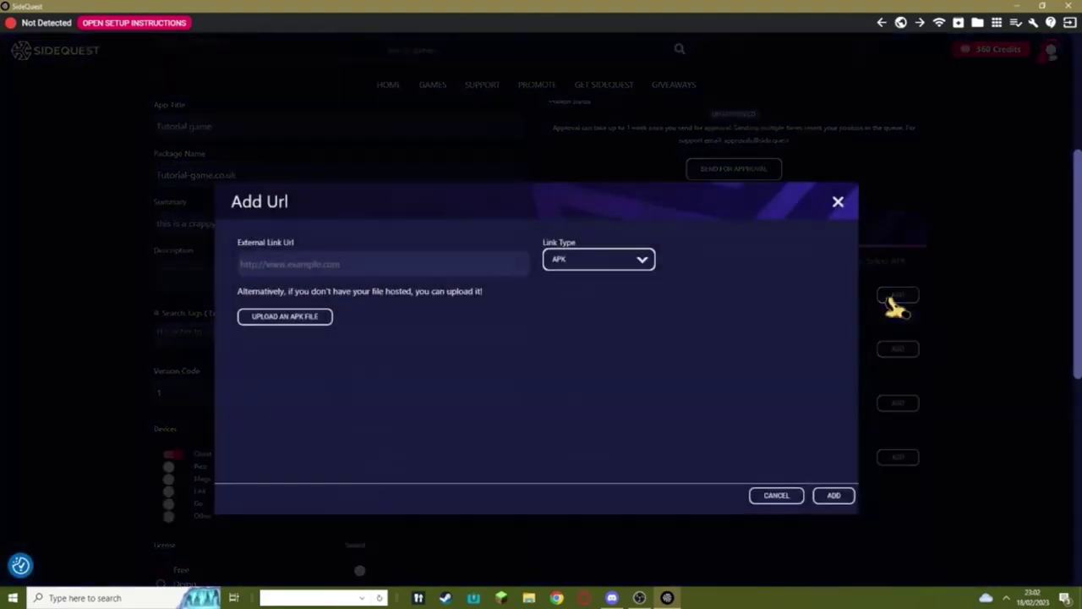
Upload tutorial.apk from Downloads > Tutorial game and add it as the download link
{"action": "left_click", "coordinate": [314, 283]}
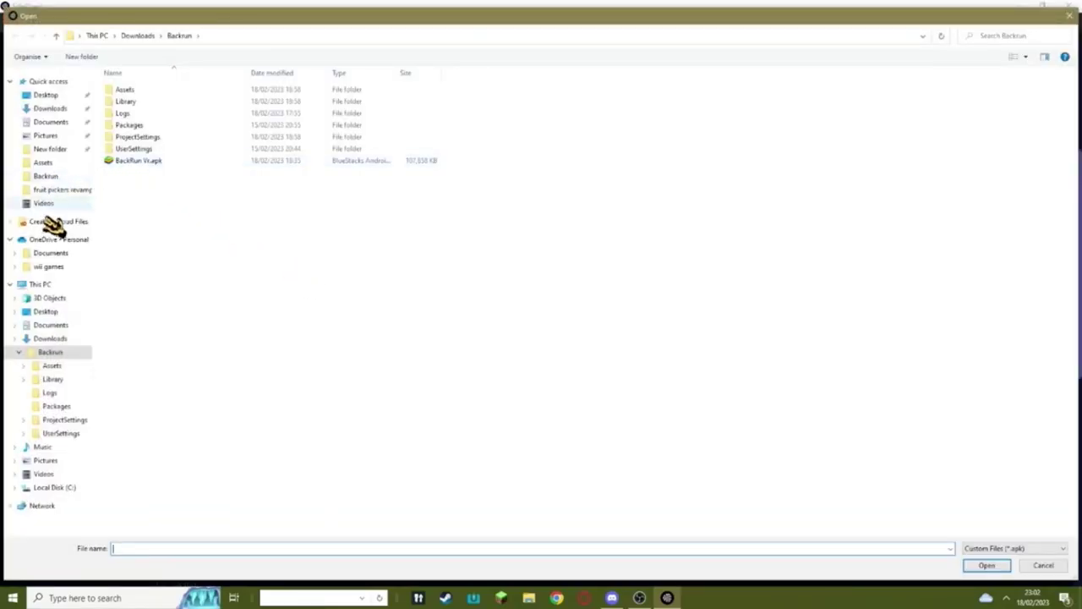
{"action": "left_click", "coordinate": [44, 341]}
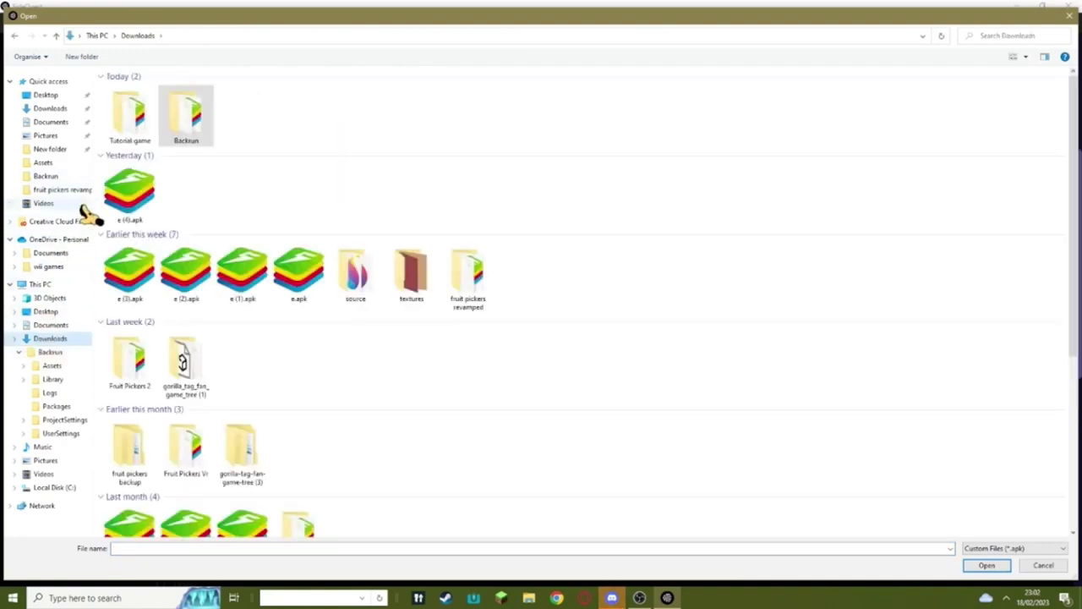
{"action": "double_click", "coordinate": [142, 119]}
{"action": "left_click", "coordinate": [135, 161]}
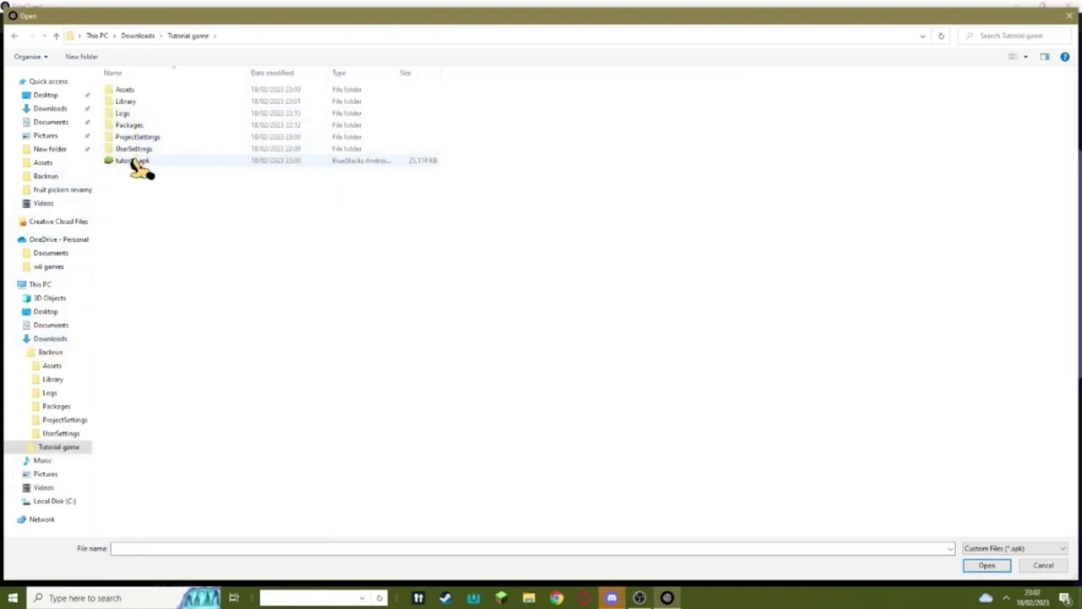
{"action": "left_click", "coordinate": [1003, 566]}
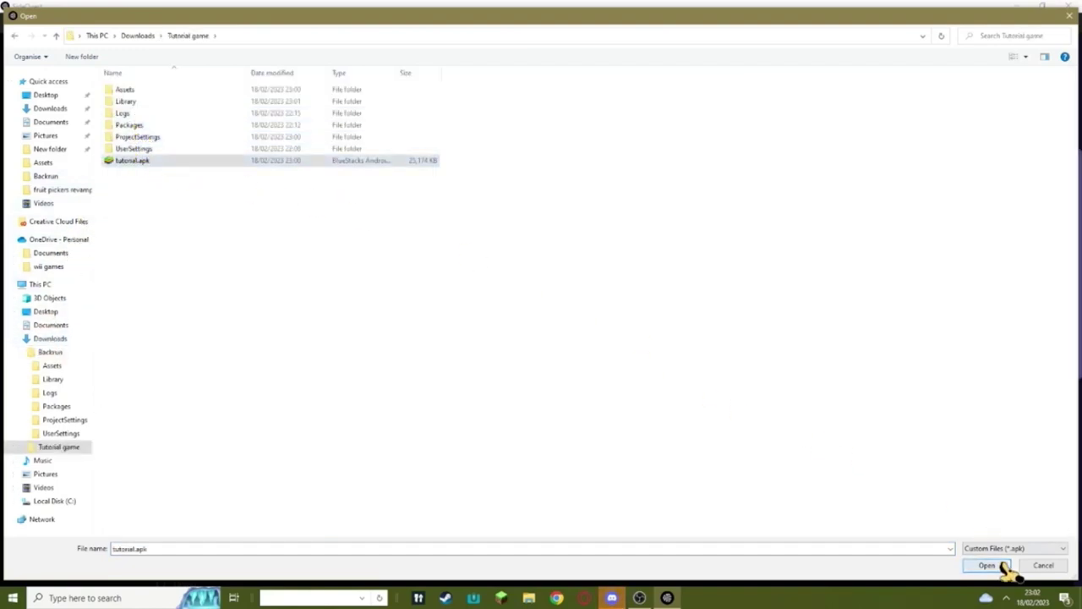
{"action": "left_click", "coordinate": [829, 454]}
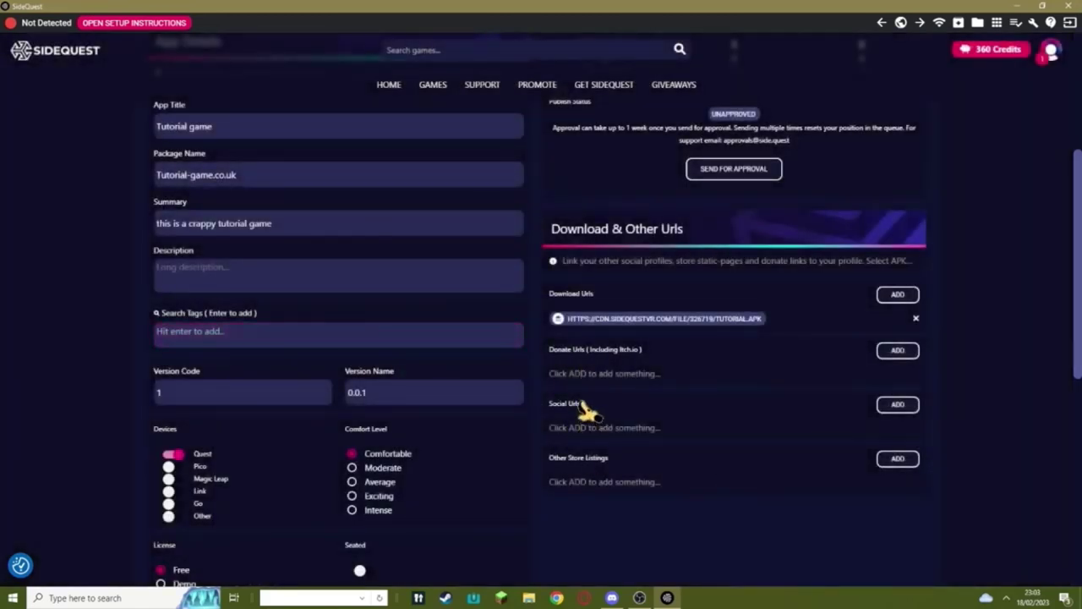
{"action": "scroll", "coordinate": [587, 410], "scroll_direction": "up", "scroll_amount": 5}
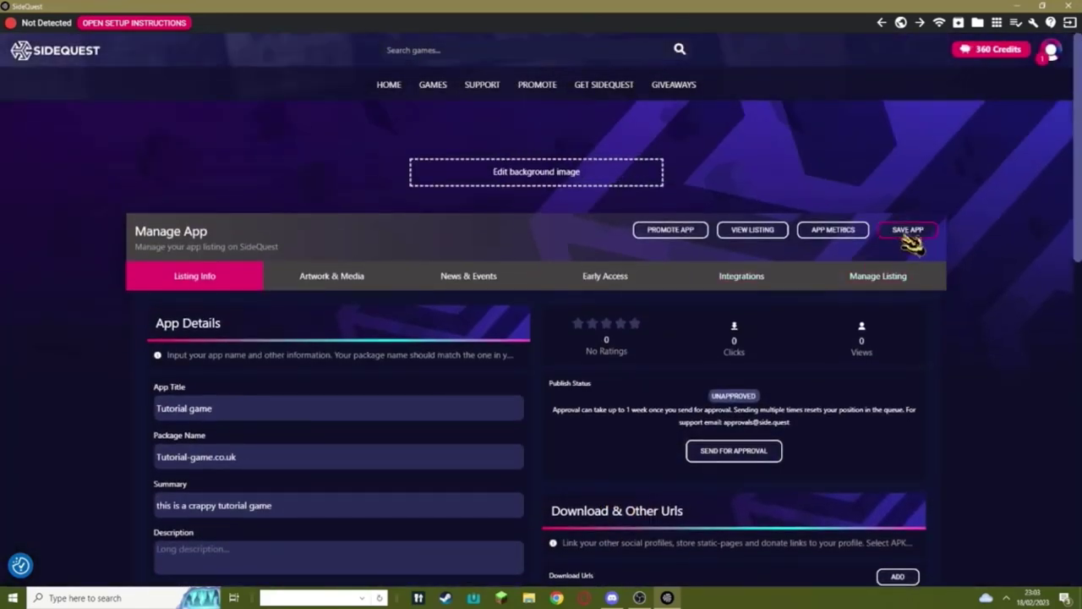
Save the listing changes and open the Tutorial game card from My Apps
{"action": "left_click", "coordinate": [908, 232]}
{"action": "left_click", "coordinate": [1051, 49]}
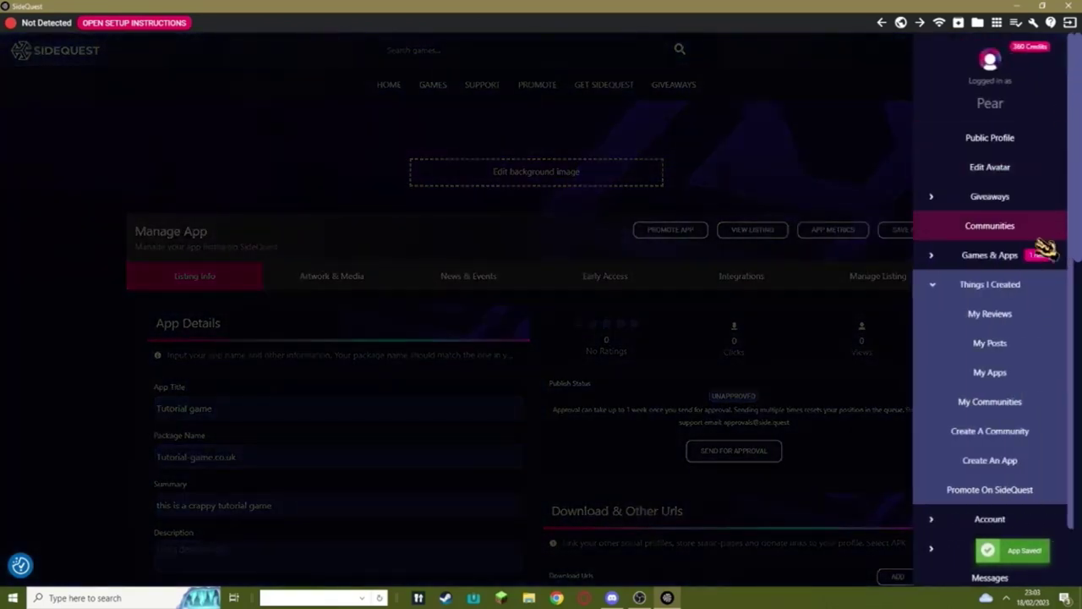
{"action": "left_click", "coordinate": [993, 374]}
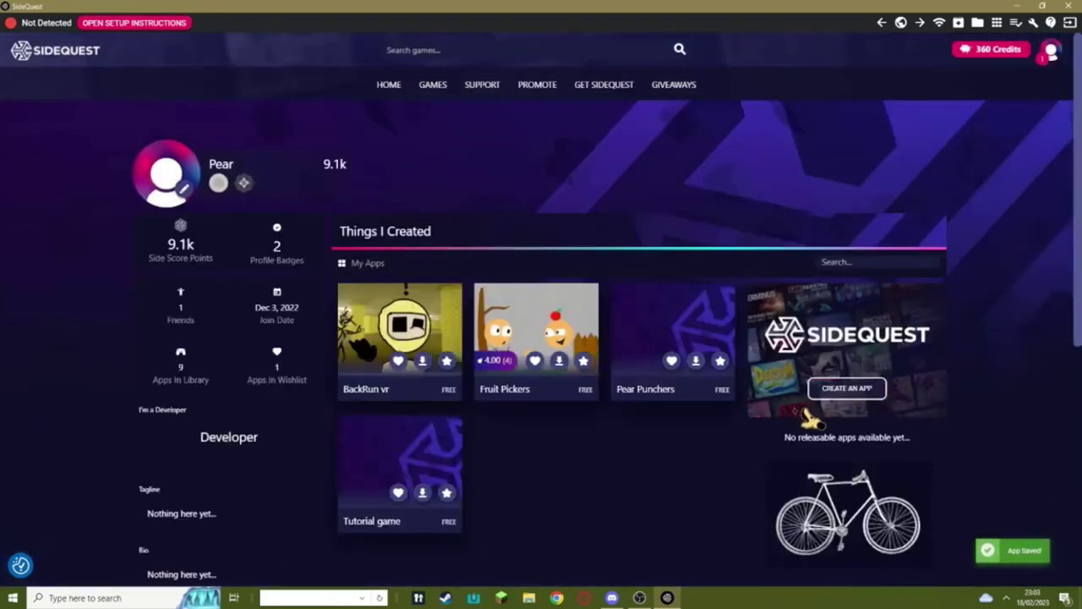
{"action": "left_click", "coordinate": [400, 463]}
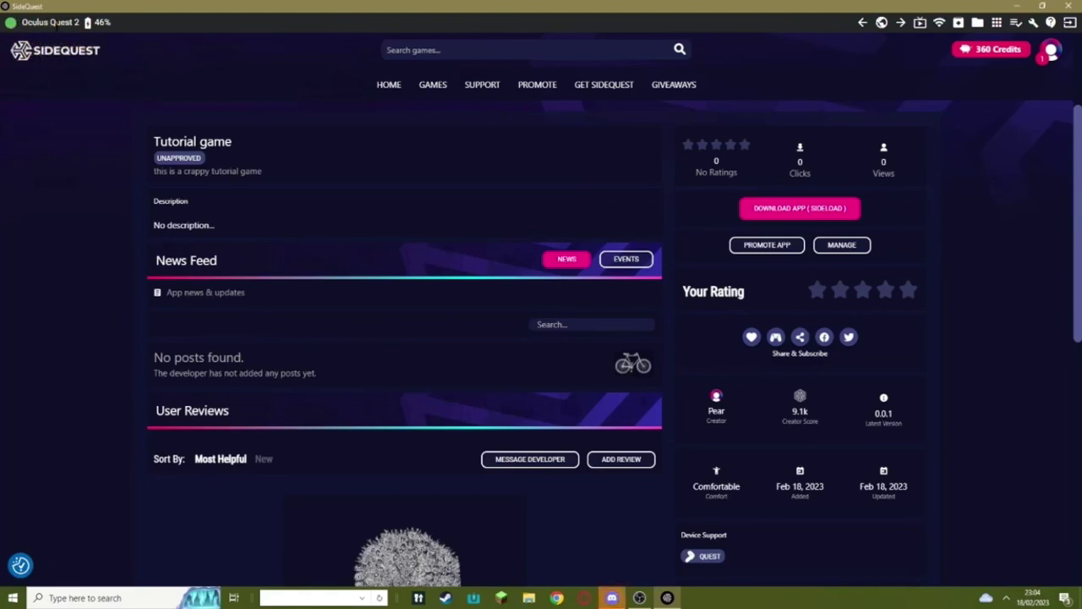
Sideload Tutorial game onto the connected Quest 2 with DOWNLOAD APP (SIDELOAD)
{"action": "left_click_drag", "start_coordinate": [28, 22], "coordinate": [95, 23]}
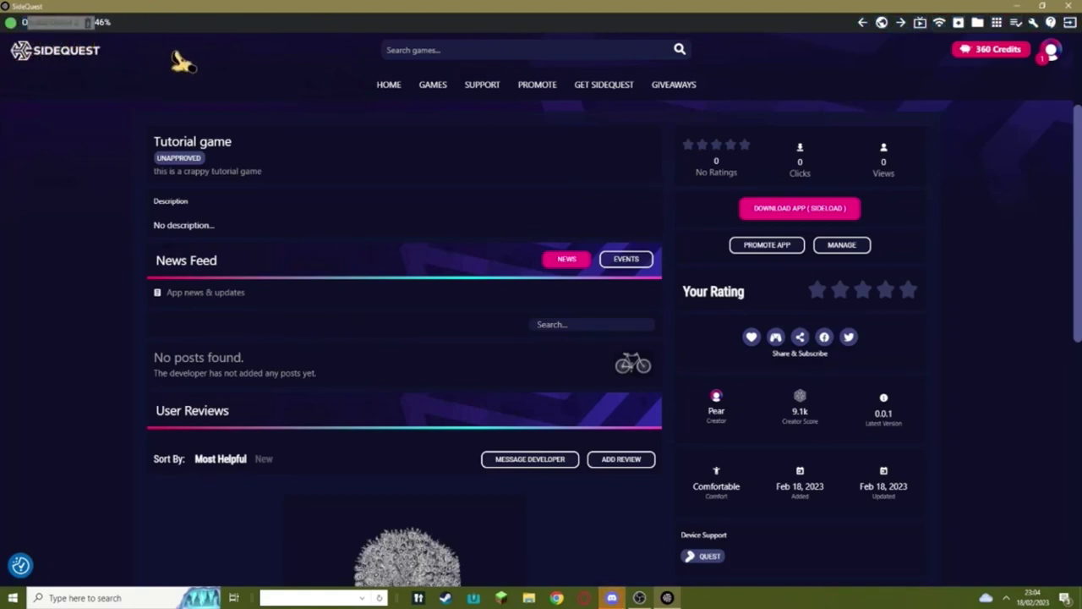
{"action": "left_click", "coordinate": [94, 21]}
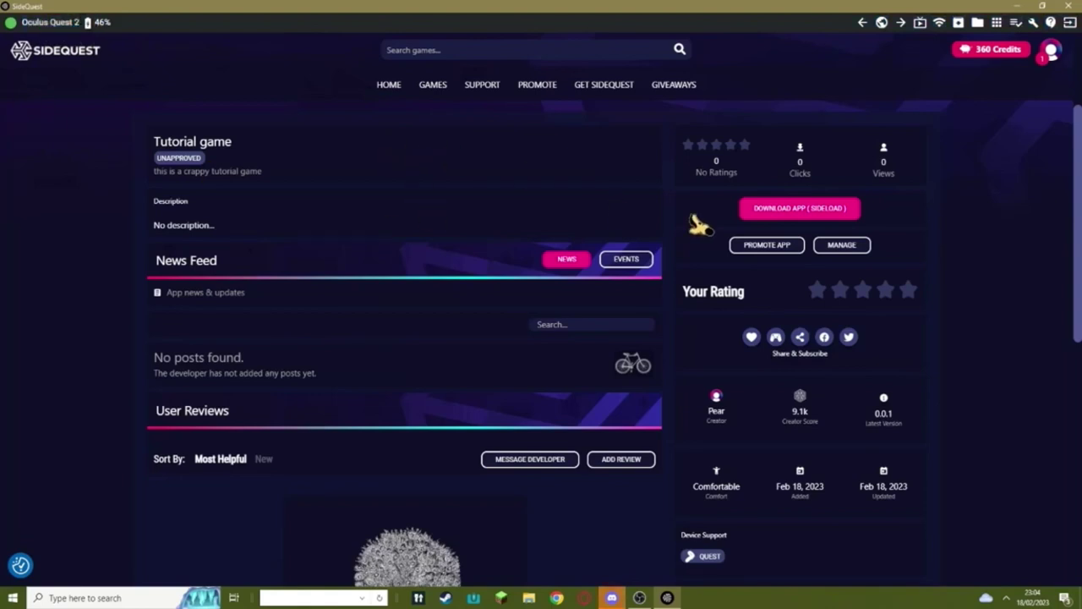
{"action": "left_click", "coordinate": [800, 210]}
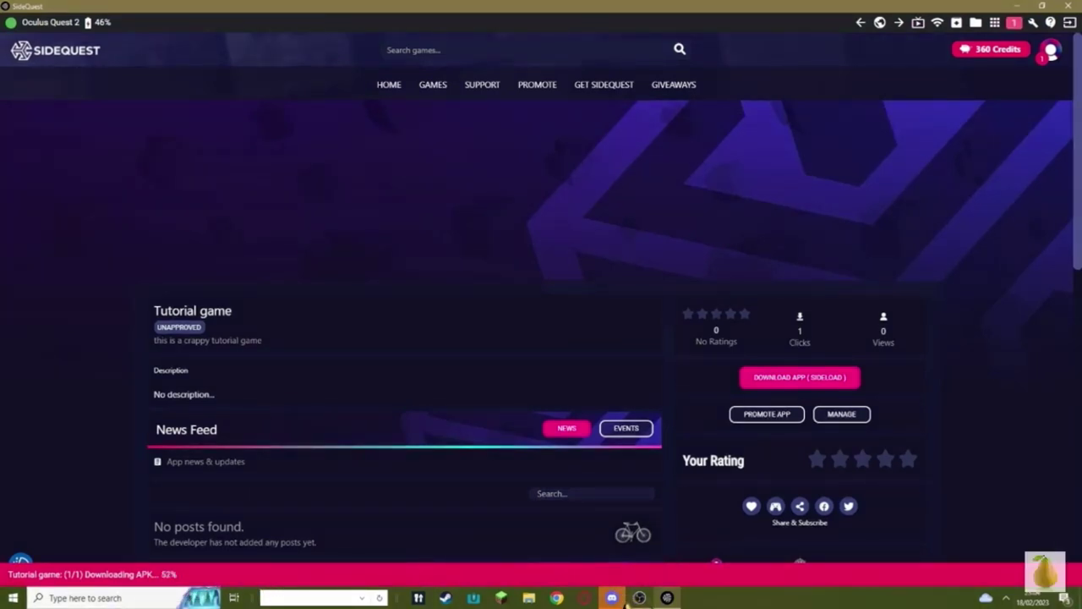
{"action": "left_click", "coordinate": [612, 598]}
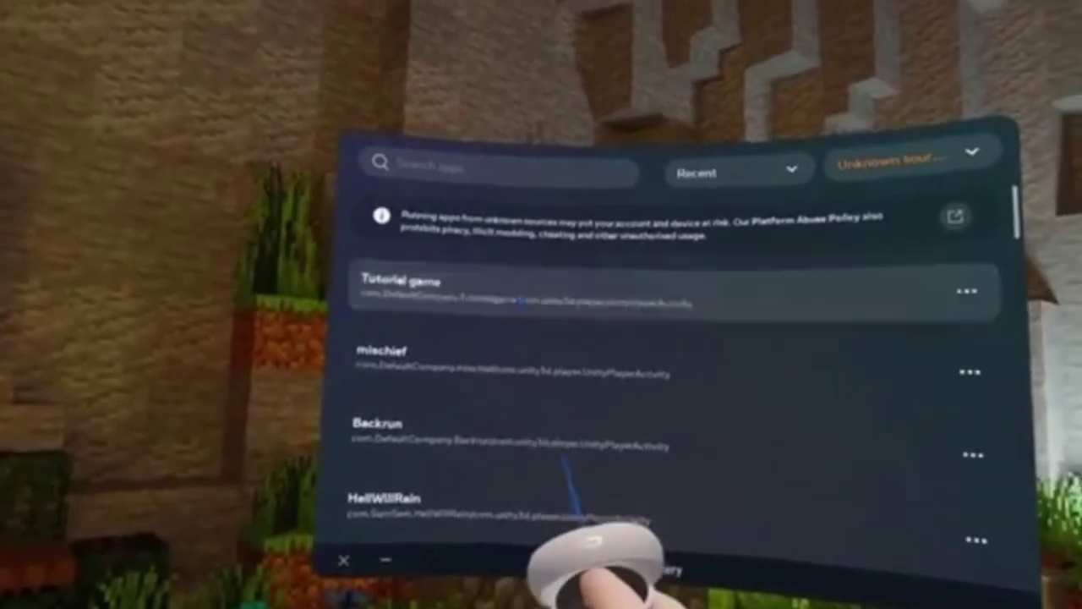